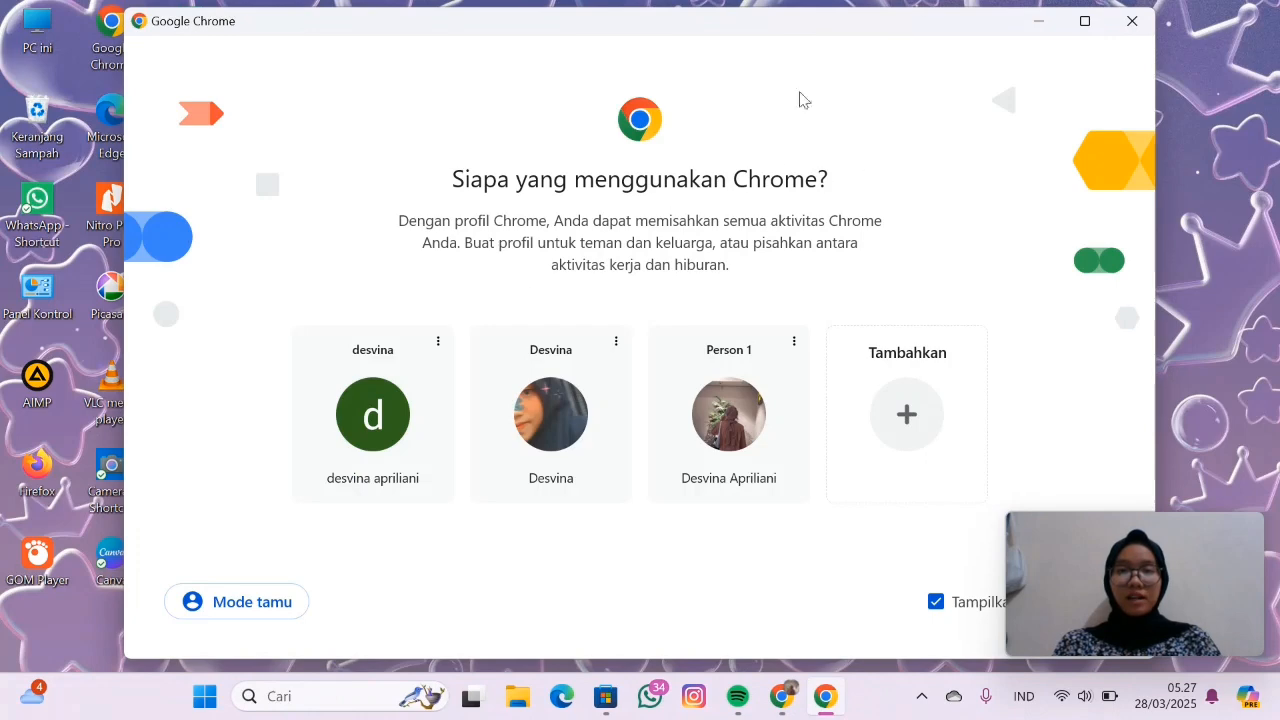
Step: Open a Chrome window with the first listed profile and maximize it
{"action": "left_click", "coordinate": [1082, 22]}
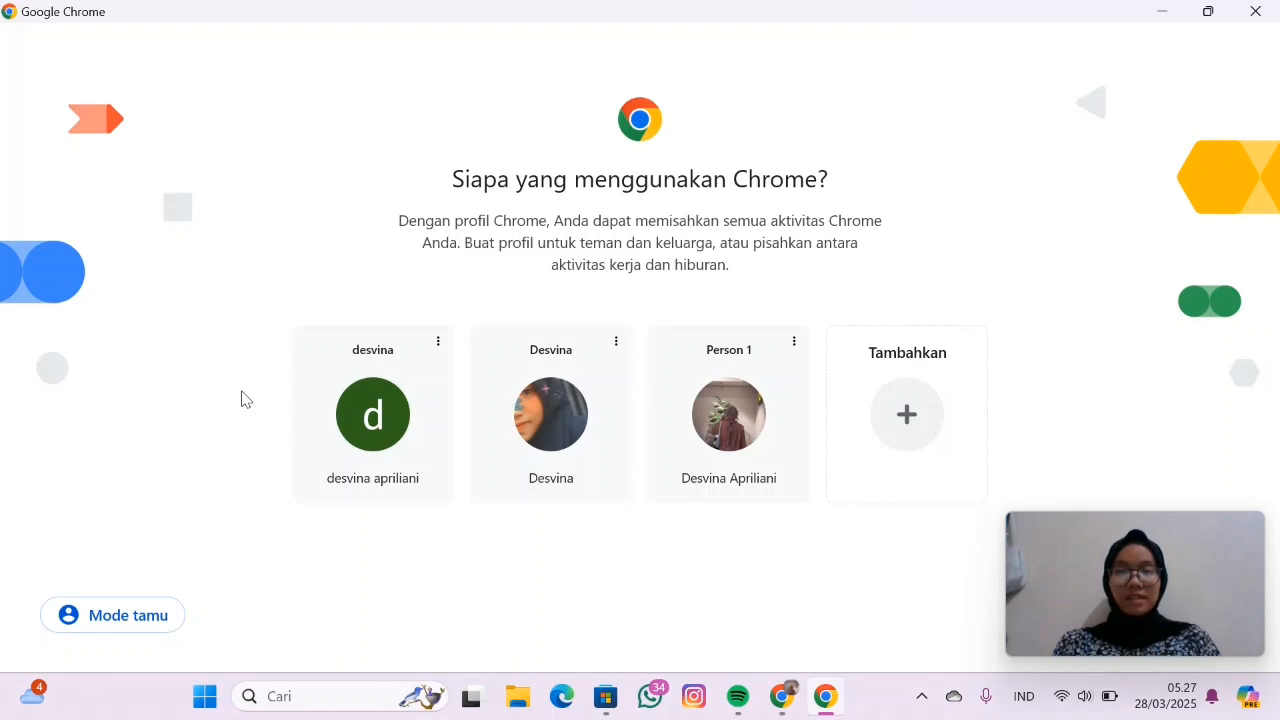
{"action": "left_click", "coordinate": [388, 432]}
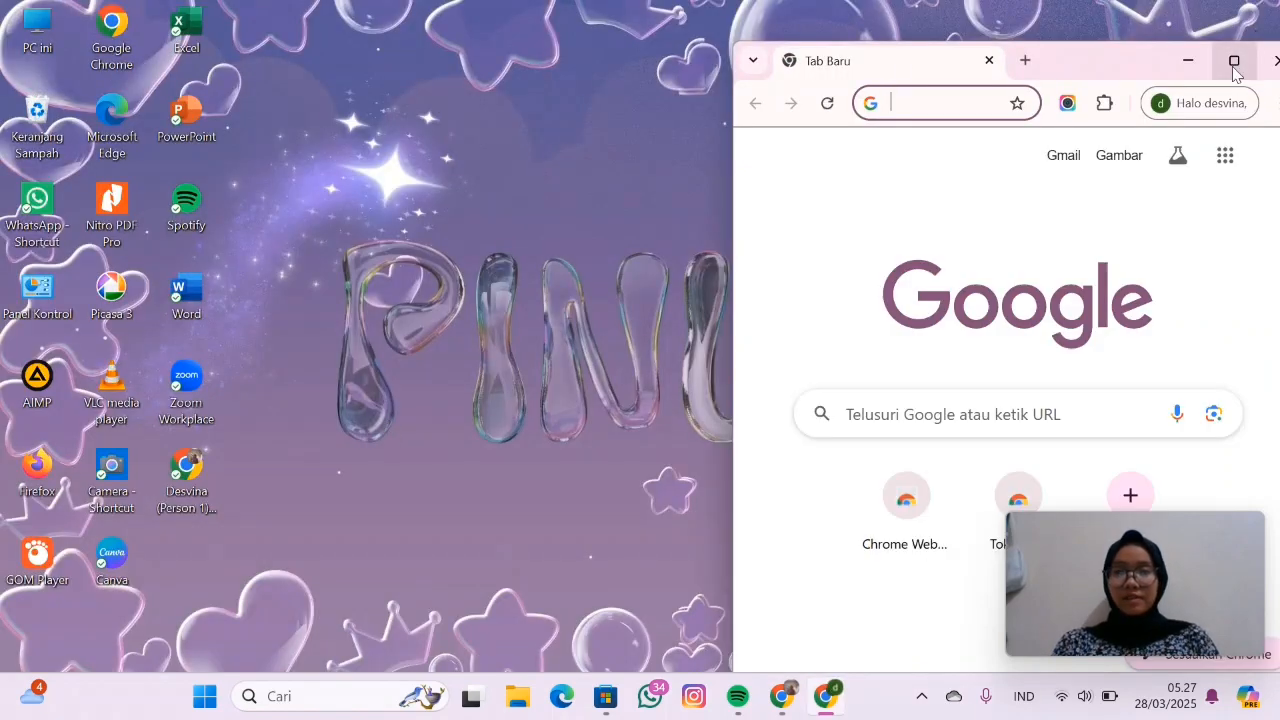
{"action": "left_click", "coordinate": [1234, 60]}
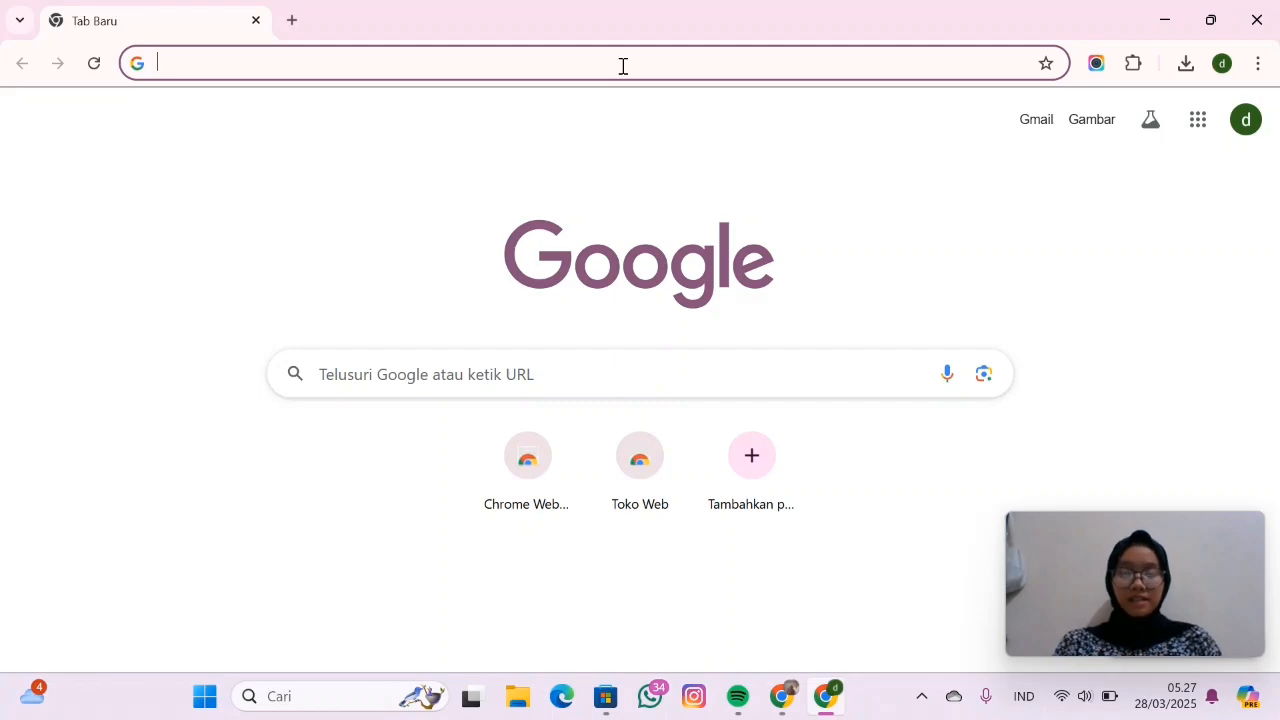
Step: Search for wordpress, open the Indonesian WordPress.com homepage and start the sign-up
{"action": "type", "text": "wor"}
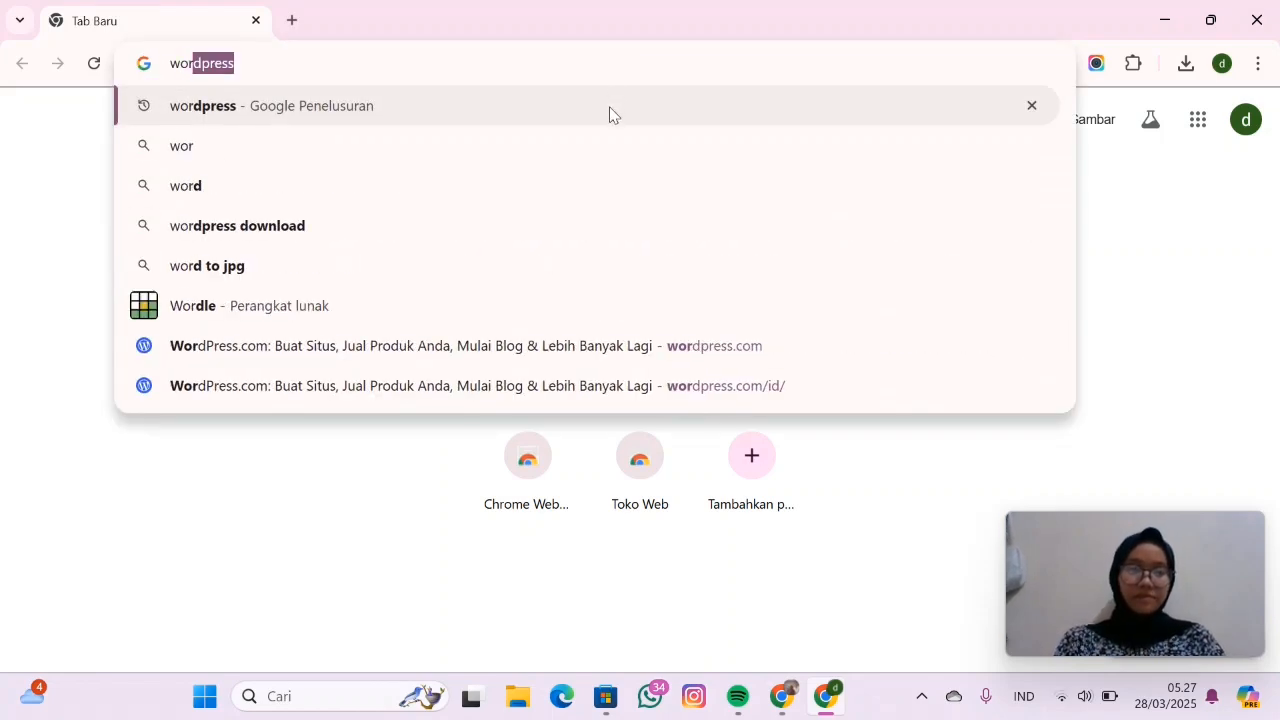
{"action": "left_click", "coordinate": [612, 113]}
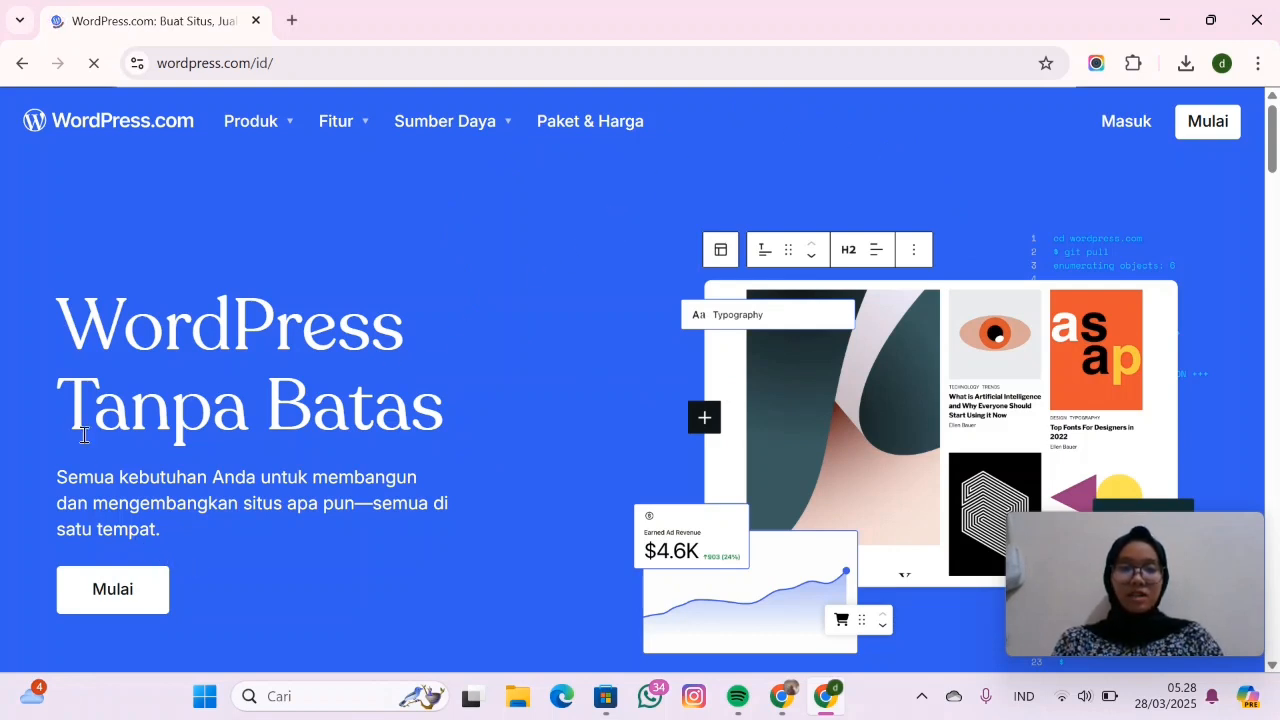
{"action": "left_click", "coordinate": [141, 587]}
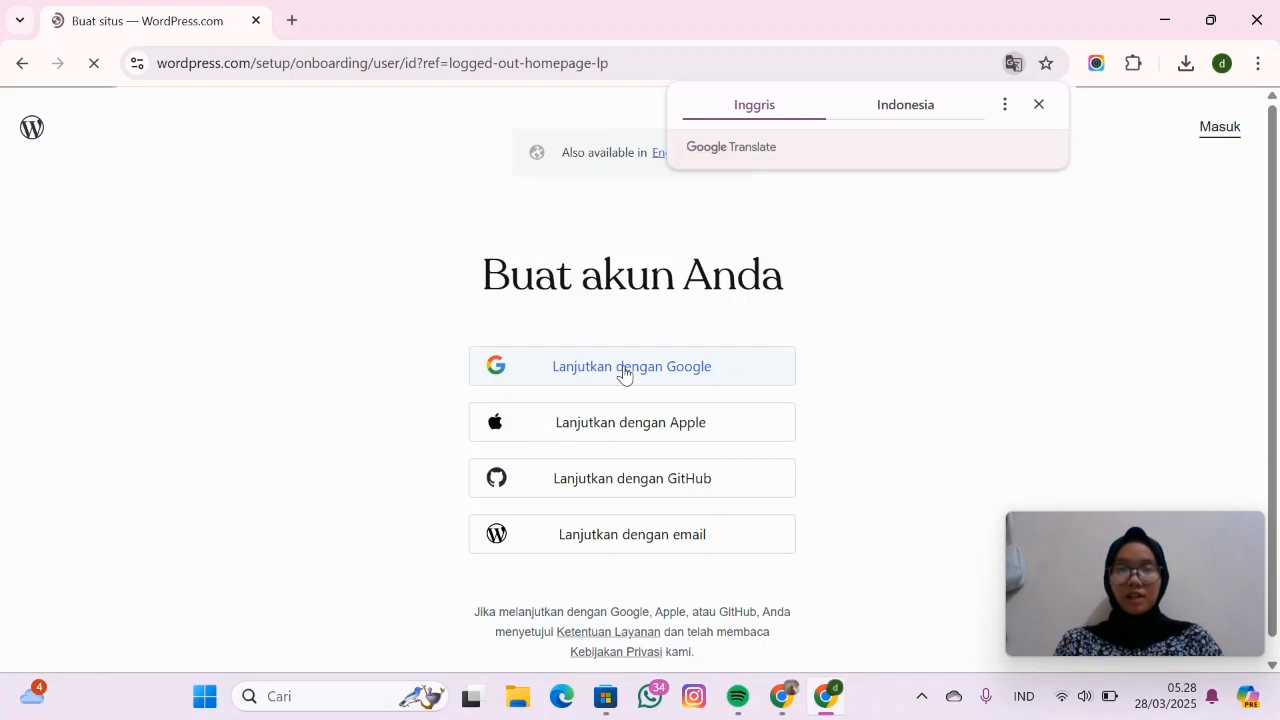
Step: Keep the sign-up page in Indonesian and log in to WordPress with the listed Google account
{"action": "left_click", "coordinate": [902, 106]}
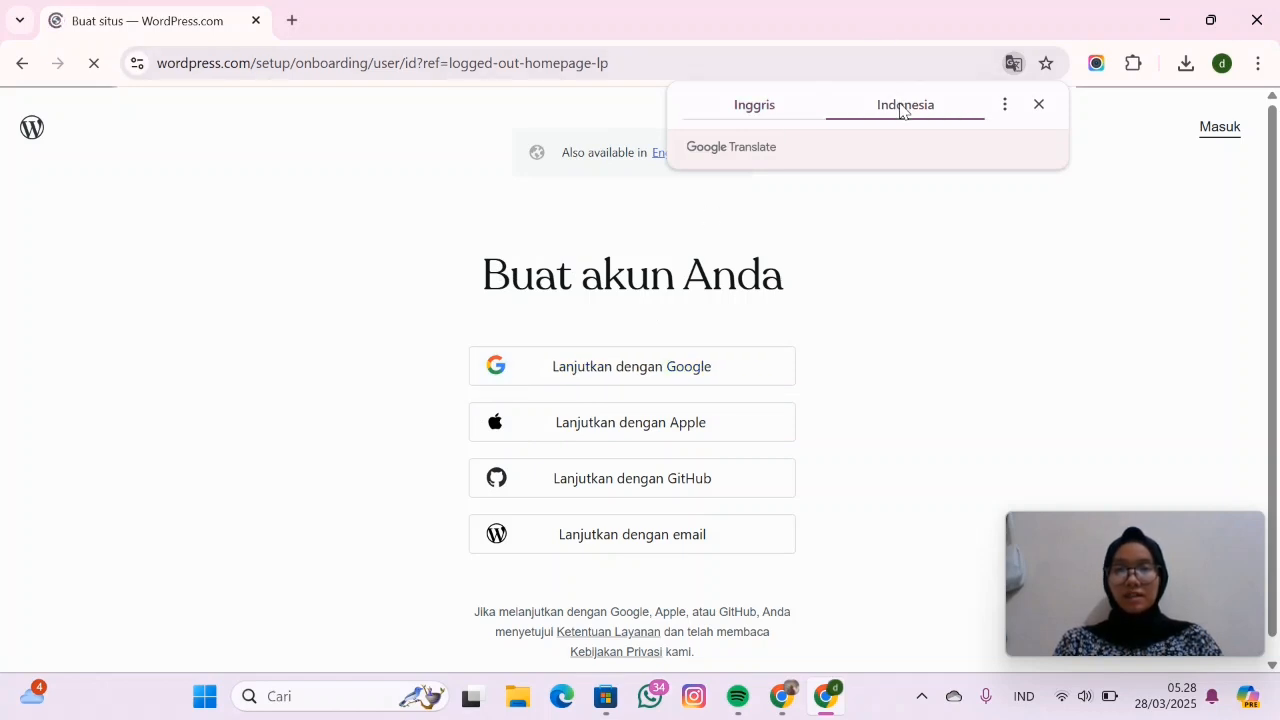
{"action": "left_click", "coordinate": [661, 378]}
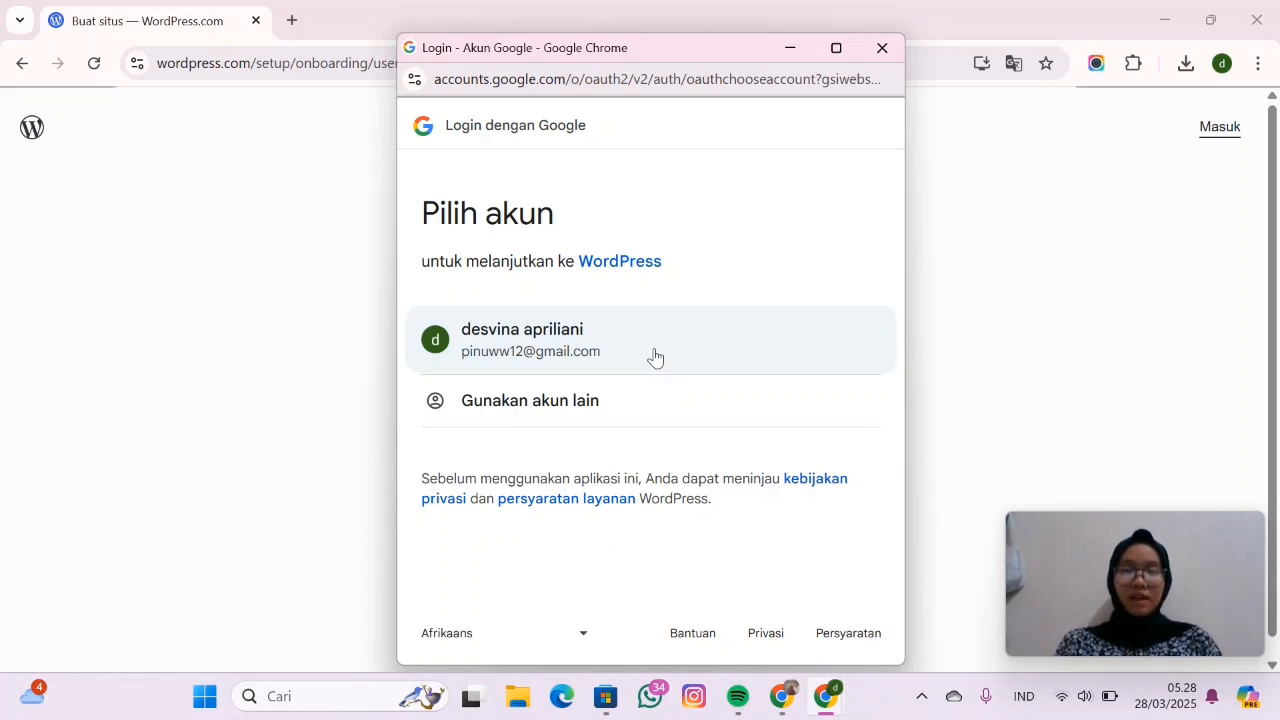
{"action": "left_click", "coordinate": [655, 357]}
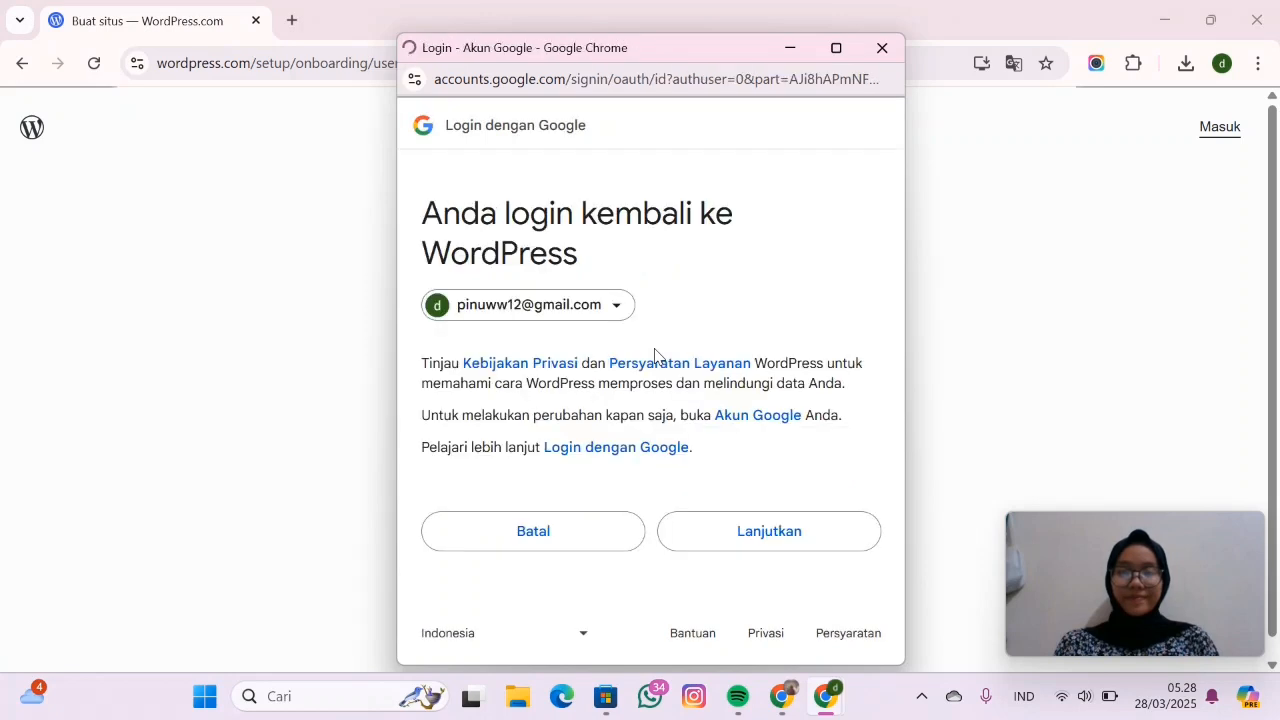
{"action": "left_click", "coordinate": [760, 540]}
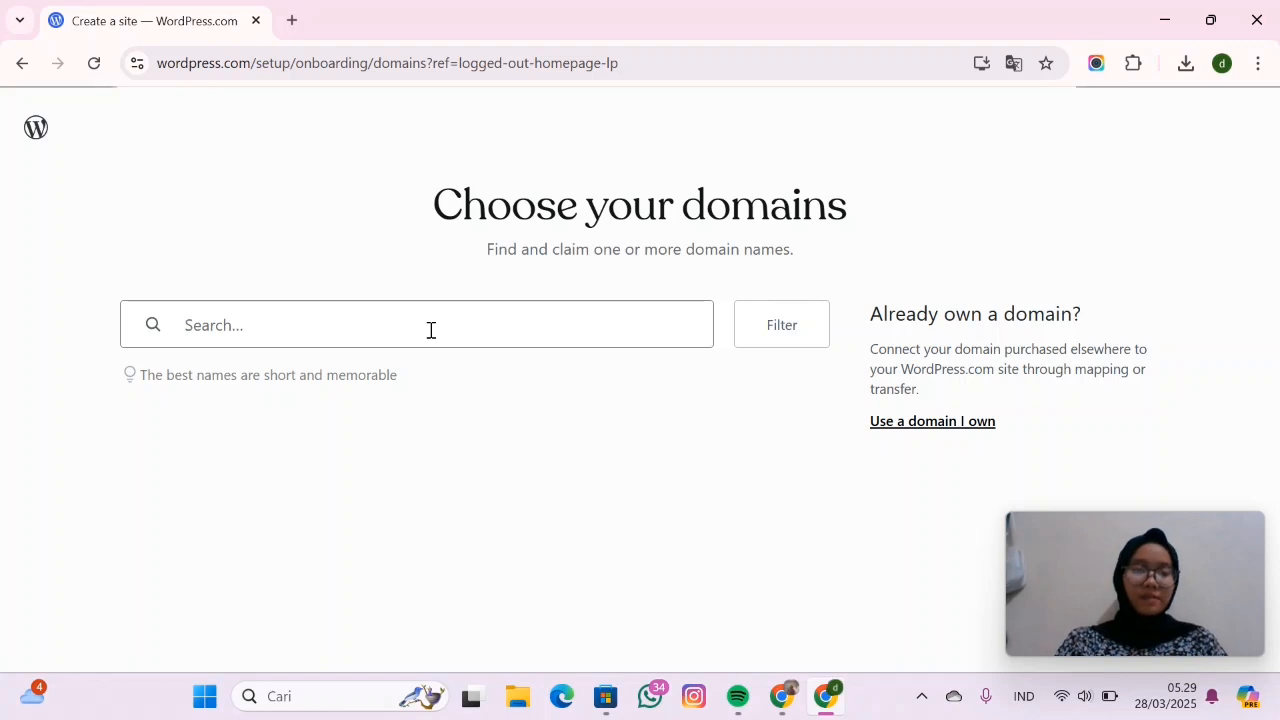
Step: Search for domains using the site owner's first name, select the free wordpress.com address and continue with it
{"action": "type", "text": "desv"}
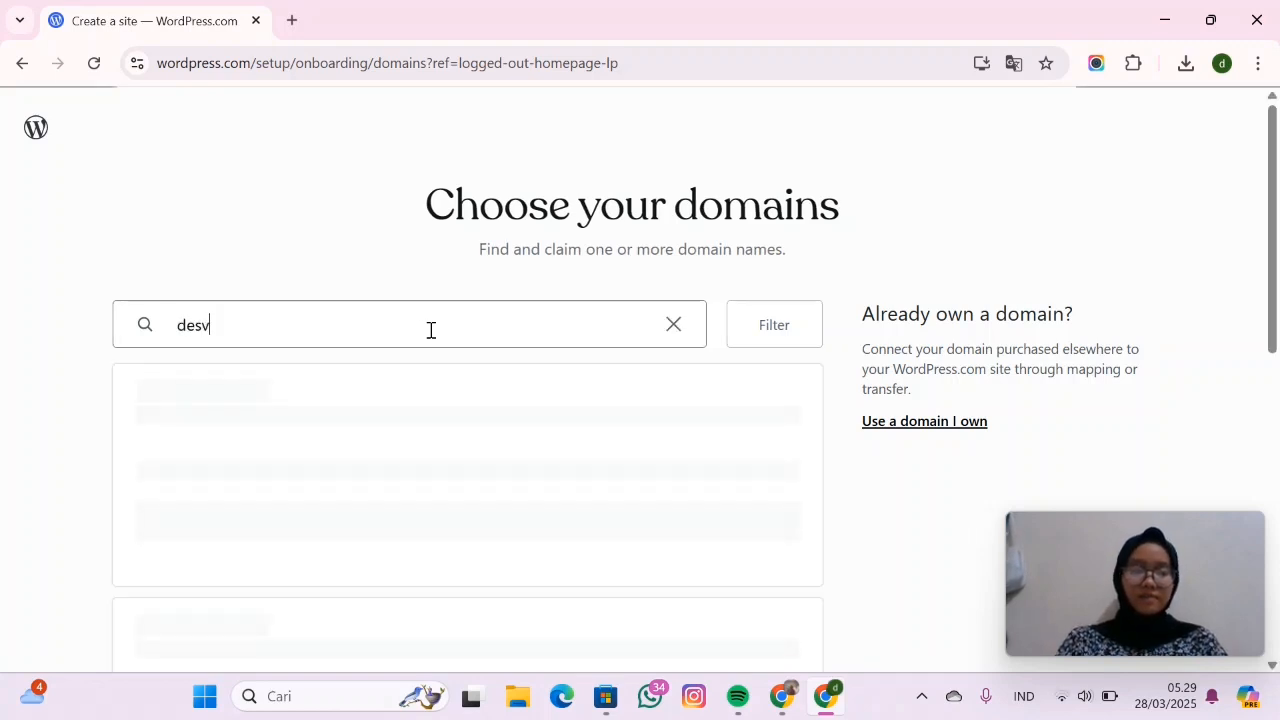
{"action": "type", "text": "ina"}
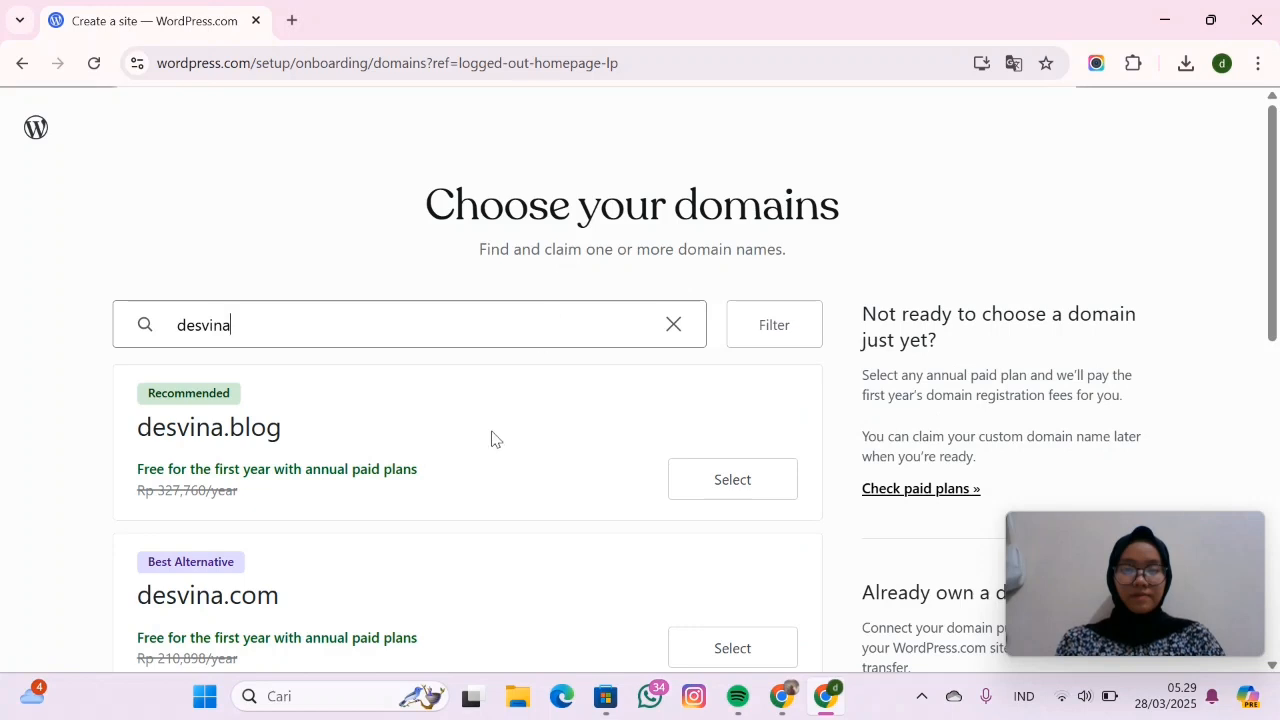
{"action": "scroll", "coordinate": [491, 438], "scroll_direction": "down", "scroll_amount": 3}
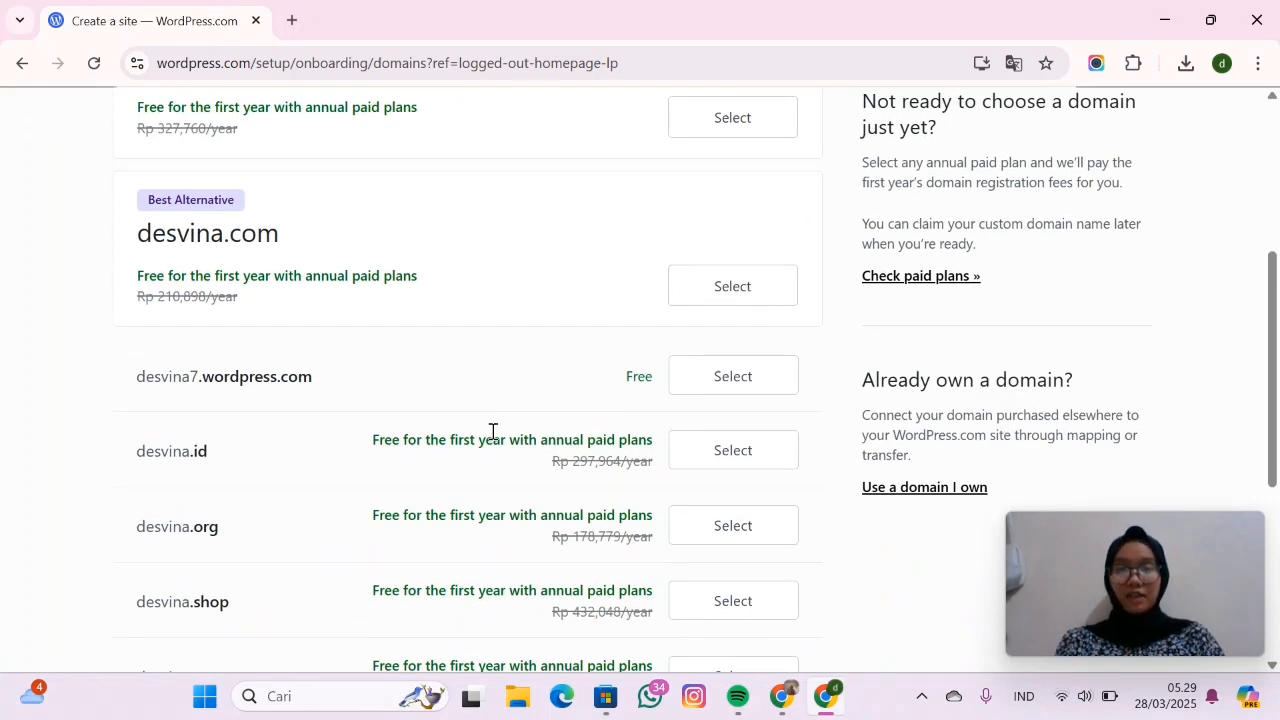
{"action": "scroll", "coordinate": [445, 306], "scroll_direction": "up", "scroll_amount": 3}
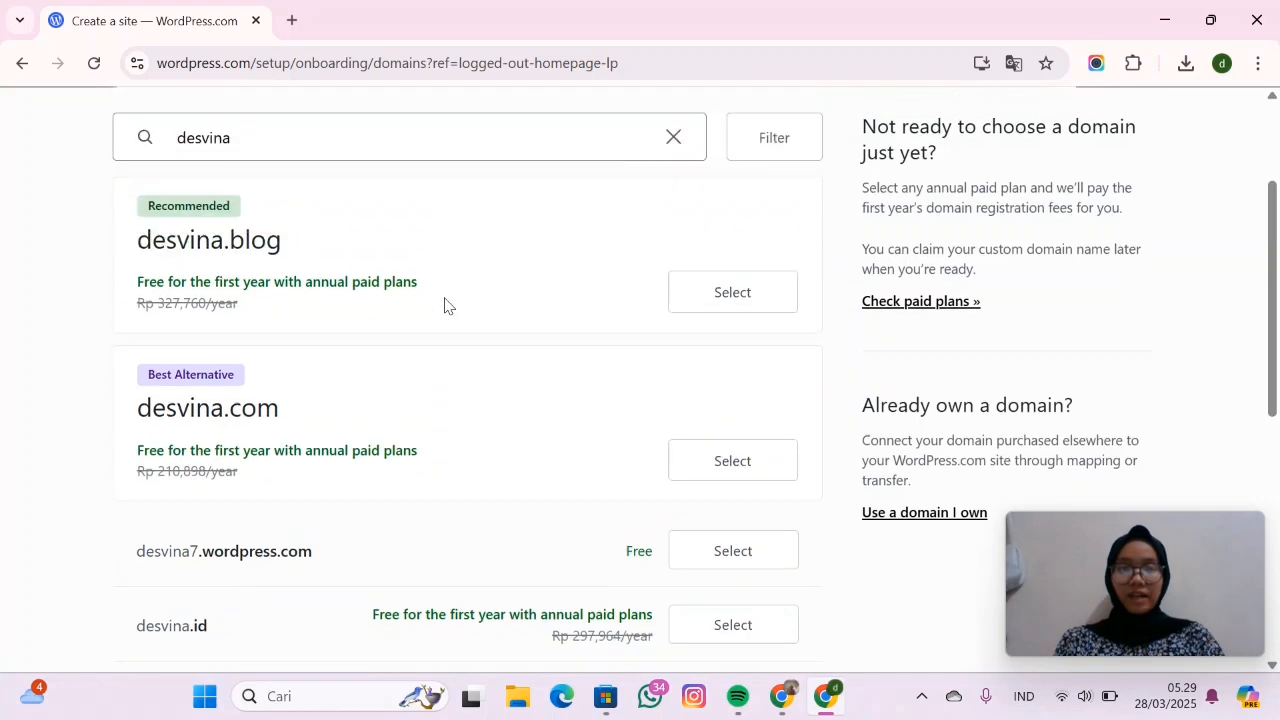
{"action": "scroll", "coordinate": [334, 441], "scroll_direction": "down", "scroll_amount": 3}
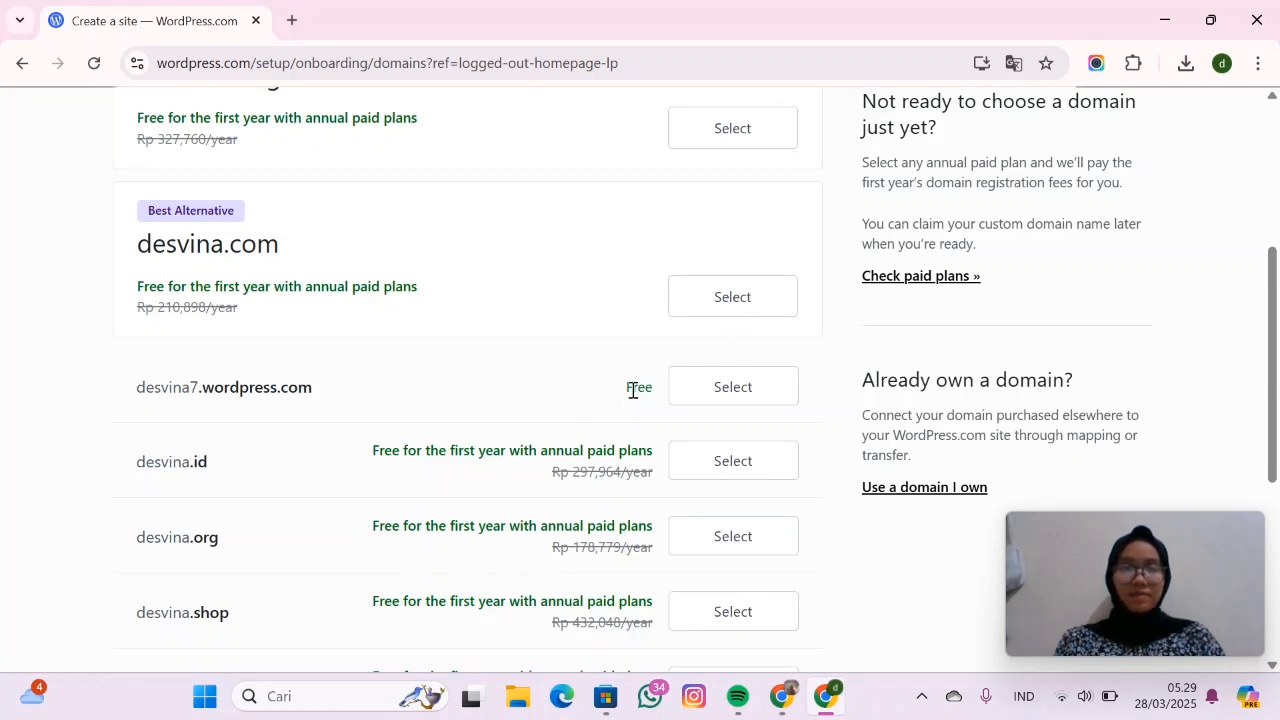
{"action": "left_click", "coordinate": [739, 390]}
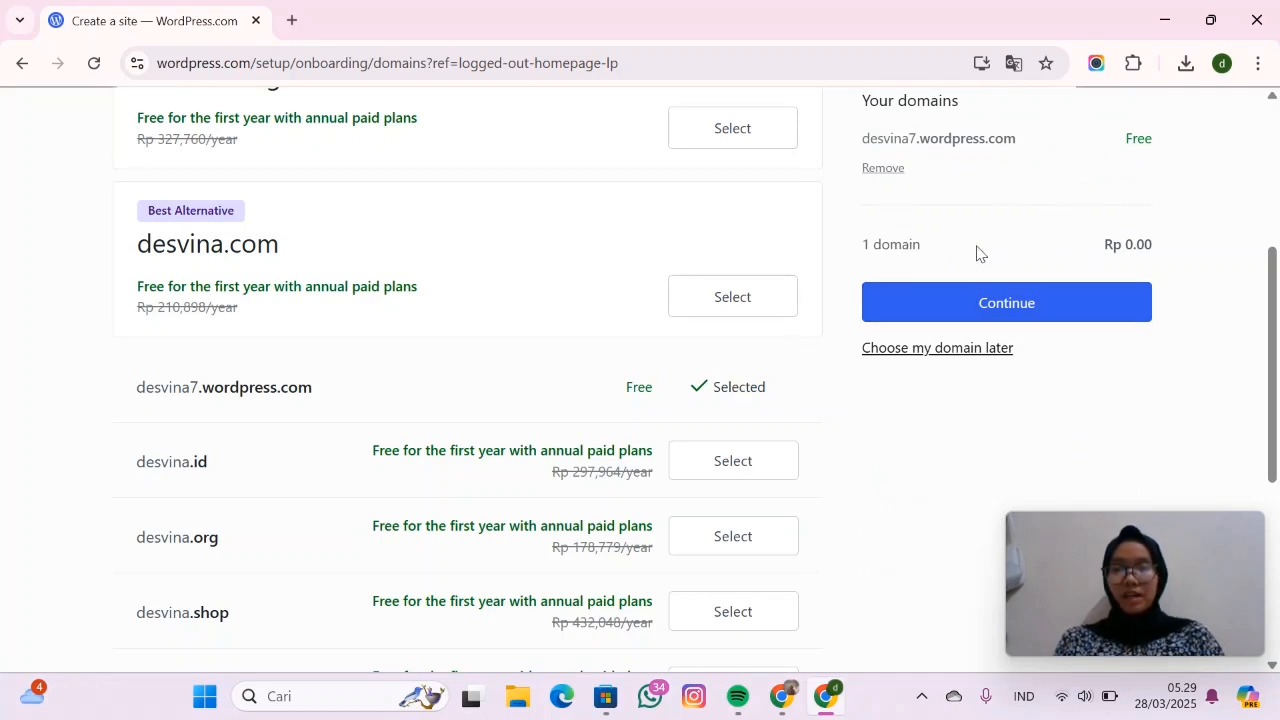
{"action": "left_click", "coordinate": [1103, 310]}
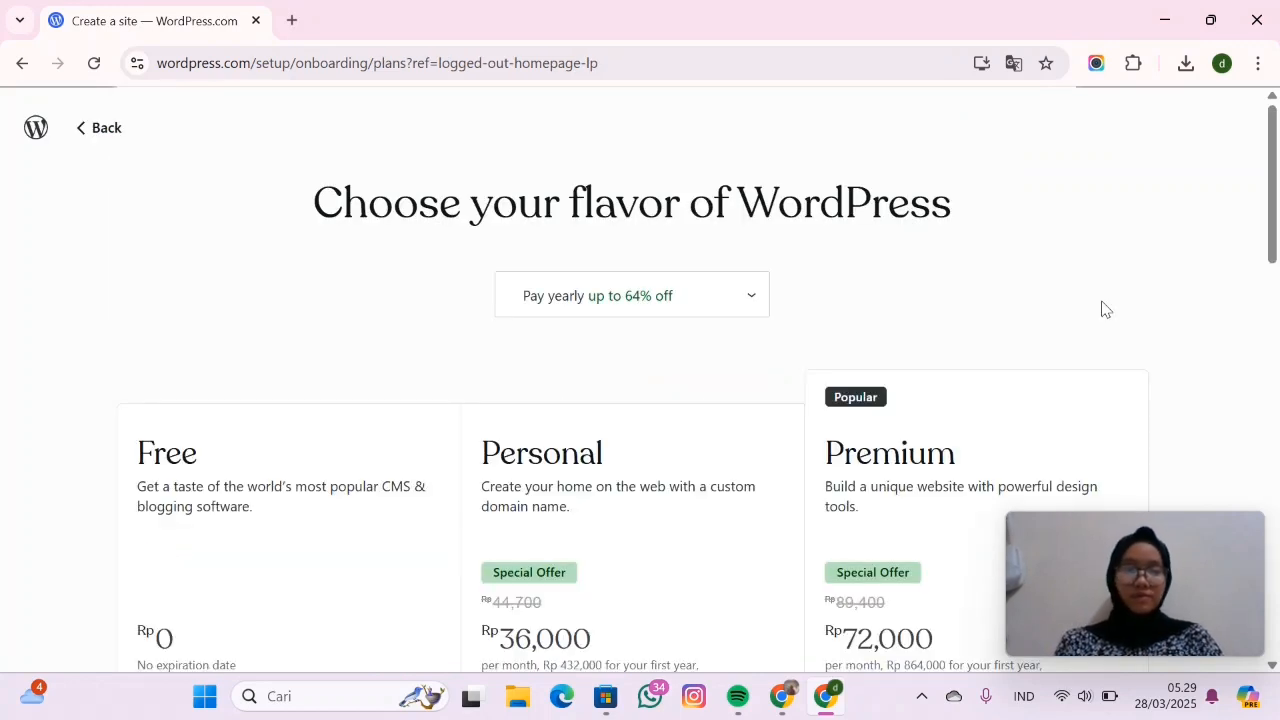
Step: Start with the Free plan and skip the question about the site's goals
{"action": "scroll", "coordinate": [511, 350], "scroll_direction": "down", "scroll_amount": 2}
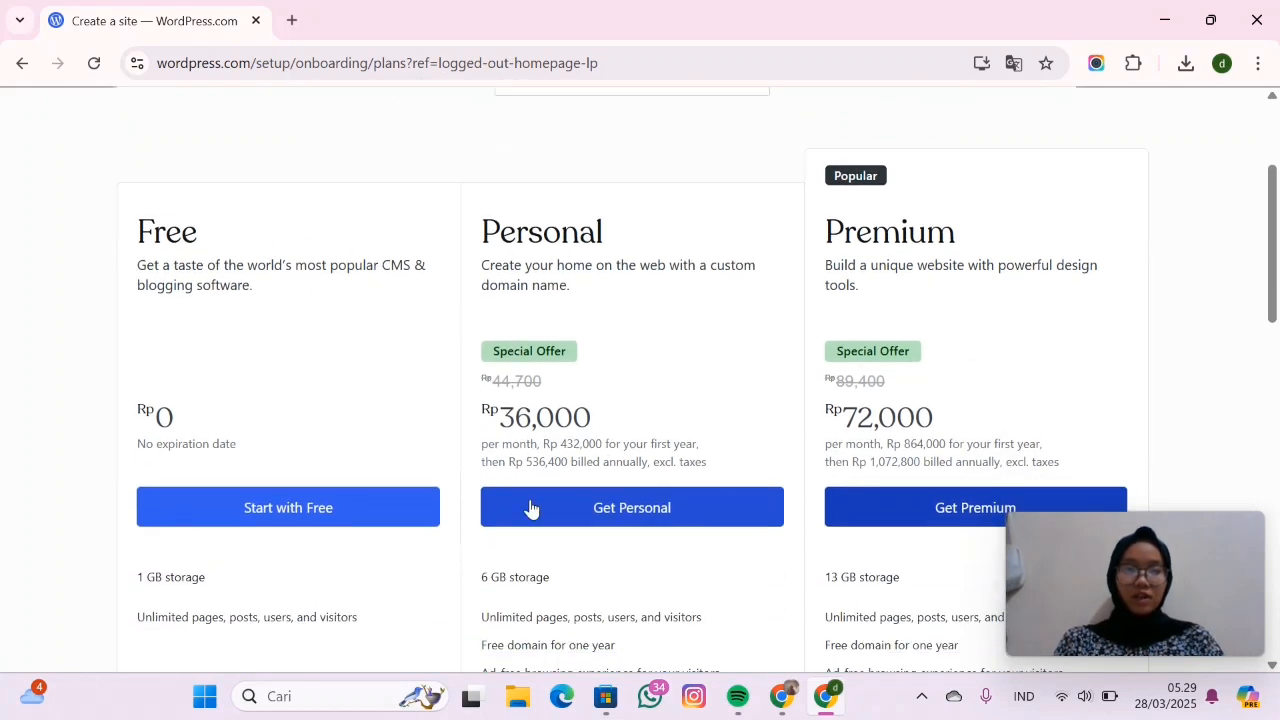
{"action": "left_click", "coordinate": [341, 519]}
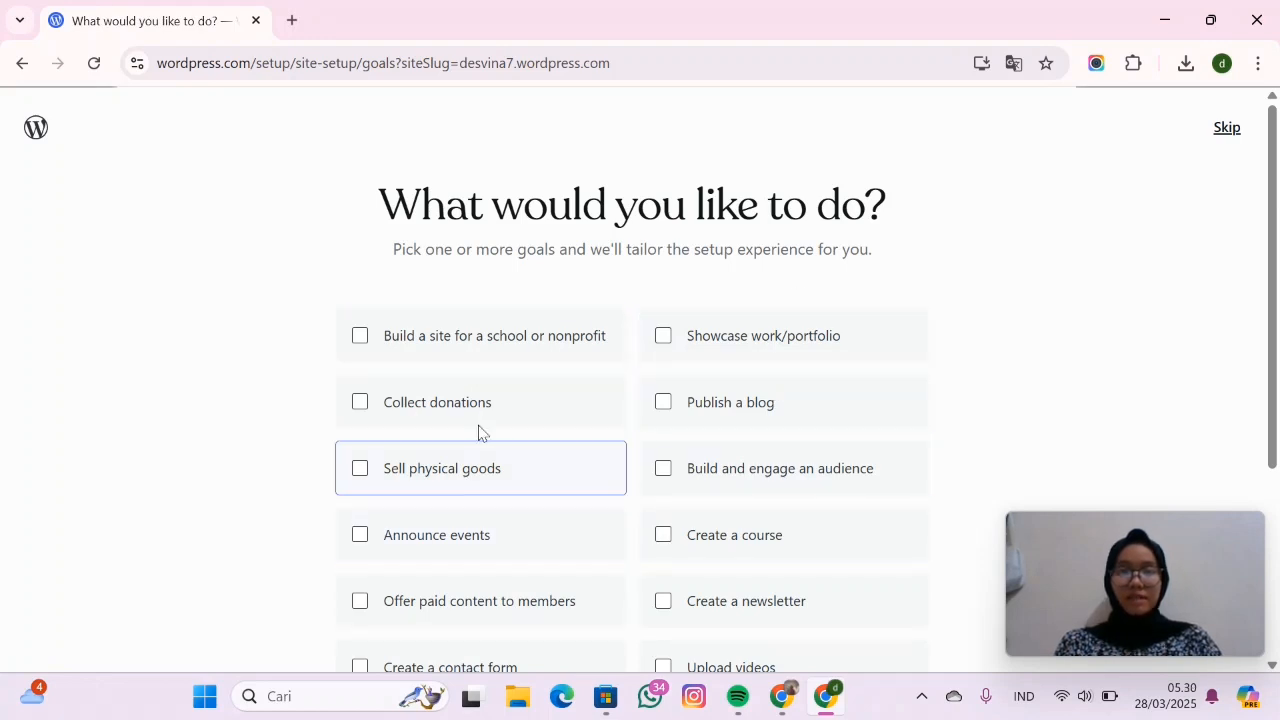
{"action": "scroll", "coordinate": [623, 457], "scroll_direction": "down", "scroll_amount": 3}
{"action": "scroll", "coordinate": [626, 459], "scroll_direction": "up", "scroll_amount": 1}
{"action": "scroll", "coordinate": [626, 459], "scroll_direction": "up", "scroll_amount": 1}
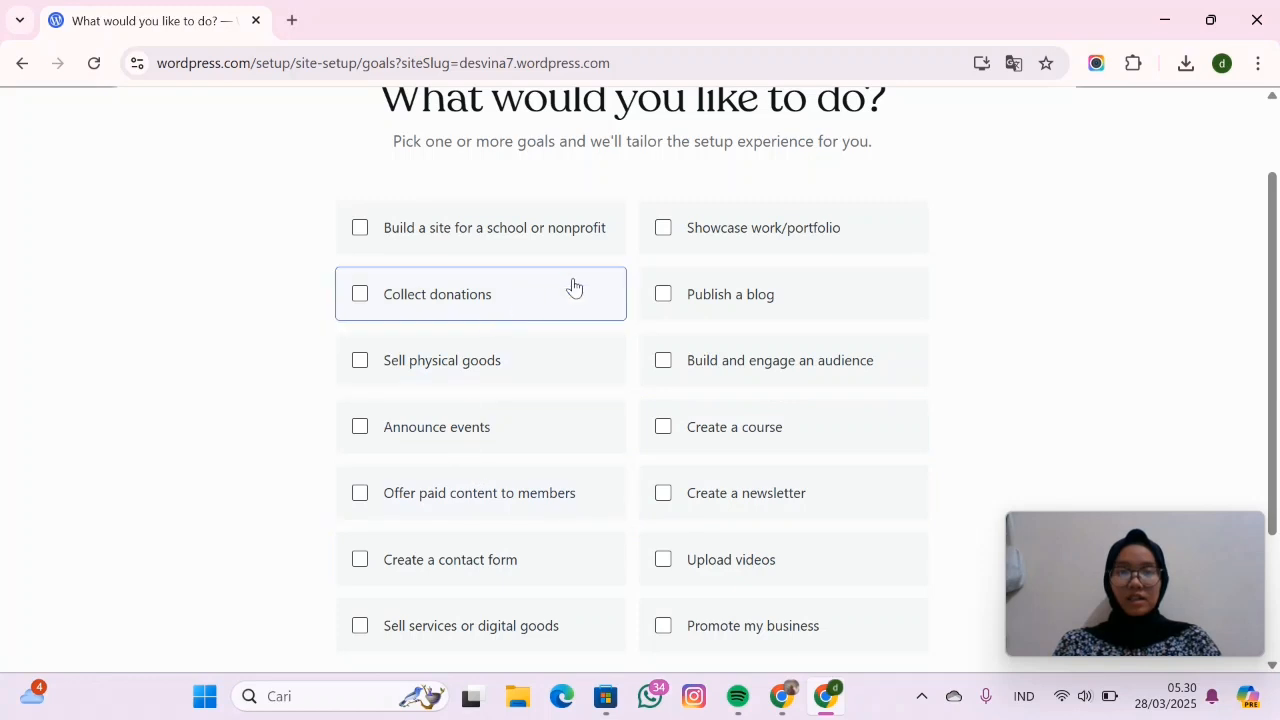
{"action": "scroll", "coordinate": [887, 359], "scroll_direction": "up", "scroll_amount": 1}
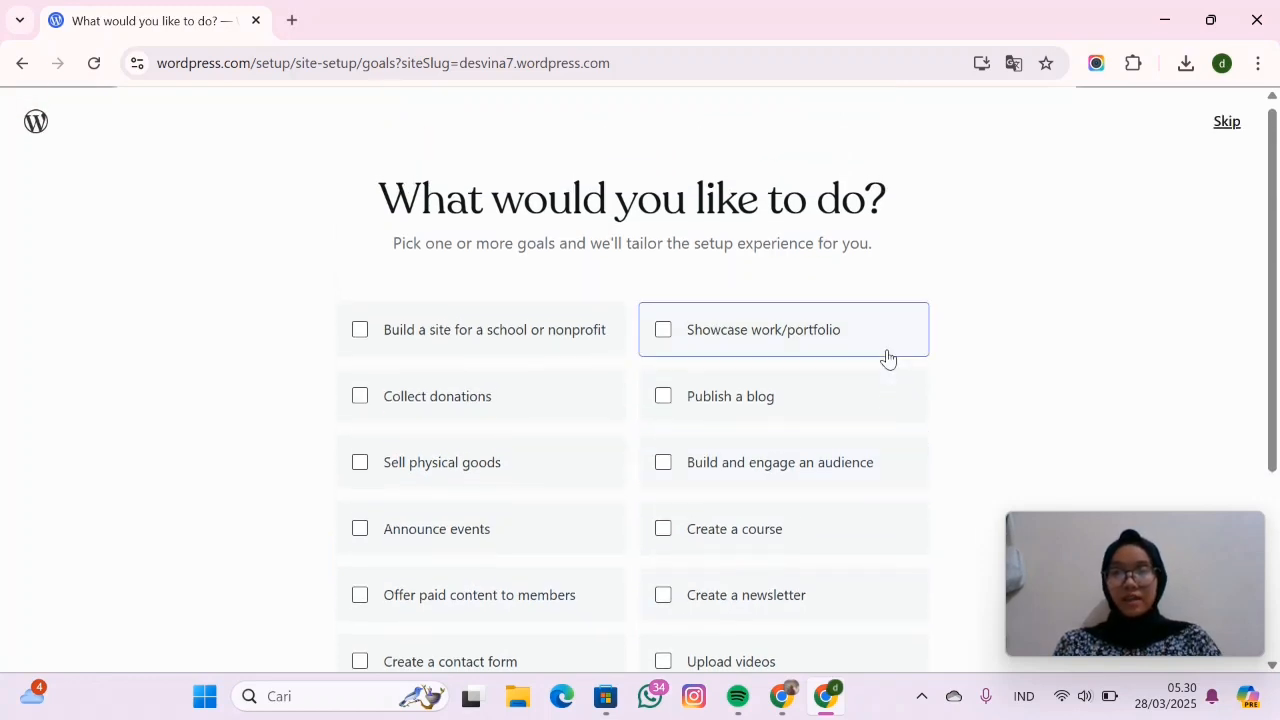
{"action": "left_click", "coordinate": [1227, 122]}
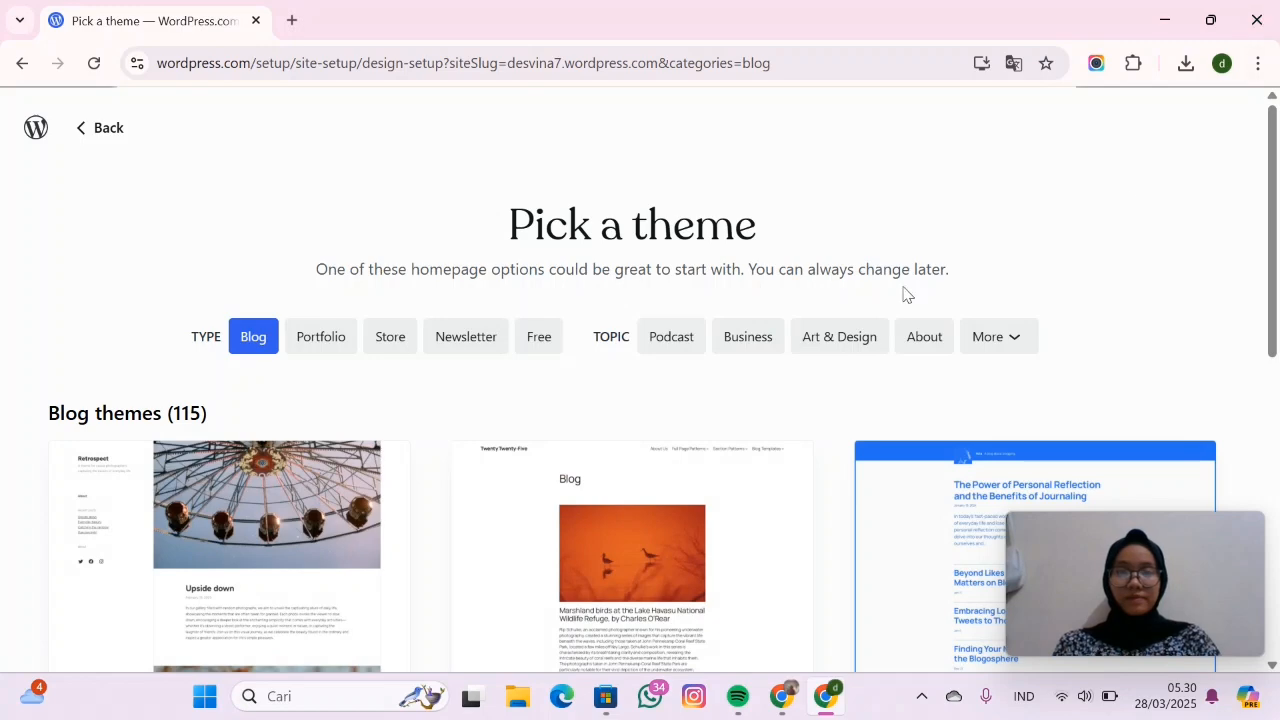
Step: Compare the offered blog themes, choose the free Retrospect theme and continue with its default style
{"action": "scroll", "coordinate": [765, 395], "scroll_direction": "down", "scroll_amount": 3}
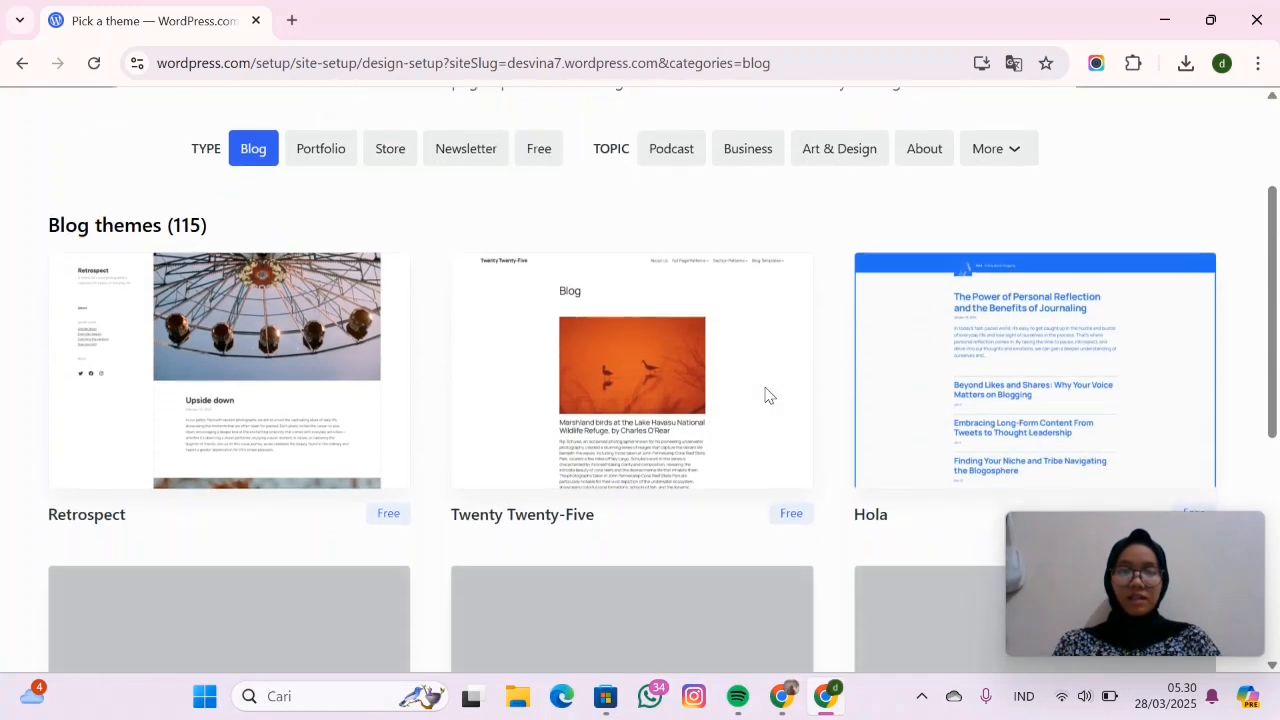
{"action": "scroll", "coordinate": [765, 395], "scroll_direction": "down", "scroll_amount": 1}
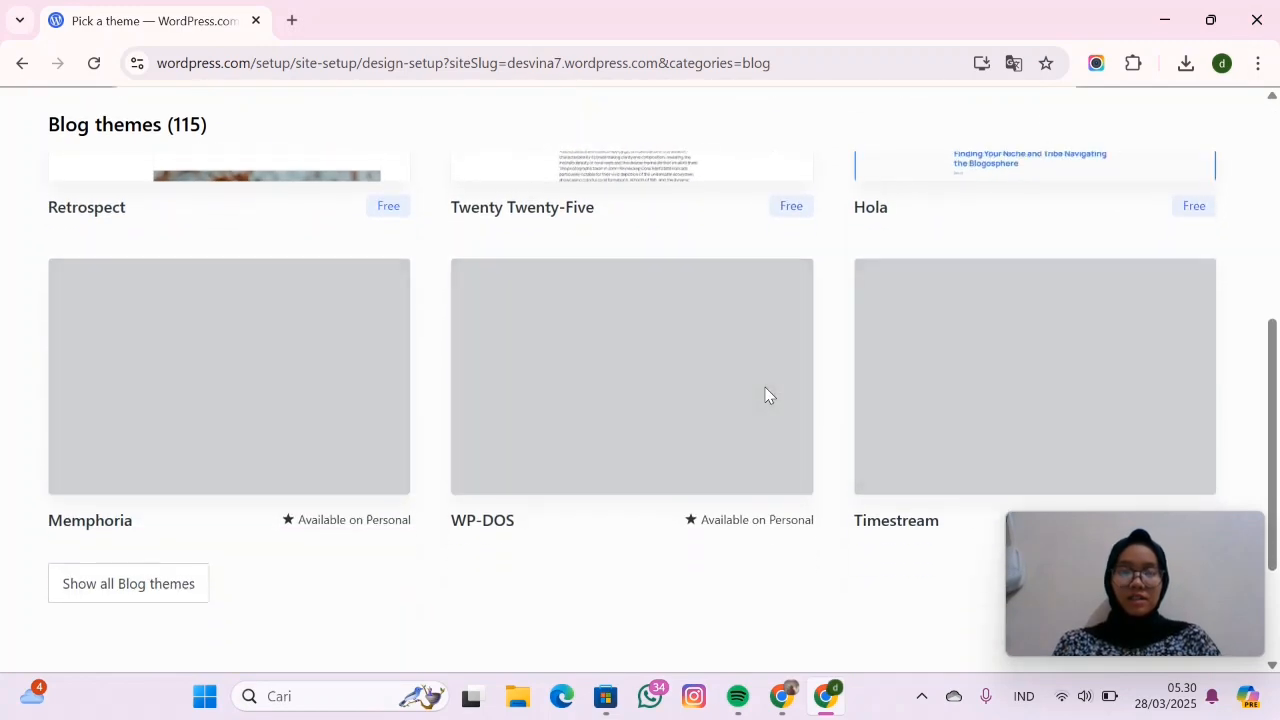
{"action": "scroll", "coordinate": [765, 395], "scroll_direction": "up", "scroll_amount": 3}
{"action": "scroll", "coordinate": [765, 395], "scroll_direction": "up", "scroll_amount": 3}
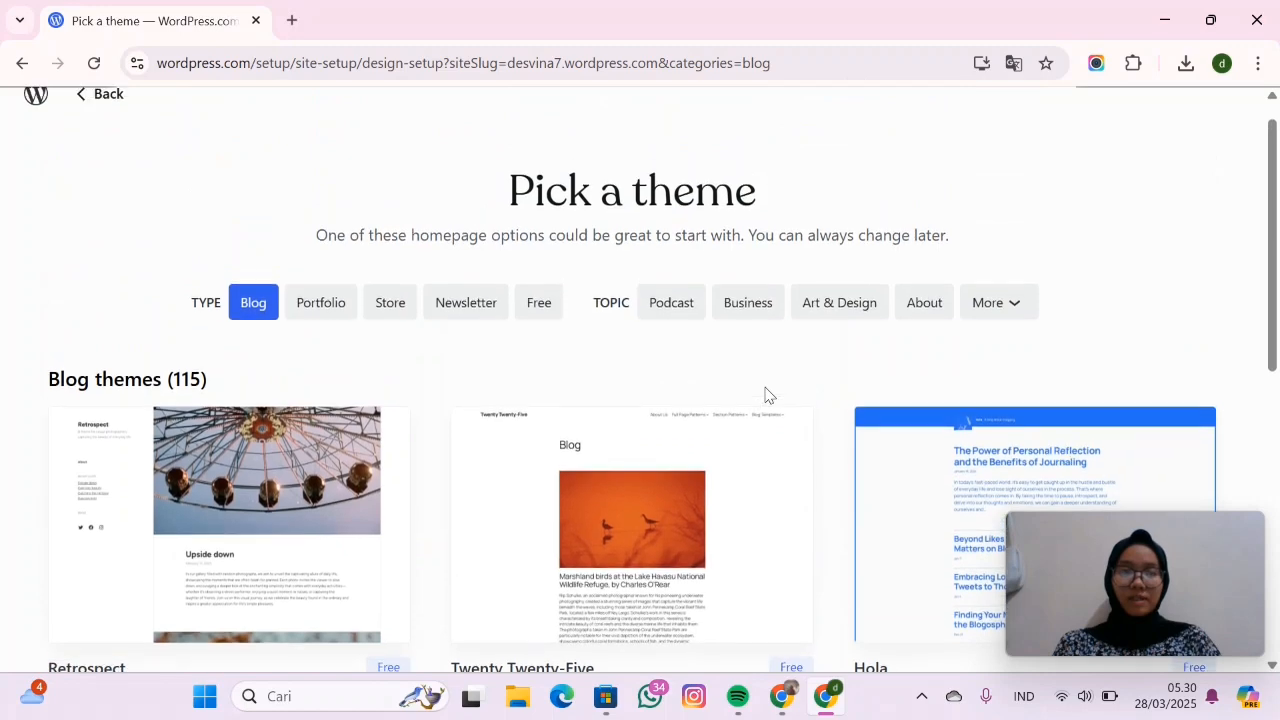
{"action": "scroll", "coordinate": [765, 395], "scroll_direction": "down", "scroll_amount": 1}
{"action": "scroll", "coordinate": [765, 395], "scroll_direction": "up", "scroll_amount": 1}
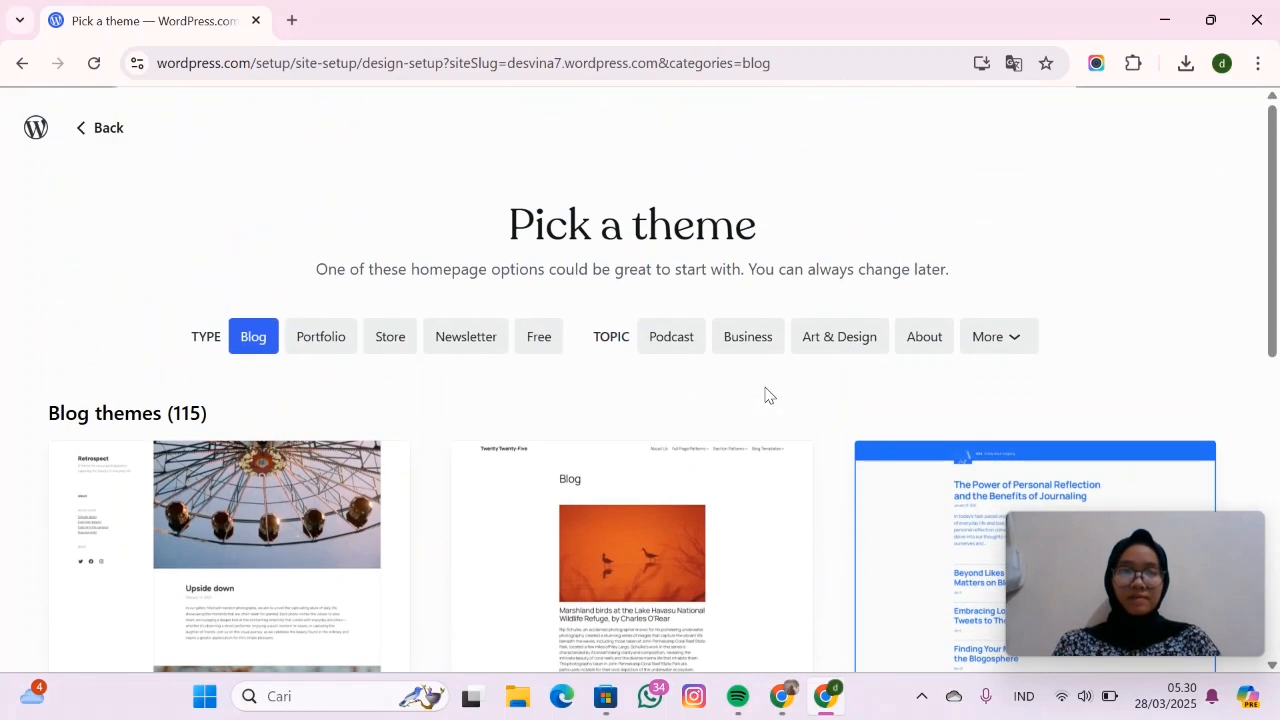
{"action": "scroll", "coordinate": [765, 395], "scroll_direction": "down", "scroll_amount": 3}
{"action": "scroll", "coordinate": [765, 395], "scroll_direction": "down", "scroll_amount": 3}
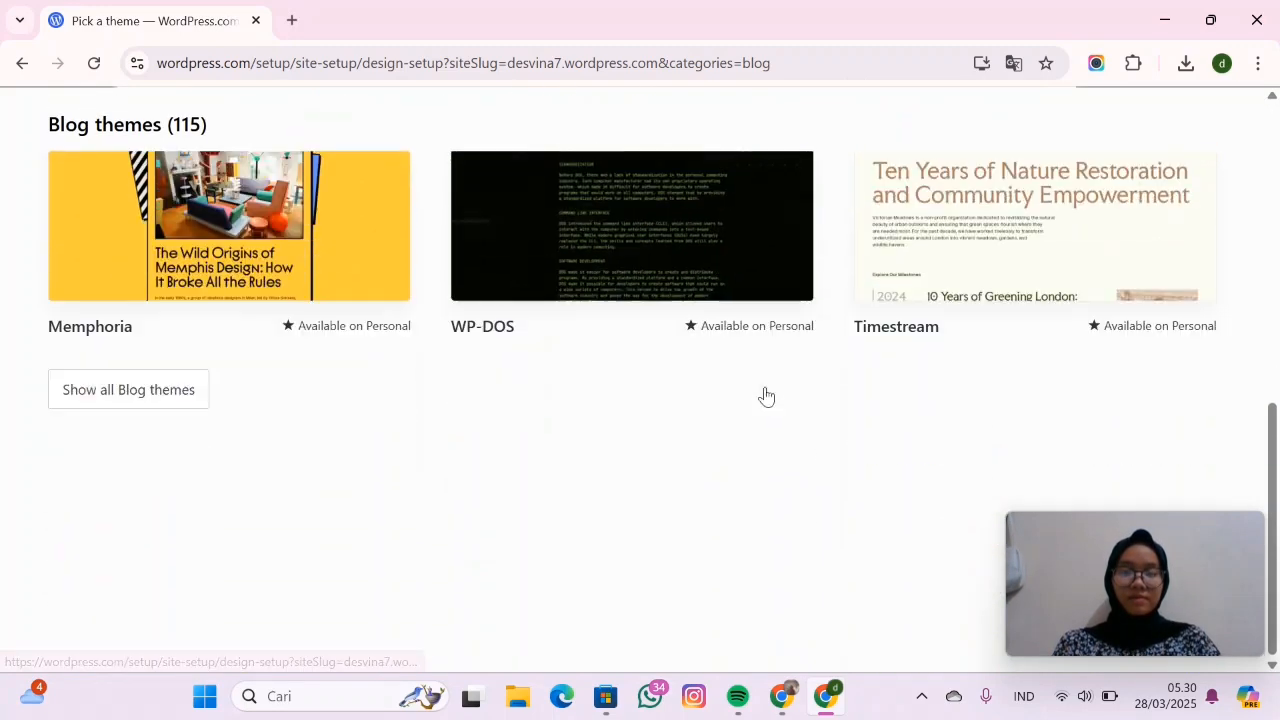
{"action": "scroll", "coordinate": [765, 395], "scroll_direction": "up", "scroll_amount": 1}
{"action": "scroll", "coordinate": [765, 395], "scroll_direction": "up", "scroll_amount": 2}
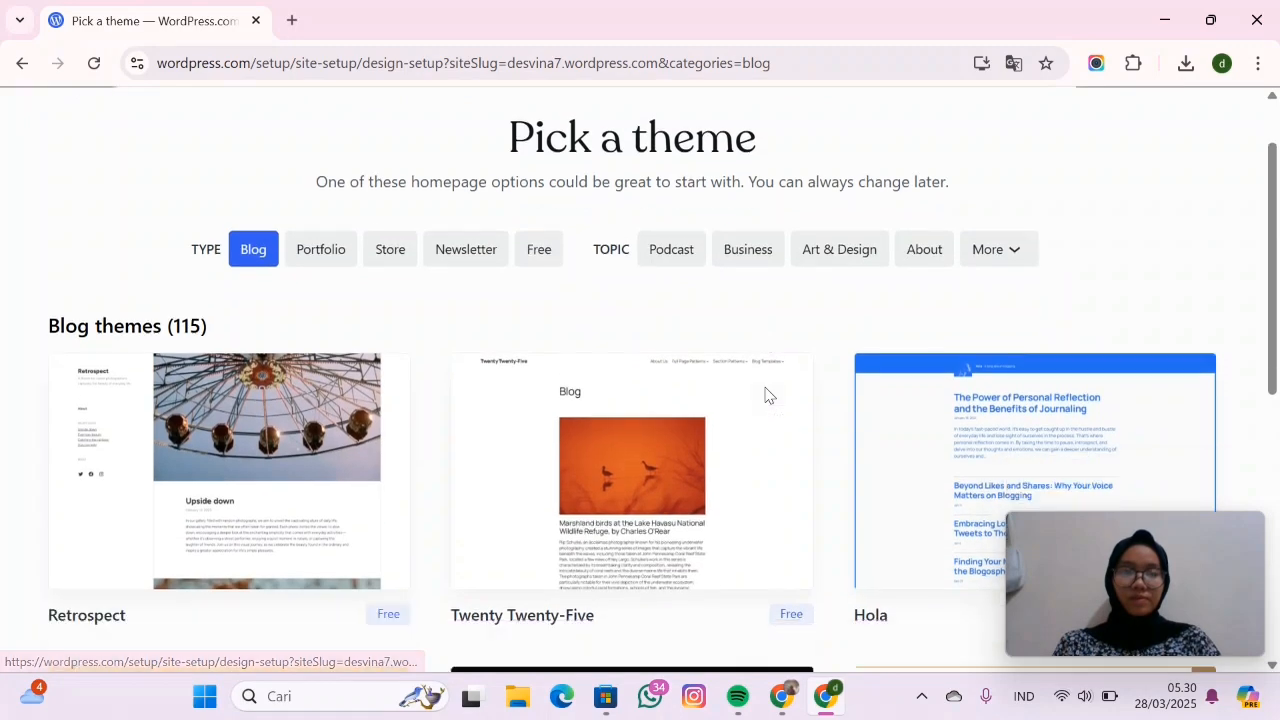
{"action": "scroll", "coordinate": [765, 395], "scroll_direction": "down", "scroll_amount": 1}
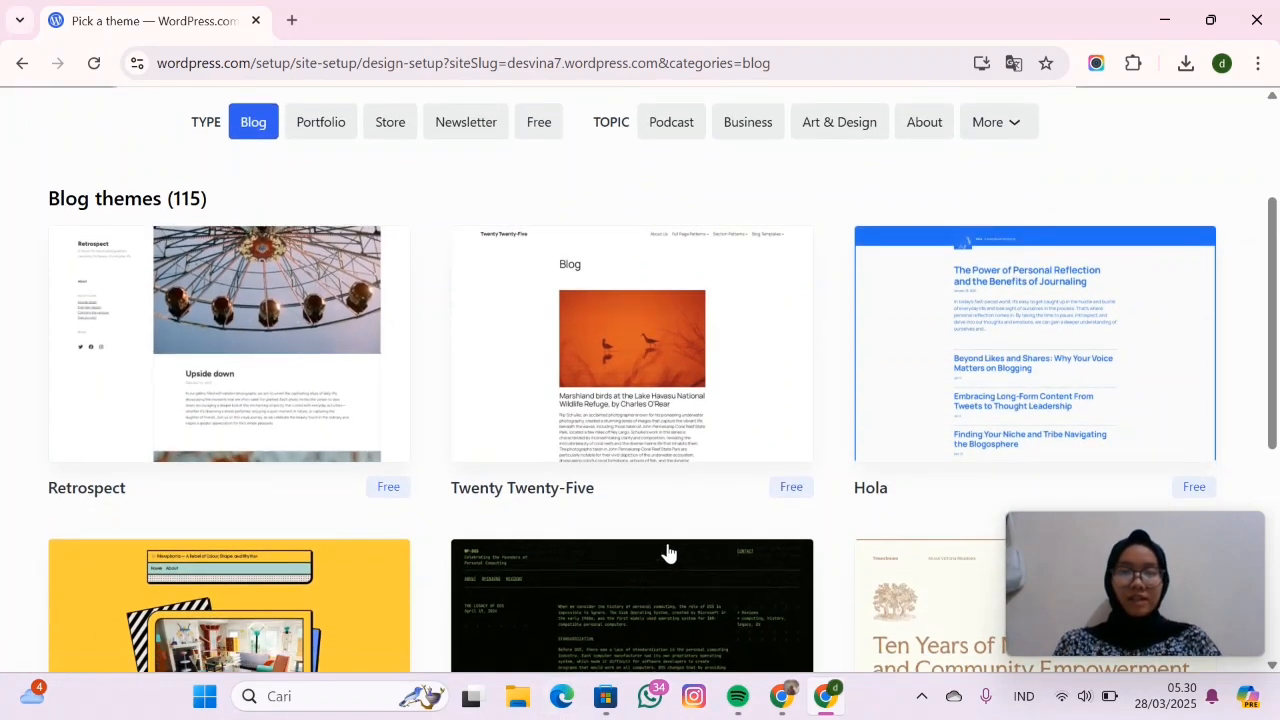
{"action": "scroll", "coordinate": [668, 551], "scroll_direction": "down", "scroll_amount": 2}
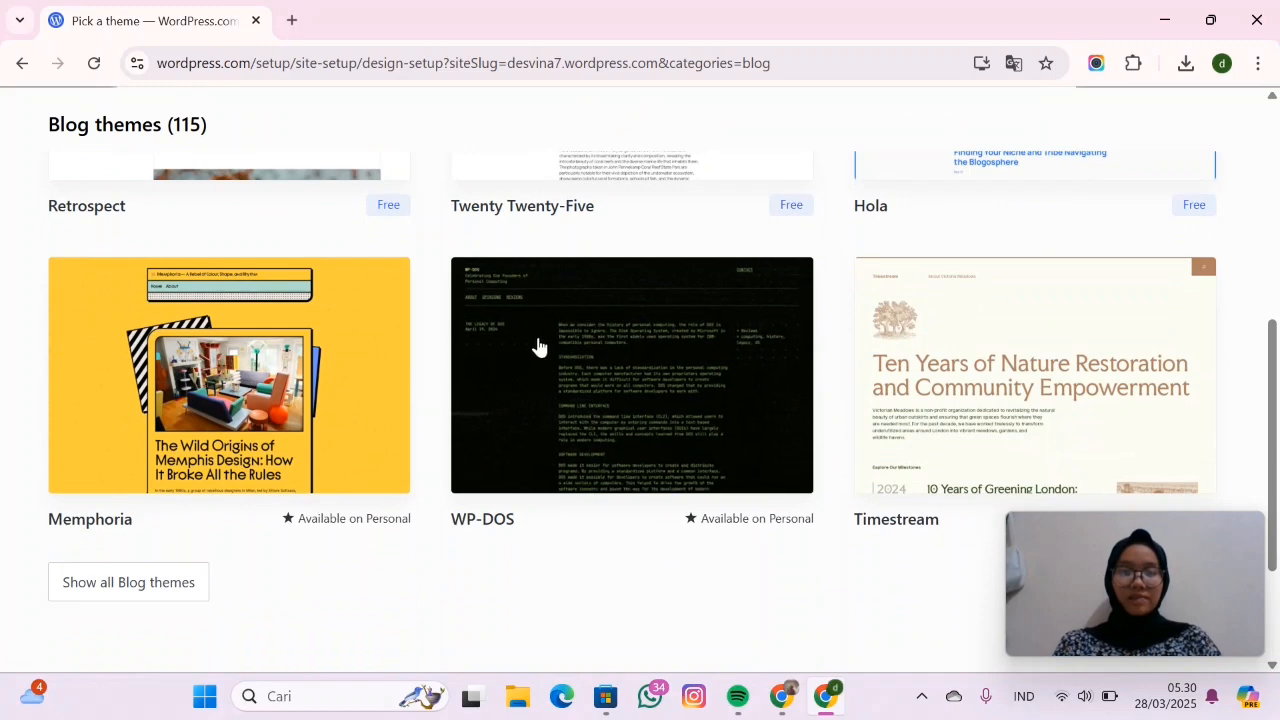
{"action": "scroll", "coordinate": [537, 346], "scroll_direction": "up", "scroll_amount": 3}
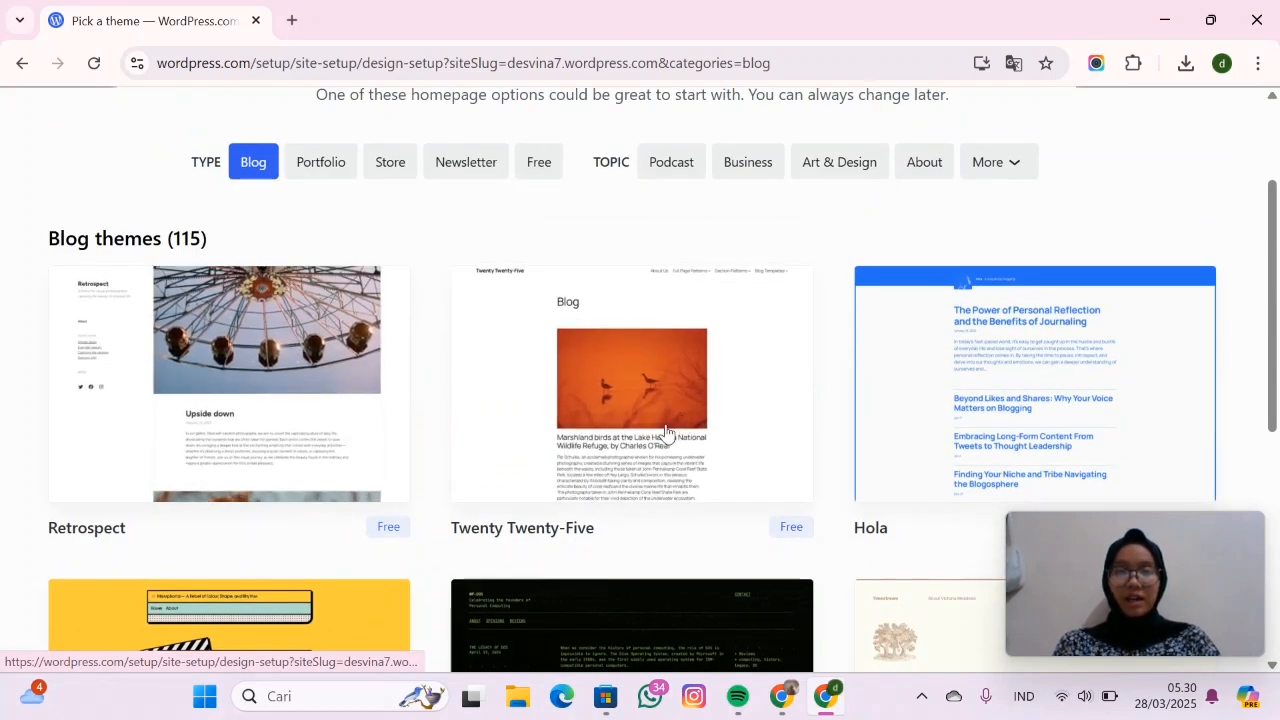
{"action": "left_click", "coordinate": [298, 375]}
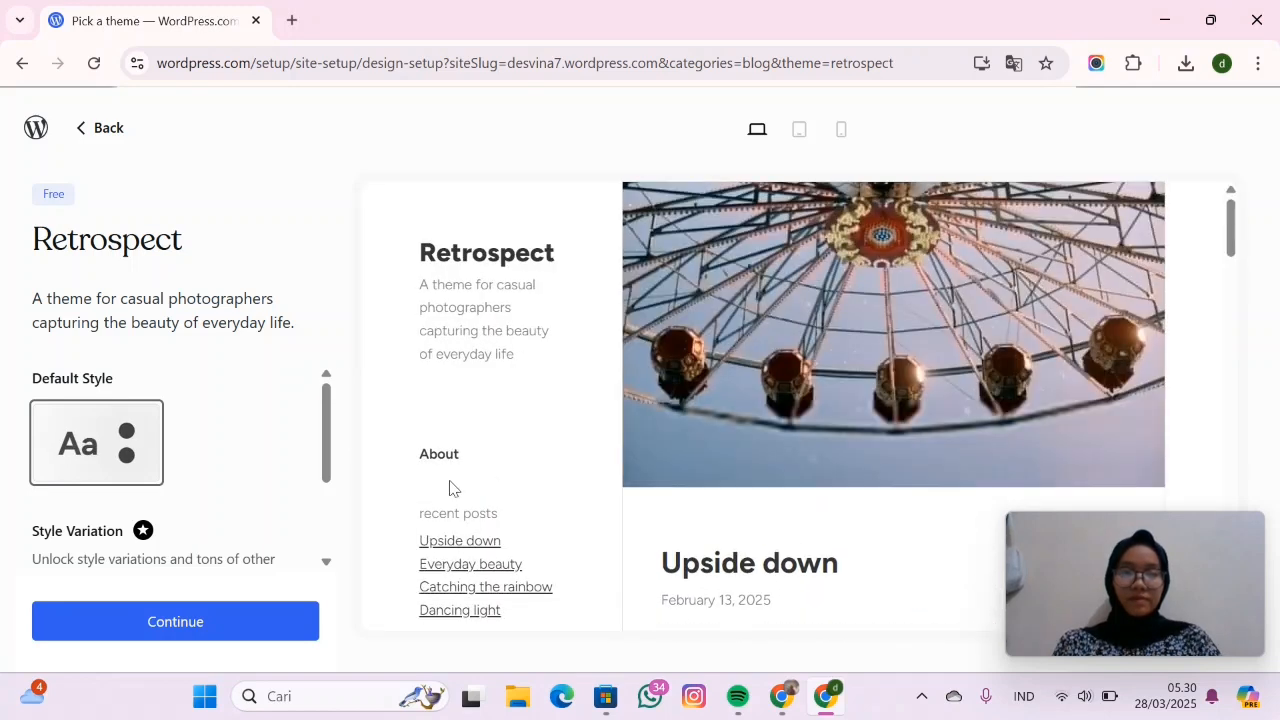
{"action": "left_click", "coordinate": [278, 620]}
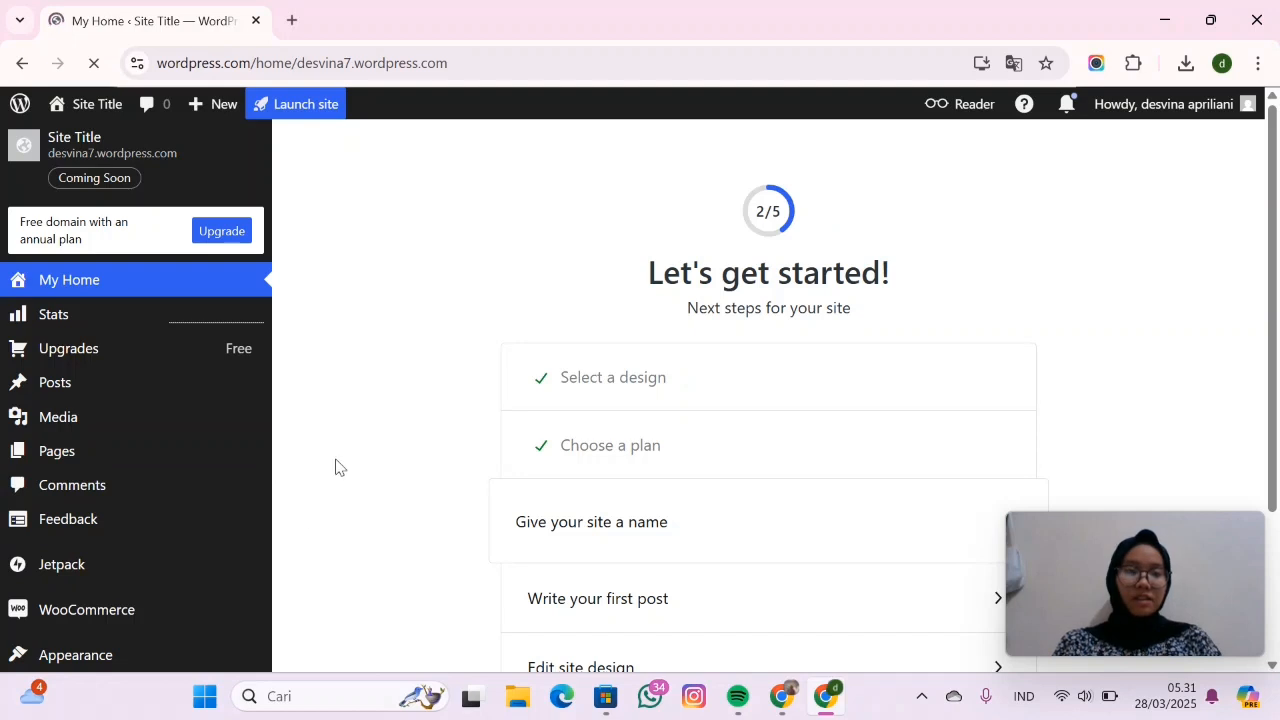
Step: Look through the dashboard's site menu, from My Home and Posts down to Appearance, Plugins and Settings
{"action": "scroll", "coordinate": [229, 471], "scroll_direction": "down", "scroll_amount": 2}
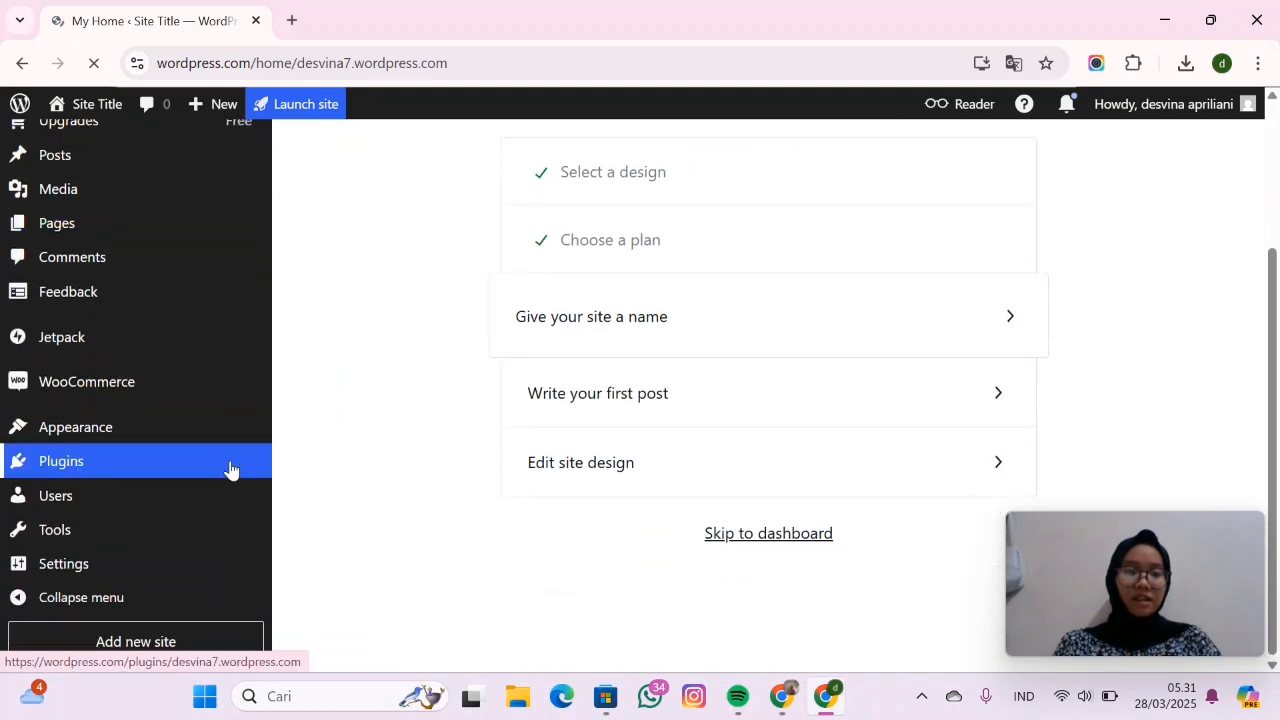
{"action": "scroll", "coordinate": [200, 380], "scroll_direction": "up", "scroll_amount": 1}
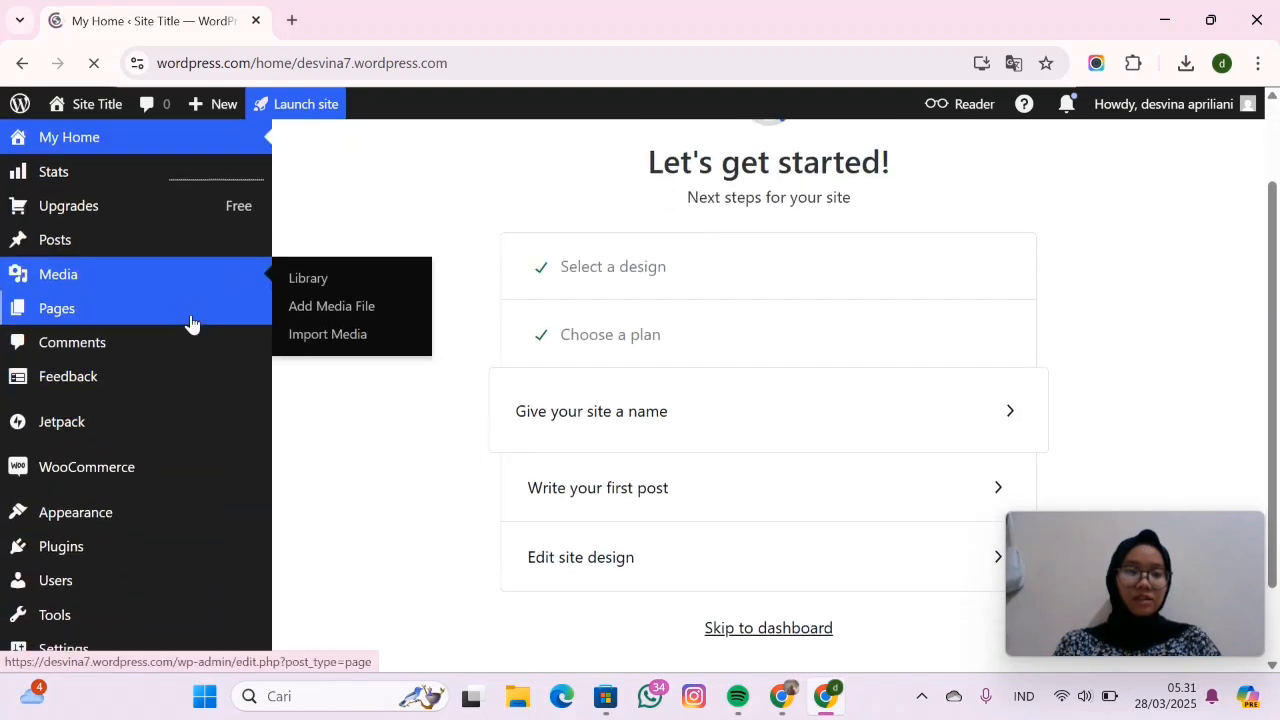
{"action": "scroll", "coordinate": [191, 322], "scroll_direction": "down", "scroll_amount": 1}
{"action": "scroll", "coordinate": [191, 323], "scroll_direction": "up", "scroll_amount": 1}
{"action": "scroll", "coordinate": [191, 323], "scroll_direction": "down", "scroll_amount": 1}
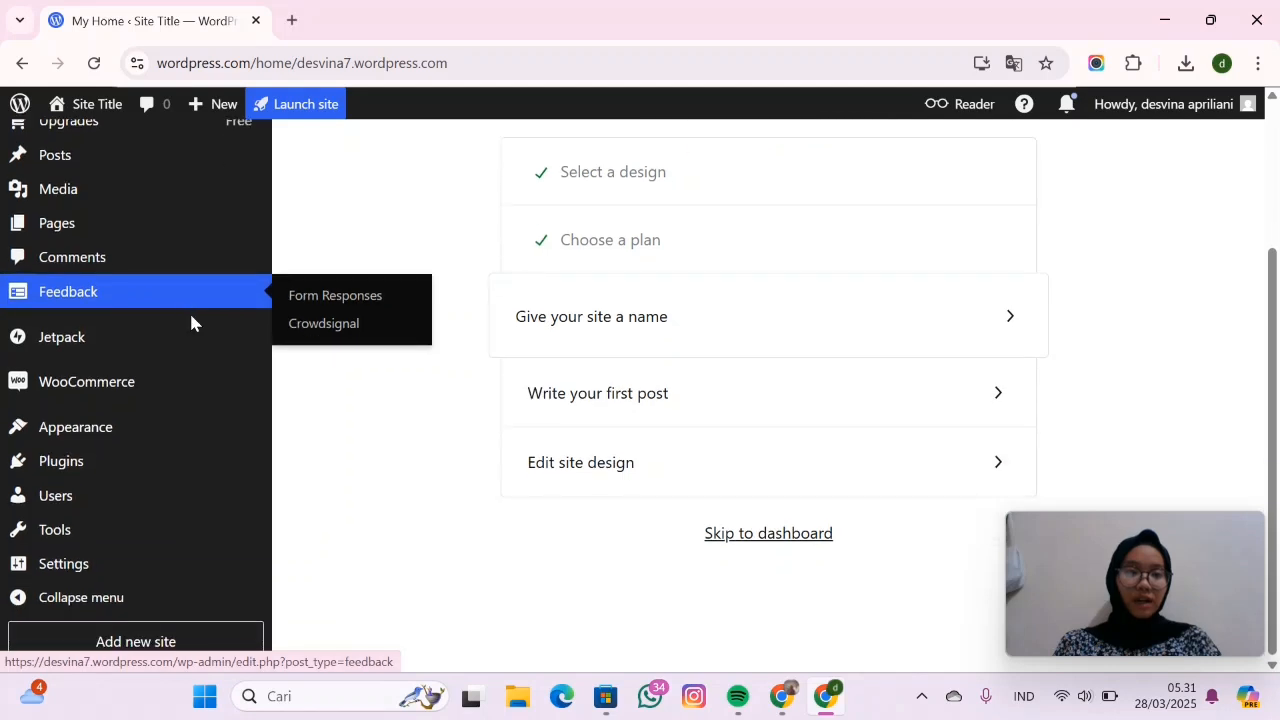
{"action": "scroll", "coordinate": [193, 322], "scroll_direction": "up", "scroll_amount": 1}
{"action": "scroll", "coordinate": [193, 322], "scroll_direction": "down", "scroll_amount": 1}
{"action": "scroll", "coordinate": [193, 322], "scroll_direction": "up", "scroll_amount": 1}
{"action": "scroll", "coordinate": [193, 322], "scroll_direction": "down", "scroll_amount": 1}
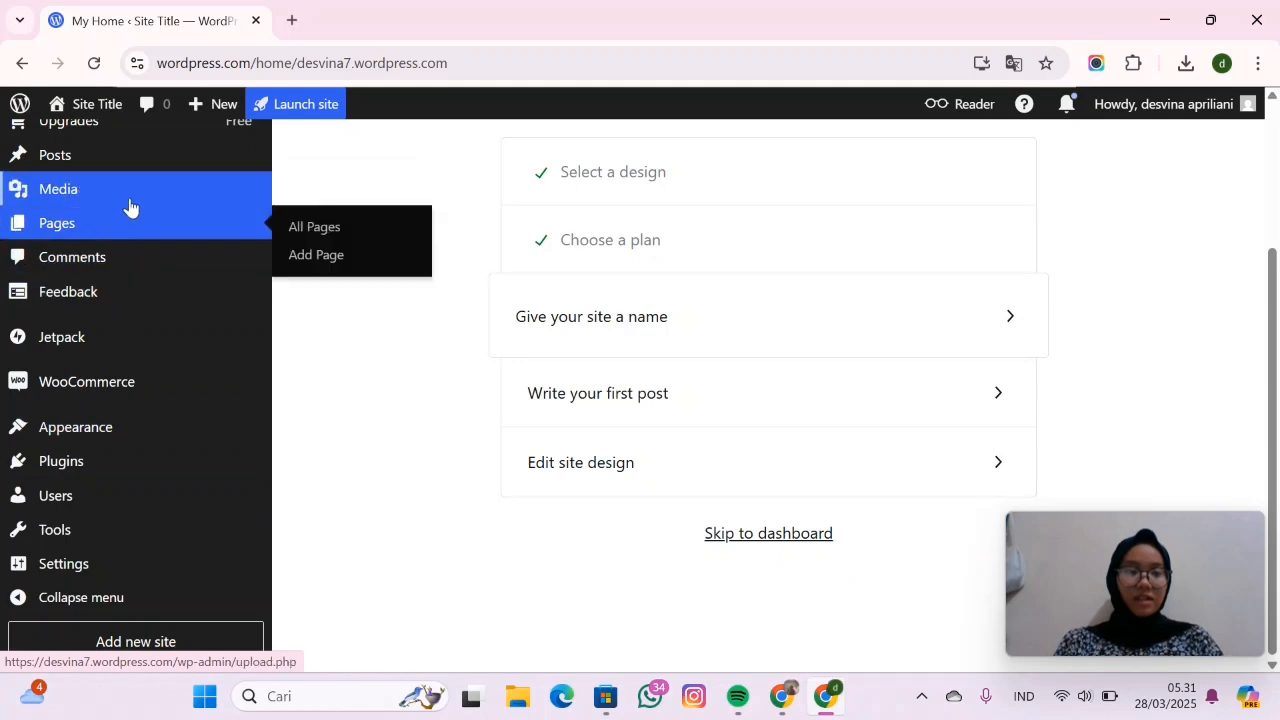
{"action": "mouse_move", "coordinate": [180, 428]}
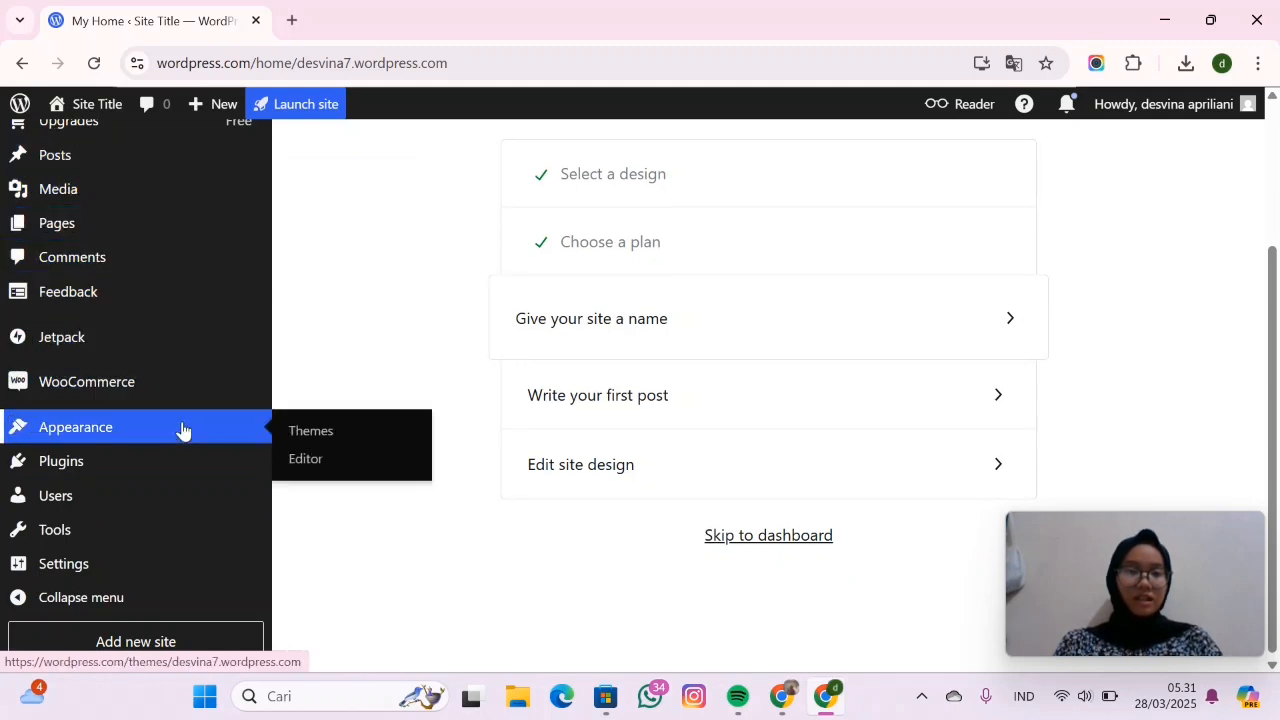
{"action": "scroll", "coordinate": [182, 430], "scroll_direction": "up", "scroll_amount": 1}
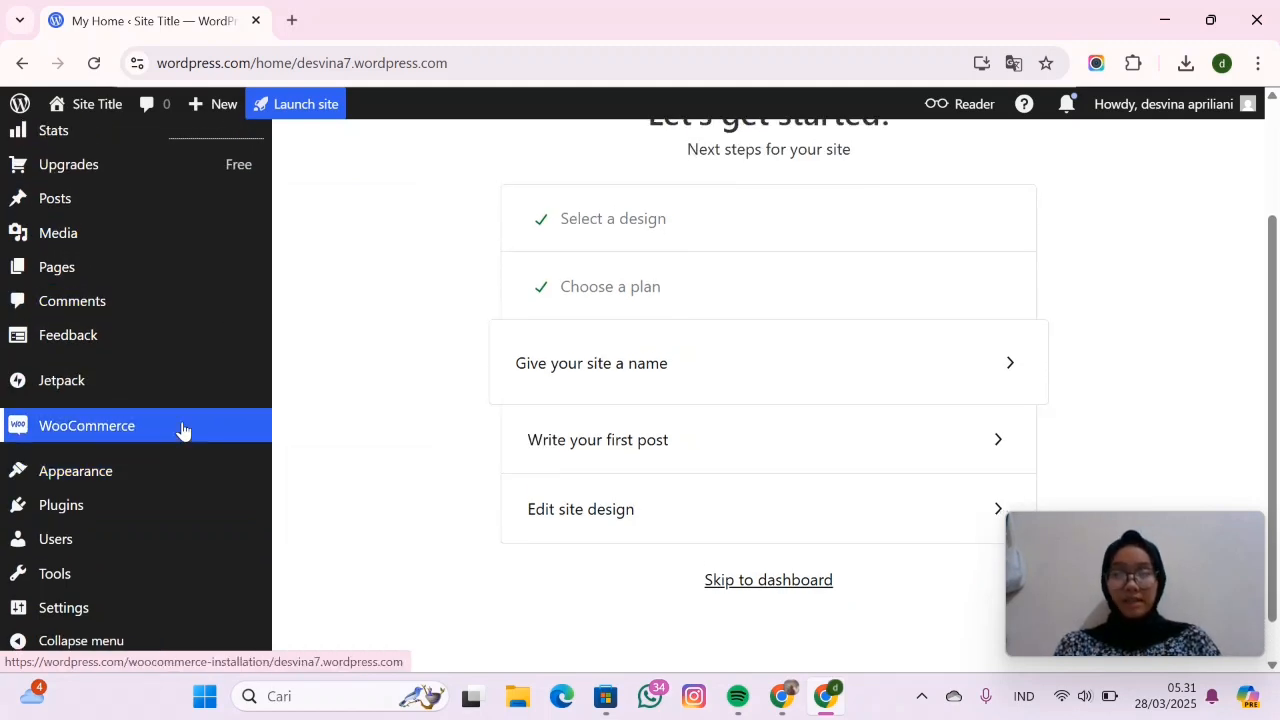
{"action": "scroll", "coordinate": [363, 403], "scroll_direction": "up", "scroll_amount": 1}
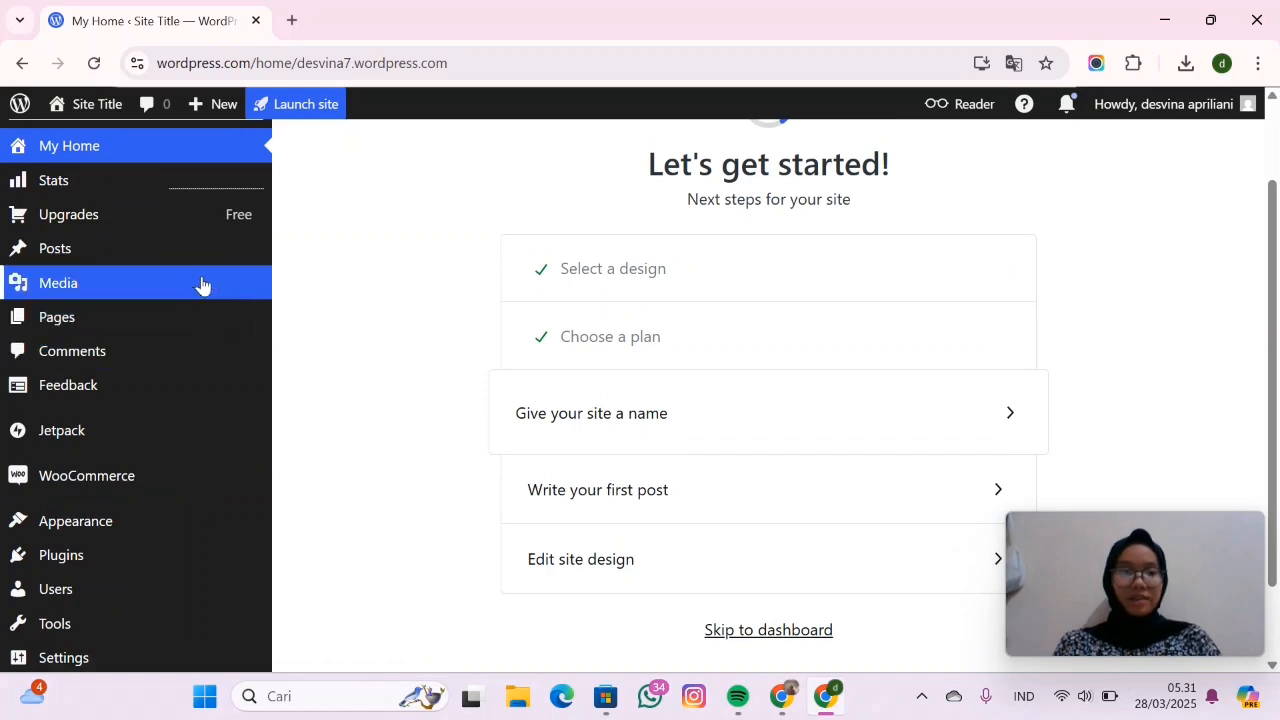
Step: Start a new post and go through the editor's welcome guide to its end
{"action": "mouse_move", "coordinate": [193, 262]}
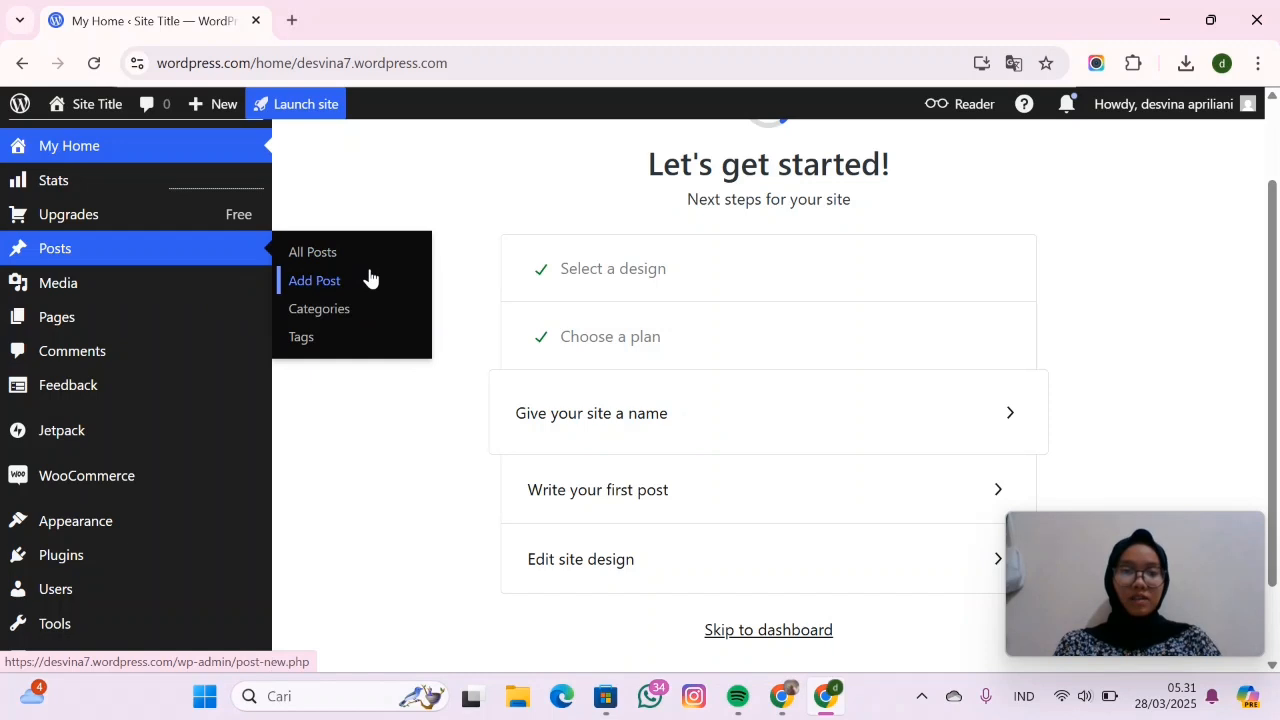
{"action": "left_click", "coordinate": [370, 277]}
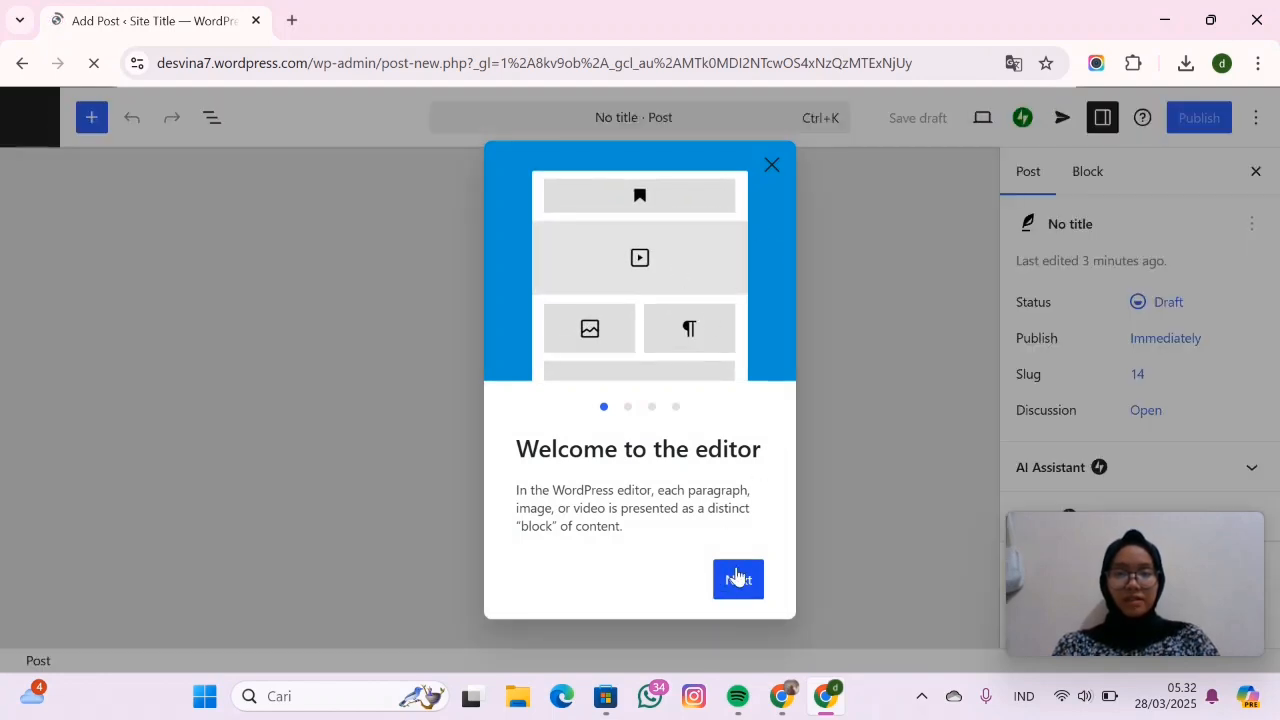
{"action": "left_click", "coordinate": [737, 580]}
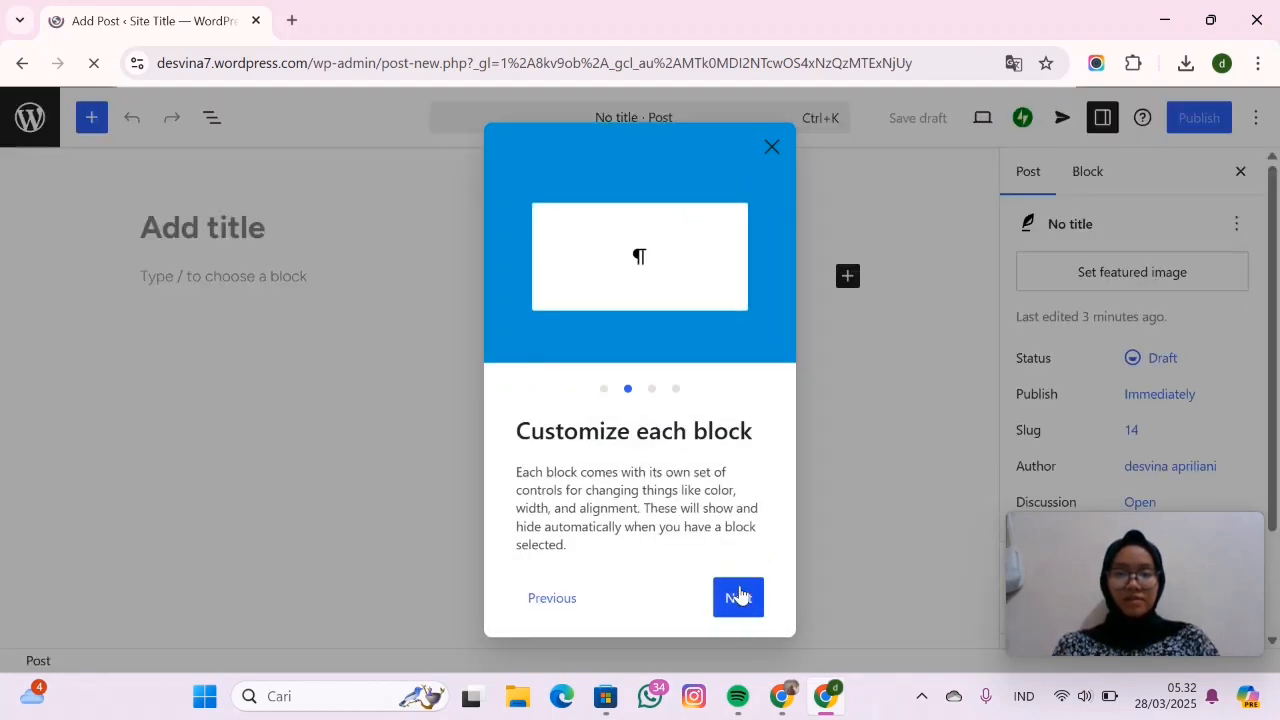
{"action": "left_click", "coordinate": [738, 597]}
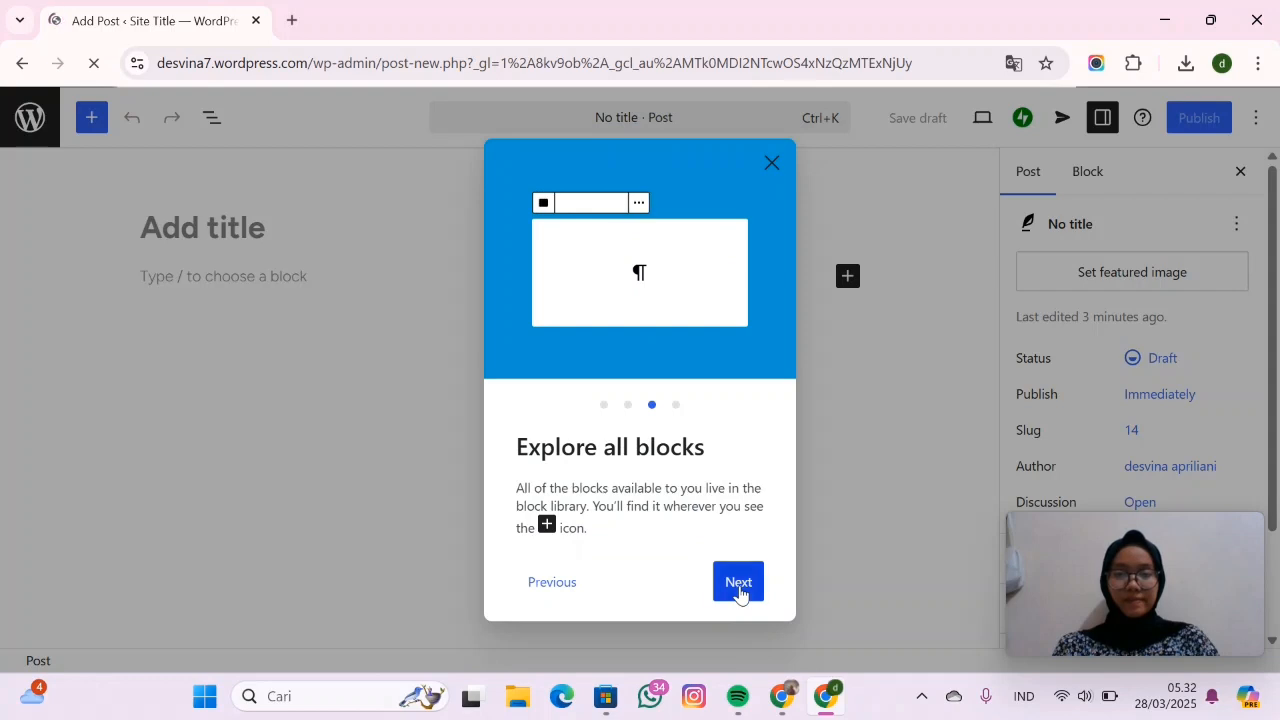
{"action": "left_click", "coordinate": [739, 592]}
{"action": "left_click", "coordinate": [740, 592]}
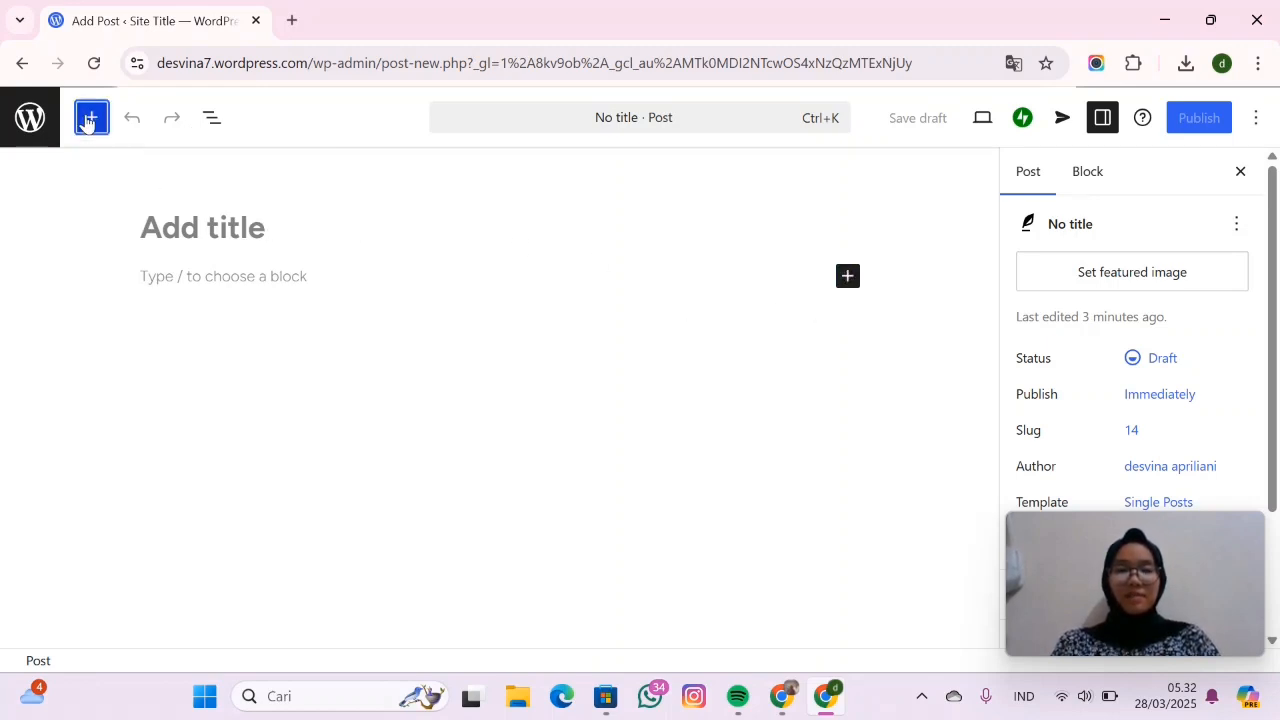
Step: Examine the block library of the post editor, from the text blocks through widgets and embeds to the theme blocks
{"action": "left_click", "coordinate": [90, 118]}
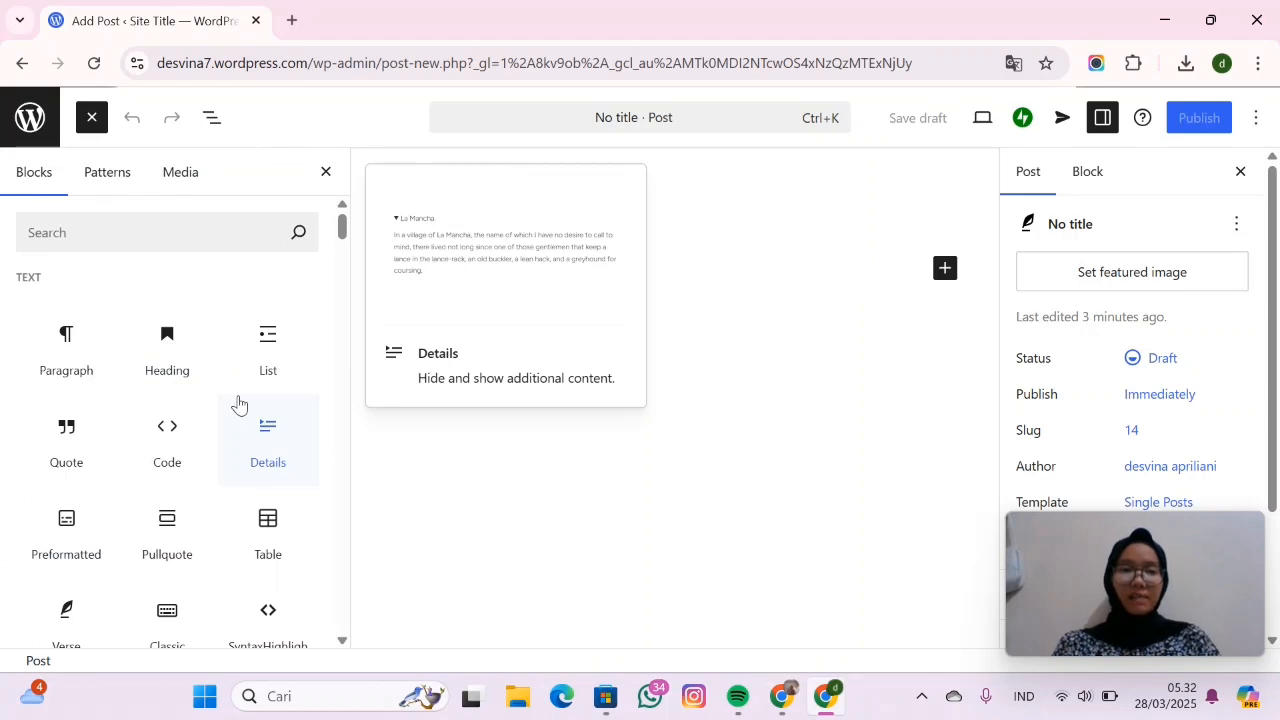
{"action": "scroll", "coordinate": [238, 403], "scroll_direction": "down", "scroll_amount": 15}
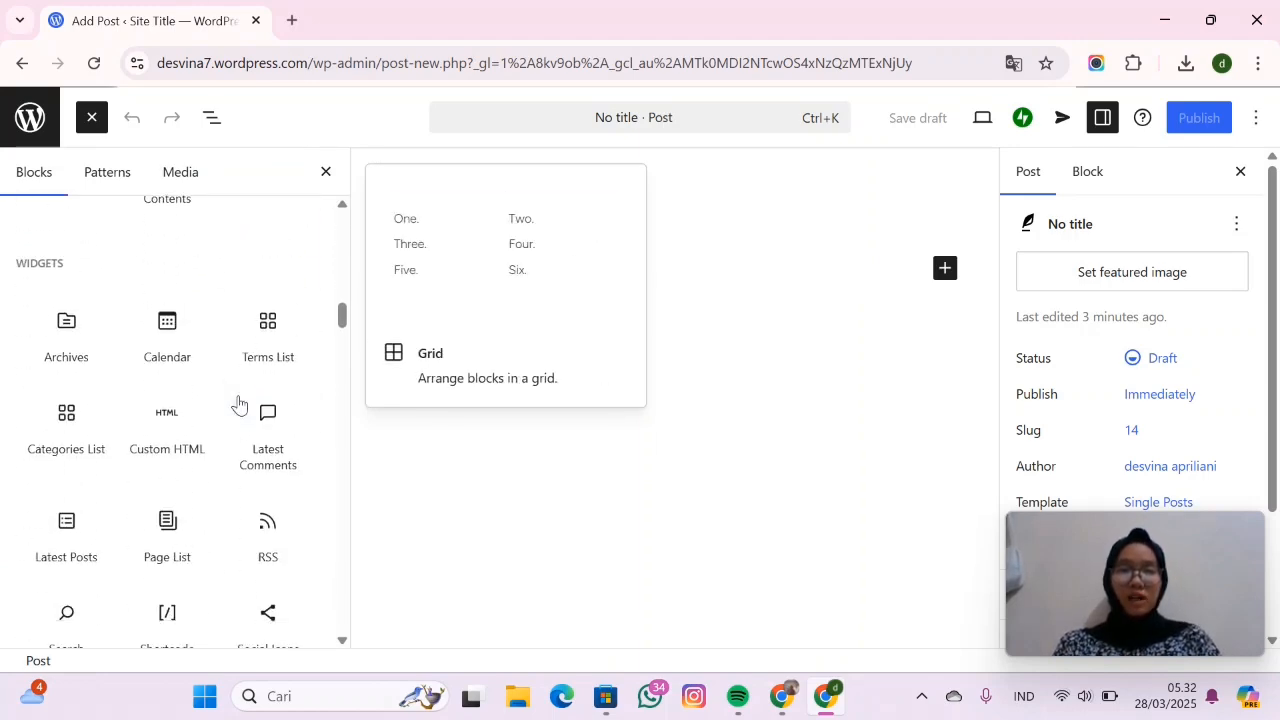
{"action": "scroll", "coordinate": [238, 403], "scroll_direction": "down", "scroll_amount": 15}
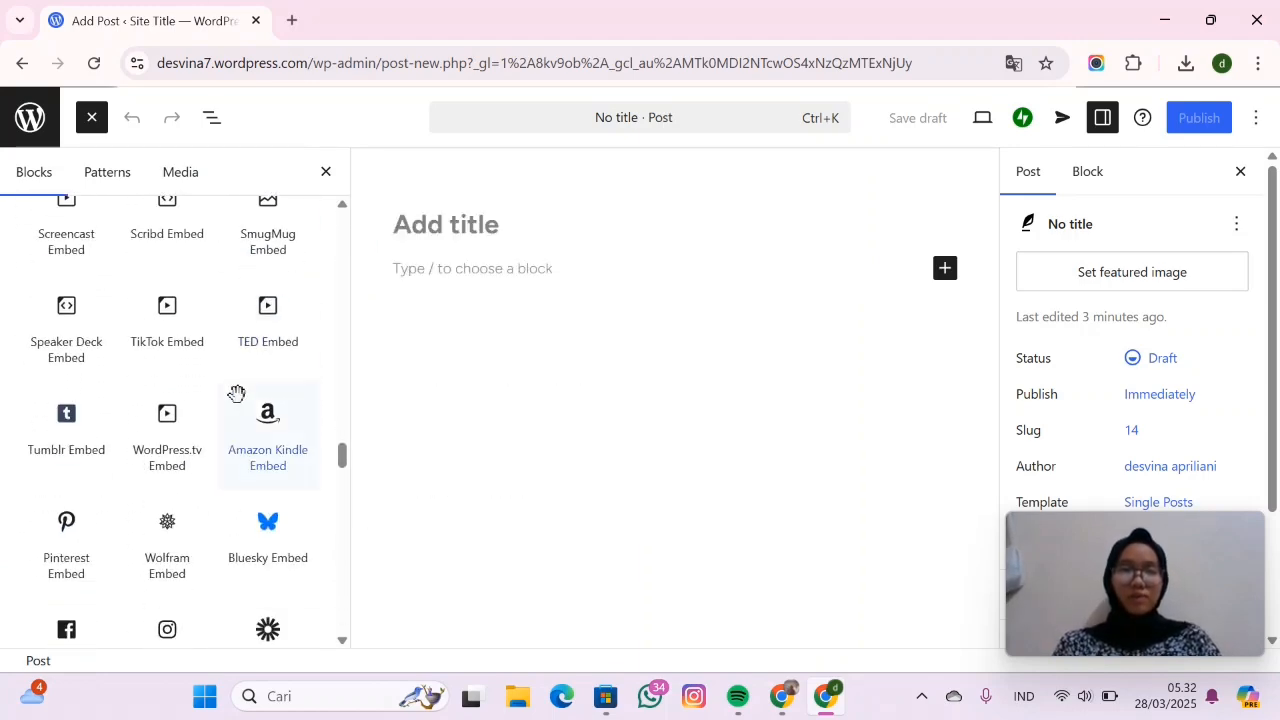
{"action": "scroll", "coordinate": [237, 398], "scroll_direction": "down", "scroll_amount": 10}
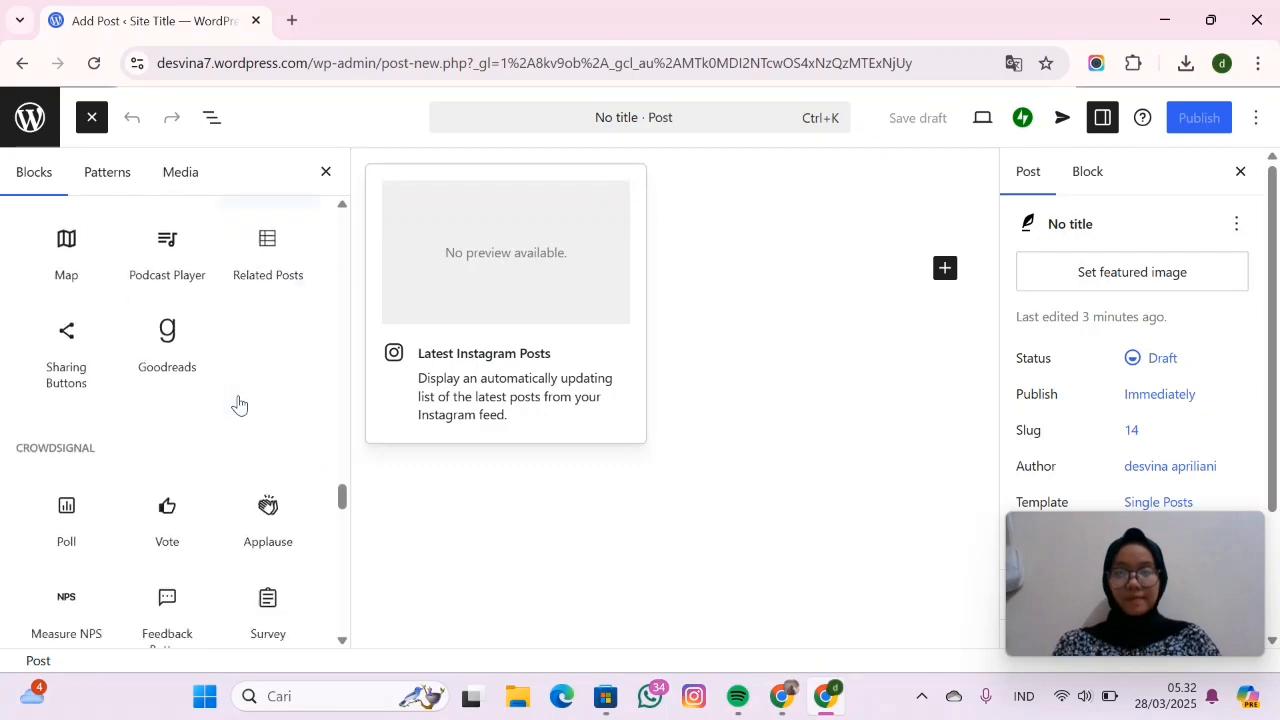
{"action": "scroll", "coordinate": [238, 403], "scroll_direction": "down", "scroll_amount": 15}
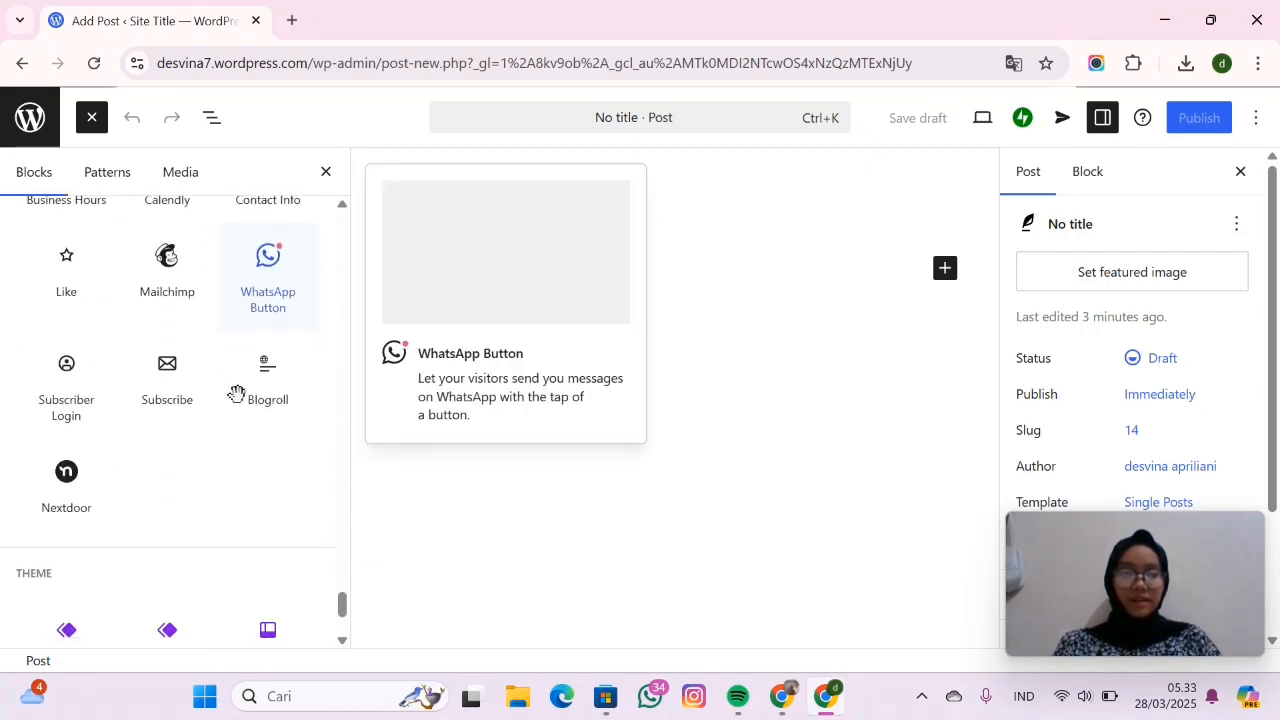
{"action": "scroll", "coordinate": [237, 398], "scroll_direction": "up", "scroll_amount": 20}
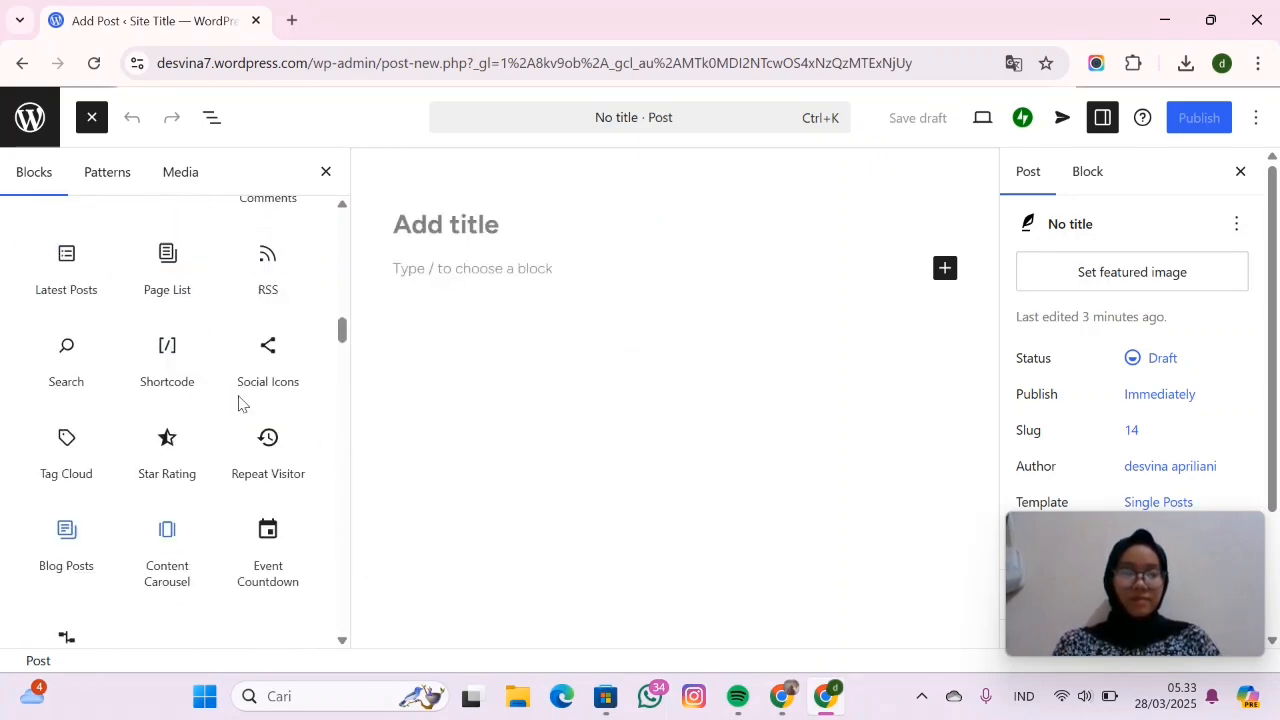
{"action": "scroll", "coordinate": [238, 403], "scroll_direction": "up", "scroll_amount": 15}
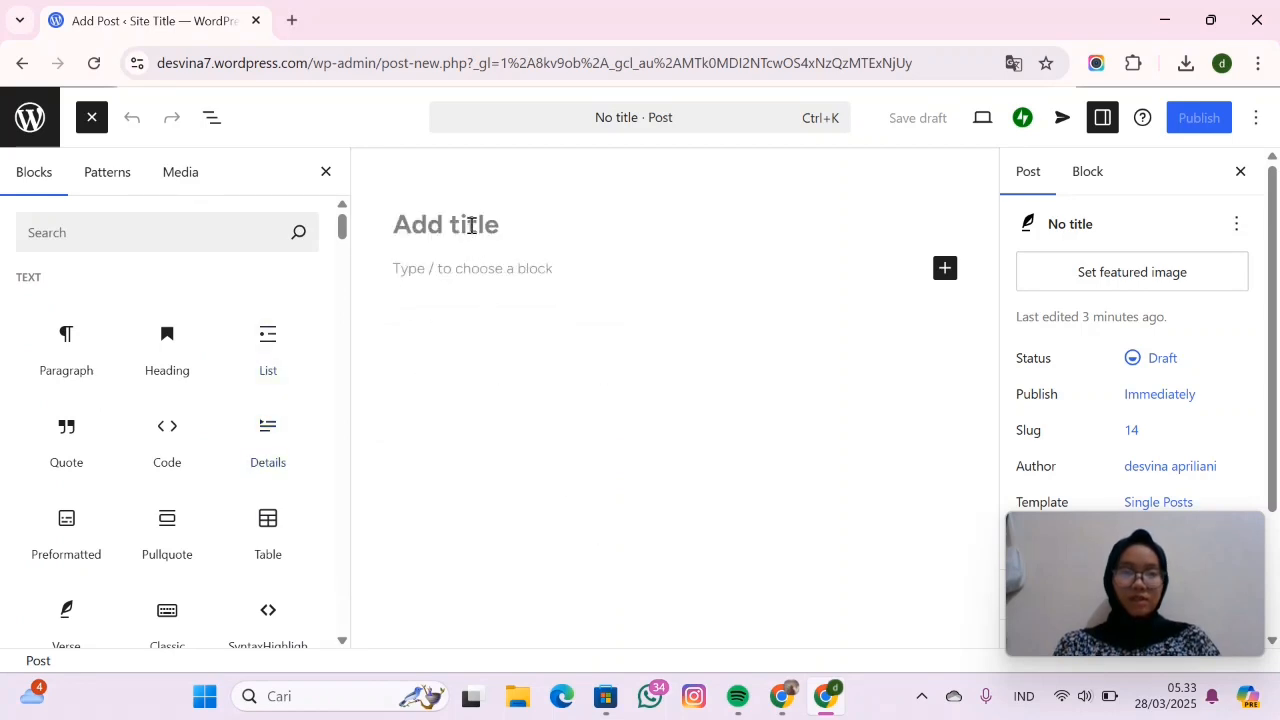
Step: Title the post "KOMUNIKASI SEL" and place the cursor in the empty paragraph below it
{"action": "left_click", "coordinate": [478, 224]}
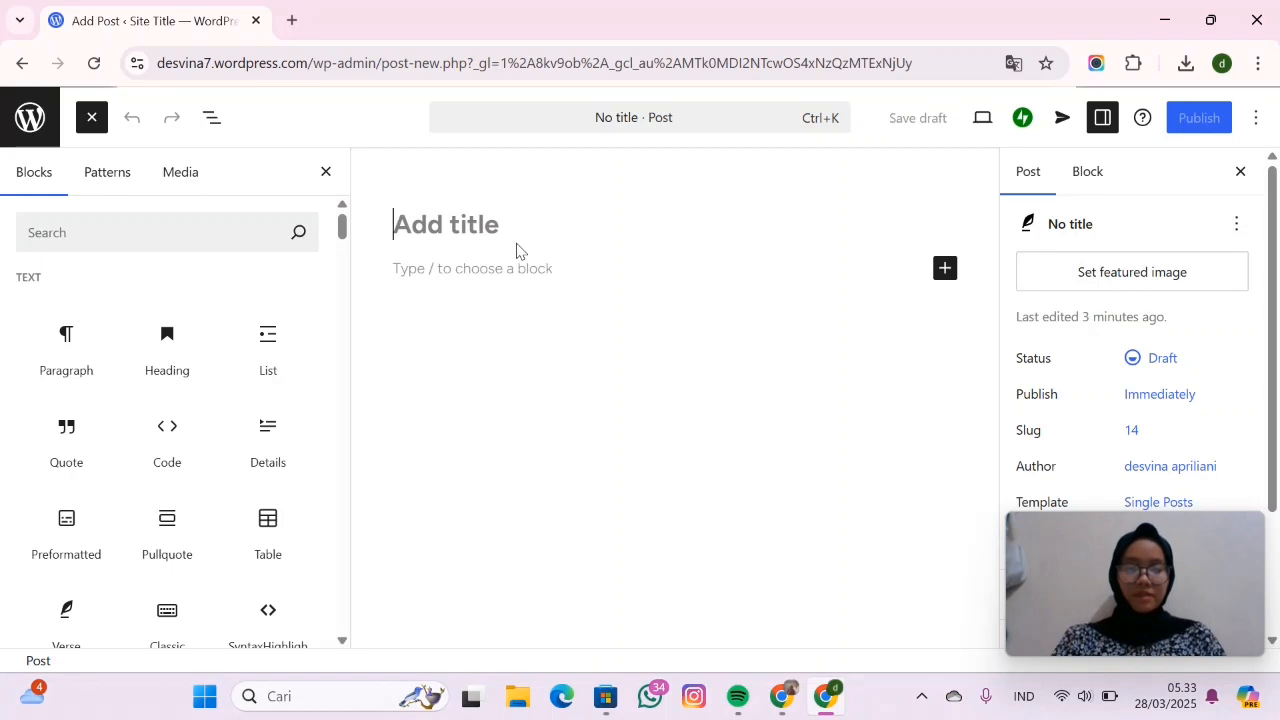
{"action": "type", "text": "K"}
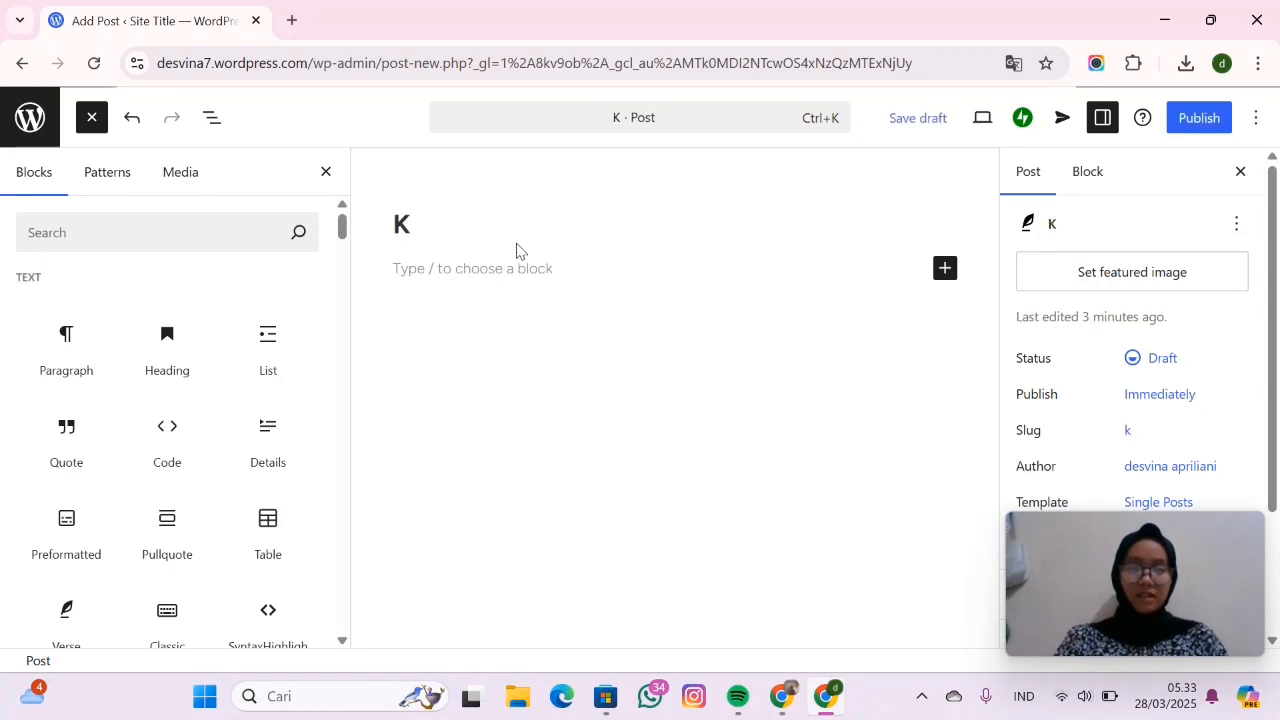
{"action": "type", "text": "OMUNI"}
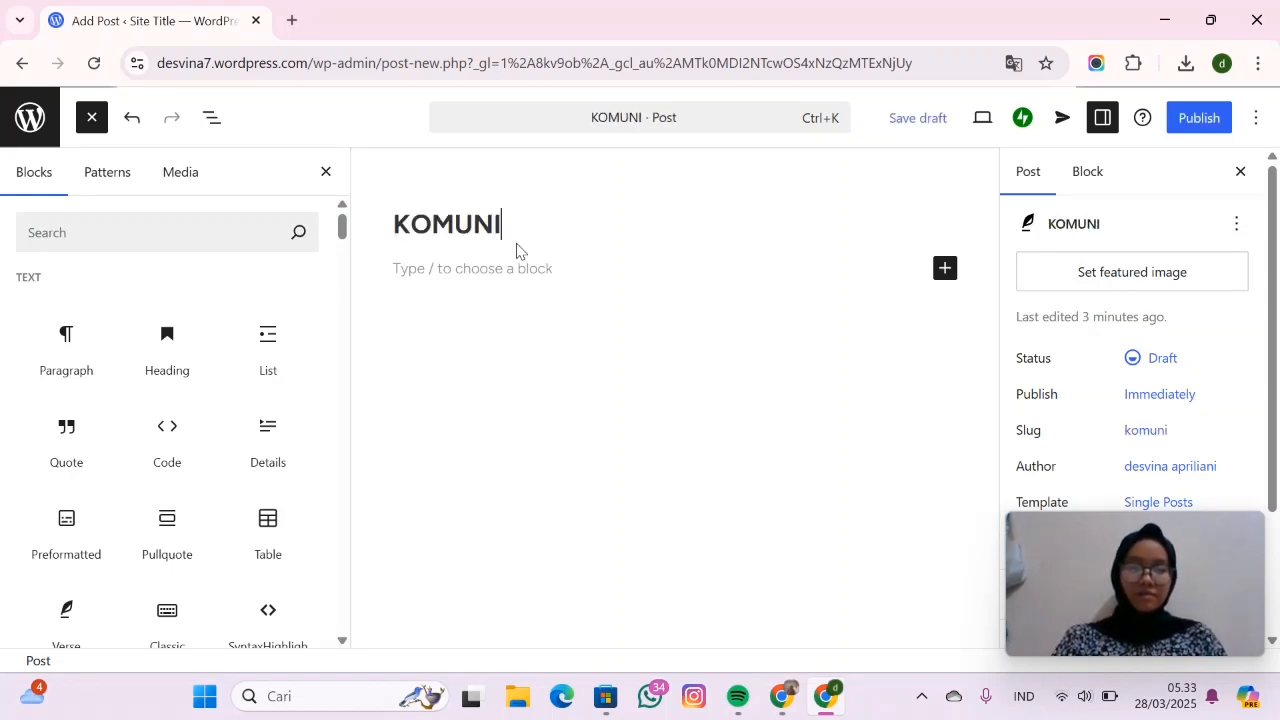
{"action": "type", "text": "KASI S"}
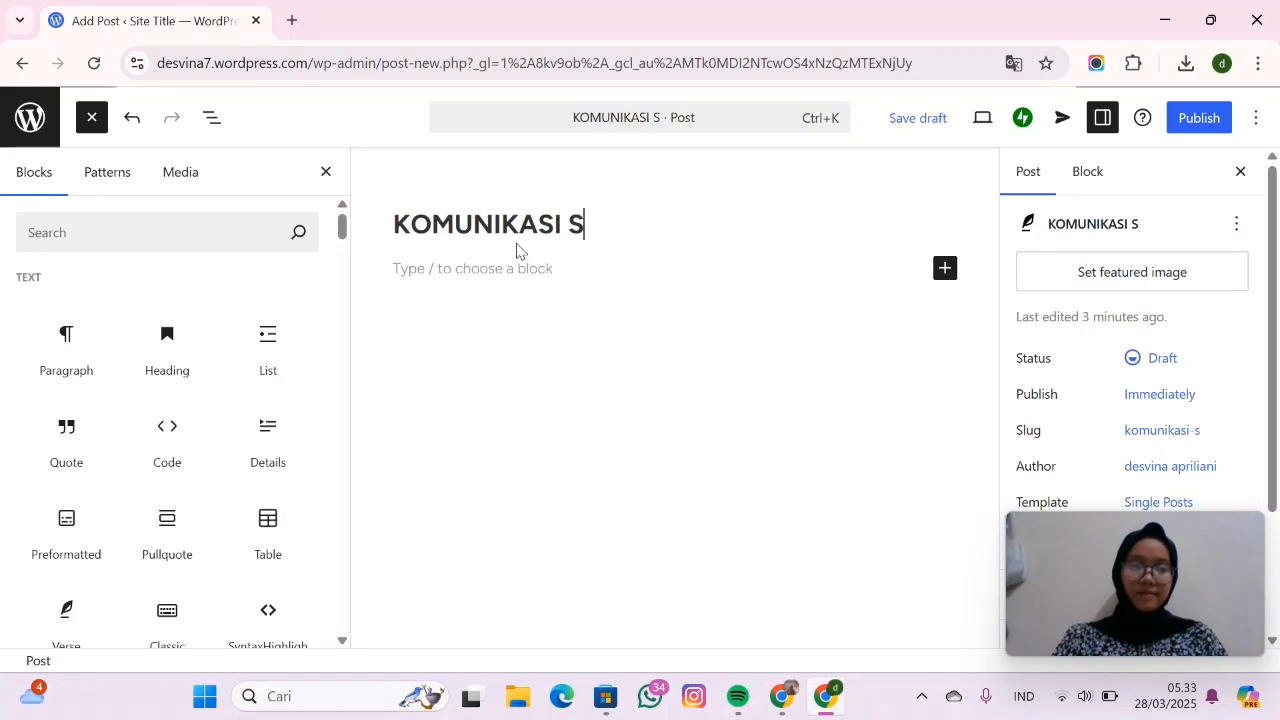
{"action": "type", "text": "EL"}
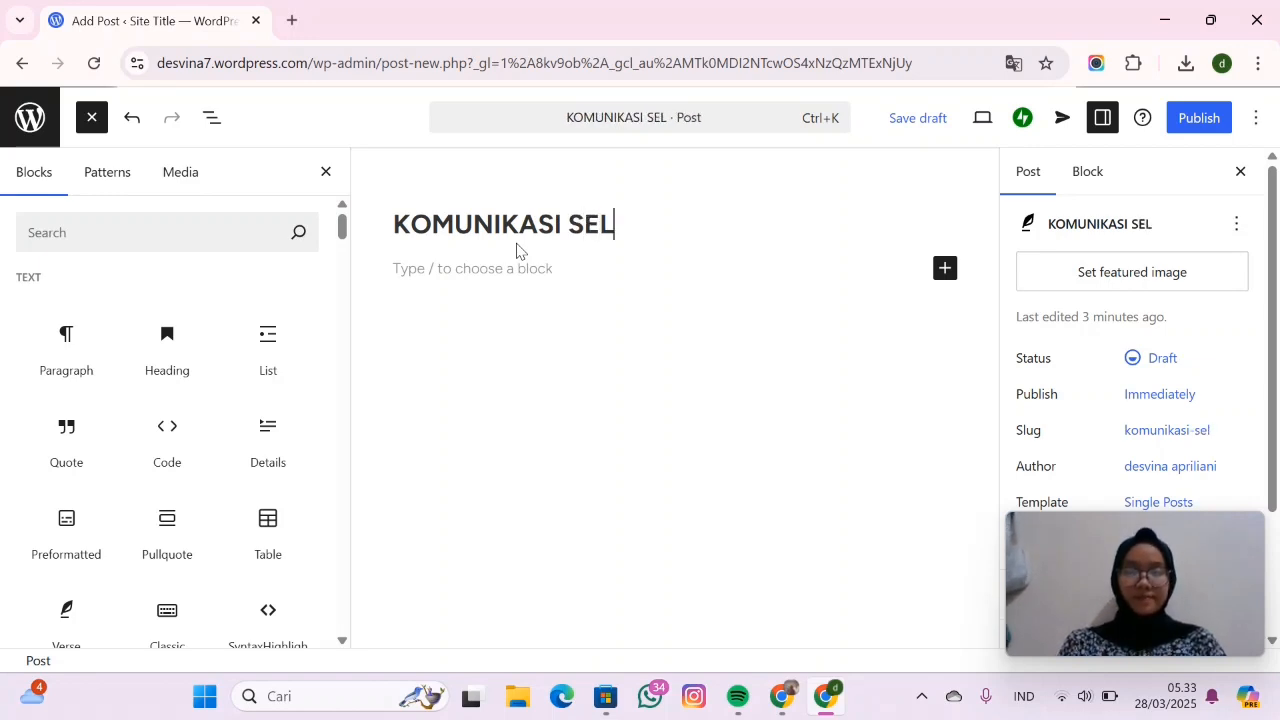
{"action": "left_click", "coordinate": [520, 280]}
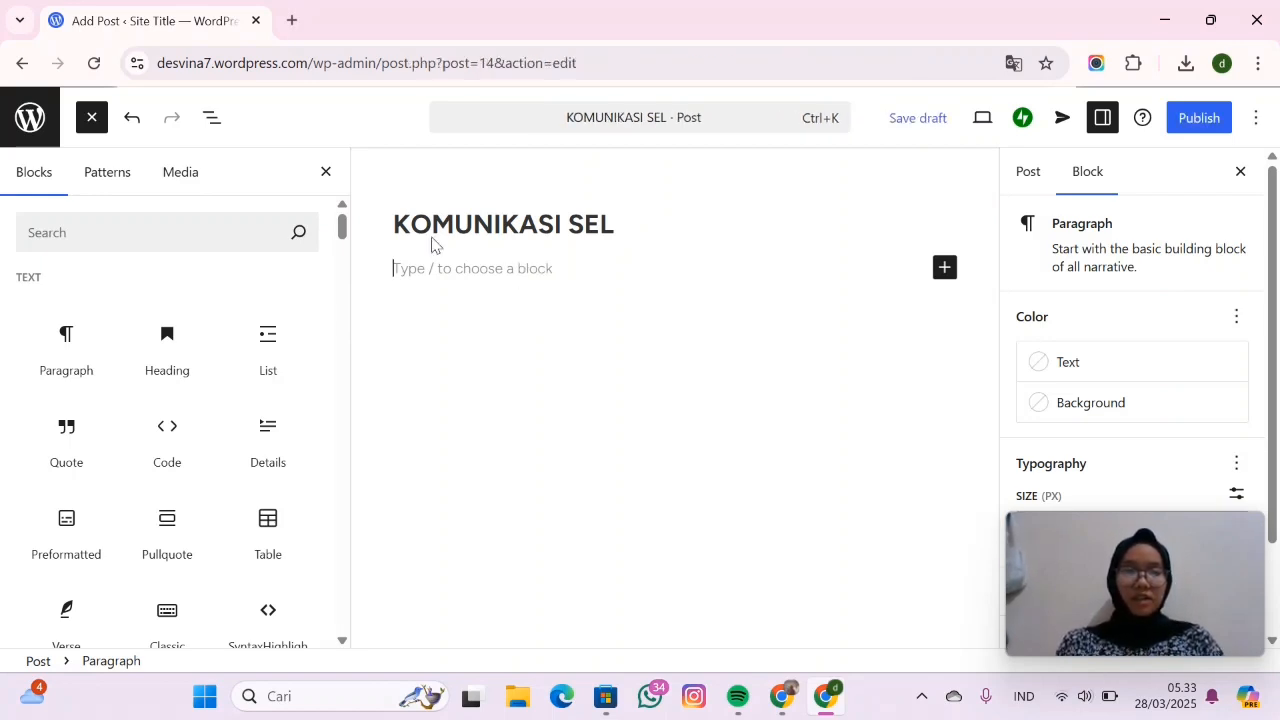
Step: Search the block library for "GAL" and insert a Gallery block below the post title
{"action": "left_click", "coordinate": [326, 171]}
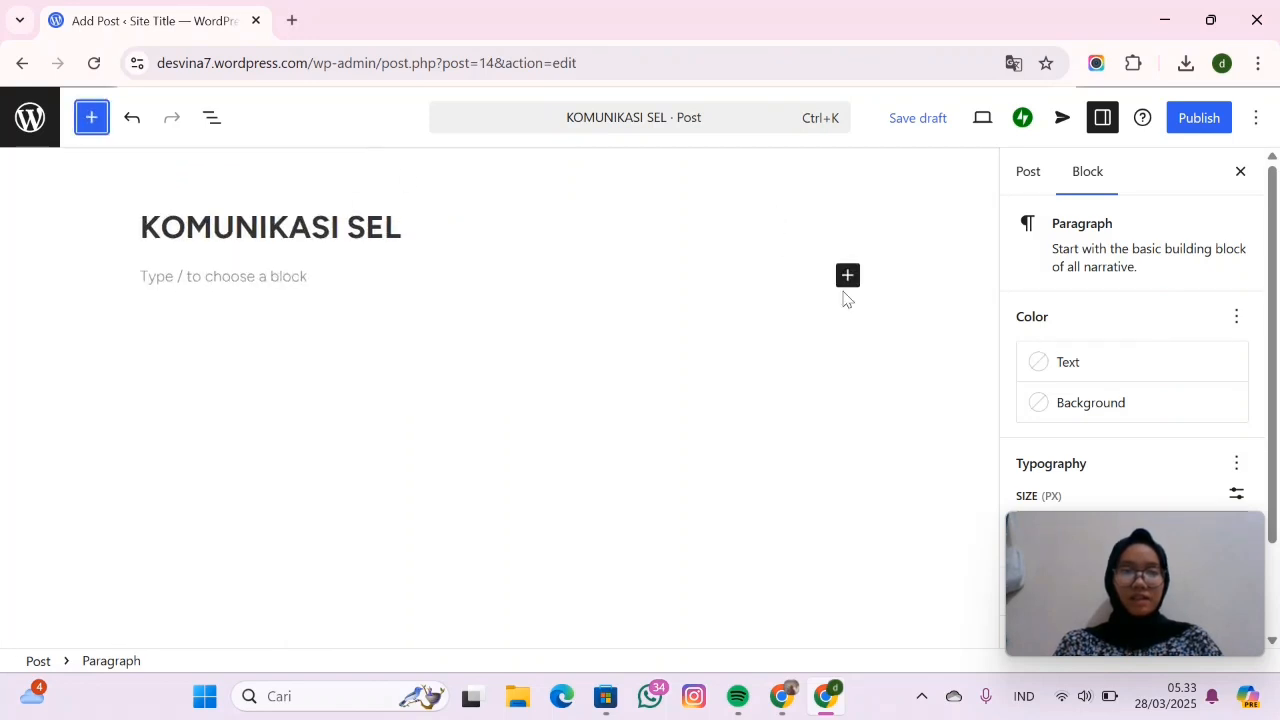
{"action": "left_click", "coordinate": [847, 277]}
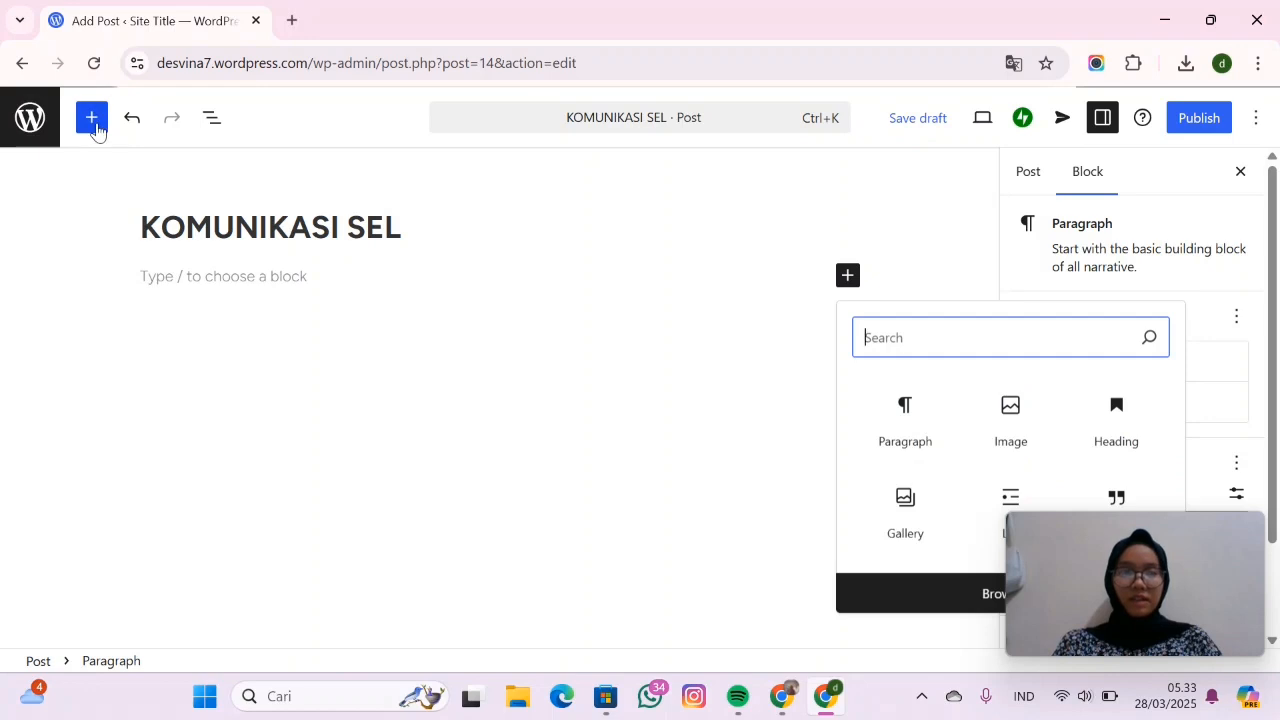
{"action": "left_click", "coordinate": [92, 124]}
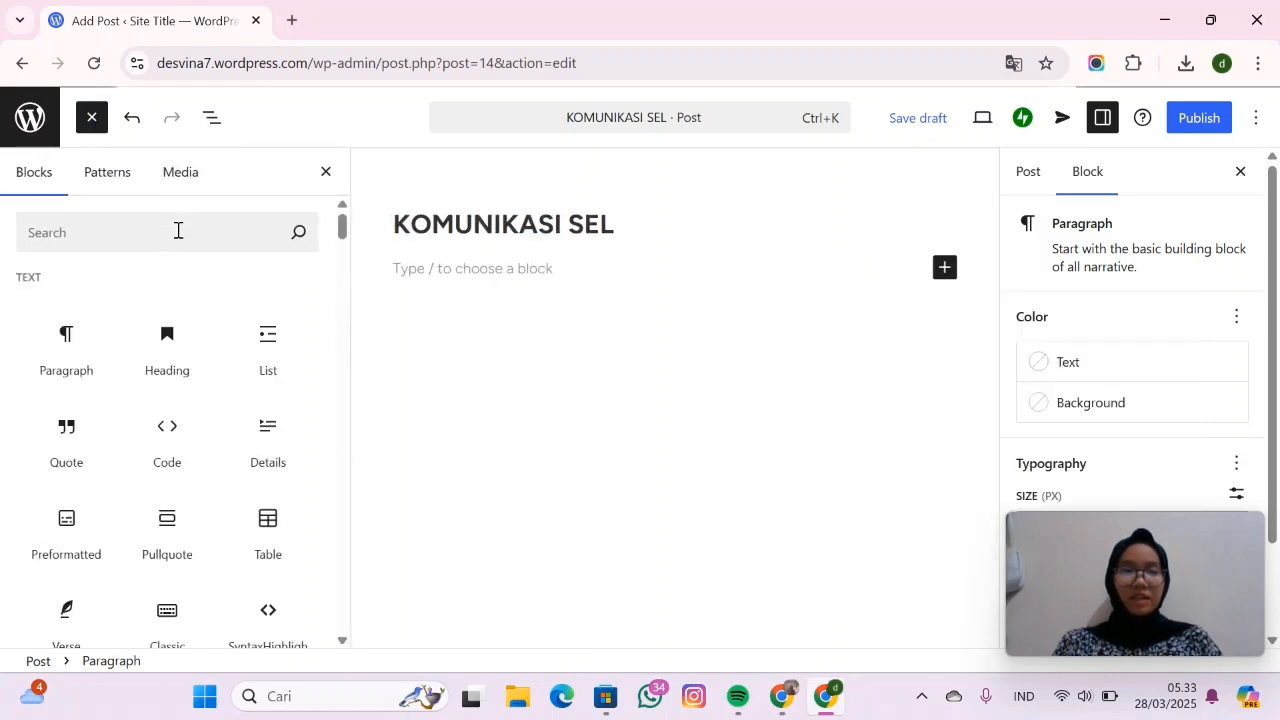
{"action": "left_click", "coordinate": [178, 231]}
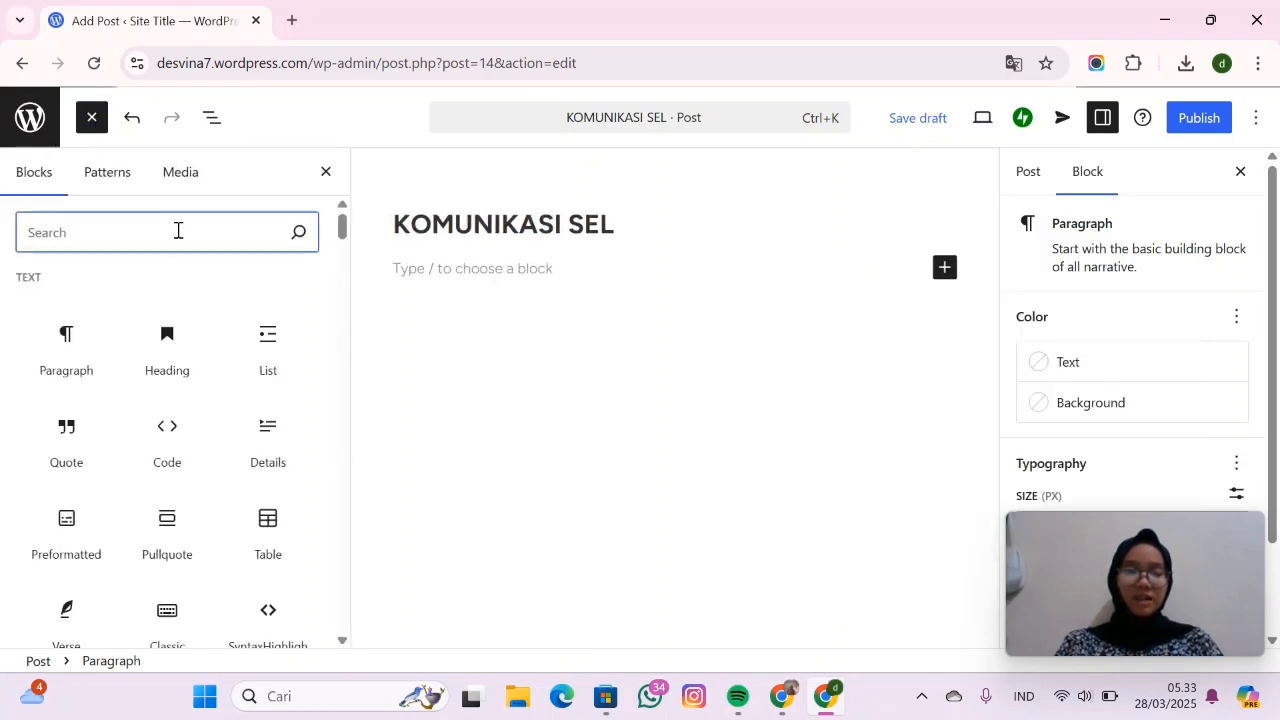
{"action": "type", "text": "GAL"}
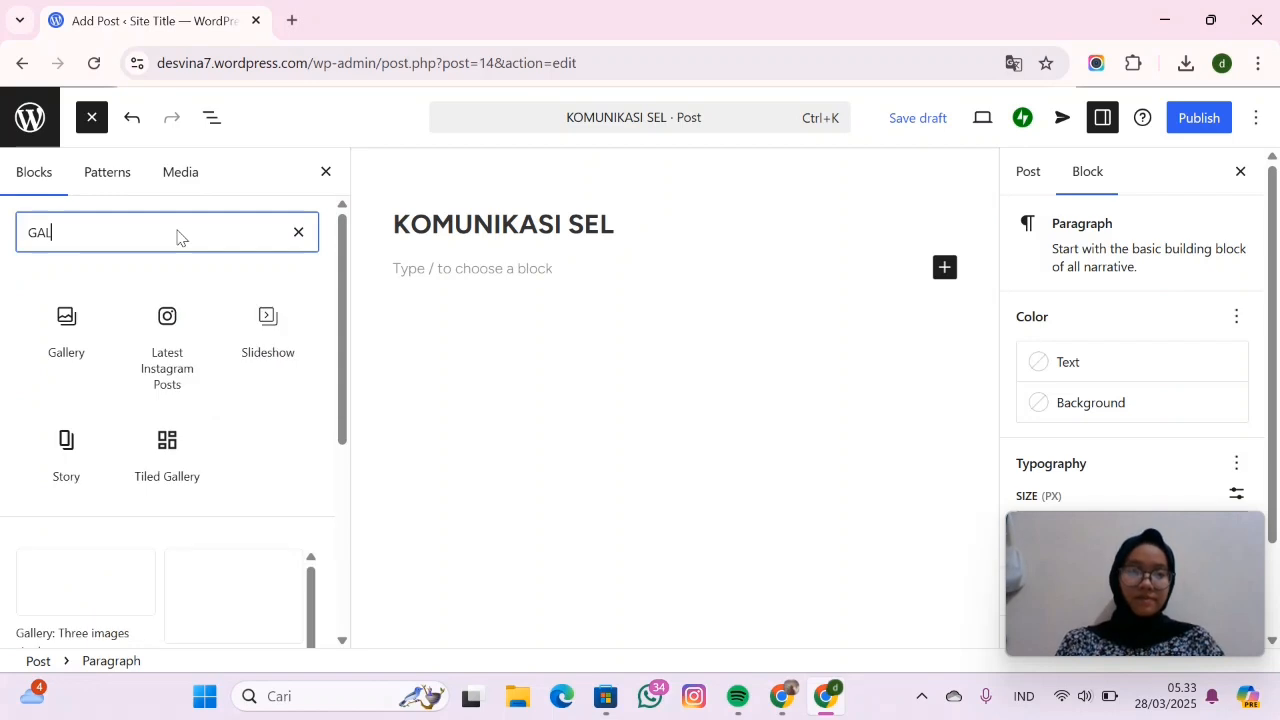
{"action": "mouse_move", "coordinate": [88, 300]}
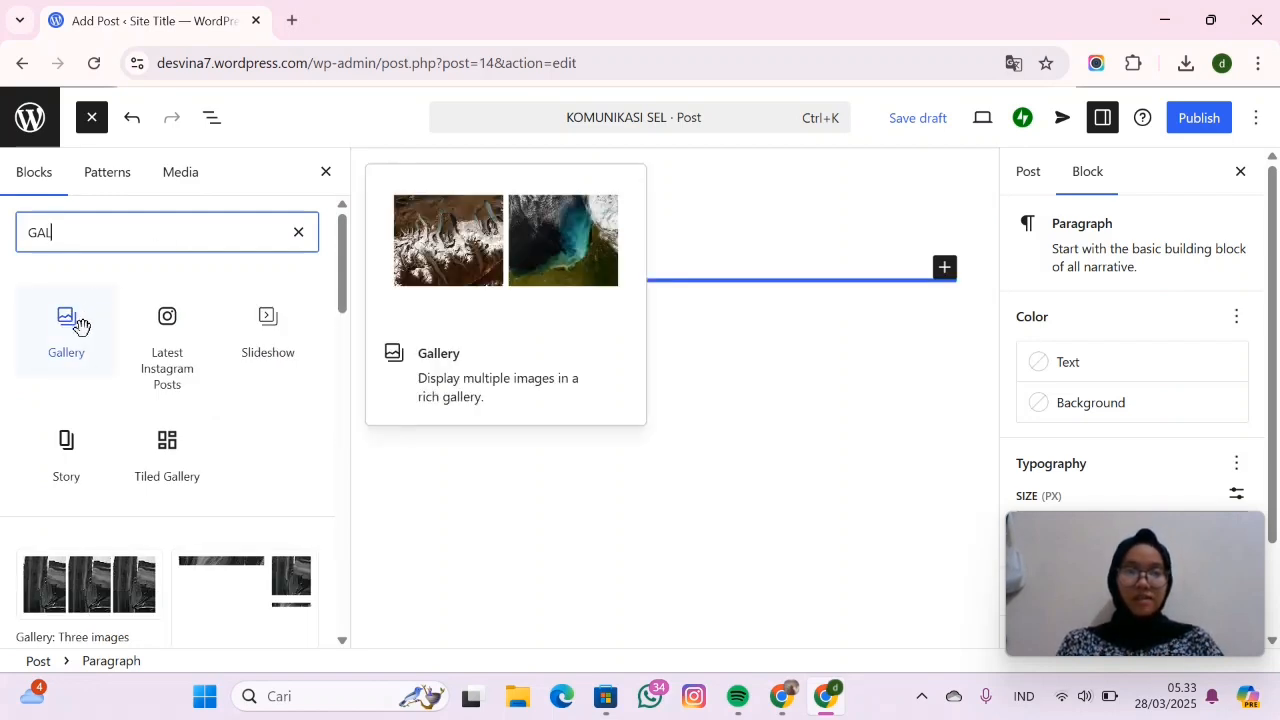
{"action": "left_click", "coordinate": [80, 325]}
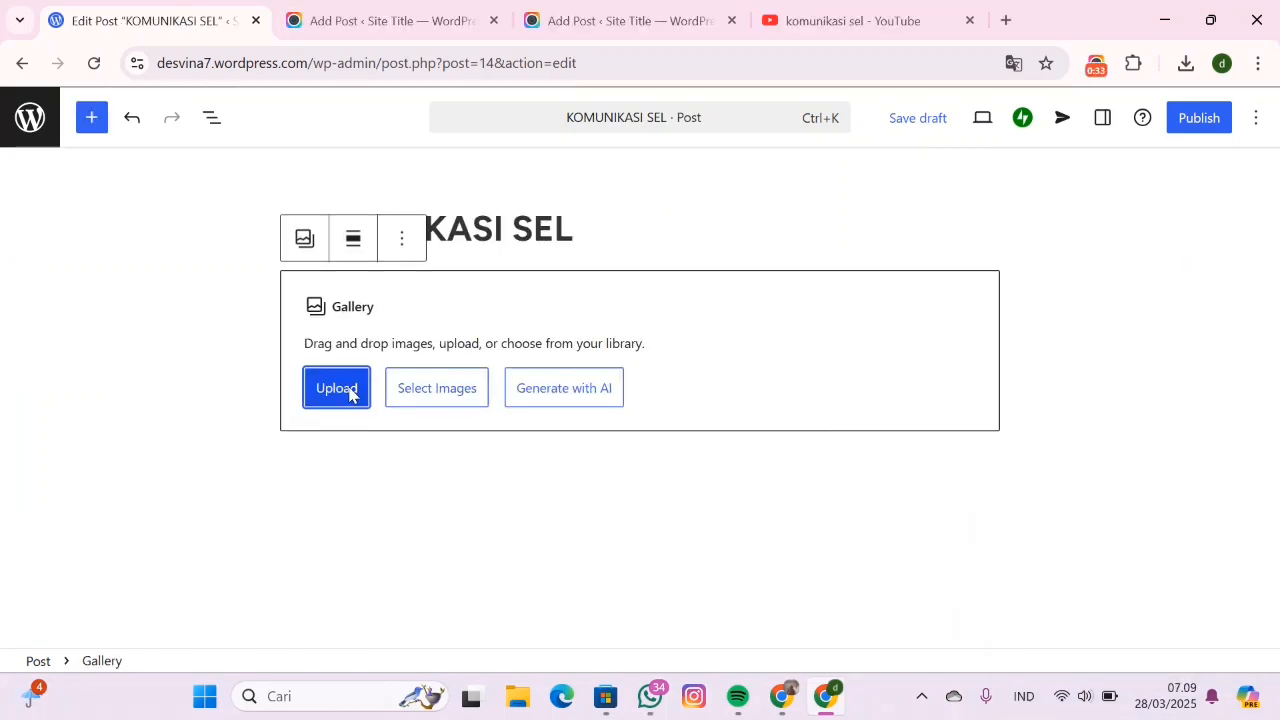
Step: Upload the image file GAMBAR 2 from the Unduhan folder into the gallery
{"action": "left_click", "coordinate": [349, 392]}
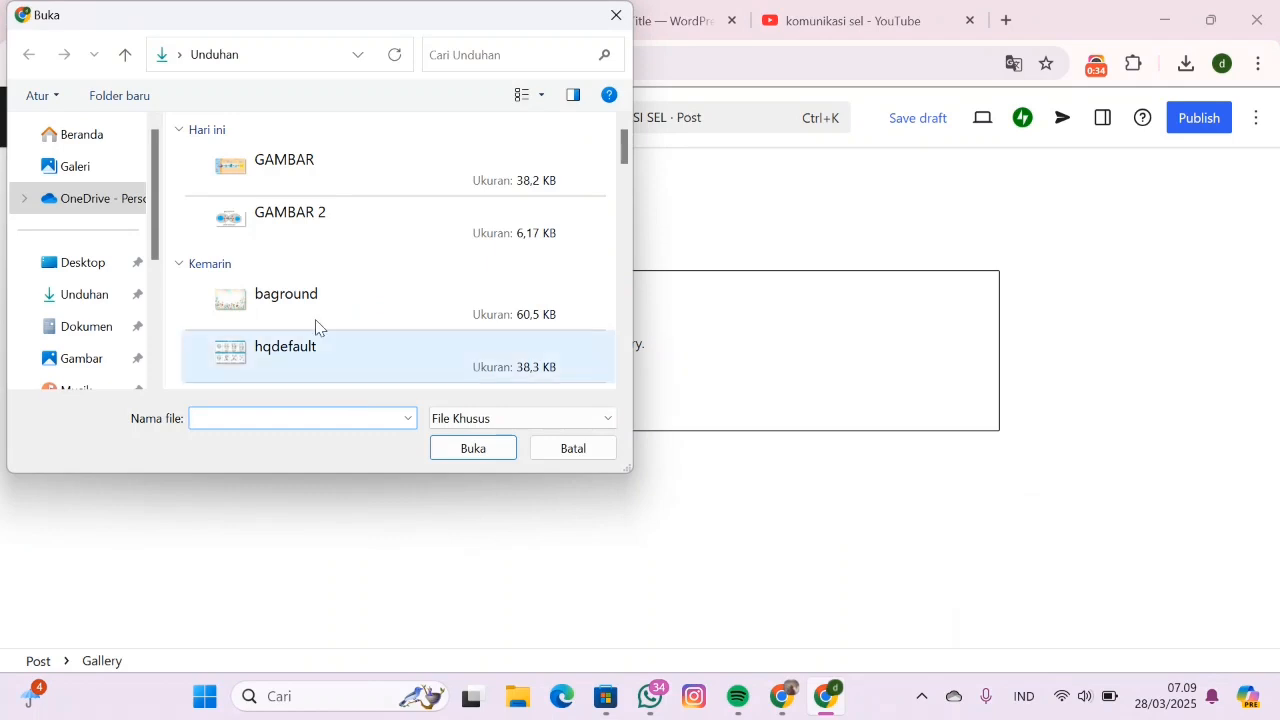
{"action": "left_click", "coordinate": [320, 238]}
{"action": "left_click", "coordinate": [478, 450]}
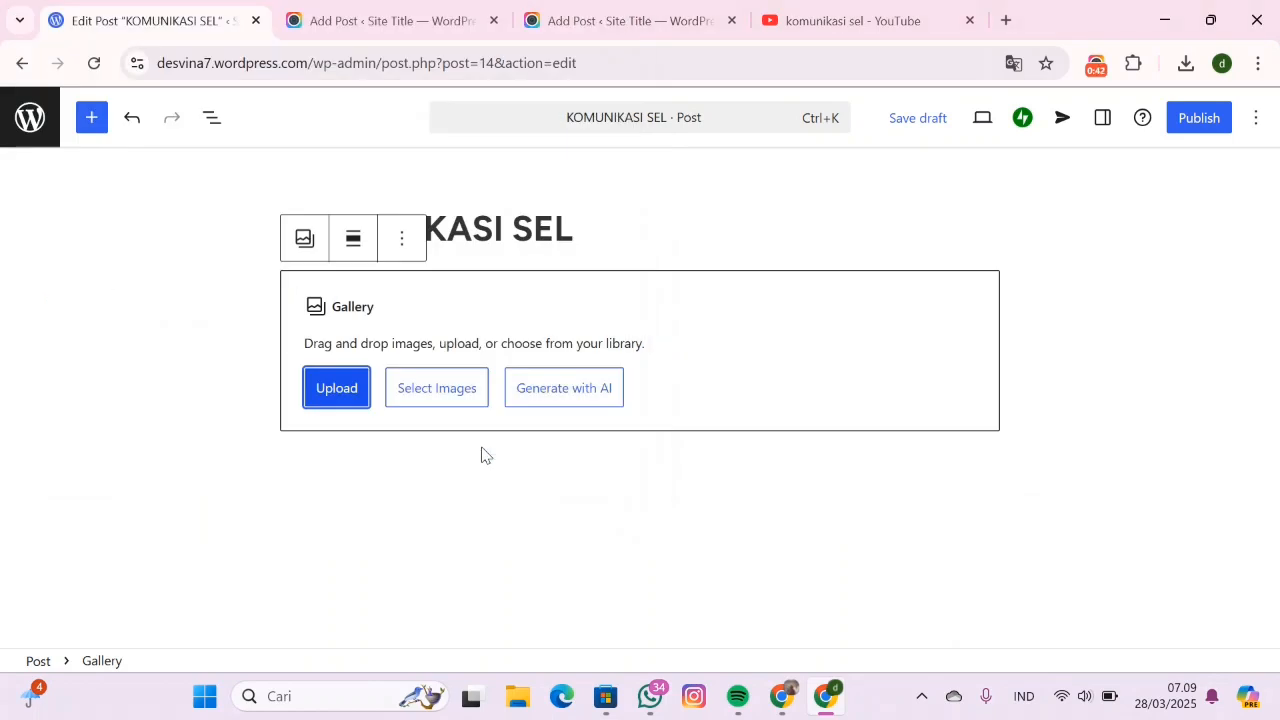
{"action": "left_click", "coordinate": [1094, 70]}
{"action": "left_click", "coordinate": [1069, 341]}
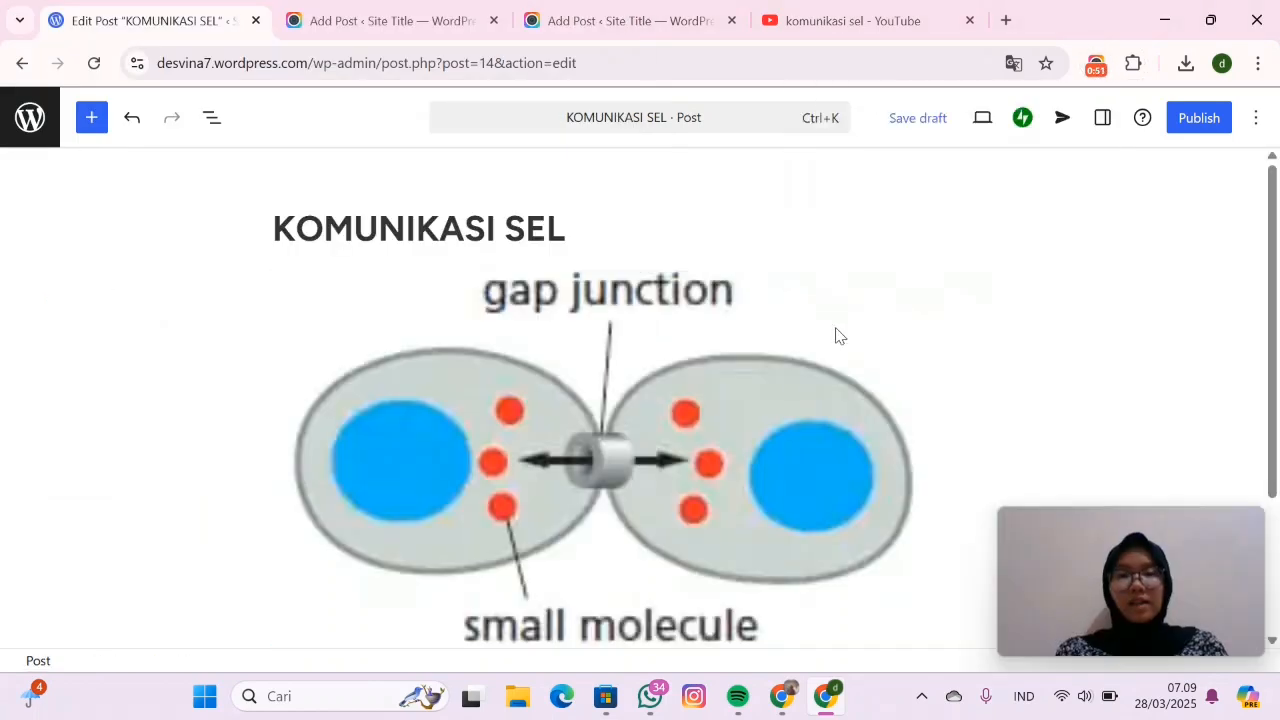
Step: Search the block library for "im" and insert an Image block in the empty paragraph below the gallery
{"action": "scroll", "coordinate": [811, 361], "scroll_direction": "down", "scroll_amount": 1}
{"action": "scroll", "coordinate": [811, 361], "scroll_direction": "up", "scroll_amount": 1}
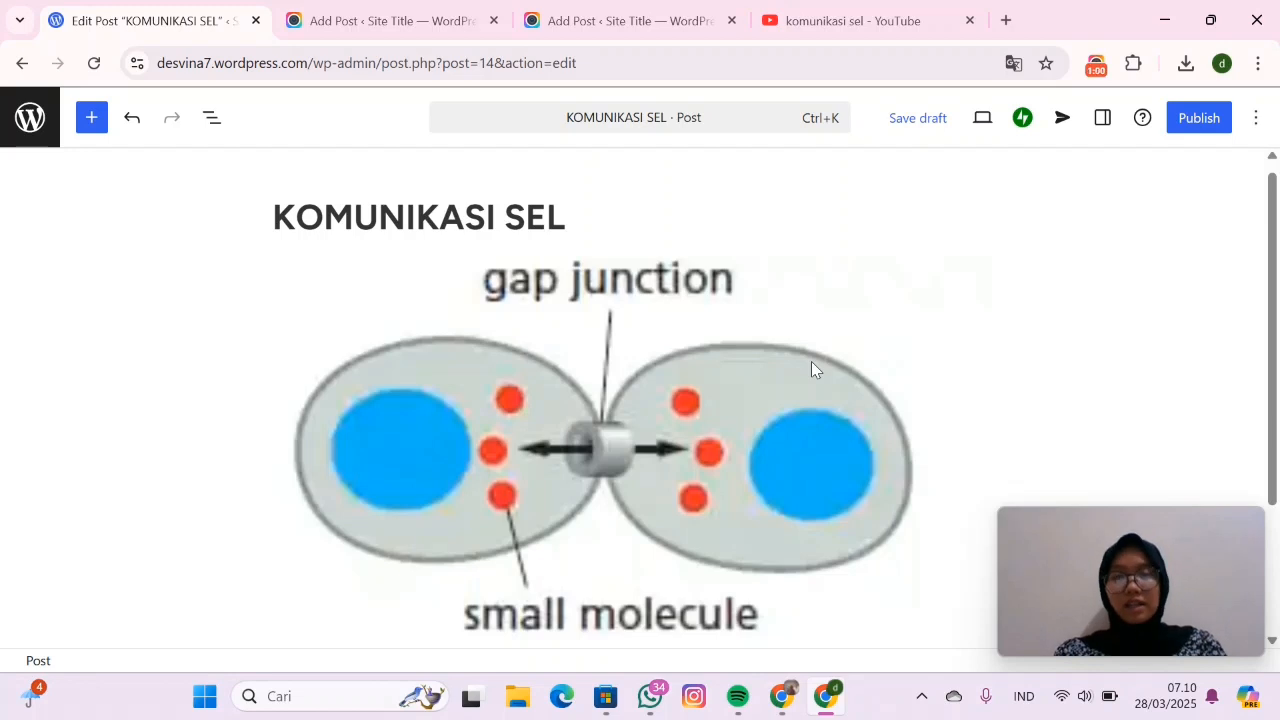
{"action": "scroll", "coordinate": [814, 366], "scroll_direction": "down", "scroll_amount": 2}
{"action": "left_click", "coordinate": [946, 451]}
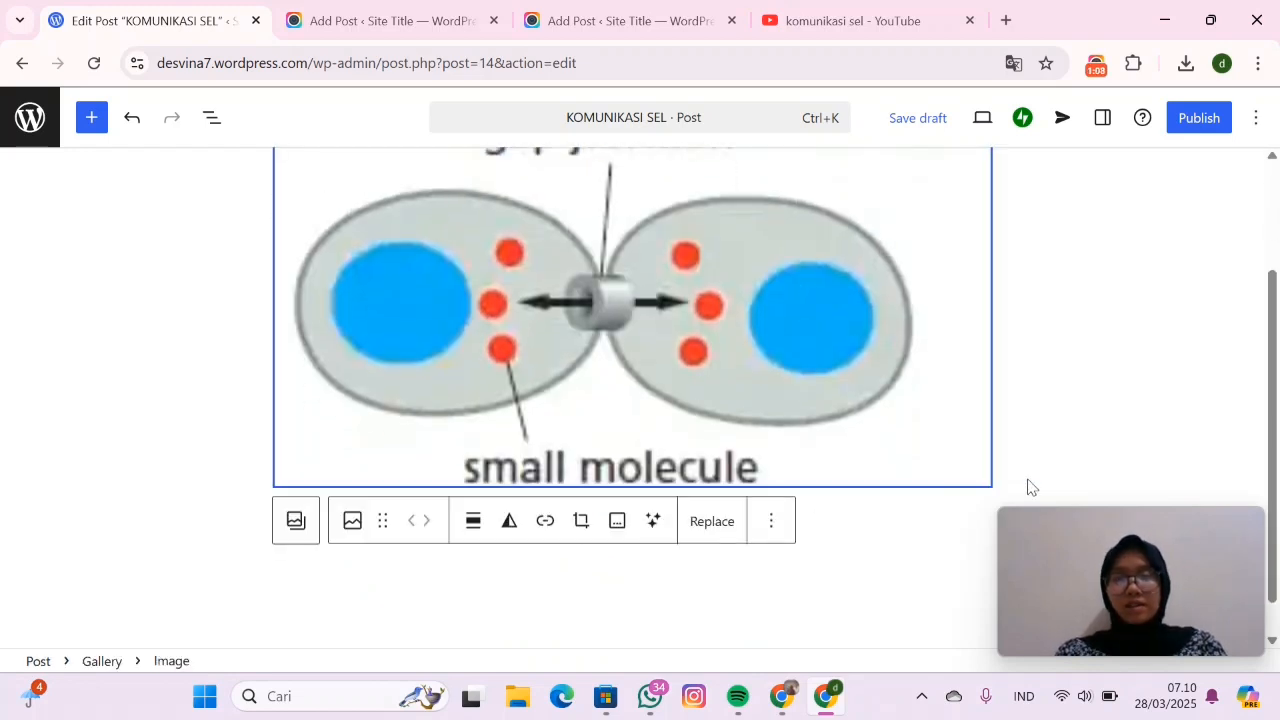
{"action": "left_click", "coordinate": [946, 449]}
{"action": "left_click", "coordinate": [91, 117]}
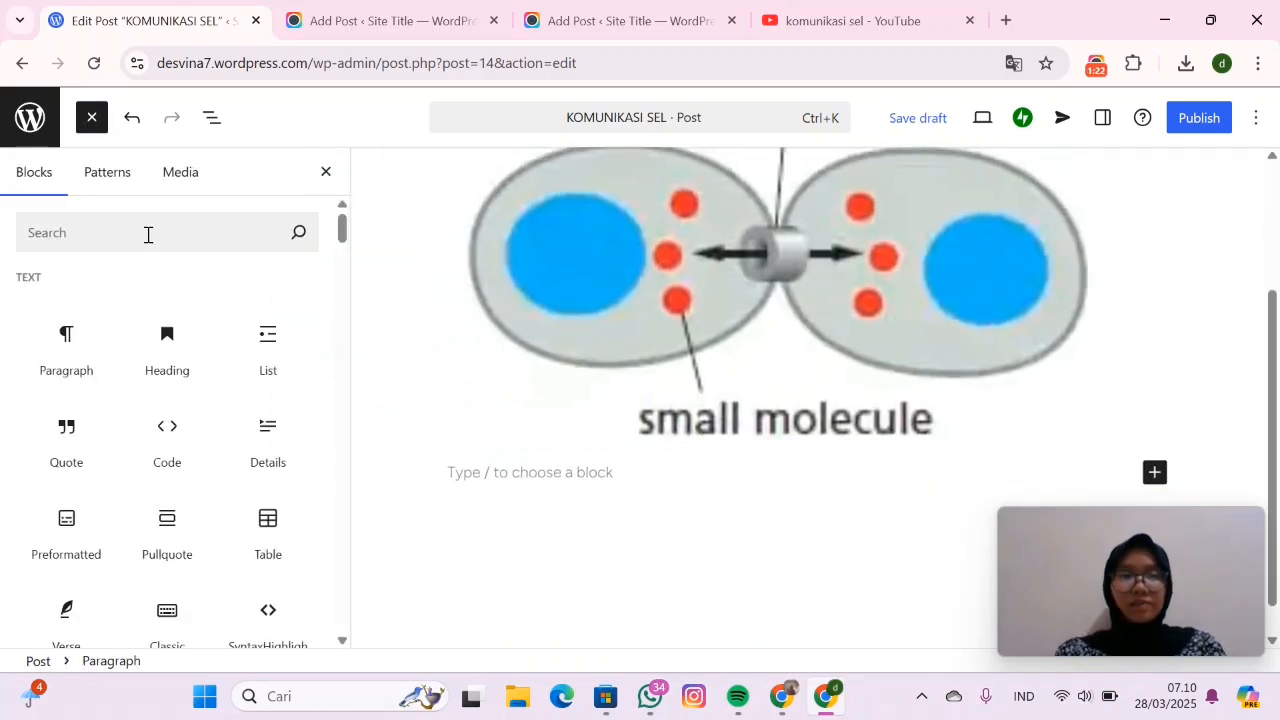
{"action": "left_click", "coordinate": [148, 234]}
{"action": "type", "text": "im"}
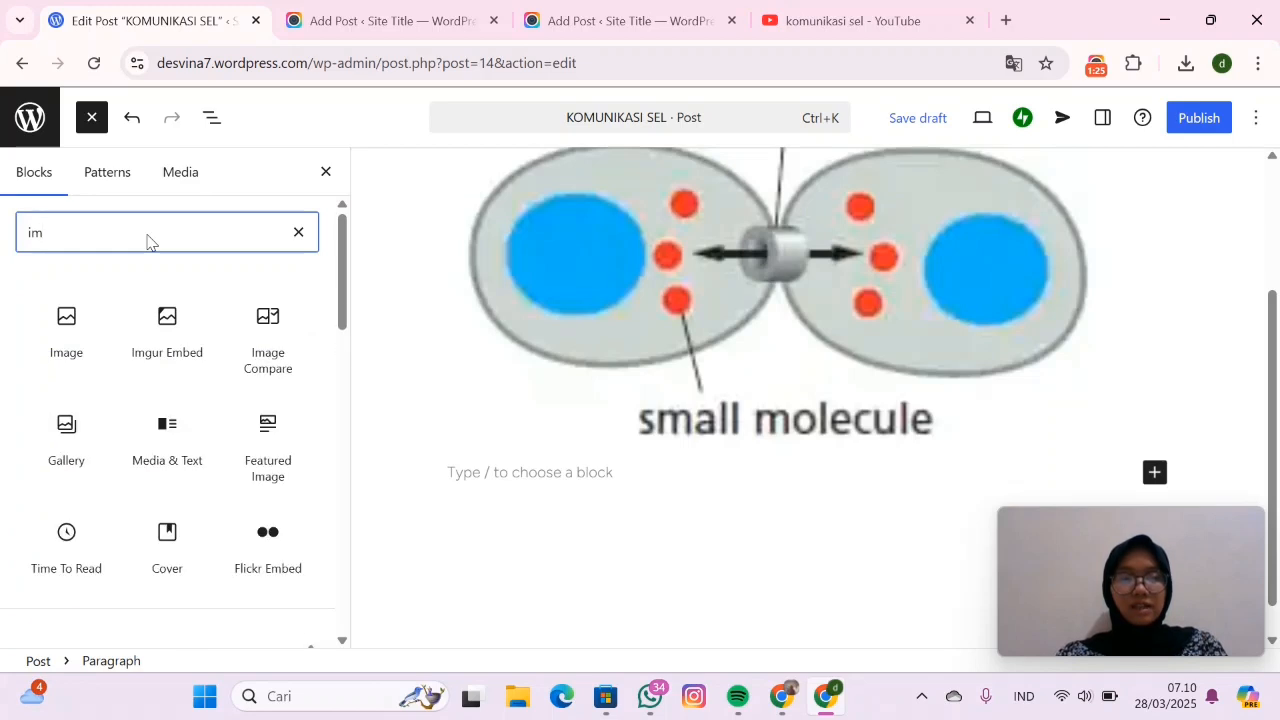
{"action": "left_click", "coordinate": [84, 333]}
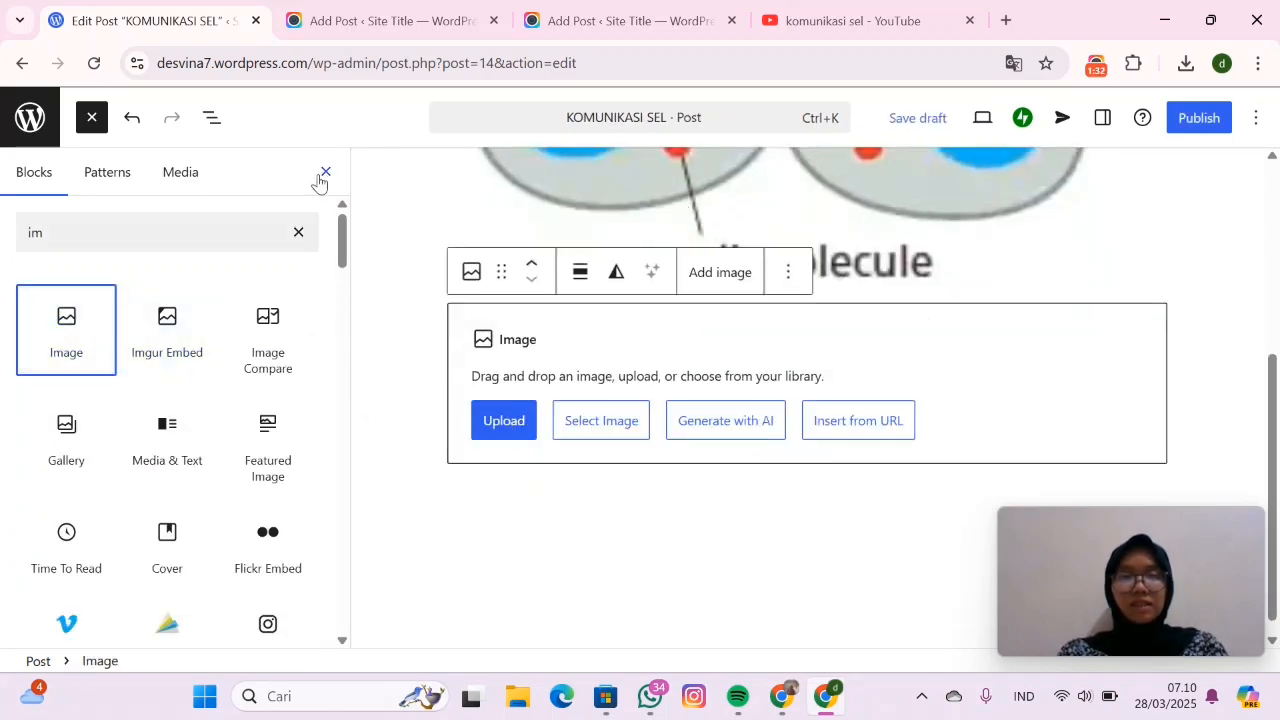
{"action": "left_click", "coordinate": [325, 172]}
Step: Upload the image file GAMBAR from the Unduhan folder into the new Image block
{"action": "left_click", "coordinate": [318, 437]}
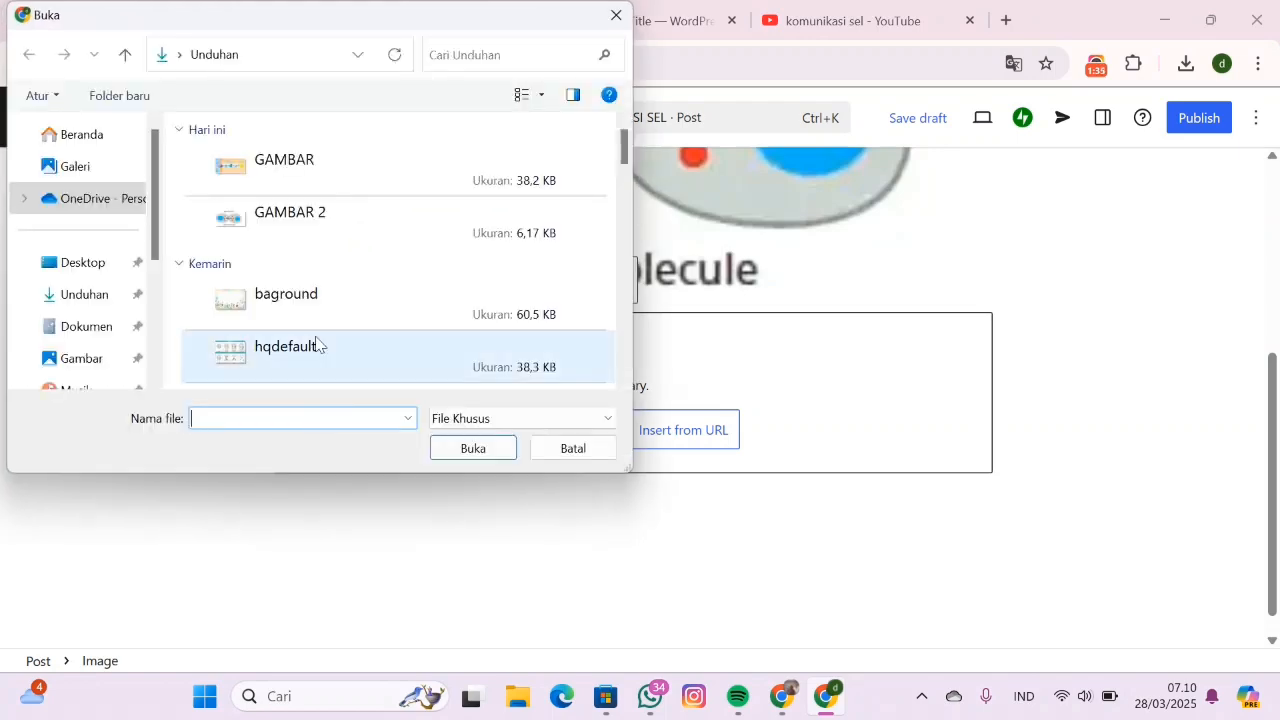
{"action": "left_click", "coordinate": [334, 175]}
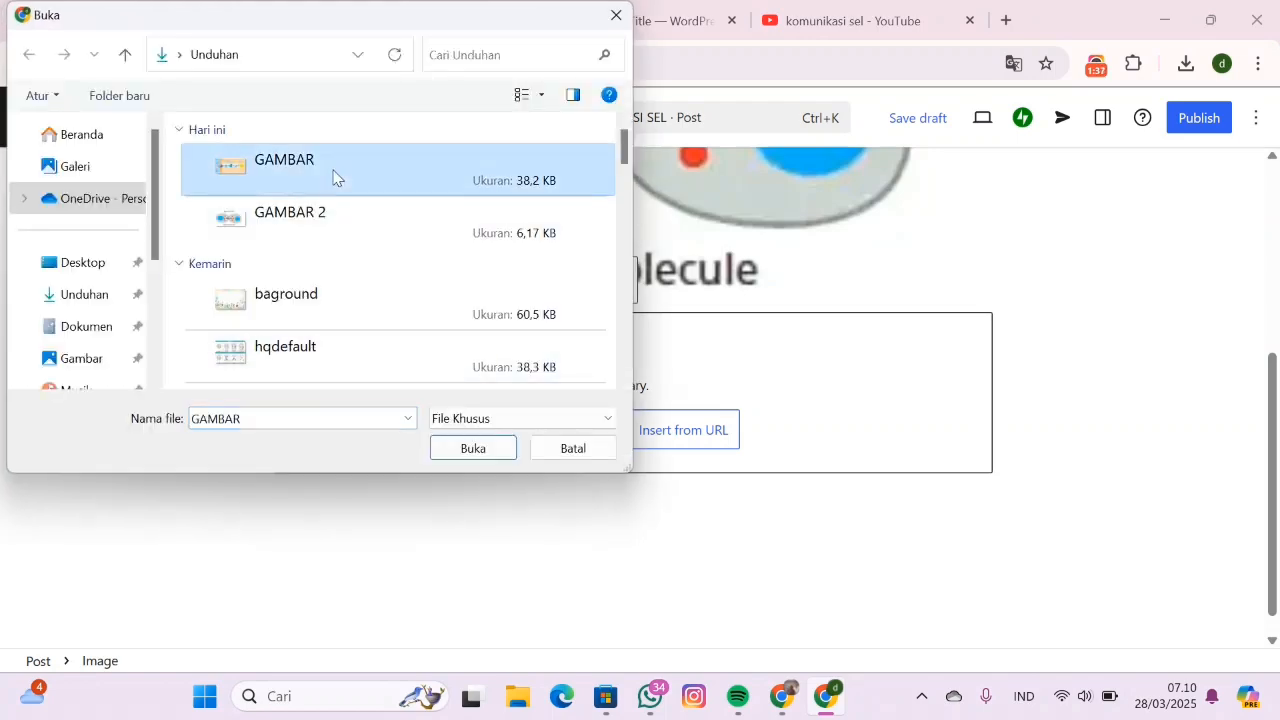
{"action": "left_click", "coordinate": [473, 449]}
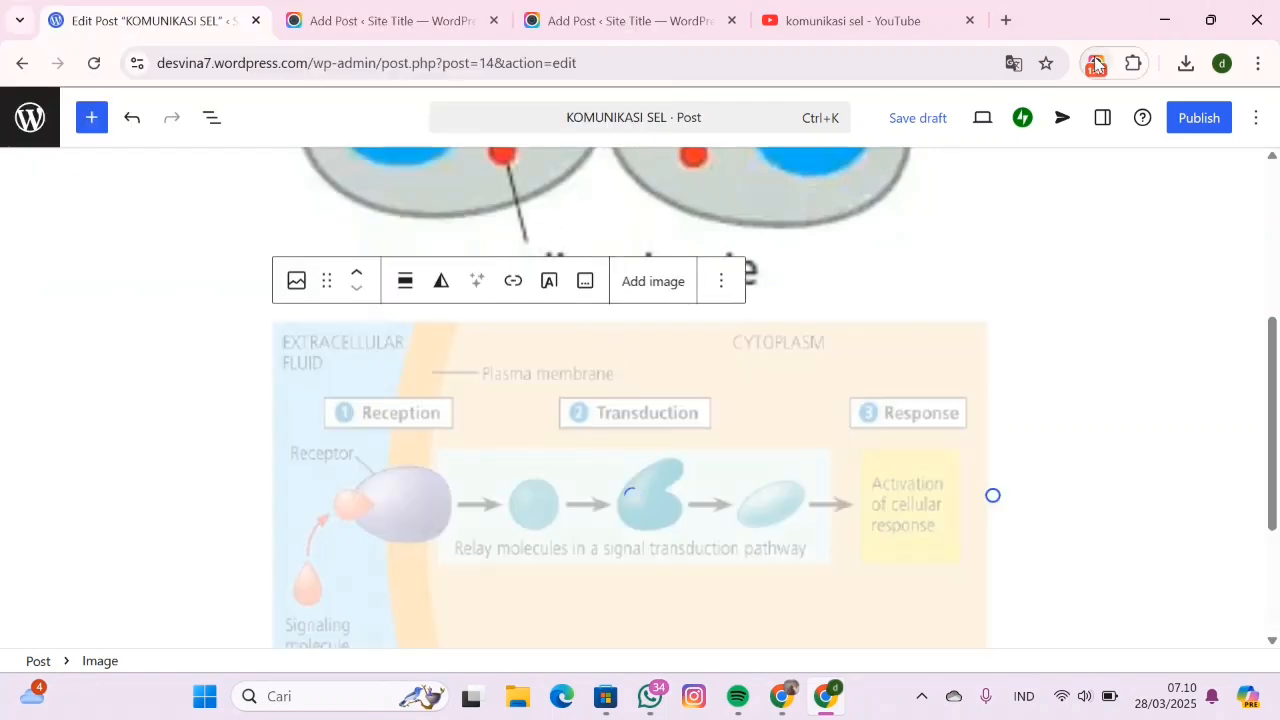
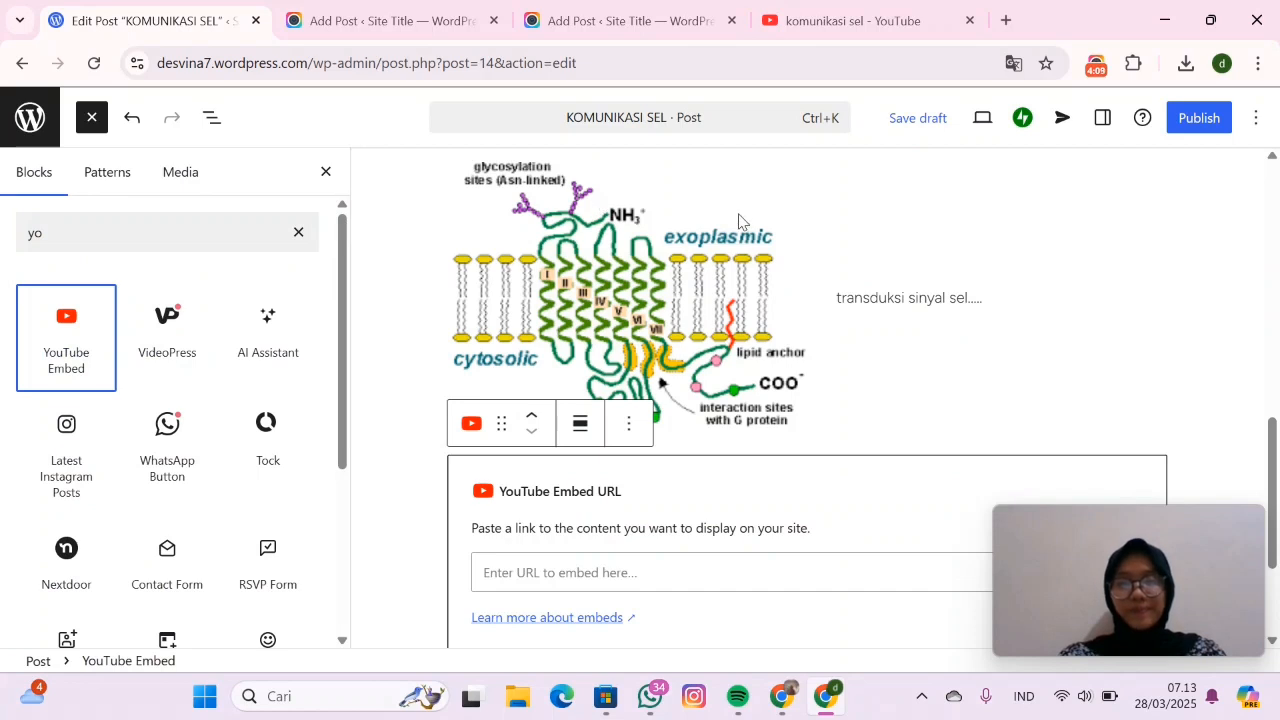
Step: Switch to YouTube and copy the share link of the video "Komunikasi Sel/Cell Signaling (Autocrine, Paracrine, Endocrine) & Transduksi Signal | Fisiologi 101"
{"action": "scroll", "coordinate": [700, 300], "scroll_direction": "down", "scroll_amount": 2}
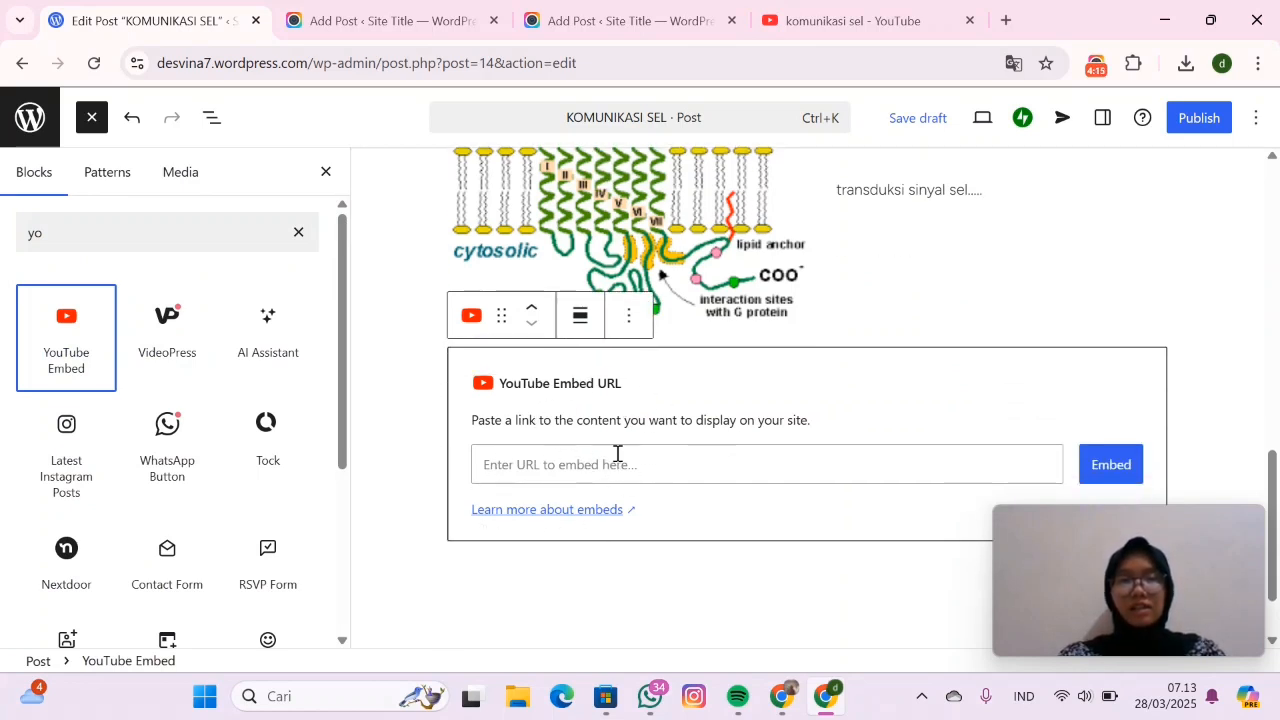
{"action": "left_click", "coordinate": [318, 174]}
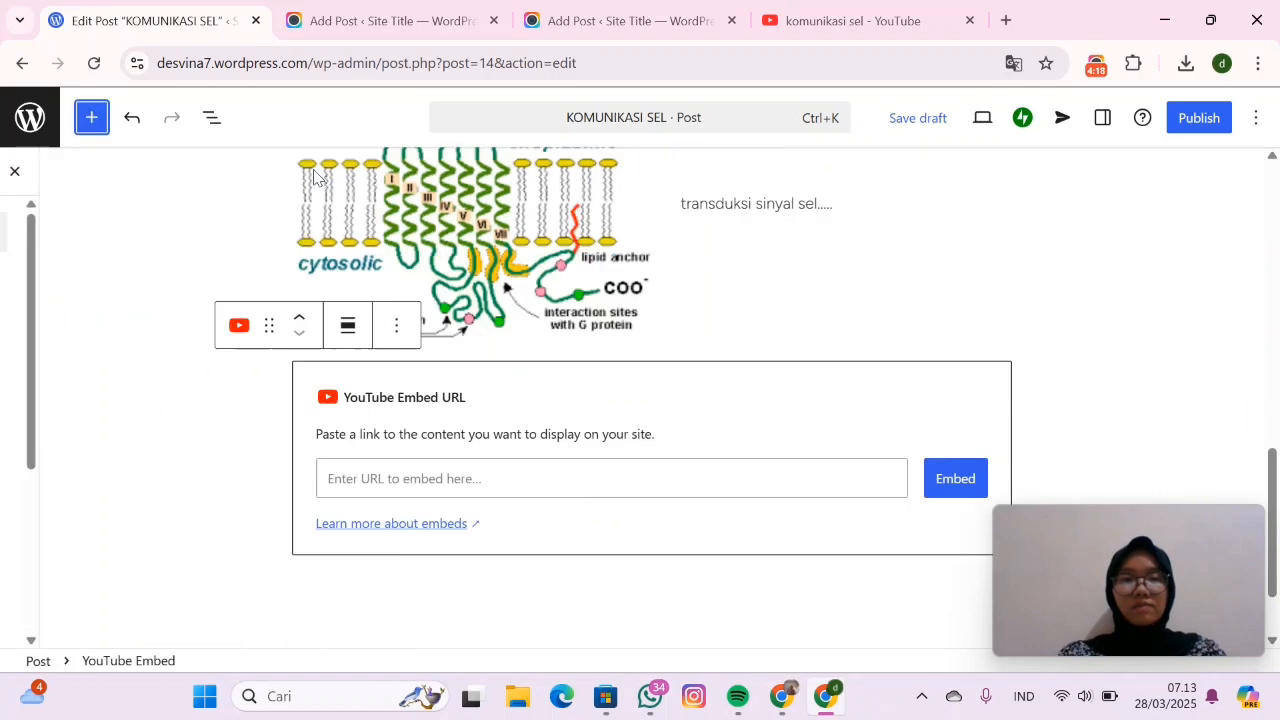
{"action": "left_click", "coordinate": [849, 21]}
{"action": "left_click", "coordinate": [1220, 208]}
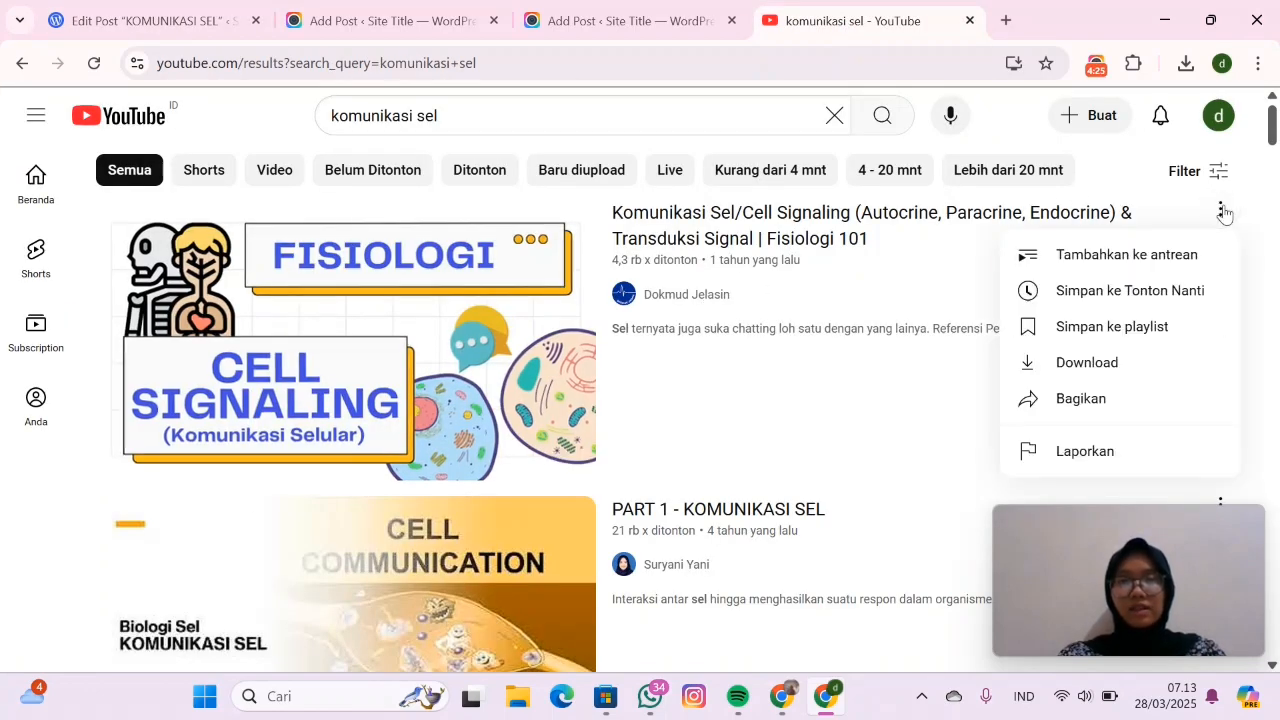
{"action": "left_click", "coordinate": [1054, 401]}
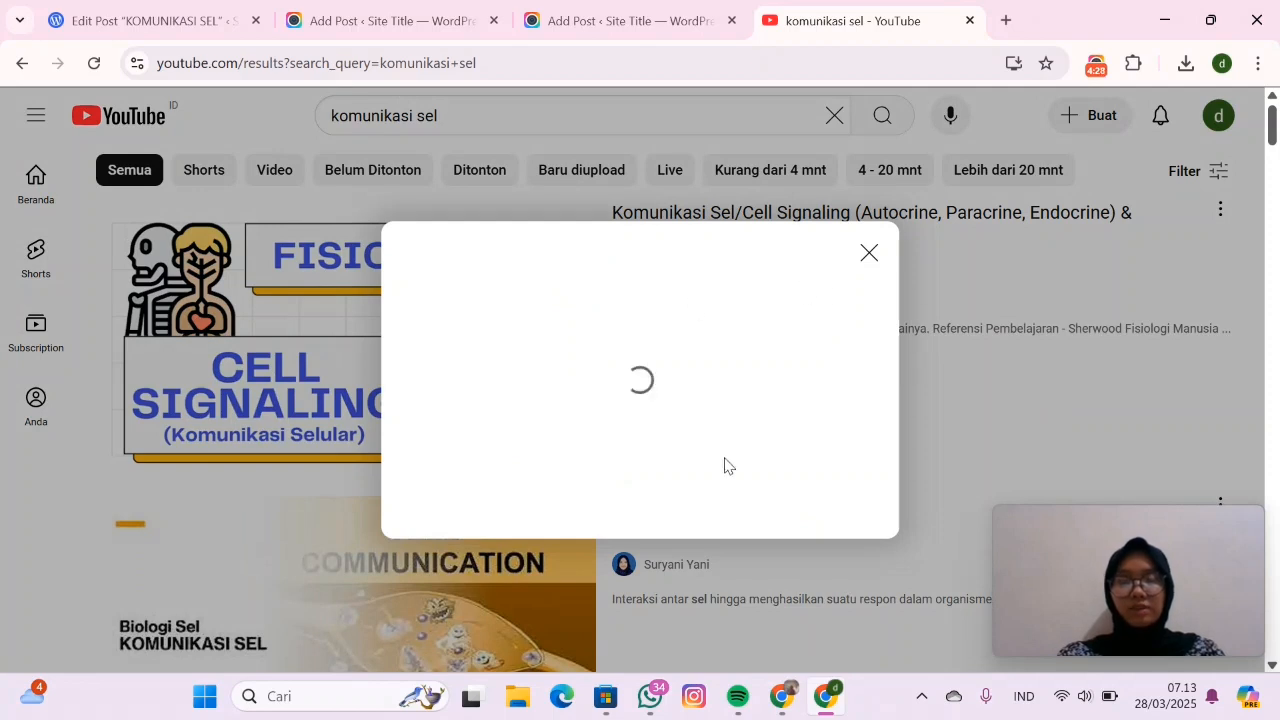
{"action": "left_click", "coordinate": [825, 413]}
{"action": "left_click", "coordinate": [150, 20]}
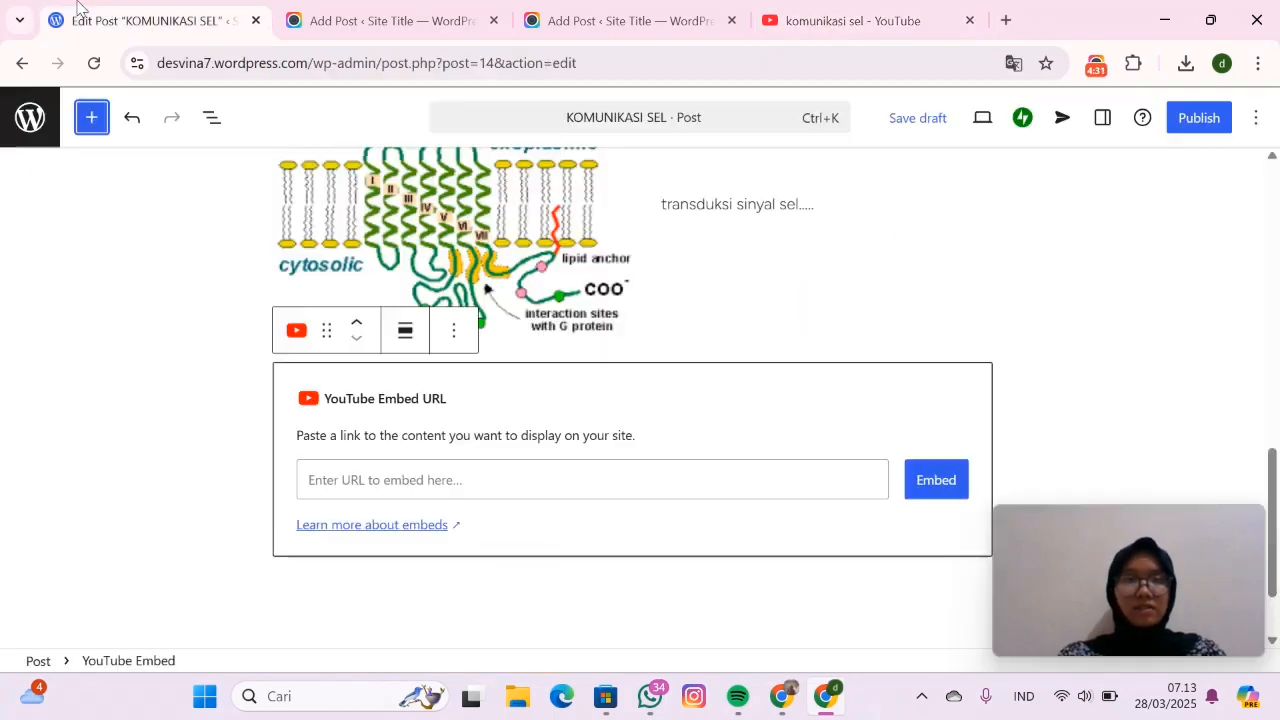
{"action": "left_click", "coordinate": [494, 470]}
{"action": "type", "text": "https://youtu.be/b5bVxslwDGw?si=YDg4uW8XpUJK-VXe"}
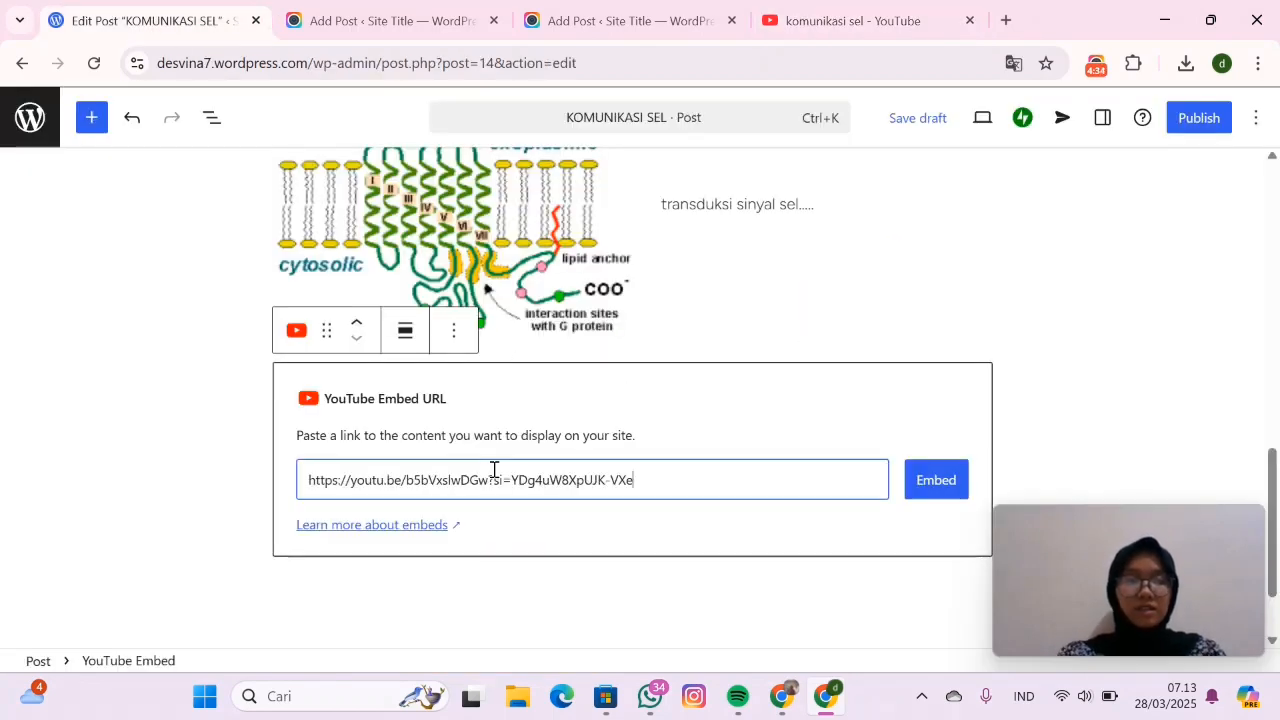
{"action": "left_click", "coordinate": [930, 495]}
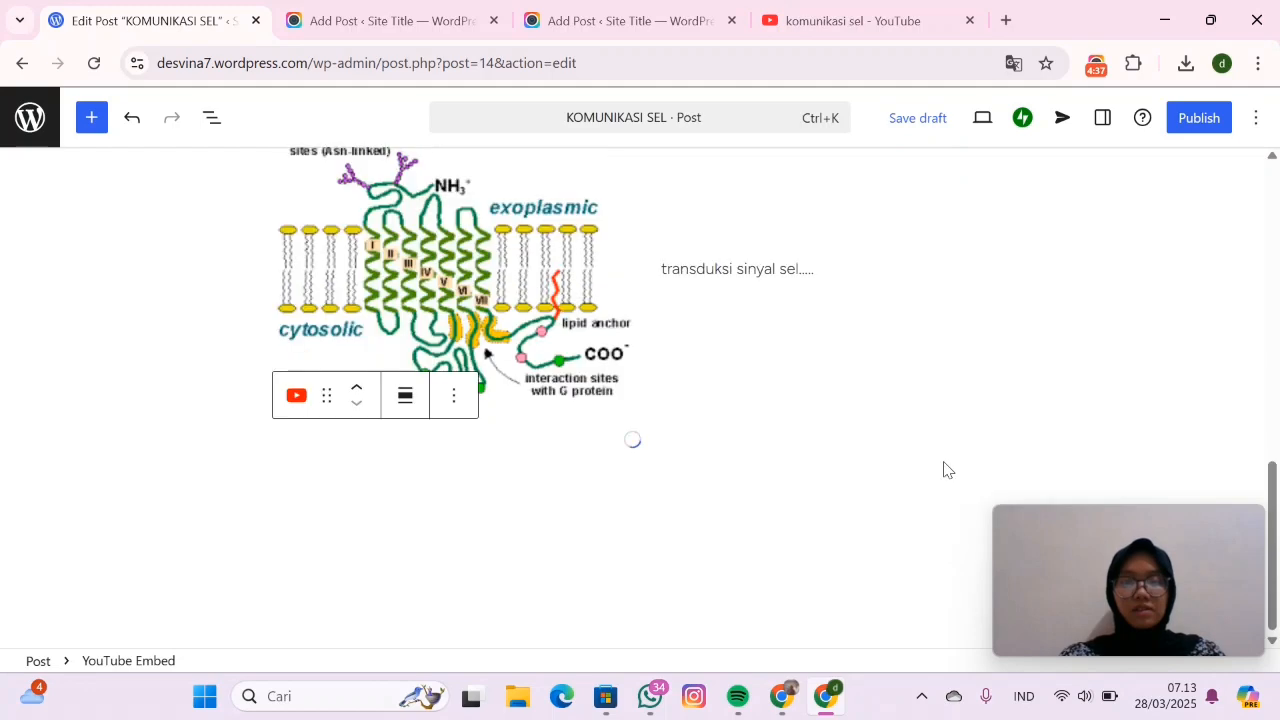
{"action": "scroll", "coordinate": [850, 395], "scroll_direction": "down", "scroll_amount": 2}
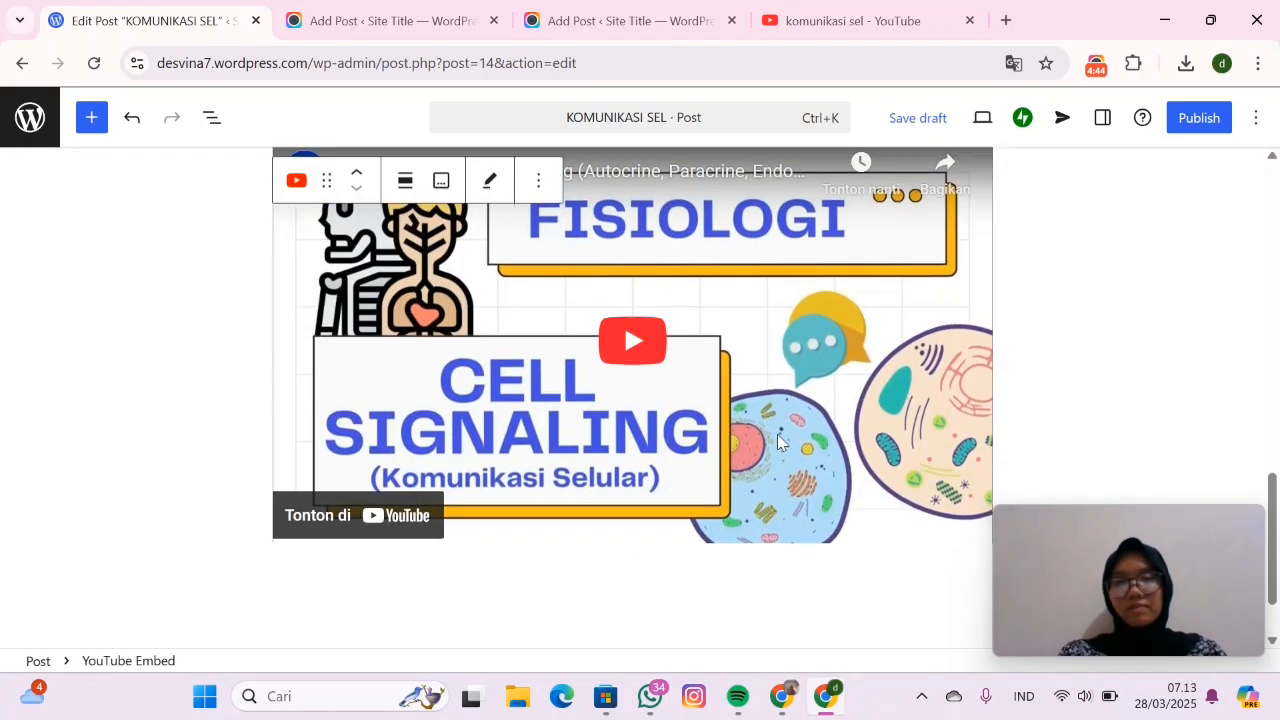
{"action": "scroll", "coordinate": [783, 443], "scroll_direction": "down", "scroll_amount": 1}
{"action": "scroll", "coordinate": [714, 322], "scroll_direction": "up", "scroll_amount": 2}
{"action": "scroll", "coordinate": [714, 322], "scroll_direction": "down", "scroll_amount": 1}
{"action": "scroll", "coordinate": [714, 322], "scroll_direction": "down", "scroll_amount": 1}
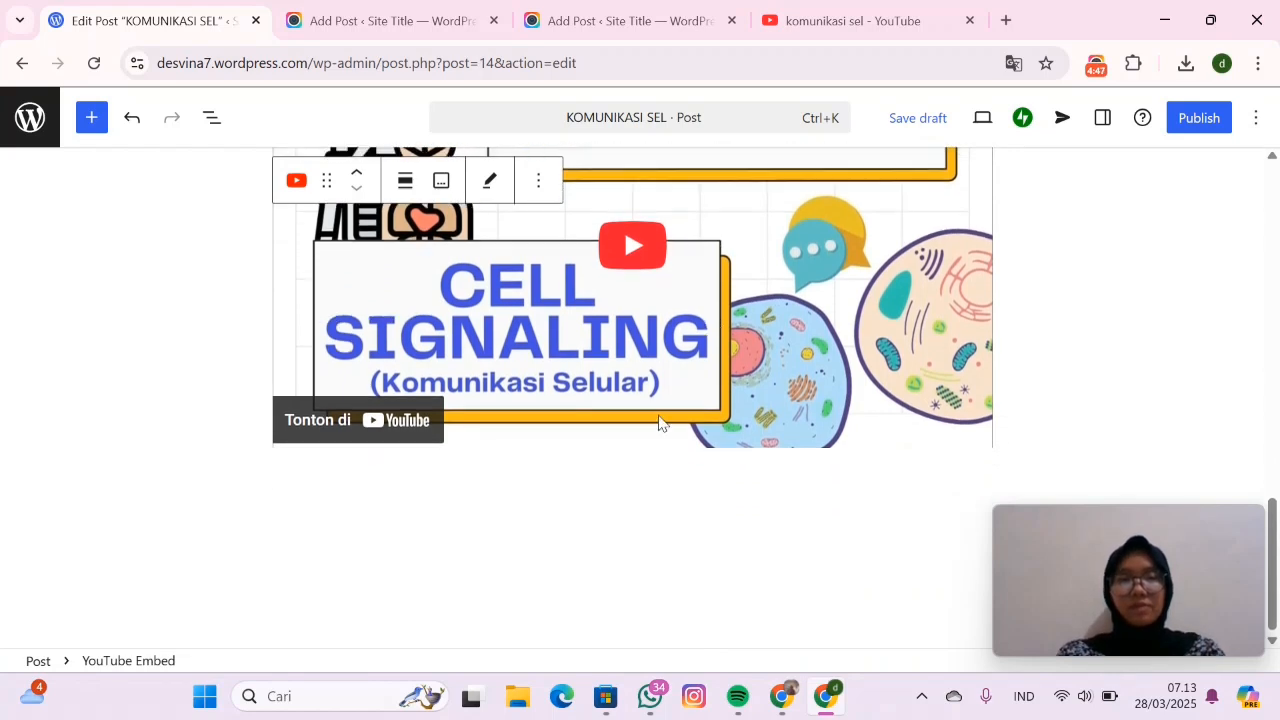
Step: Add a paragraph reading "Klik Disini" below the embedded video and transform it into a Buttons block
{"action": "left_click", "coordinate": [624, 487]}
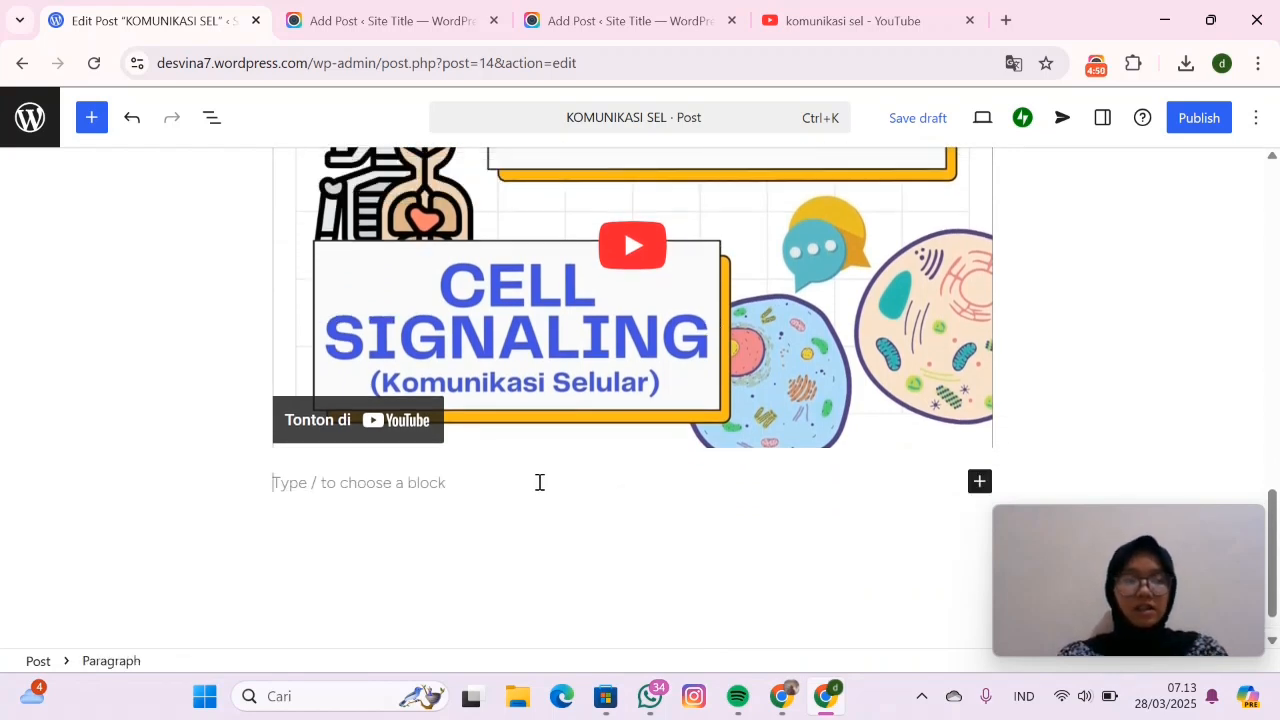
{"action": "type", "text": "Klik Disini"}
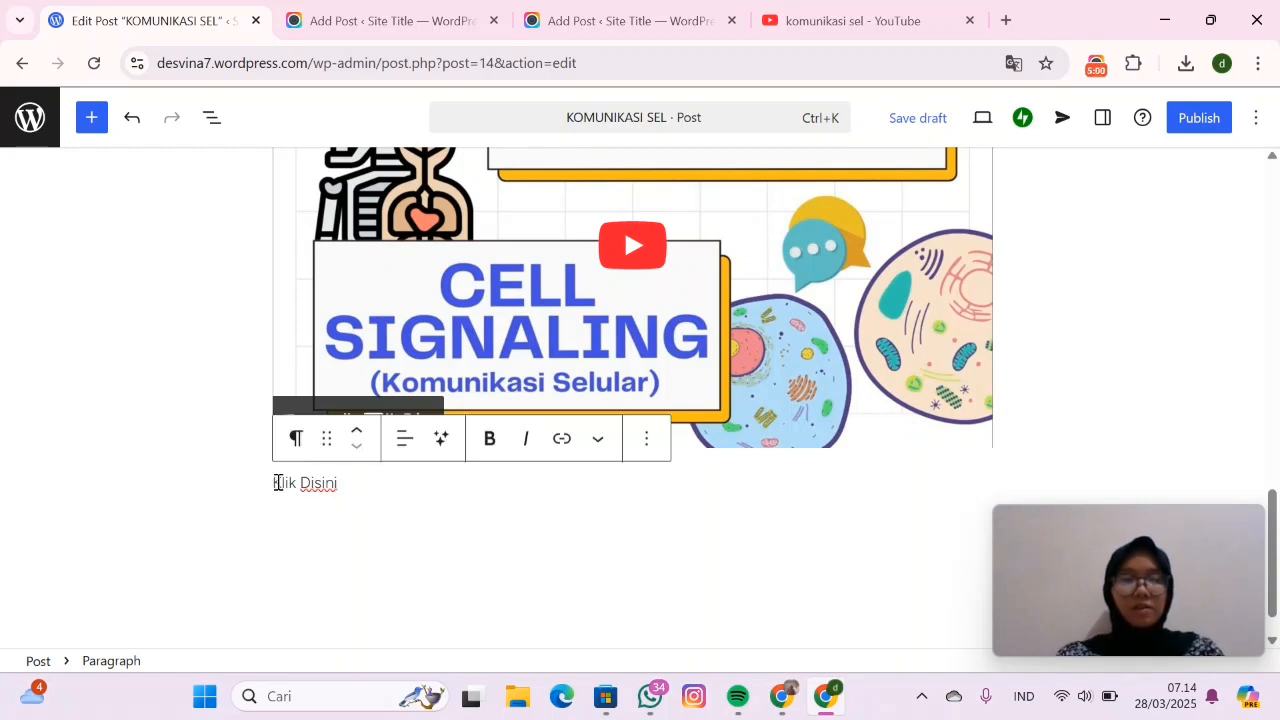
{"action": "left_click_drag", "start_coordinate": [278, 483], "coordinate": [351, 484]}
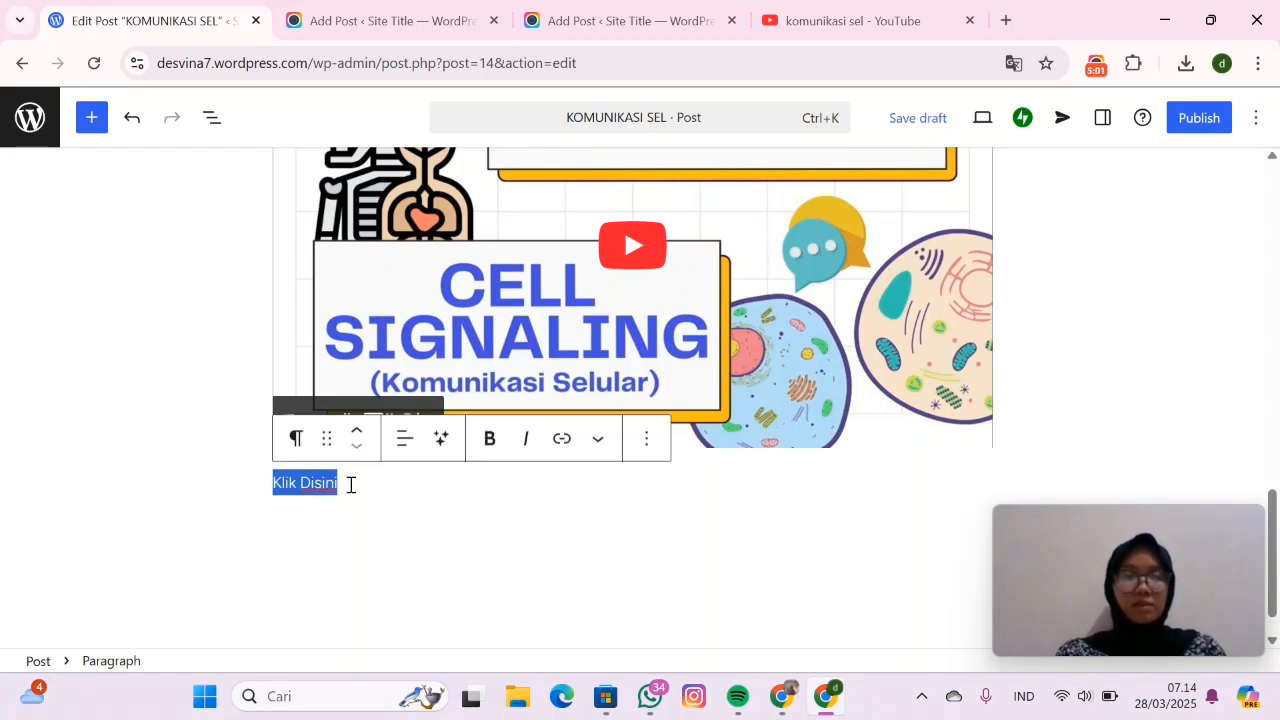
{"action": "left_click", "coordinate": [295, 440]}
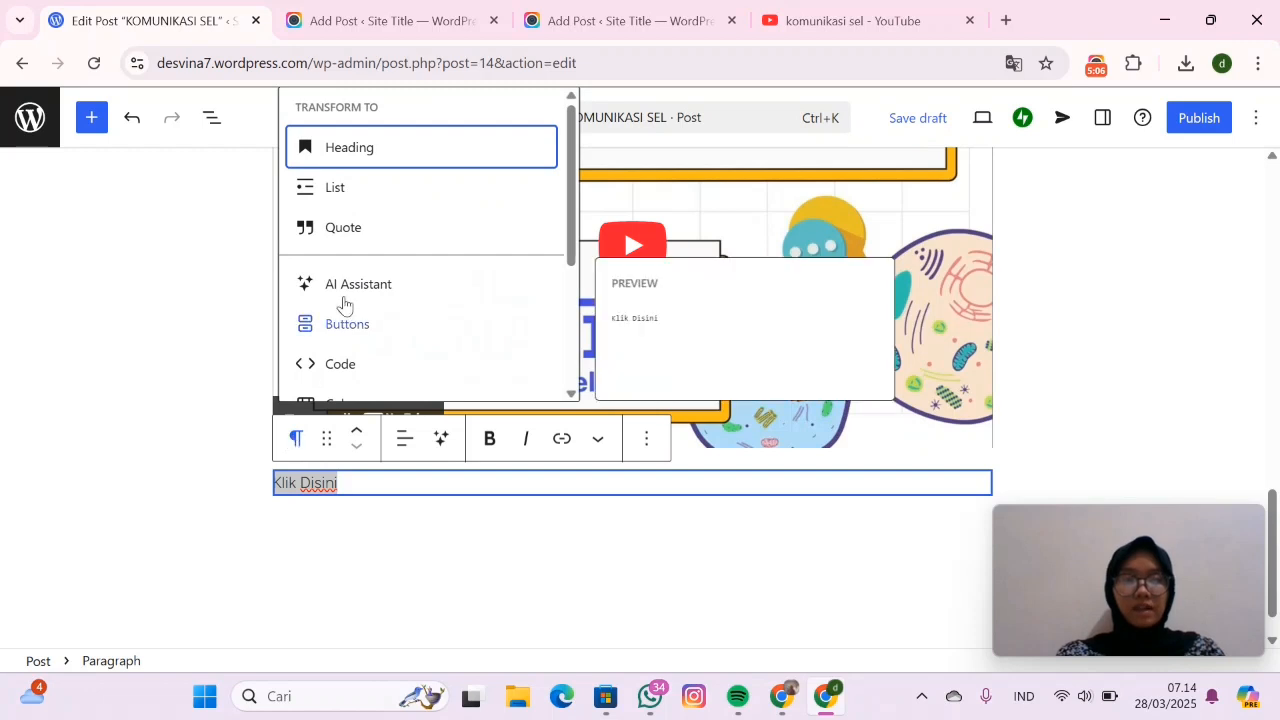
{"action": "left_click", "coordinate": [374, 326]}
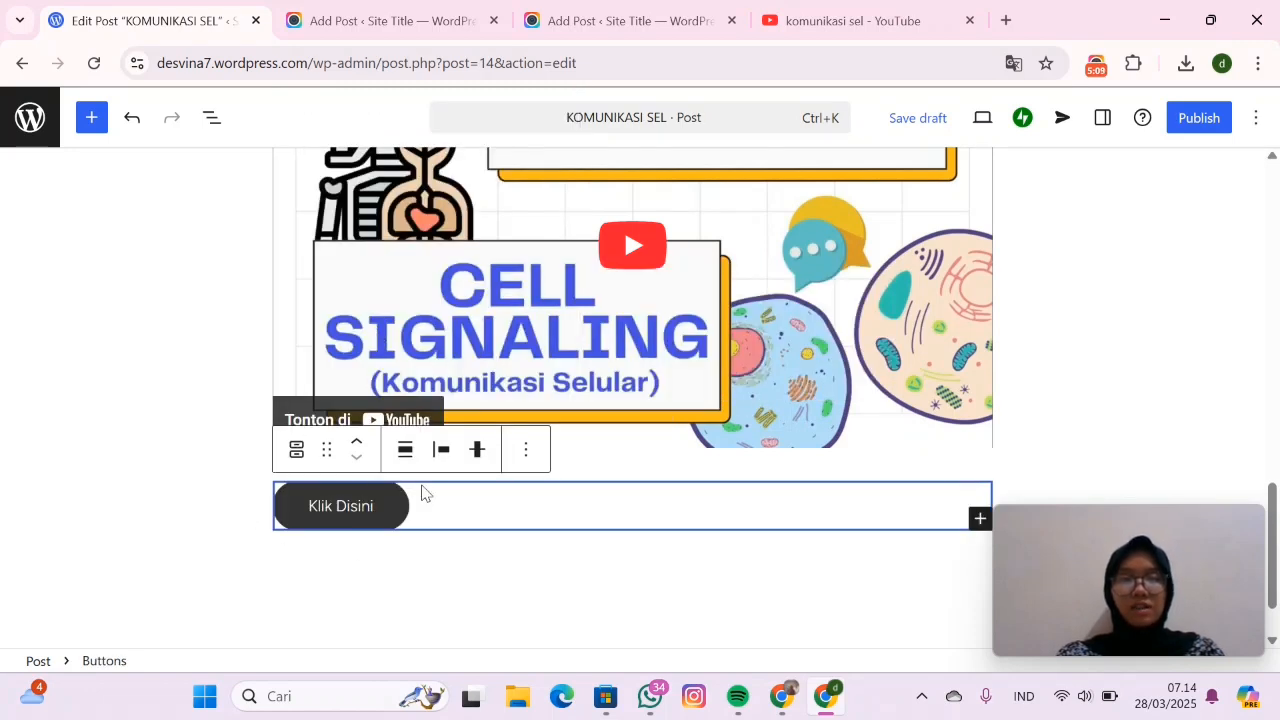
Step: Link the "Klik Disini" button to the copied YouTube video URL and check the link it holds
{"action": "left_click", "coordinate": [295, 506]}
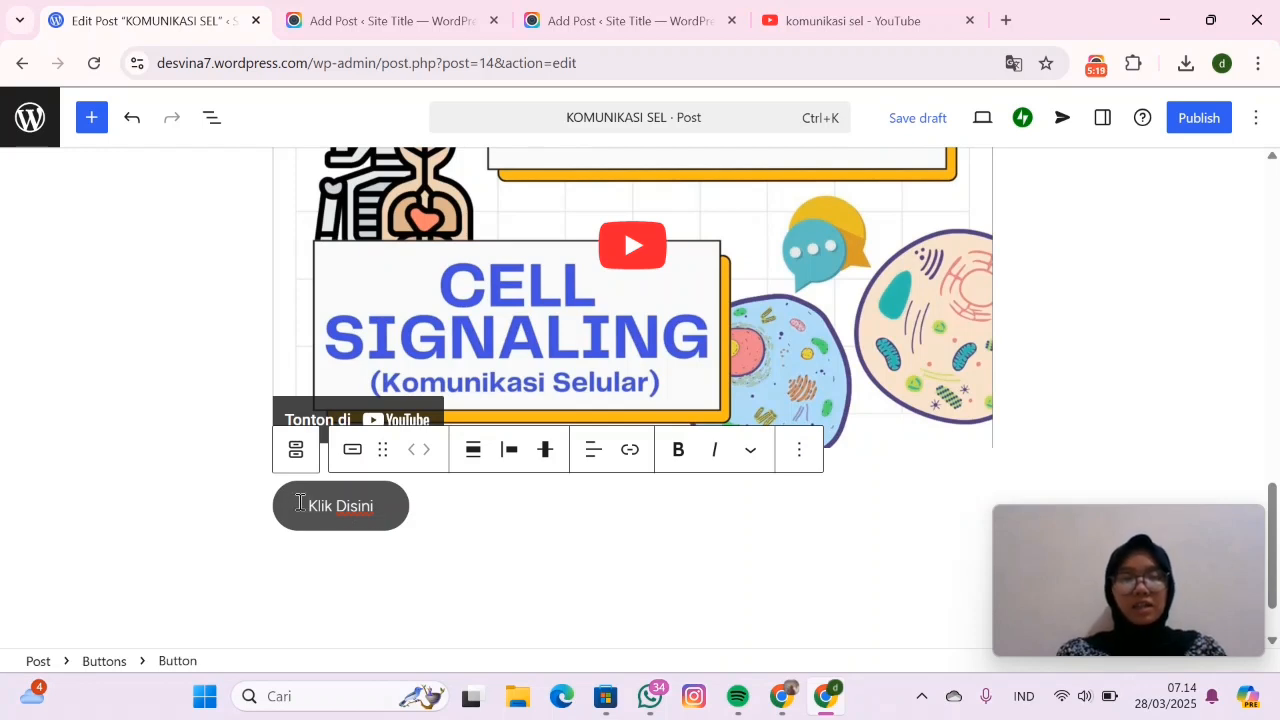
{"action": "left_click_drag", "start_coordinate": [300, 502], "coordinate": [406, 509]}
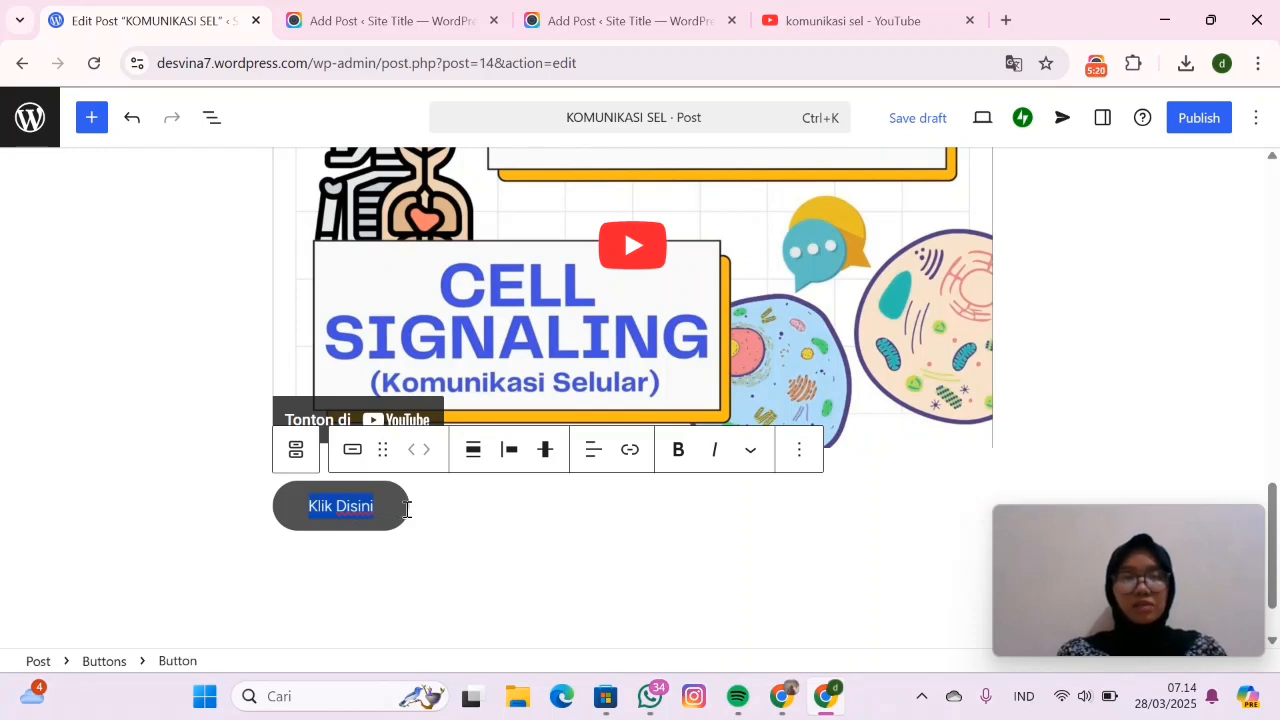
{"action": "left_click", "coordinate": [630, 451]}
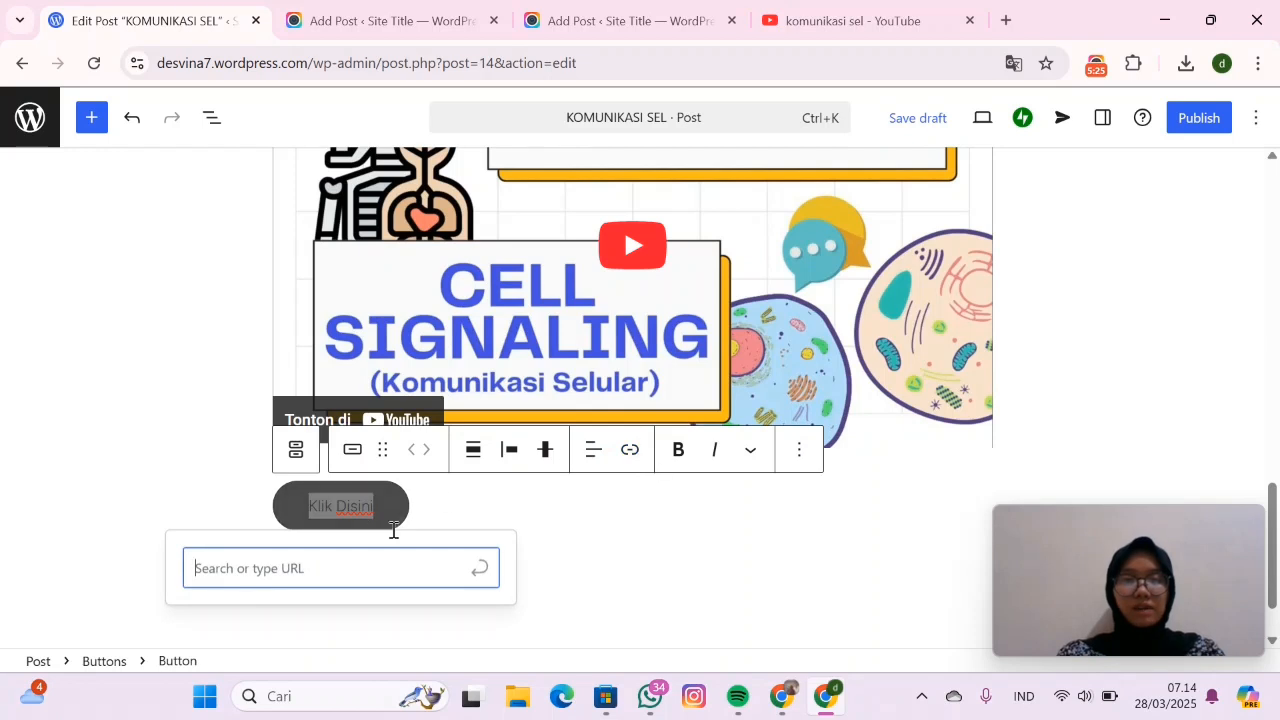
{"action": "key", "text": "ctrl+v"}
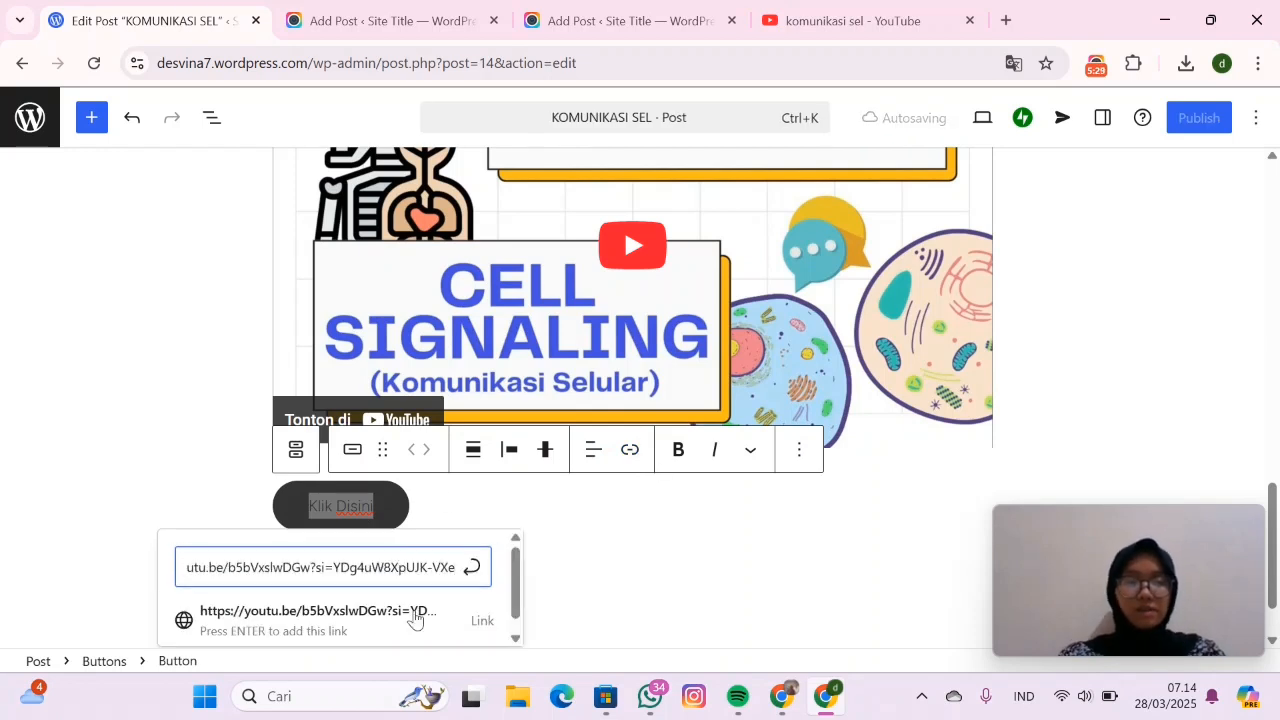
{"action": "left_click", "coordinate": [417, 620]}
{"action": "left_click", "coordinate": [541, 590]}
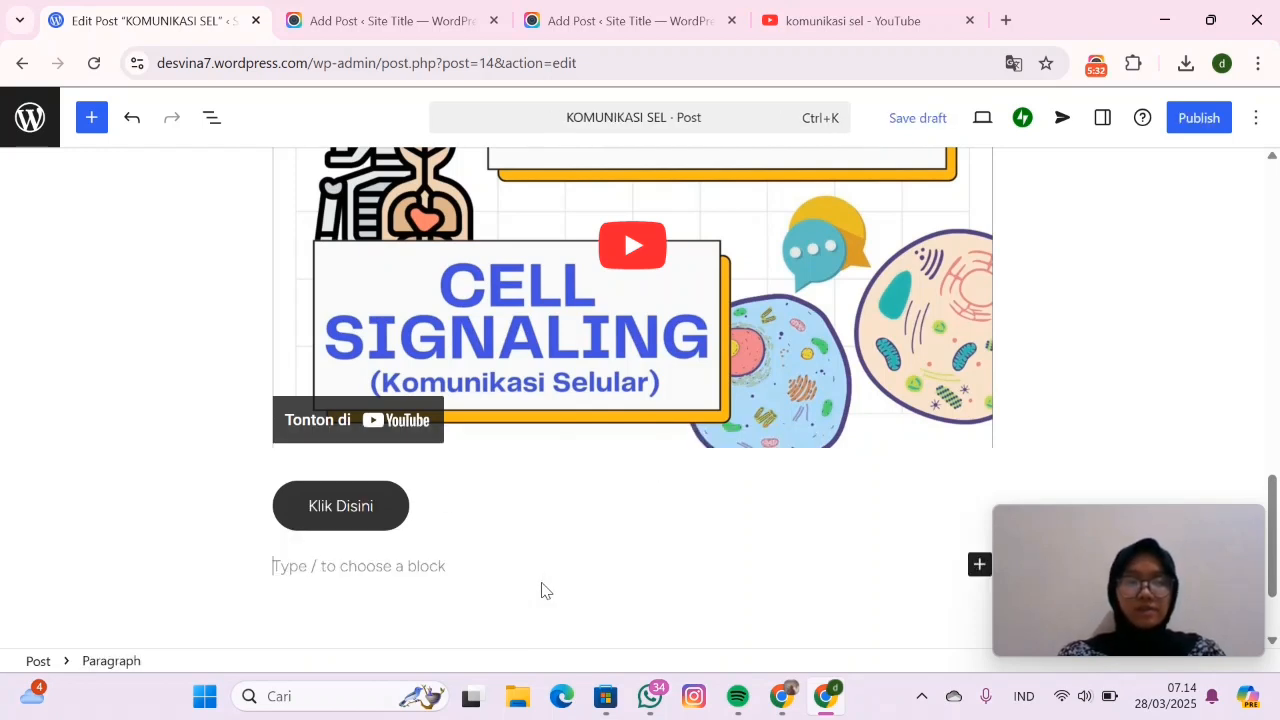
{"action": "left_click", "coordinate": [390, 506]}
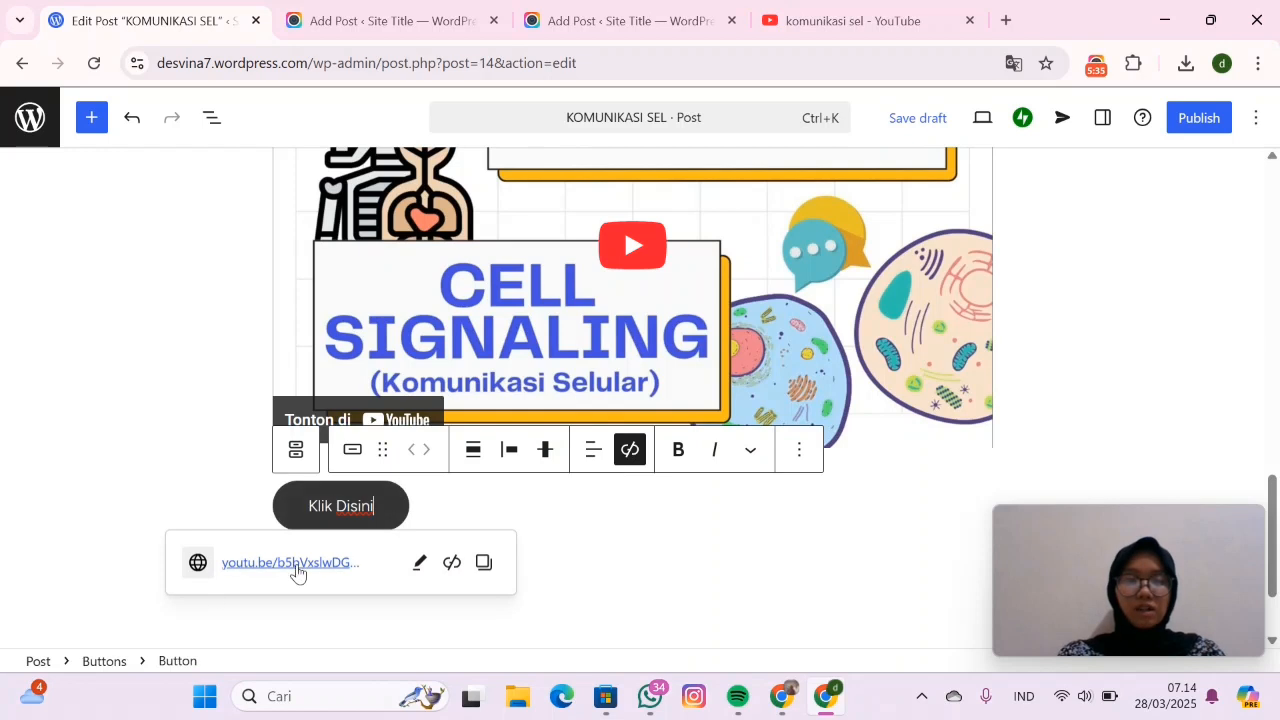
{"action": "left_click", "coordinate": [574, 540]}
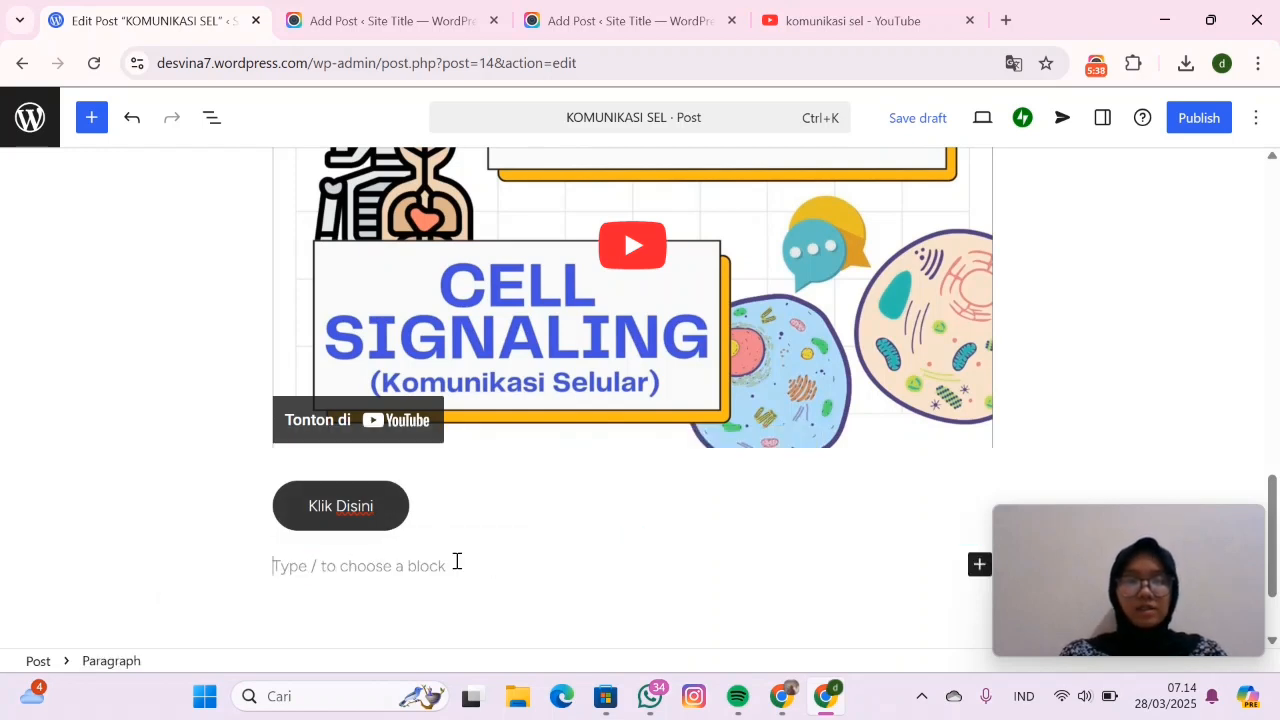
Step: Search the block patterns for "MA"
{"action": "left_click", "coordinate": [91, 119]}
{"action": "left_click", "coordinate": [110, 178]}
{"action": "left_click", "coordinate": [131, 232]}
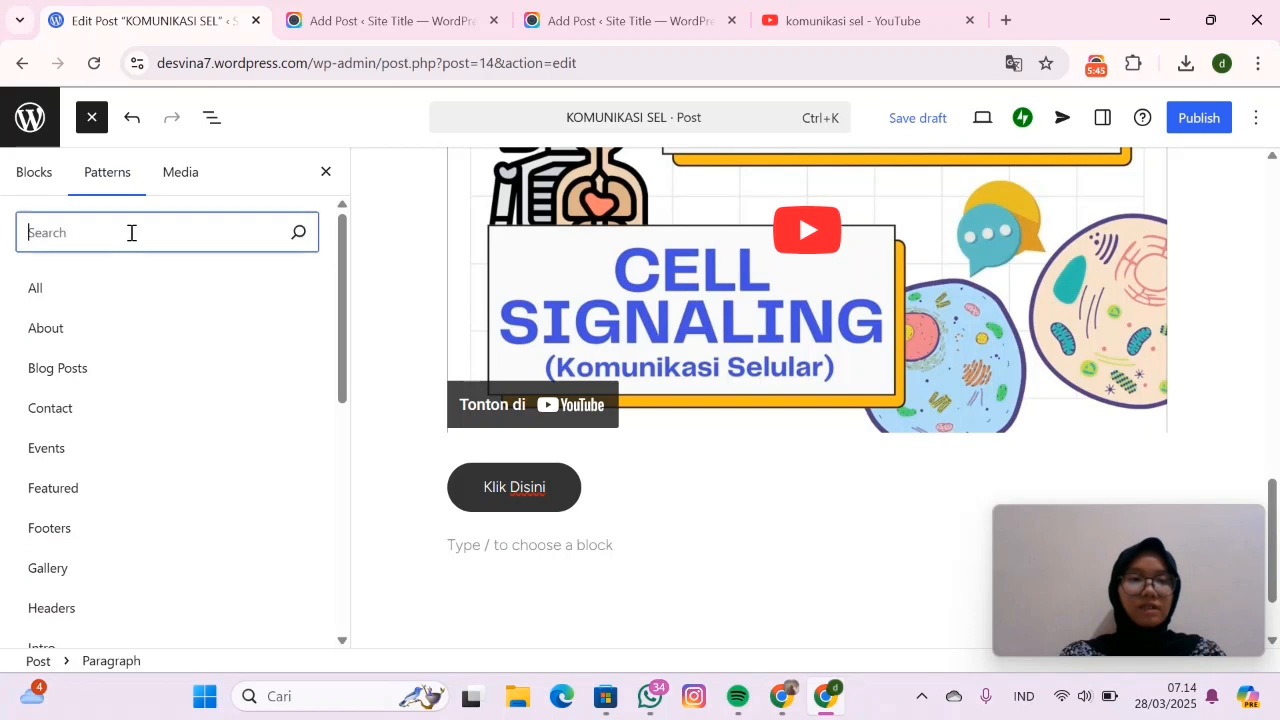
{"action": "type", "text": "MA"}
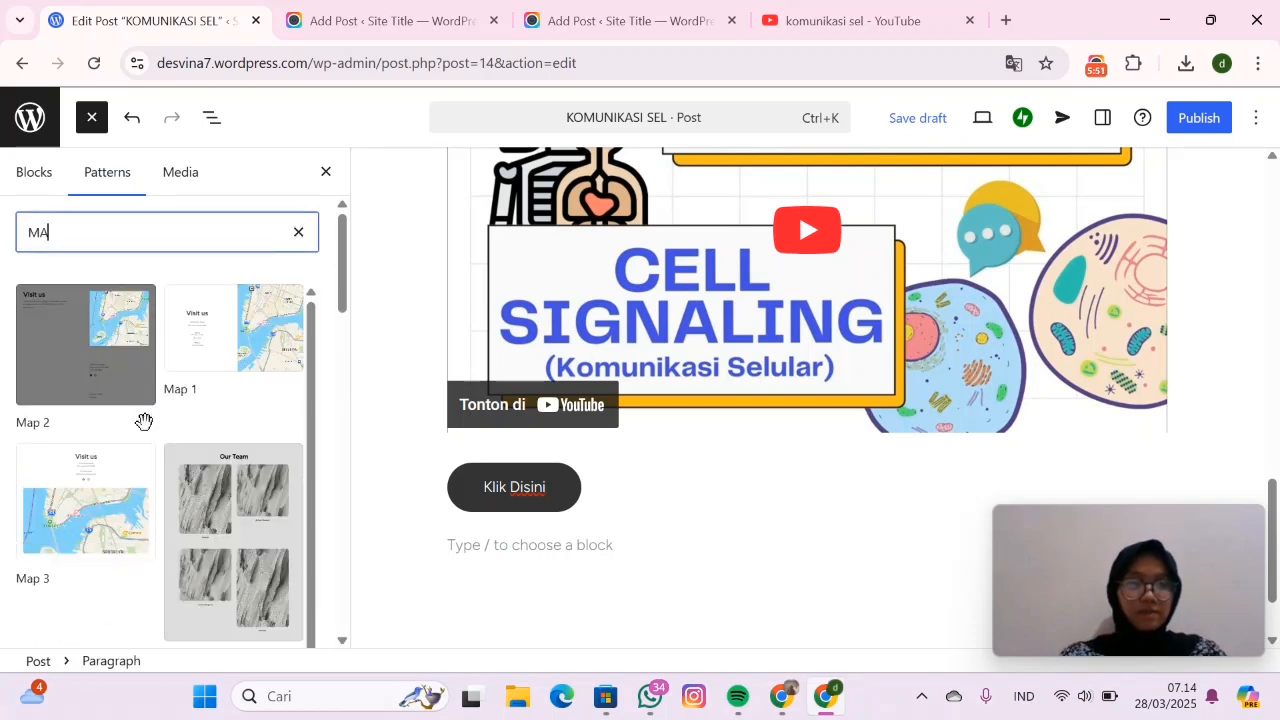
Step: Insert the pattern "Store: Fullwidth background image with heading" below the "Klik Disini" button and close the block inserter
{"action": "scroll", "coordinate": [143, 417], "scroll_direction": "down", "scroll_amount": 1}
{"action": "scroll", "coordinate": [217, 382], "scroll_direction": "down", "scroll_amount": 2}
{"action": "scroll", "coordinate": [217, 382], "scroll_direction": "down", "scroll_amount": 1}
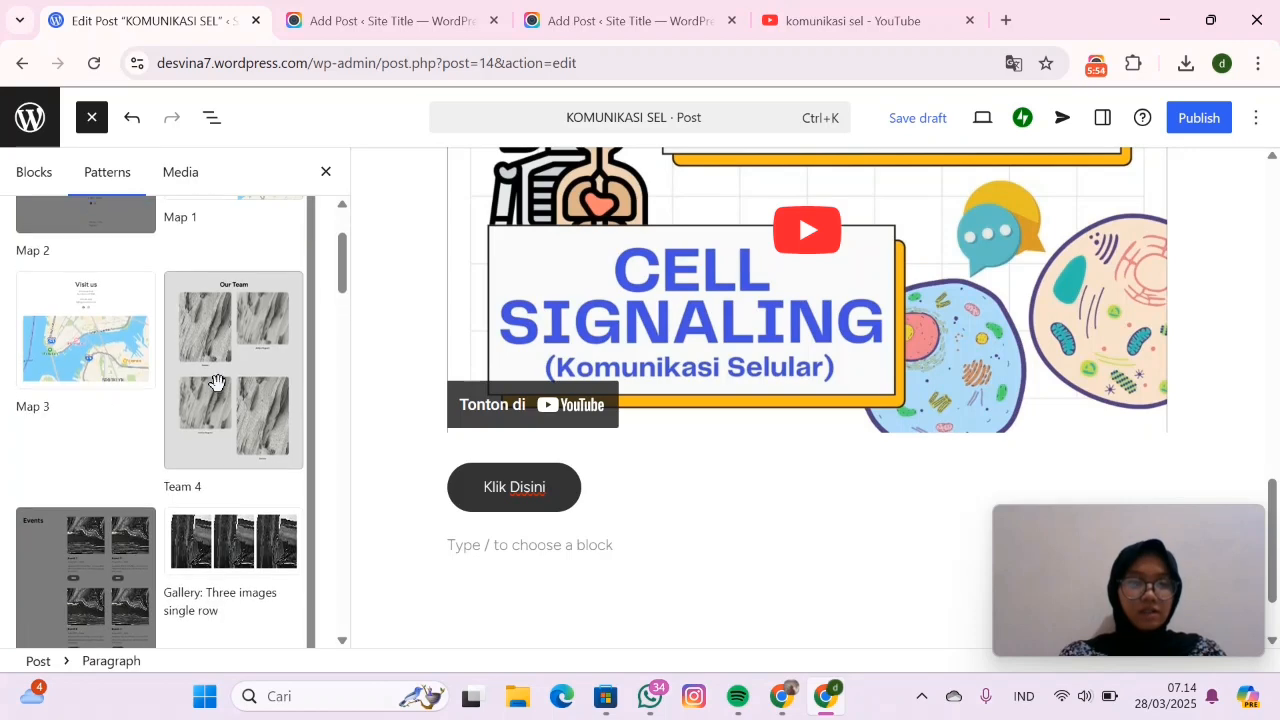
{"action": "scroll", "coordinate": [214, 380], "scroll_direction": "up", "scroll_amount": 4}
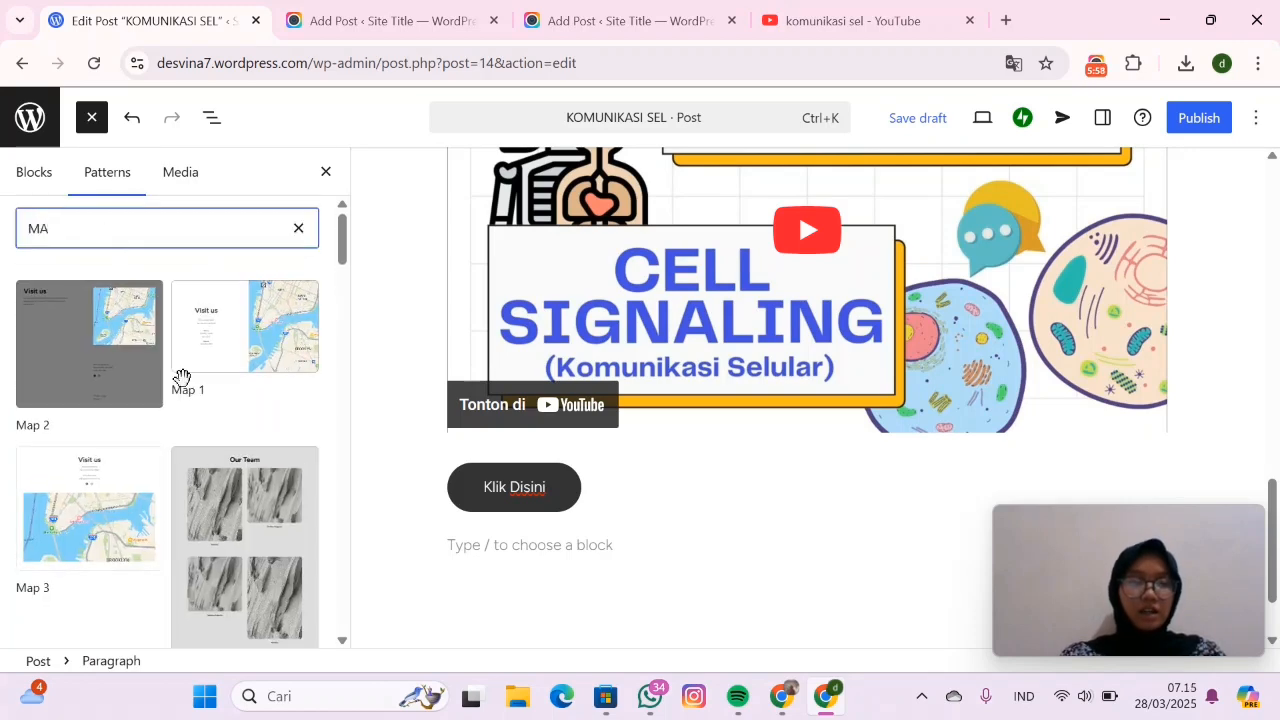
{"action": "scroll", "coordinate": [182, 378], "scroll_direction": "down", "scroll_amount": 1}
{"action": "scroll", "coordinate": [182, 378], "scroll_direction": "down", "scroll_amount": 1}
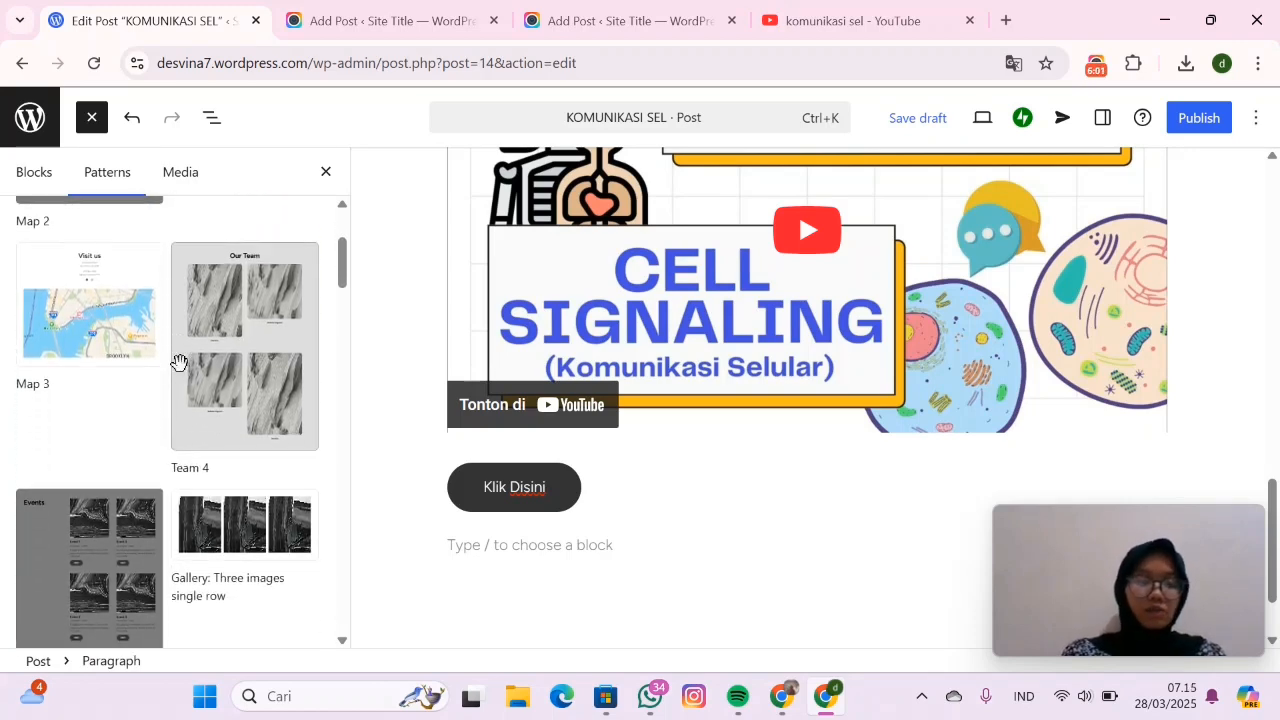
{"action": "scroll", "coordinate": [194, 357], "scroll_direction": "down", "scroll_amount": 5}
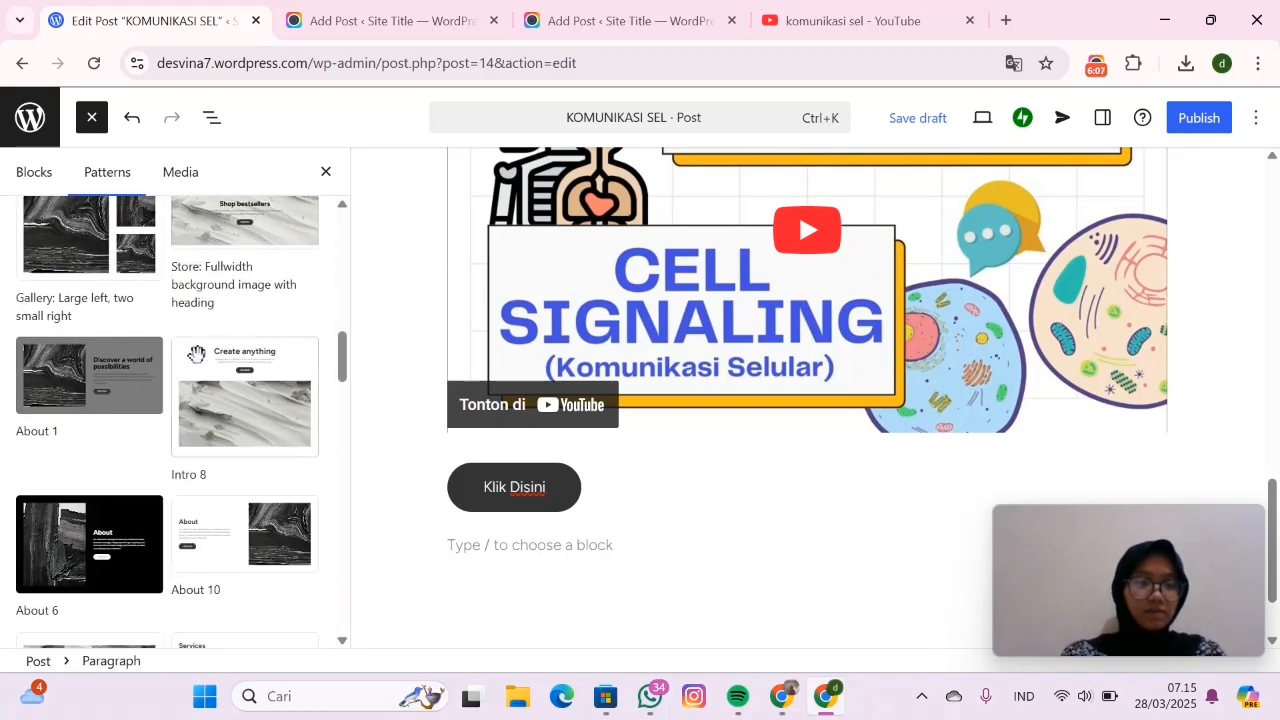
{"action": "scroll", "coordinate": [196, 355], "scroll_direction": "down", "scroll_amount": 5}
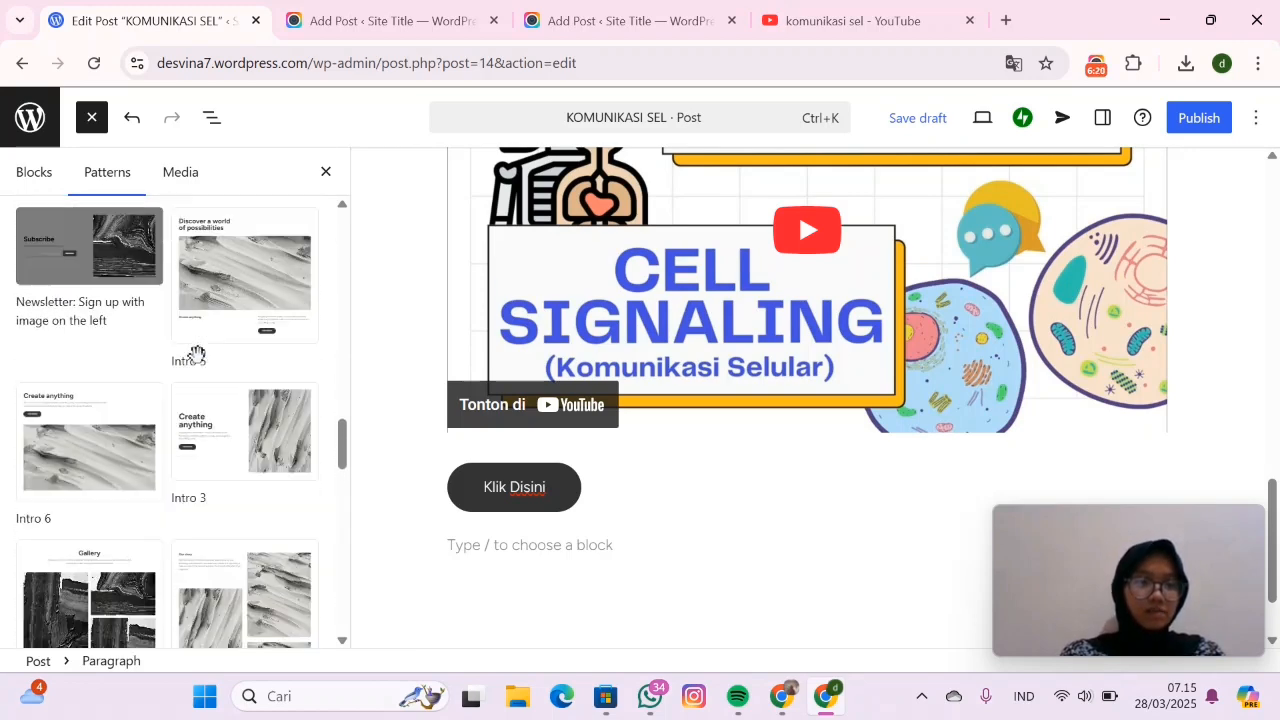
{"action": "scroll", "coordinate": [198, 364], "scroll_direction": "down", "scroll_amount": 2}
{"action": "scroll", "coordinate": [197, 360], "scroll_direction": "up", "scroll_amount": 7}
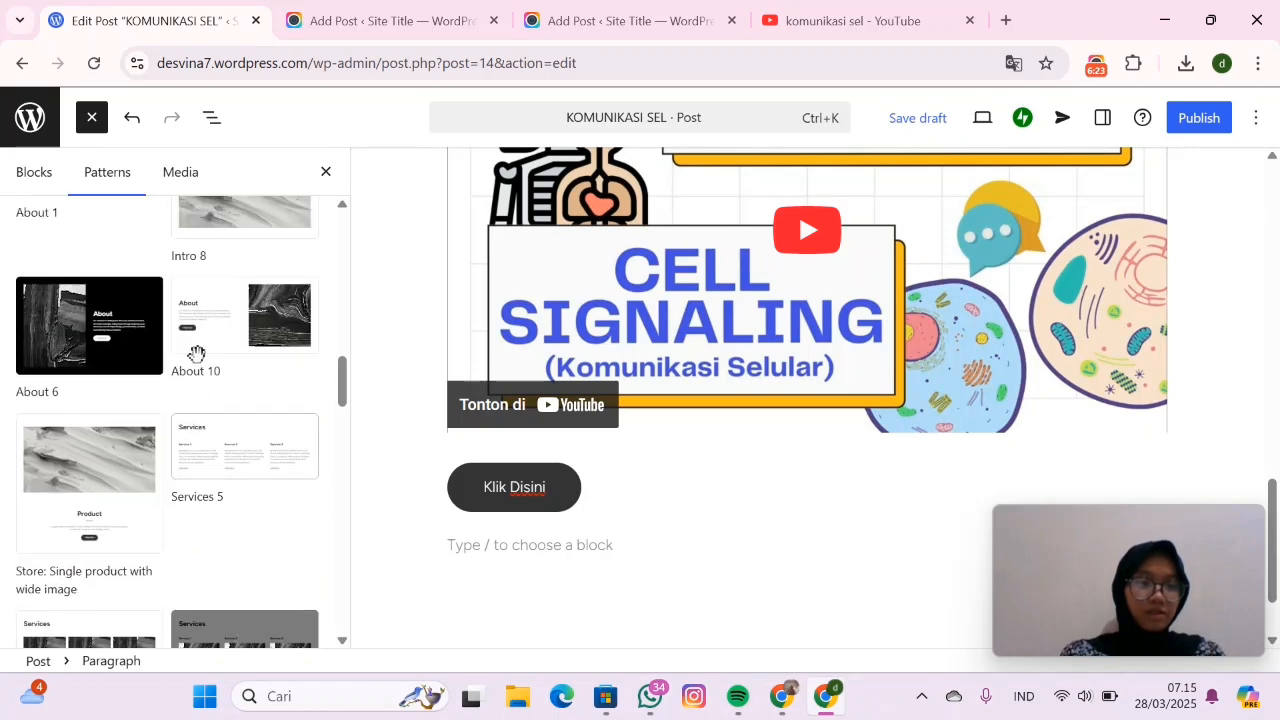
{"action": "scroll", "coordinate": [196, 354], "scroll_direction": "up", "scroll_amount": 6}
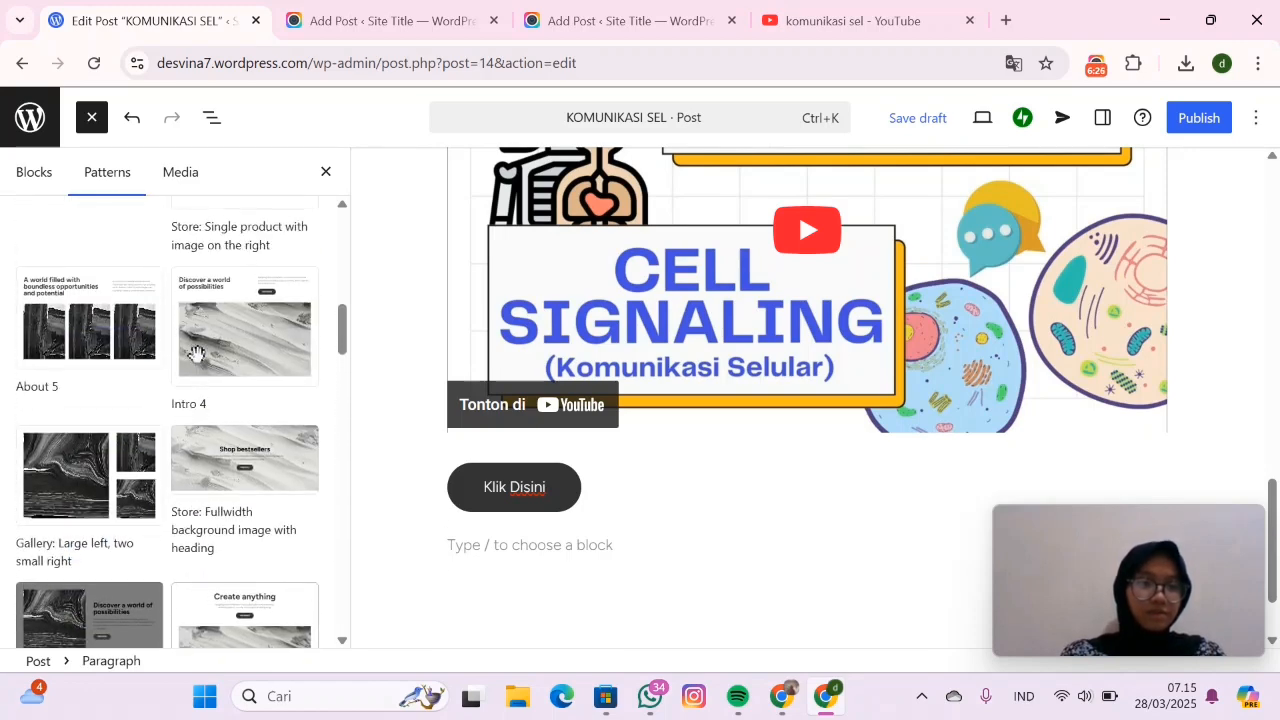
{"action": "left_click", "coordinate": [270, 473]}
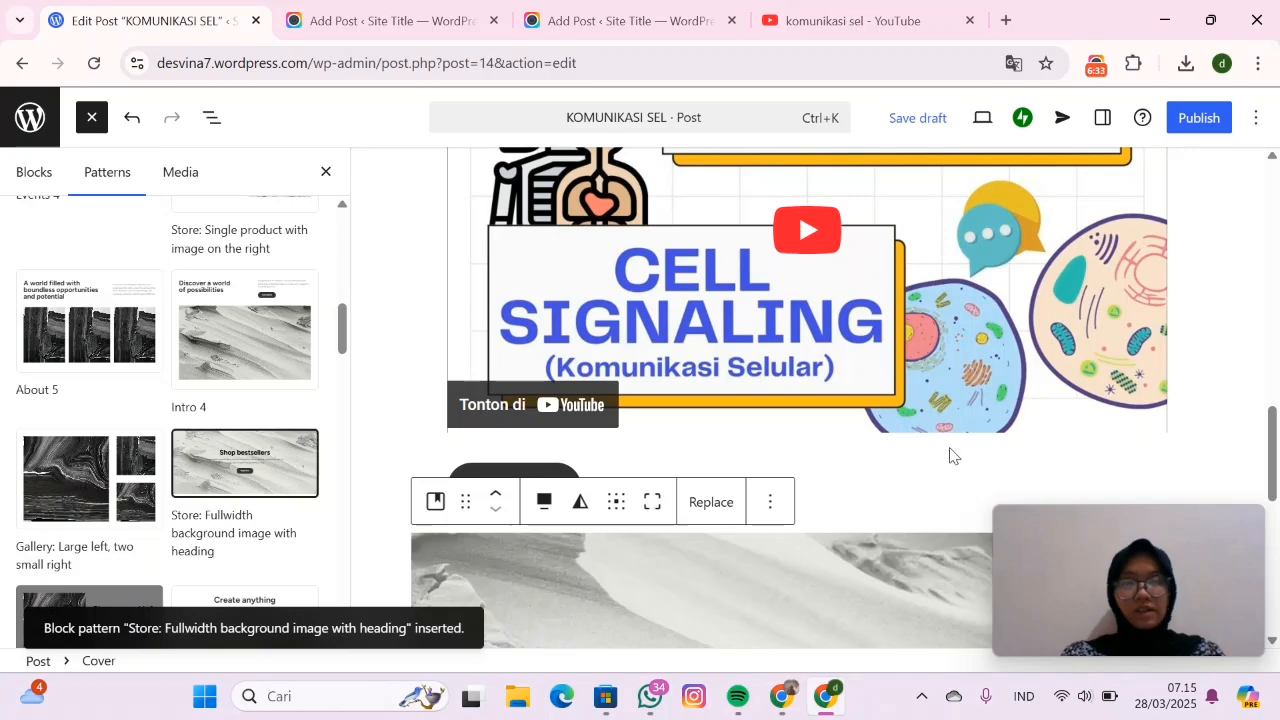
{"action": "left_click", "coordinate": [325, 172]}
{"action": "scroll", "coordinate": [532, 400], "scroll_direction": "down", "scroll_amount": 3}
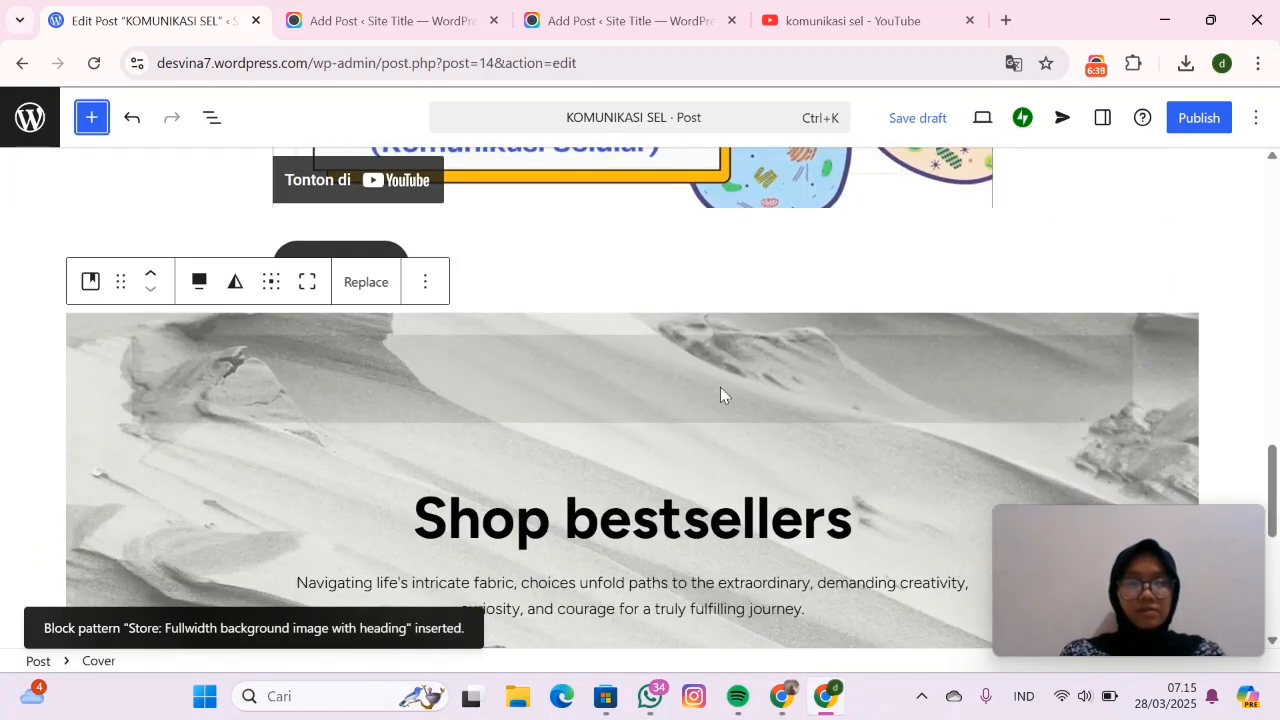
{"action": "scroll", "coordinate": [720, 387], "scroll_direction": "down", "scroll_amount": 6}
{"action": "scroll", "coordinate": [700, 480], "scroll_direction": "up", "scroll_amount": 4}
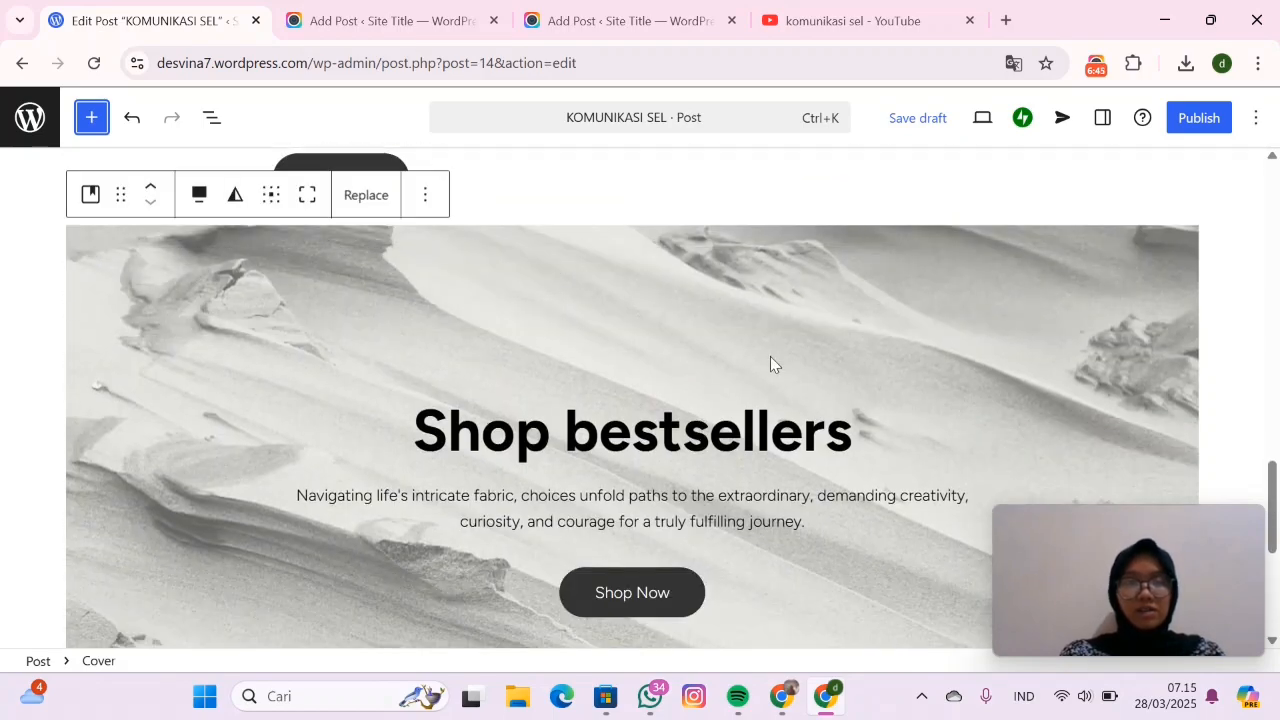
Step: Try deleting the spacer above the "Shop bestsellers" heading in the inserted cover
{"action": "left_click", "coordinate": [770, 358]}
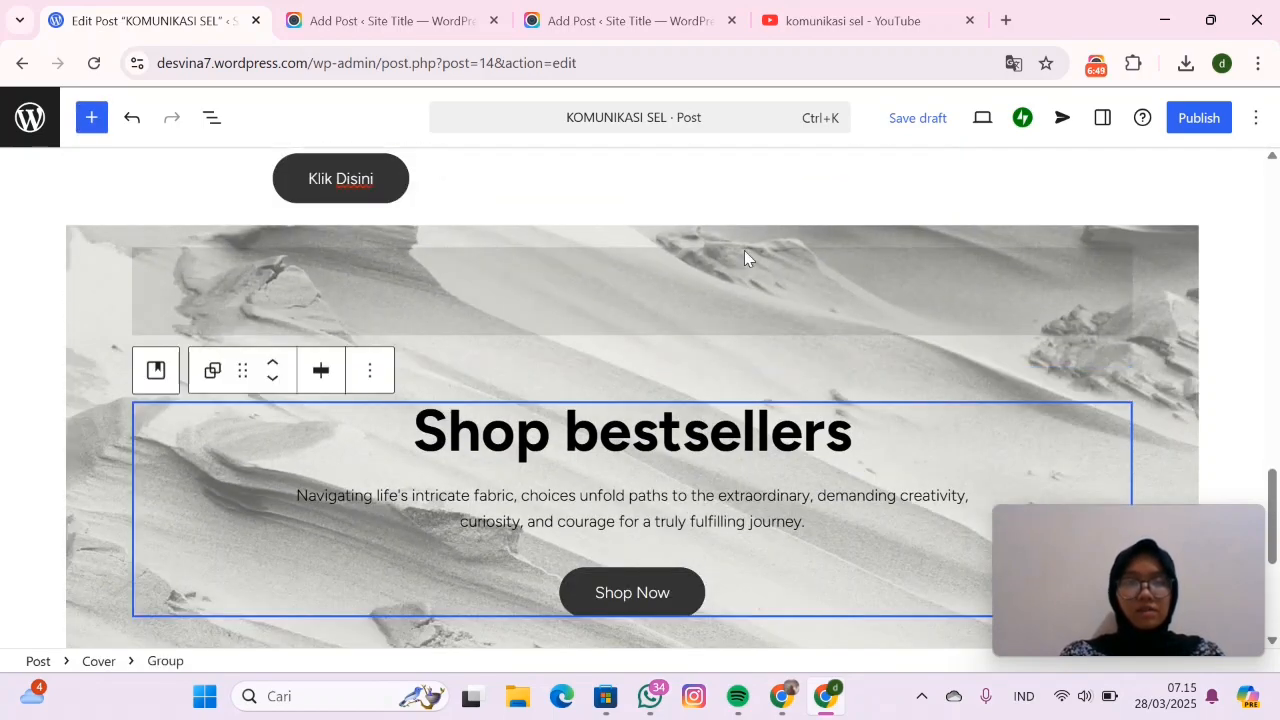
{"action": "left_click", "coordinate": [744, 258]}
{"action": "key", "text": "Delete"}
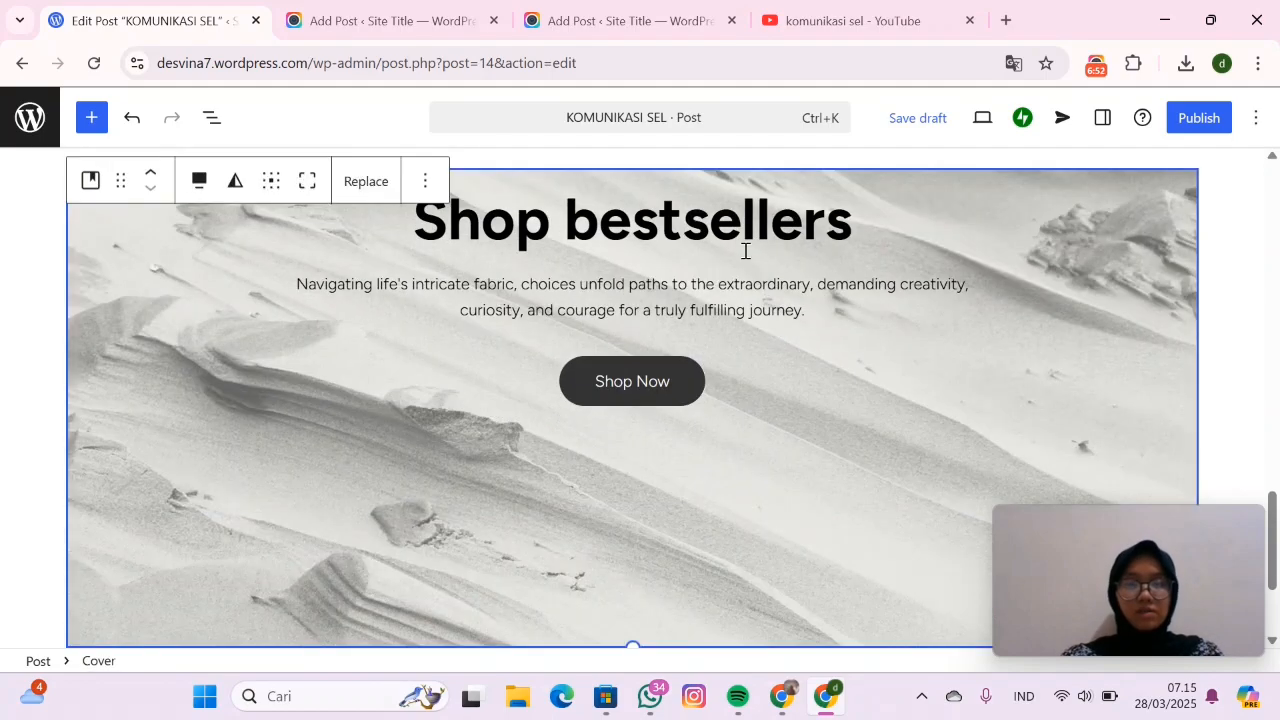
{"action": "scroll", "coordinate": [744, 250], "scroll_direction": "down", "scroll_amount": 2}
{"action": "scroll", "coordinate": [743, 257], "scroll_direction": "up", "scroll_amount": 4}
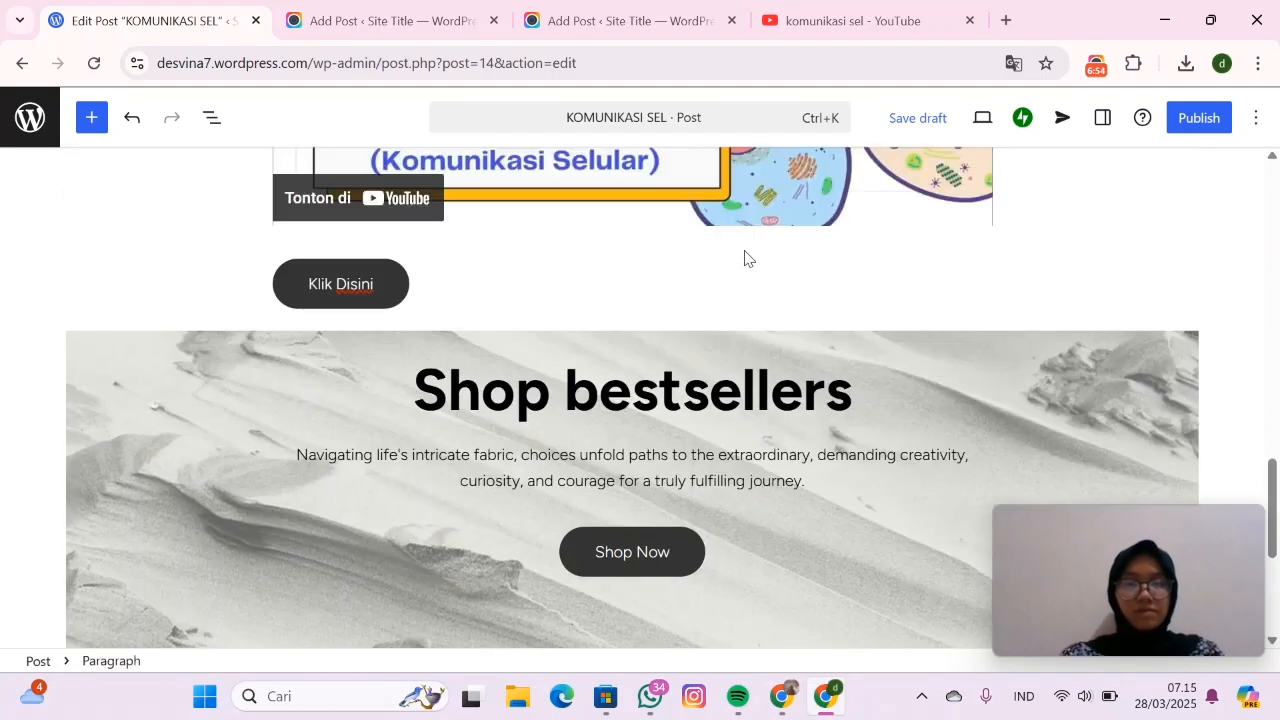
Step: Try adding three empty lines above the "Shop bestsellers" heading inside the cover
{"action": "left_click", "coordinate": [427, 380]}
{"action": "key", "text": "Return"}
{"action": "key", "text": "Return"}
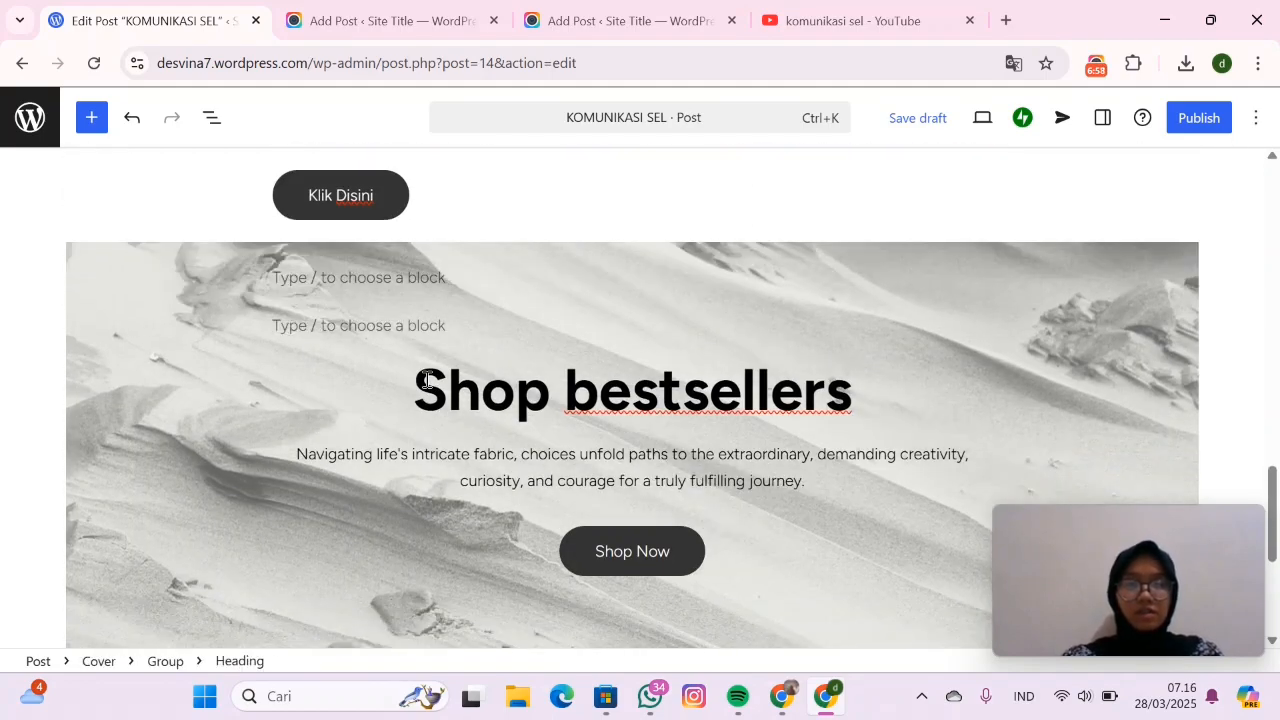
{"action": "key", "text": "Return"}
Step: Replace the cover's background image by uploading the file "baground" from the Unduhan folder
{"action": "left_click", "coordinate": [394, 528]}
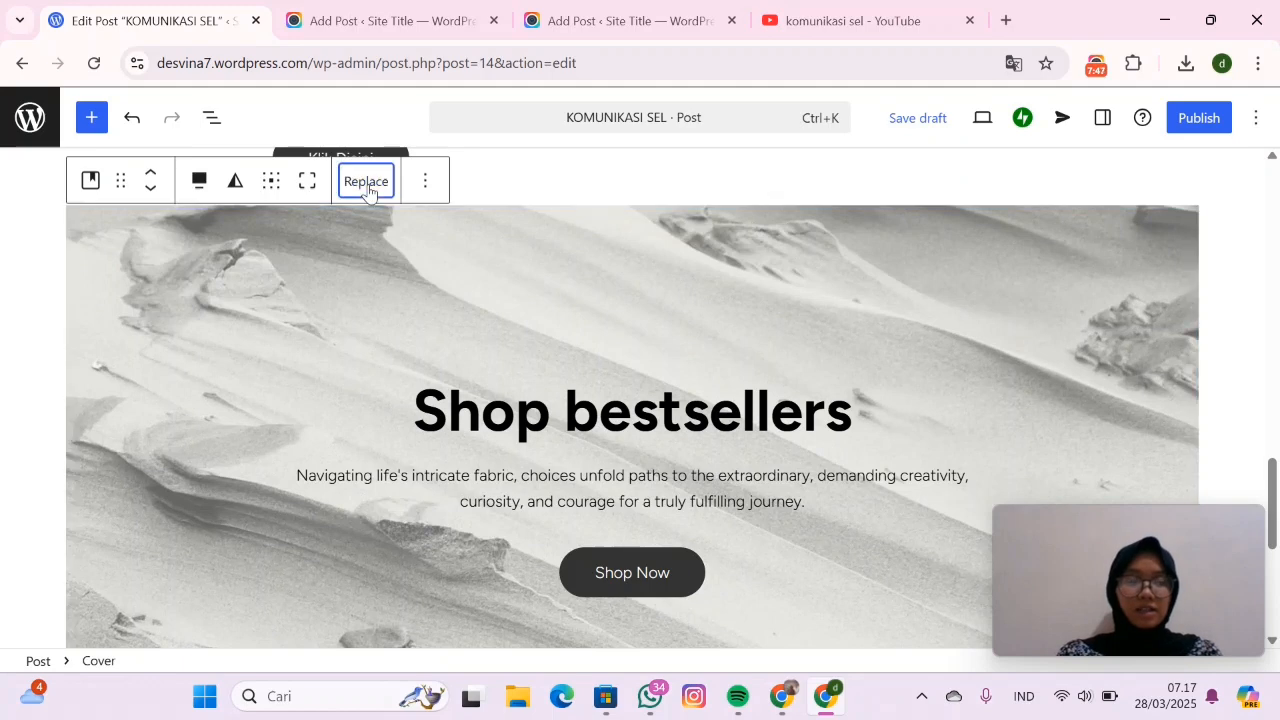
{"action": "left_click", "coordinate": [367, 186]}
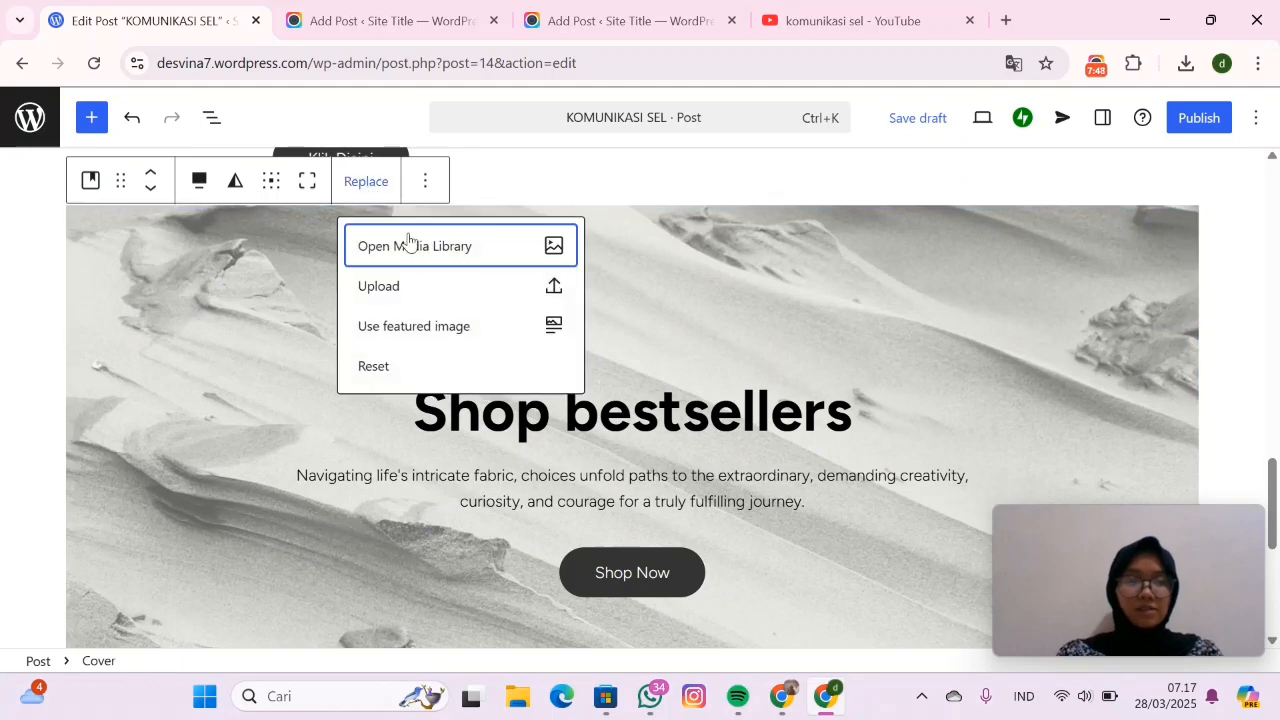
{"action": "left_click", "coordinate": [424, 285]}
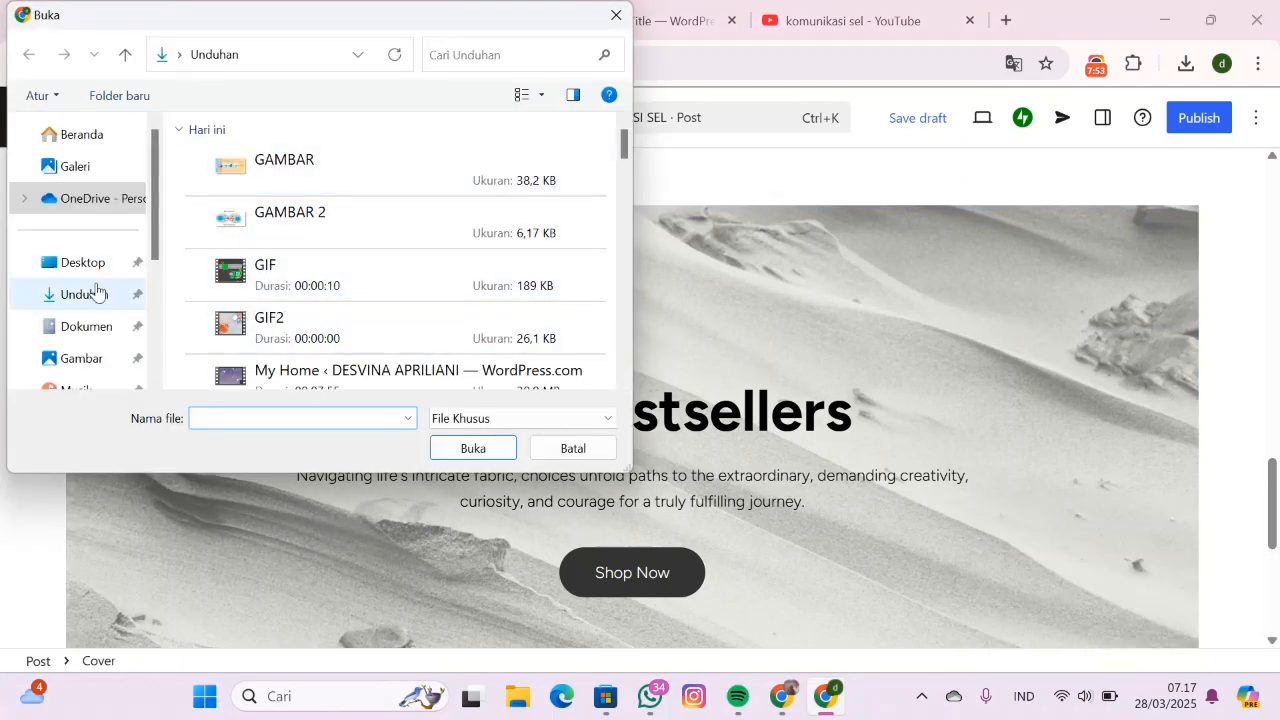
{"action": "scroll", "coordinate": [263, 290], "scroll_direction": "down", "scroll_amount": 10}
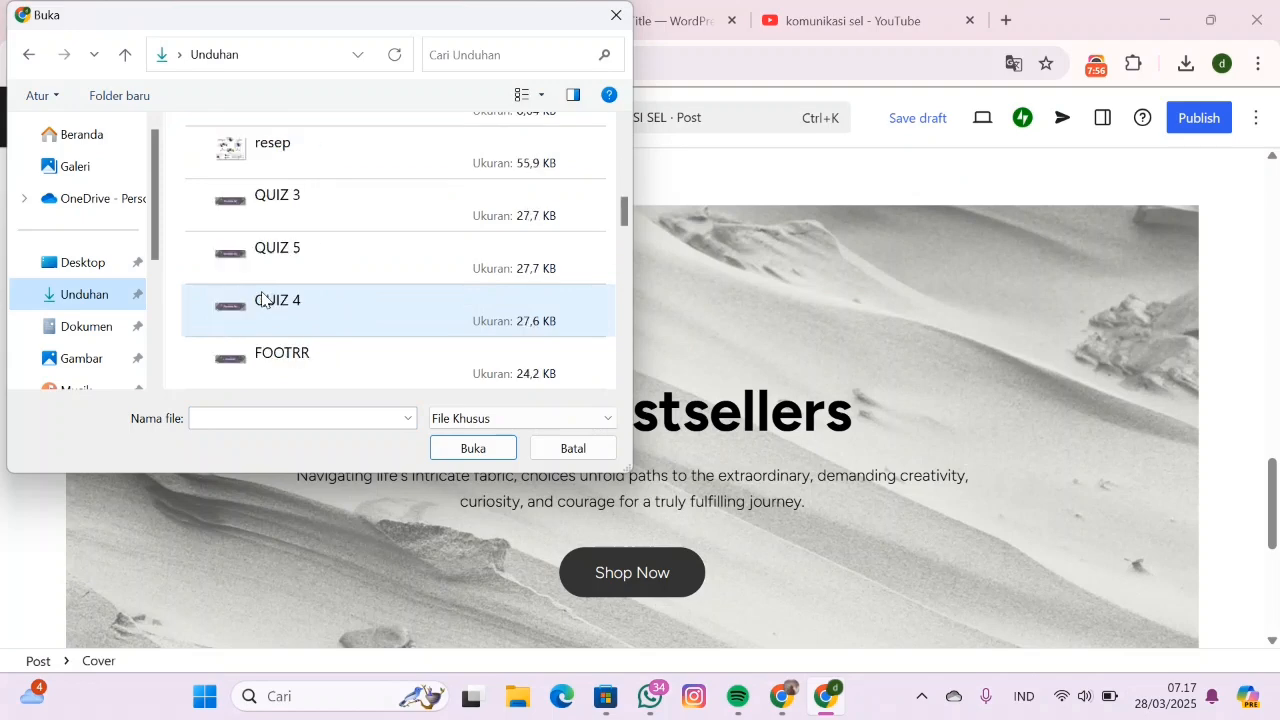
{"action": "scroll", "coordinate": [263, 297], "scroll_direction": "down", "scroll_amount": 12}
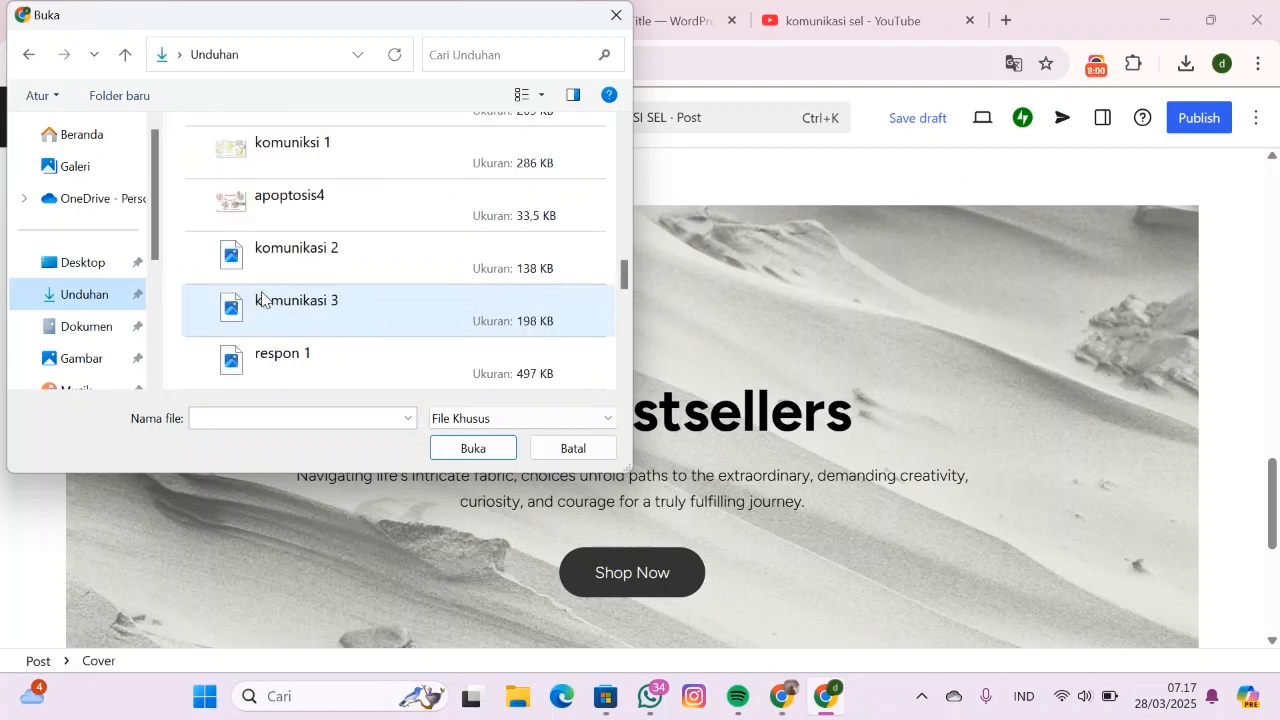
{"action": "scroll", "coordinate": [263, 297], "scroll_direction": "up", "scroll_amount": 12}
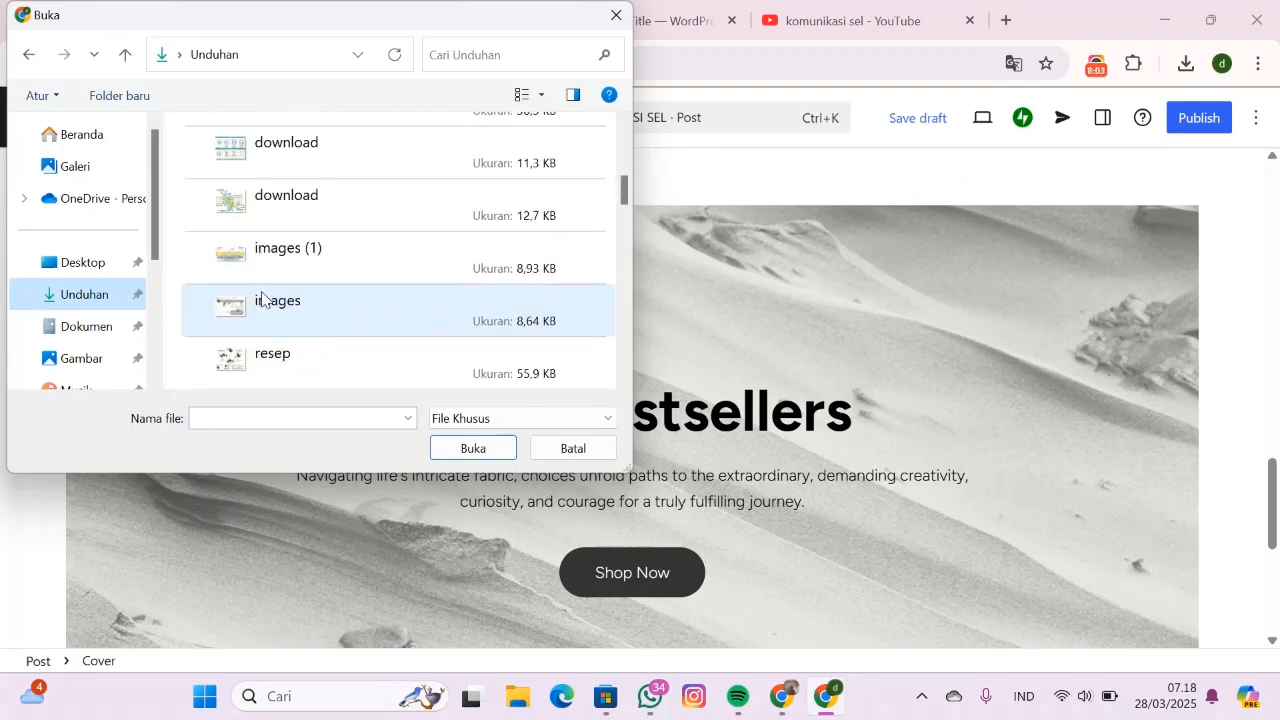
{"action": "left_click", "coordinate": [296, 168]}
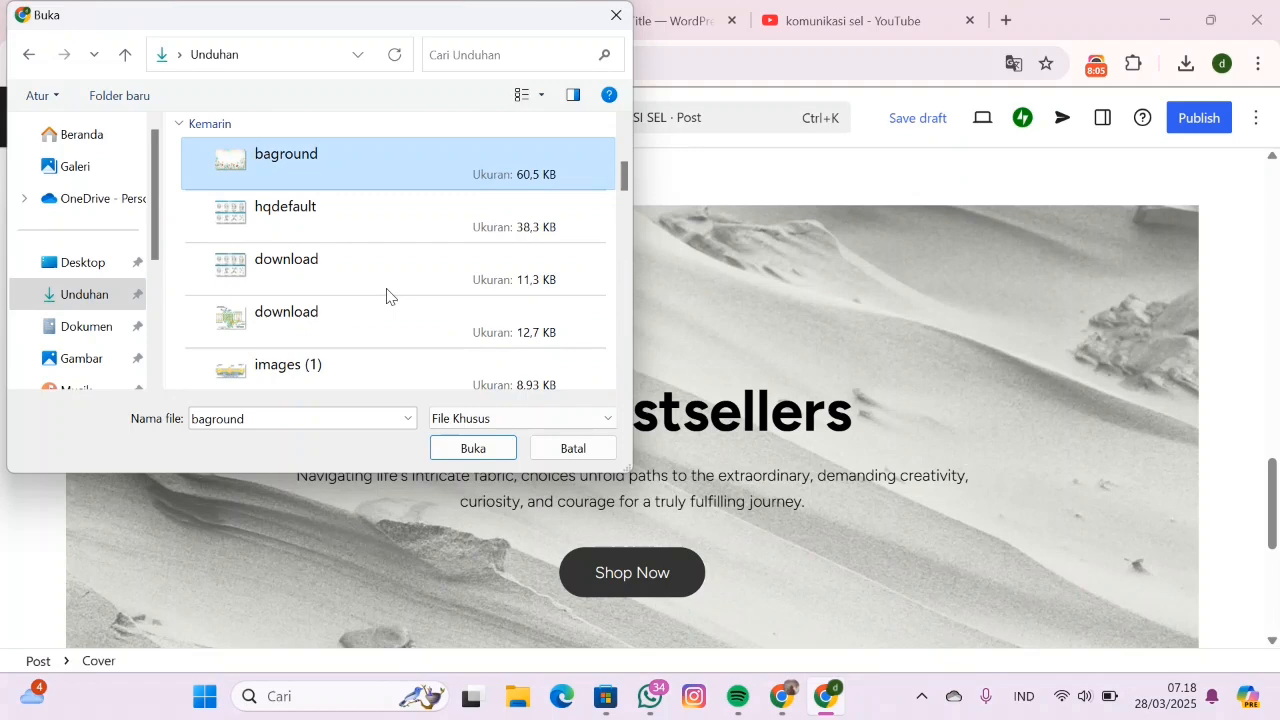
{"action": "left_click", "coordinate": [476, 452]}
{"action": "left_click", "coordinate": [1097, 65]}
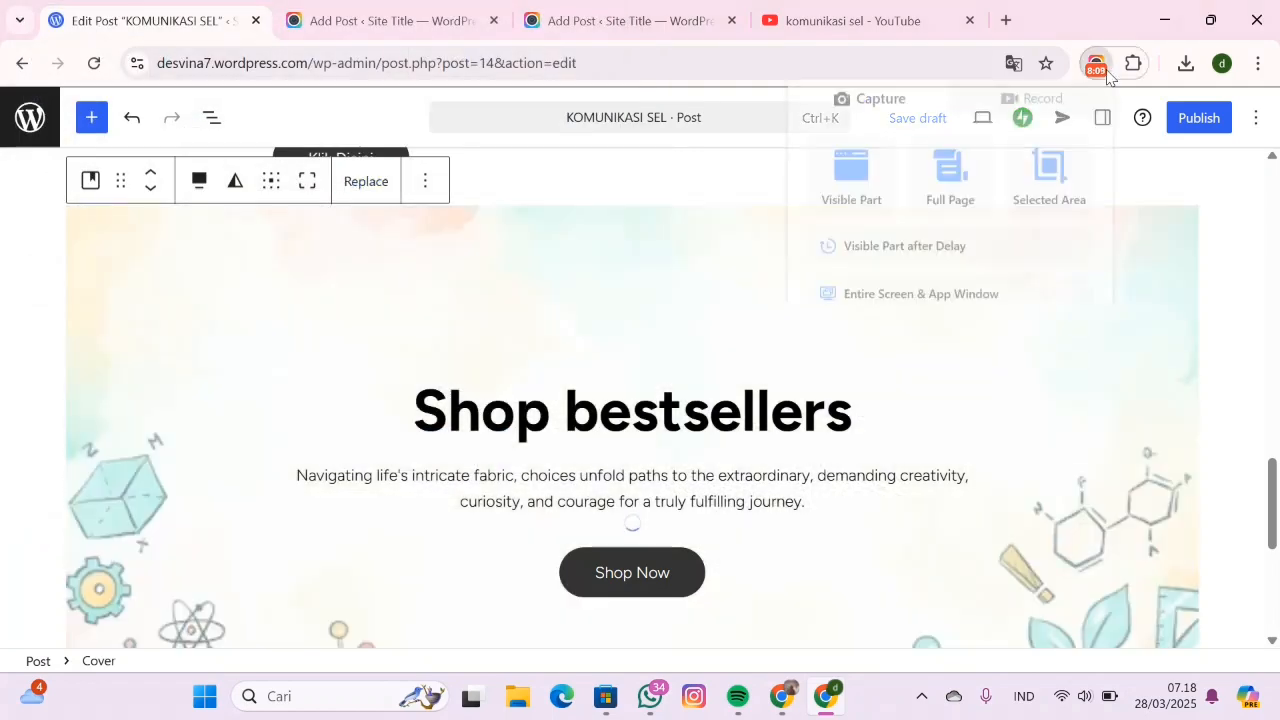
{"action": "left_click", "coordinate": [976, 108]}
{"action": "left_click", "coordinate": [1211, 166]}
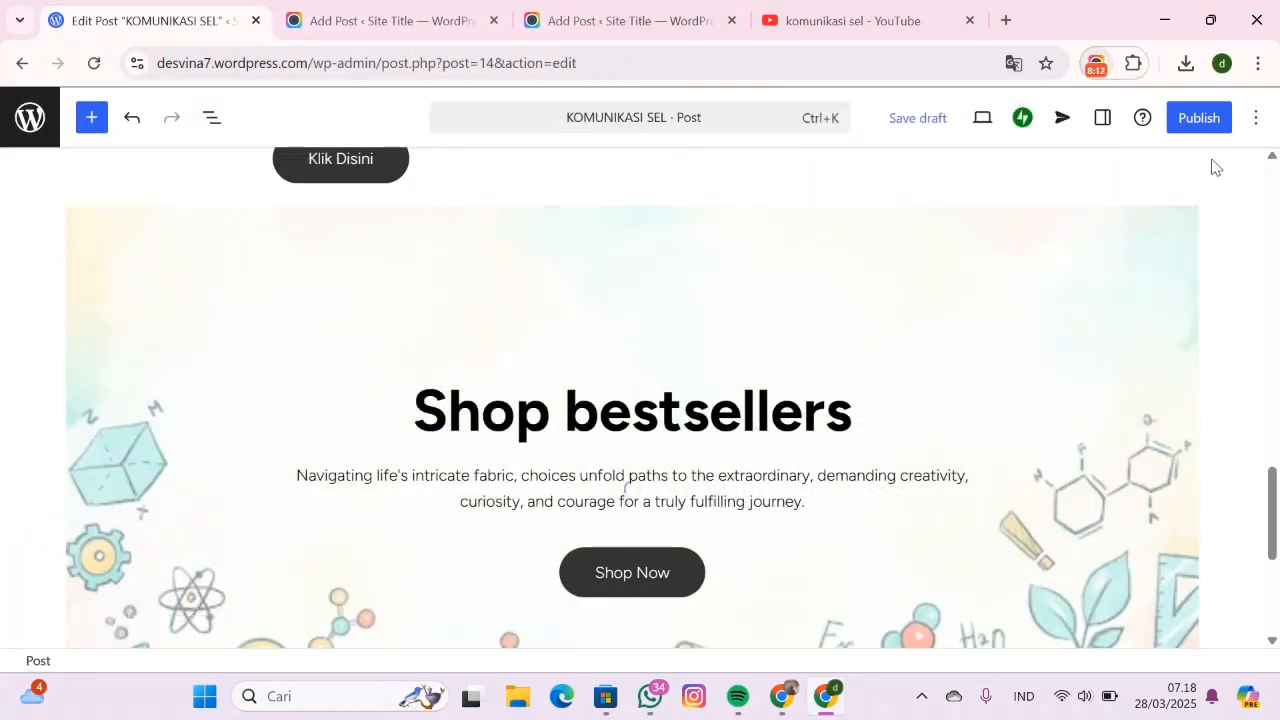
Step: Replace the cover's "Shop bestsellers" heading with "KOMUNIKASI SEL"
{"action": "scroll", "coordinate": [923, 306], "scroll_direction": "down", "scroll_amount": 2}
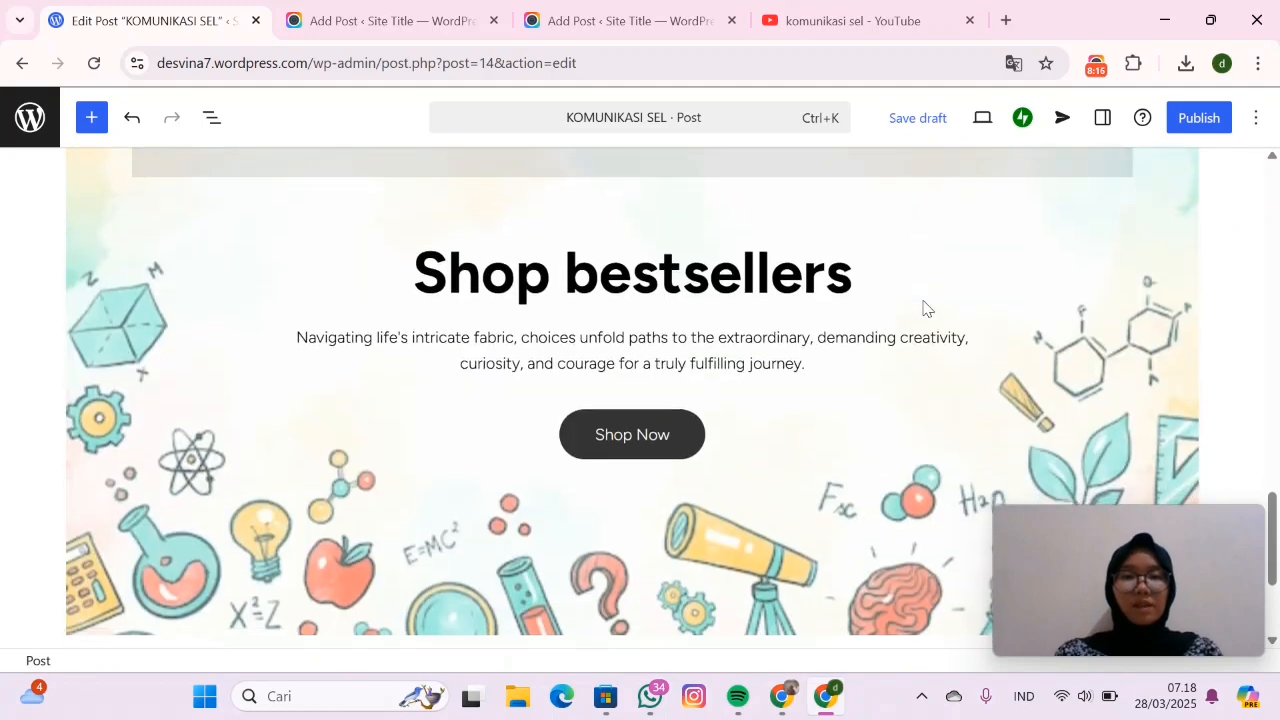
{"action": "scroll", "coordinate": [928, 309], "scroll_direction": "up", "scroll_amount": 2}
{"action": "scroll", "coordinate": [928, 309], "scroll_direction": "down", "scroll_amount": 2}
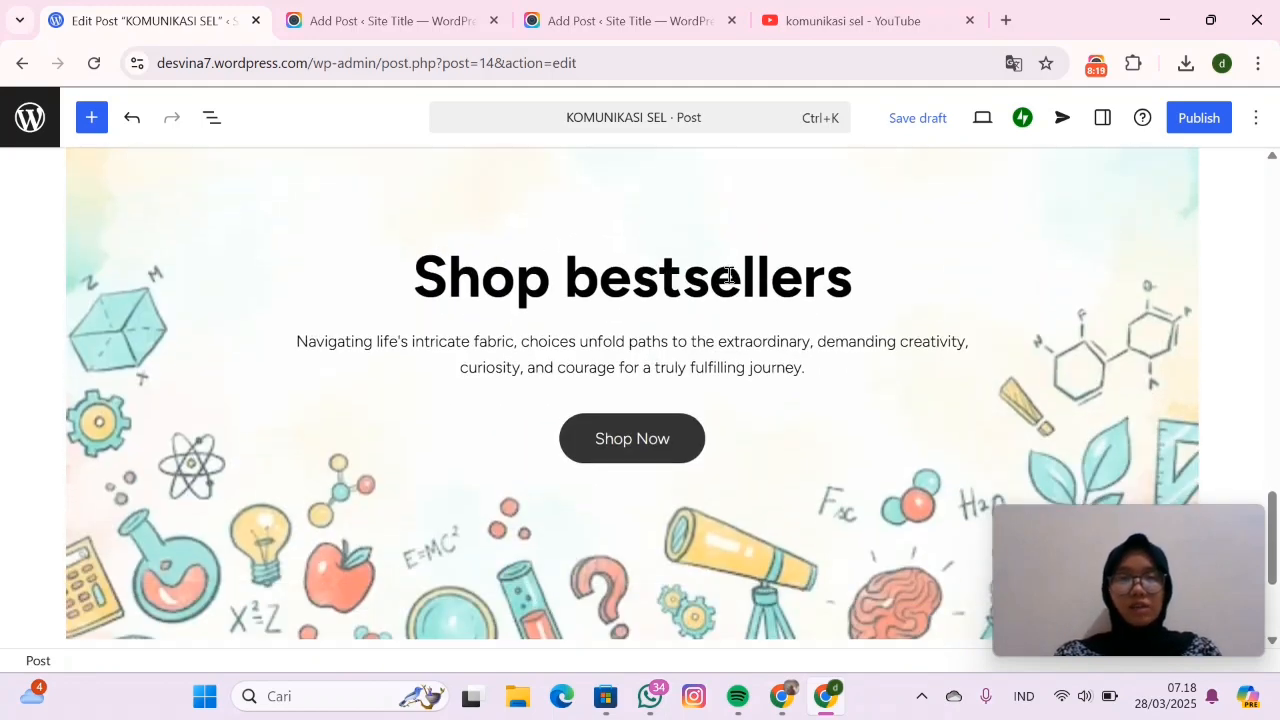
{"action": "left_click", "coordinate": [851, 279]}
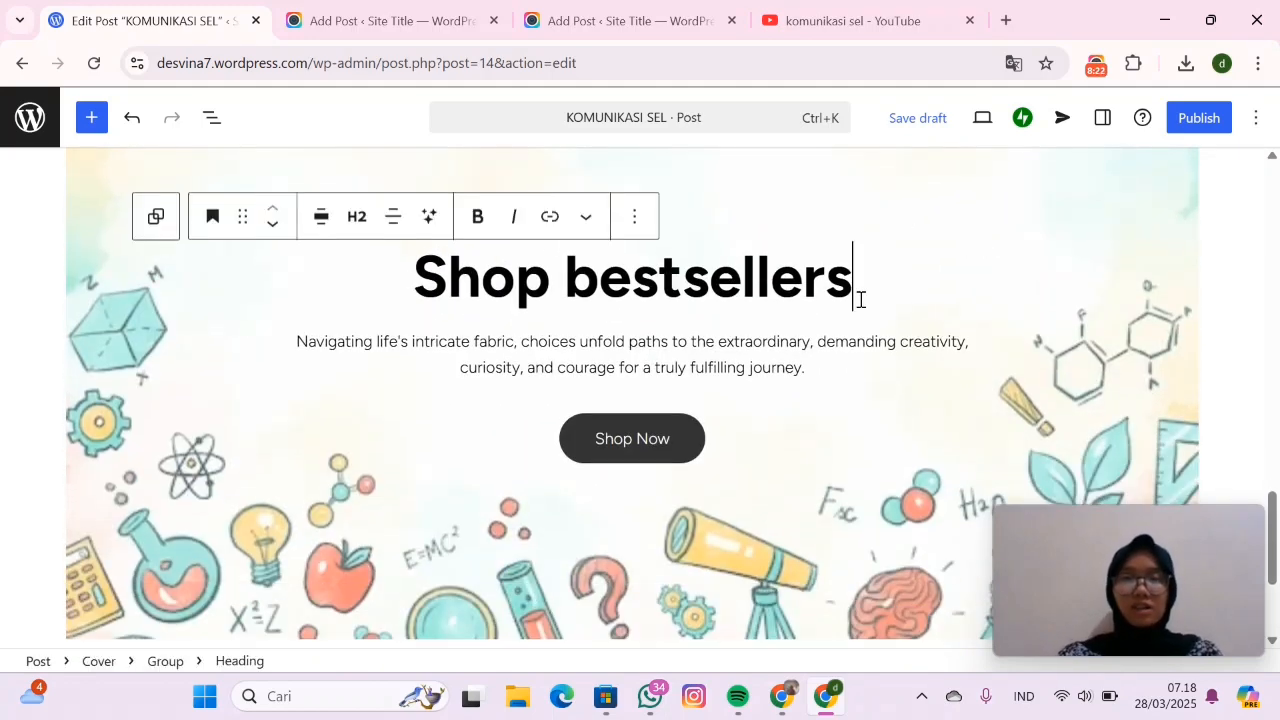
{"action": "key", "text": "BackSpace"}
{"action": "key", "text": "BackSpace"}
{"action": "key", "text": "BackSpace"}
{"action": "key", "text": "BackSpace"}
{"action": "key", "text": "BackSpace"}
{"action": "key", "text": "BackSpace"}
{"action": "key", "text": "BackSpace"}
{"action": "key", "text": "BackSpace"}
{"action": "key", "text": "BackSpace"}
{"action": "key", "text": "BackSpace"}
{"action": "key", "text": "BackSpace"}
{"action": "key", "text": "BackSpace"}
{"action": "key", "text": "BackSpace"}
{"action": "key", "text": "BackSpace"}
{"action": "key", "text": "BackSpace"}
{"action": "key", "text": "BackSpace"}
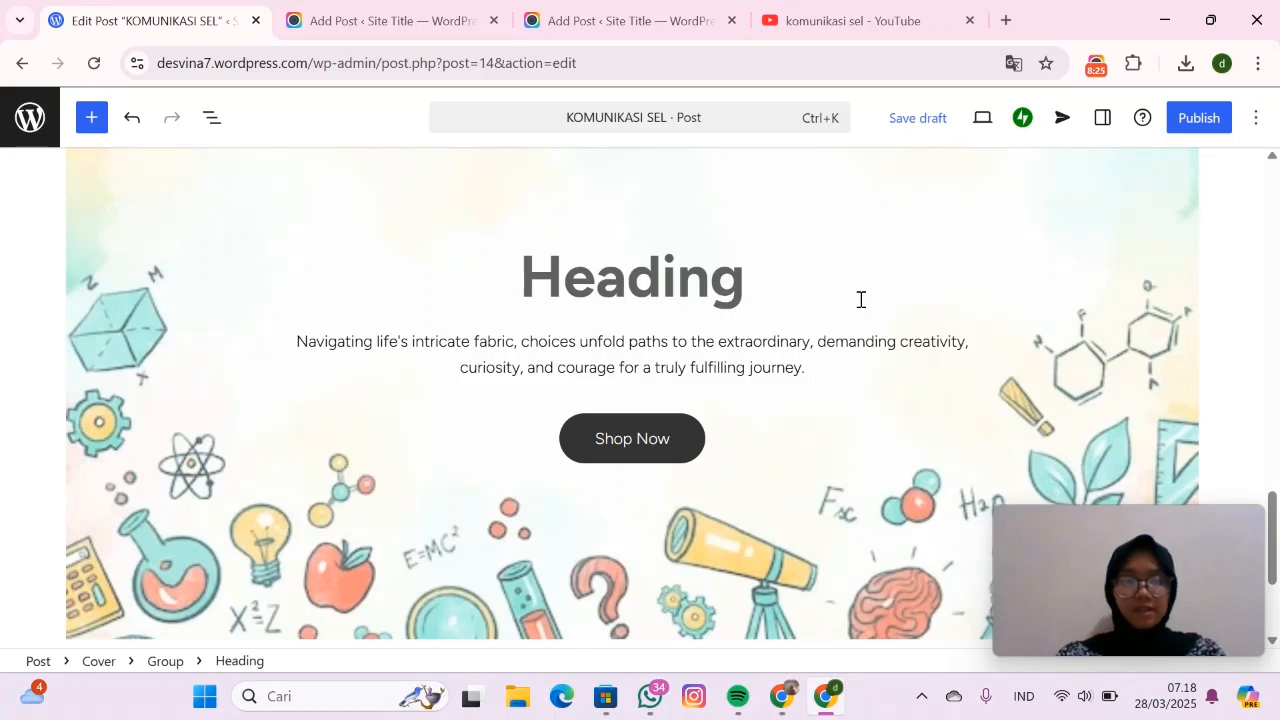
{"action": "type", "text": "KOMUNIKASI SEL"}
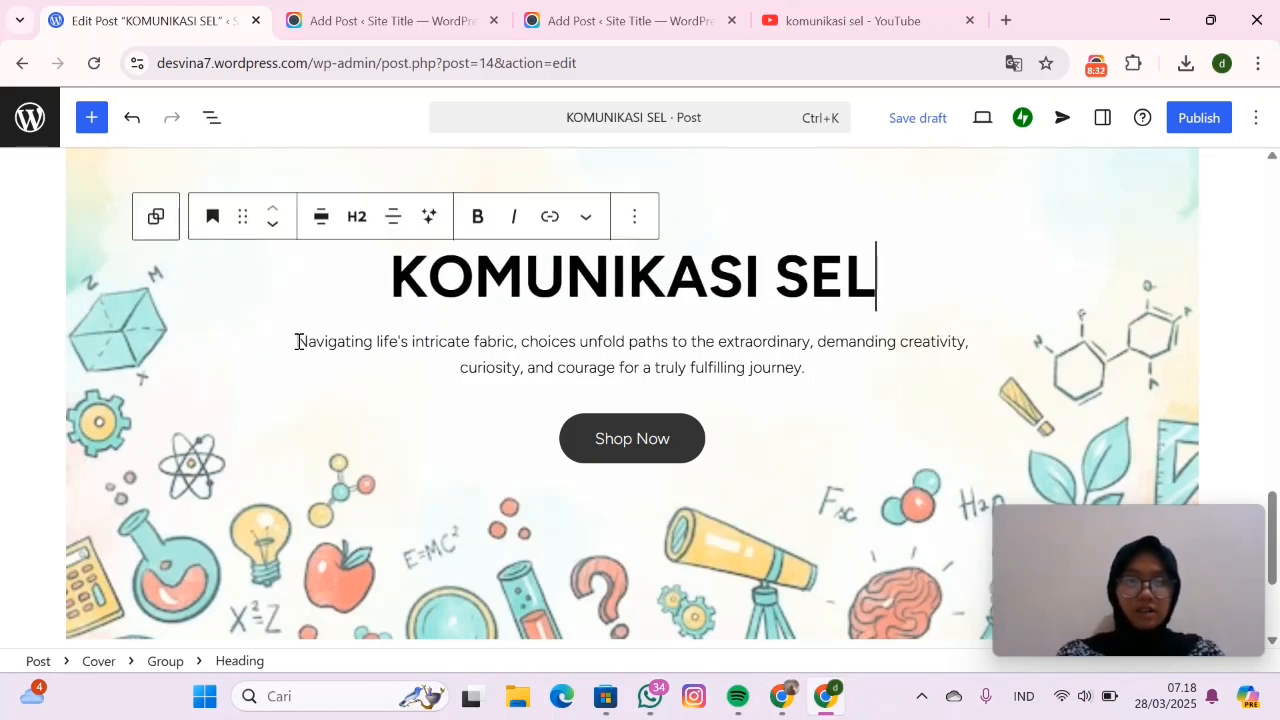
Step: Replace the placeholder paragraph under the cover's heading with "Komunikasi sel adalah...."
{"action": "left_click_drag", "start_coordinate": [300, 340], "coordinate": [760, 380]}
{"action": "left_click", "coordinate": [594, 358]}
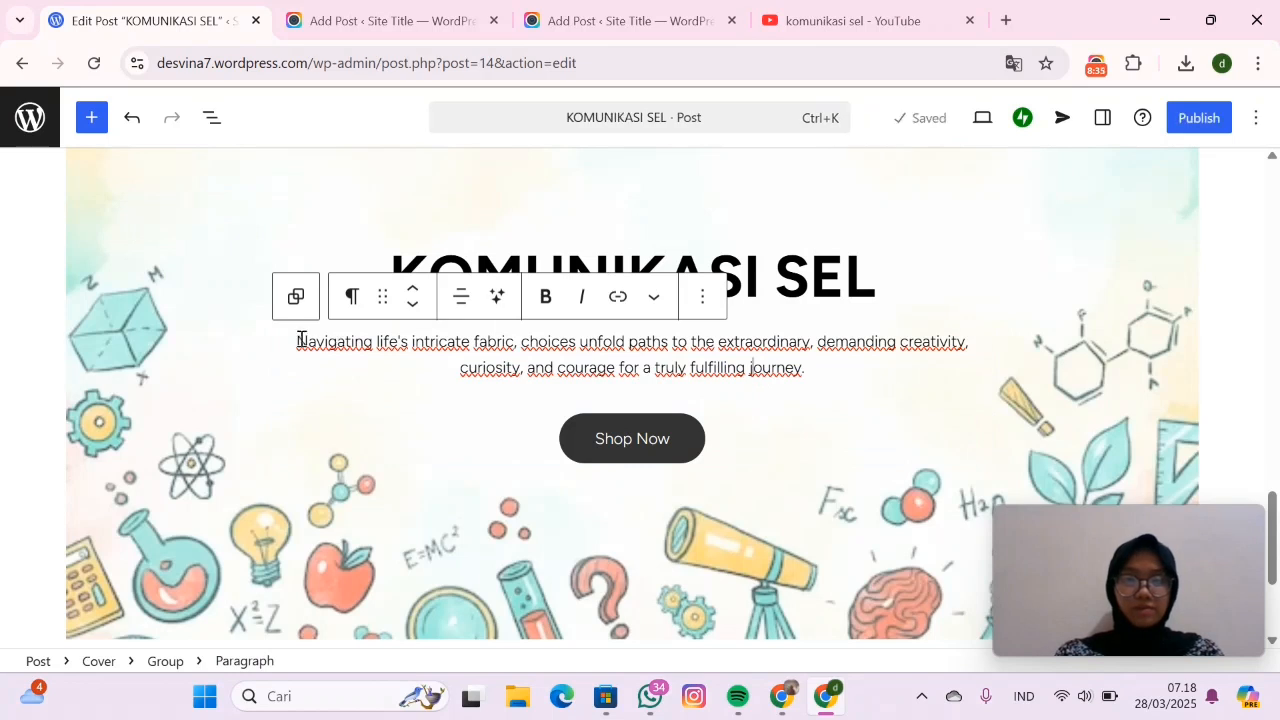
{"action": "left_click_drag", "start_coordinate": [300, 341], "coordinate": [806, 364]}
{"action": "key", "text": "BackSpace"}
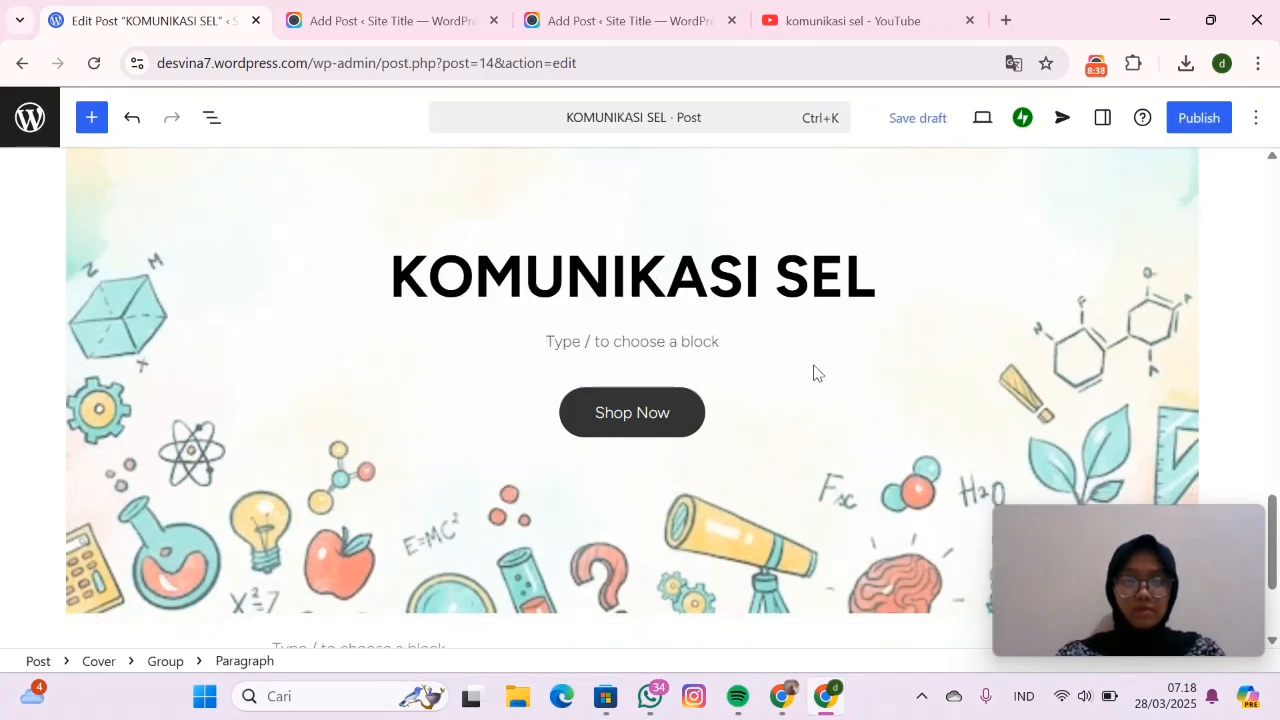
{"action": "type", "text": "Kom"}
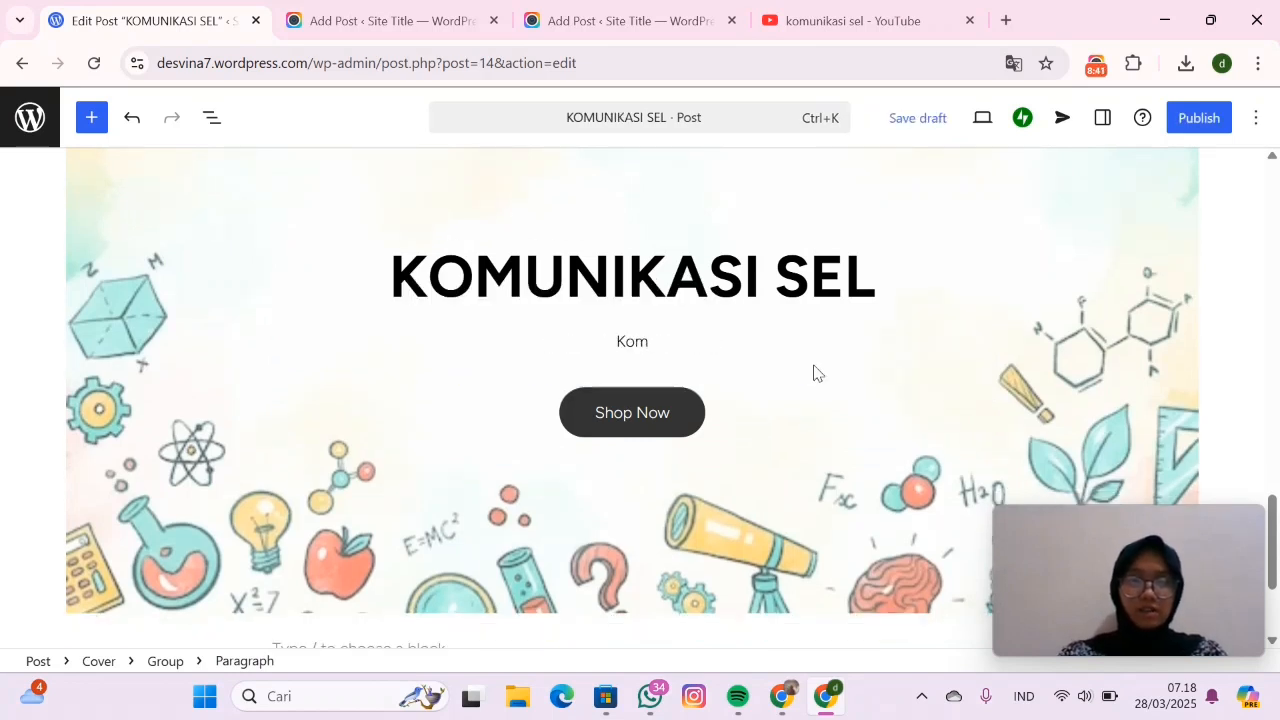
{"action": "type", "text": "unikasi sel ada"}
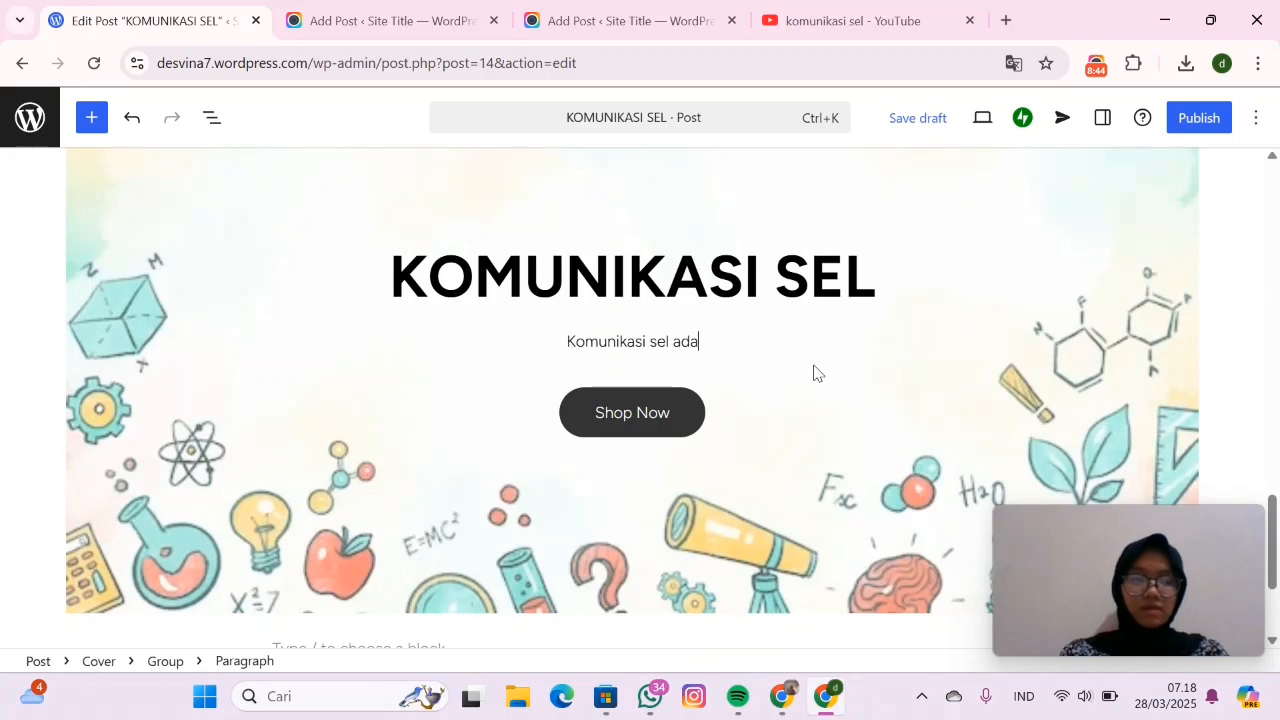
{"action": "type", "text": "lah...."}
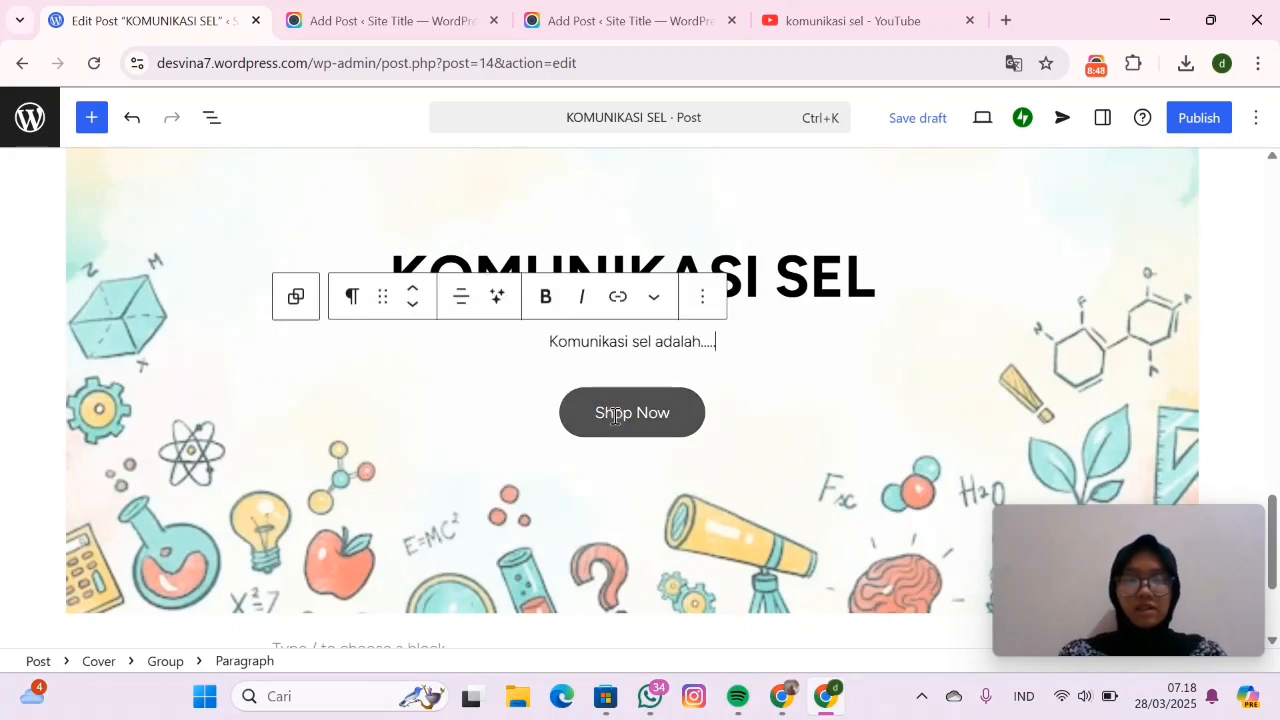
{"action": "left_click", "coordinate": [615, 416]}
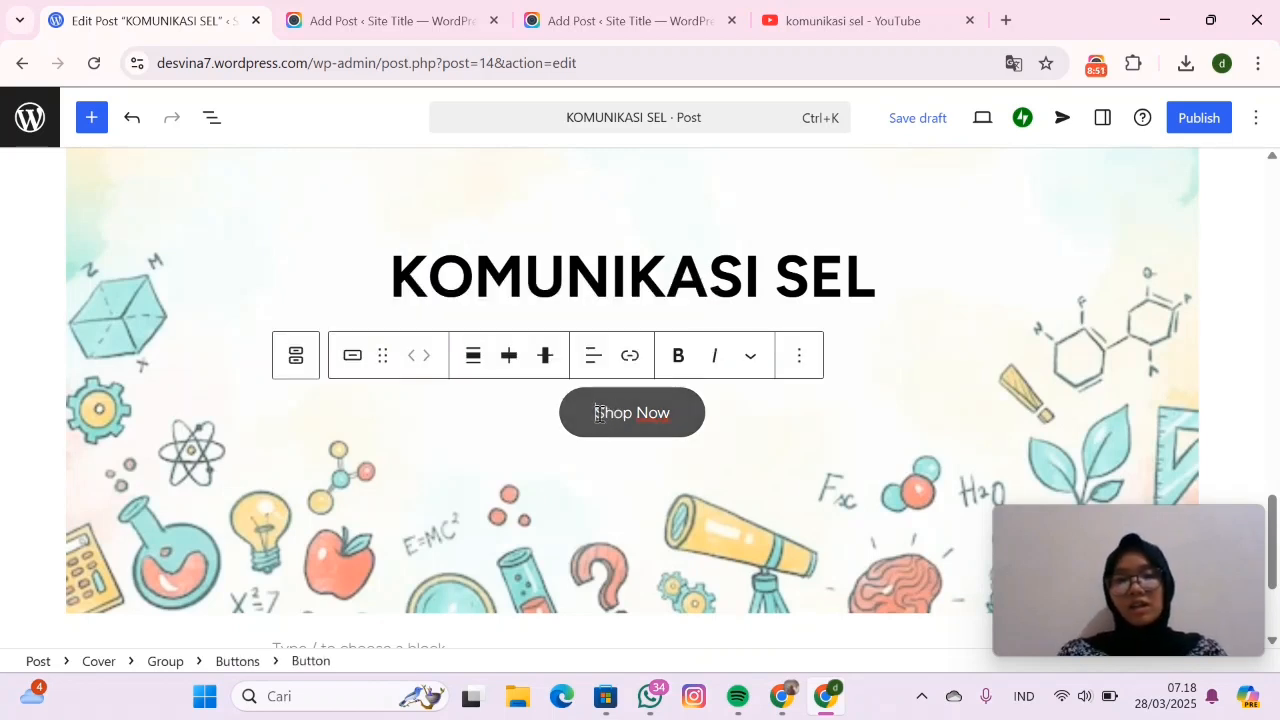
{"action": "scroll", "coordinate": [1118, 250], "scroll_direction": "up", "scroll_amount": 5}
{"action": "right_click", "coordinate": [1117, 254]}
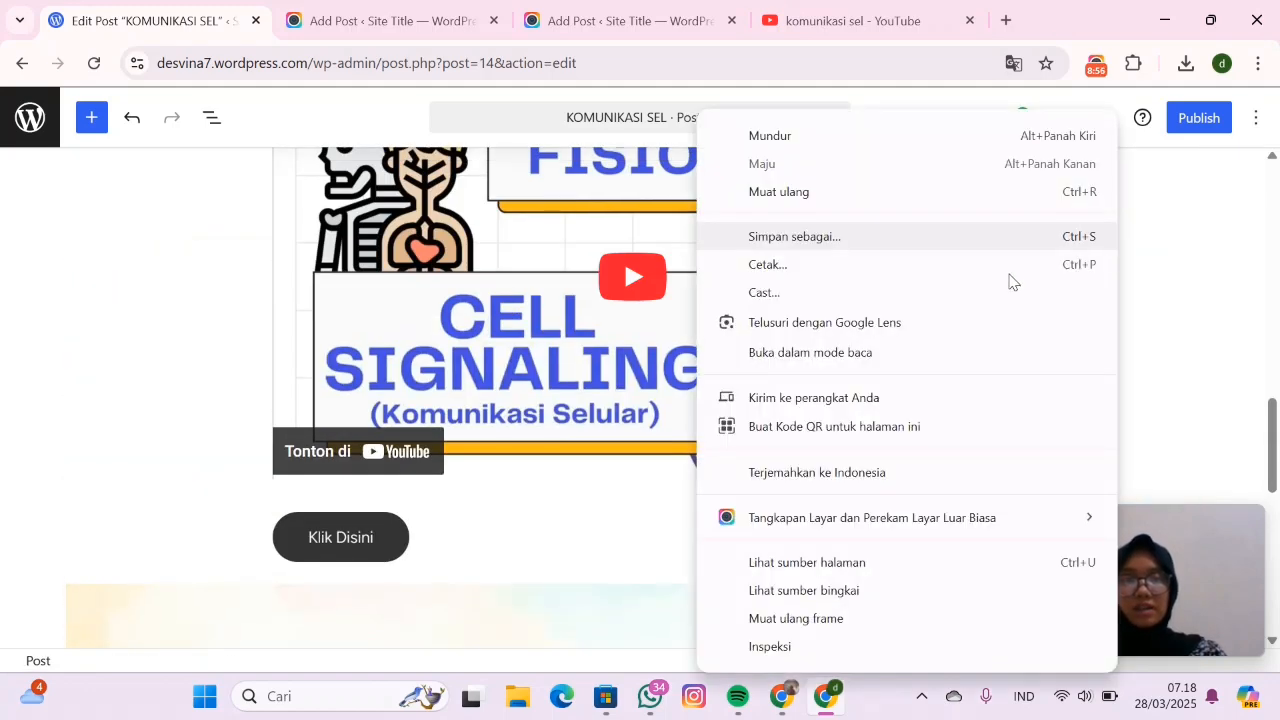
{"action": "left_click", "coordinate": [575, 537]}
{"action": "scroll", "coordinate": [575, 535], "scroll_direction": "down", "scroll_amount": 5}
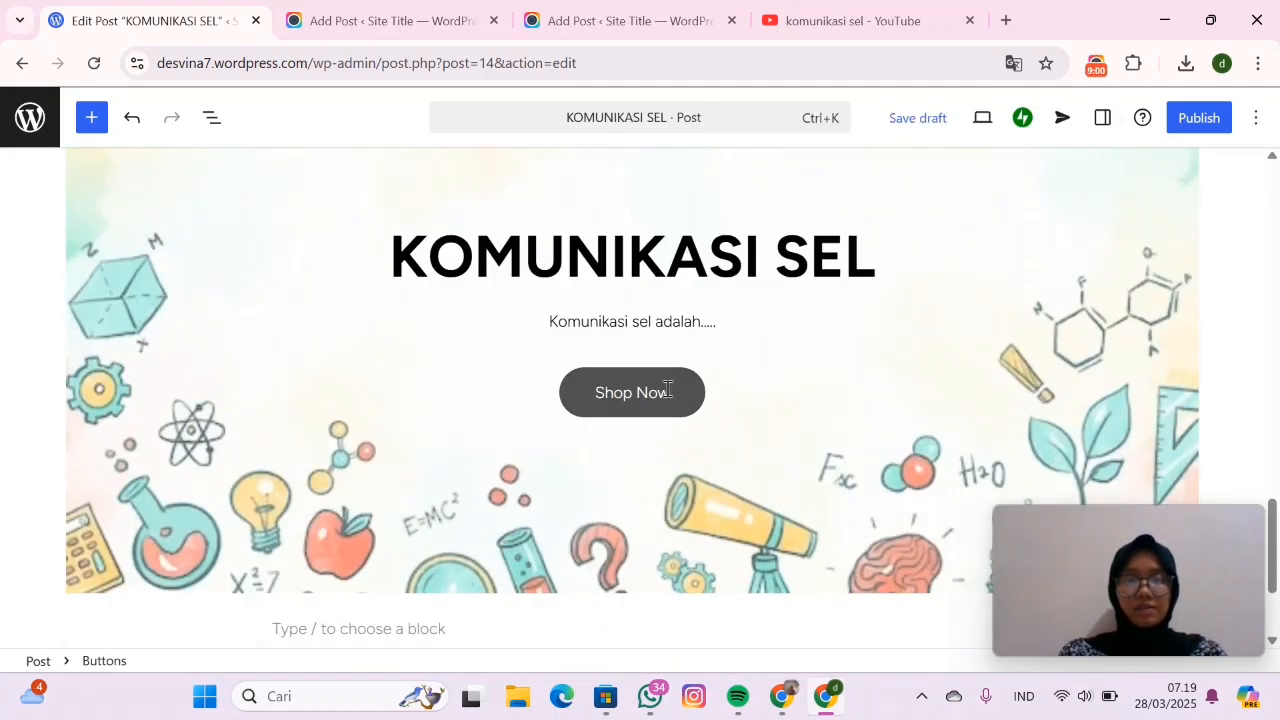
Step: Replace the "Shop Now" label of the cover's button with "Baca Selengkapnya....."
{"action": "left_click", "coordinate": [668, 390]}
{"action": "key", "text": "BackSpace"}
{"action": "key", "text": "BackSpace"}
{"action": "key", "text": "BackSpace"}
{"action": "key", "text": "BackSpace"}
{"action": "key", "text": "BackSpace"}
{"action": "key", "text": "BackSpace"}
{"action": "key", "text": "BackSpace"}
{"action": "key", "text": "BackSpace"}
{"action": "key", "text": "BackSpace"}
{"action": "key", "text": "BackSpace"}
{"action": "key", "text": "BackSpace"}
{"action": "key", "text": "BackSpace"}
{"action": "key", "text": "Return"}
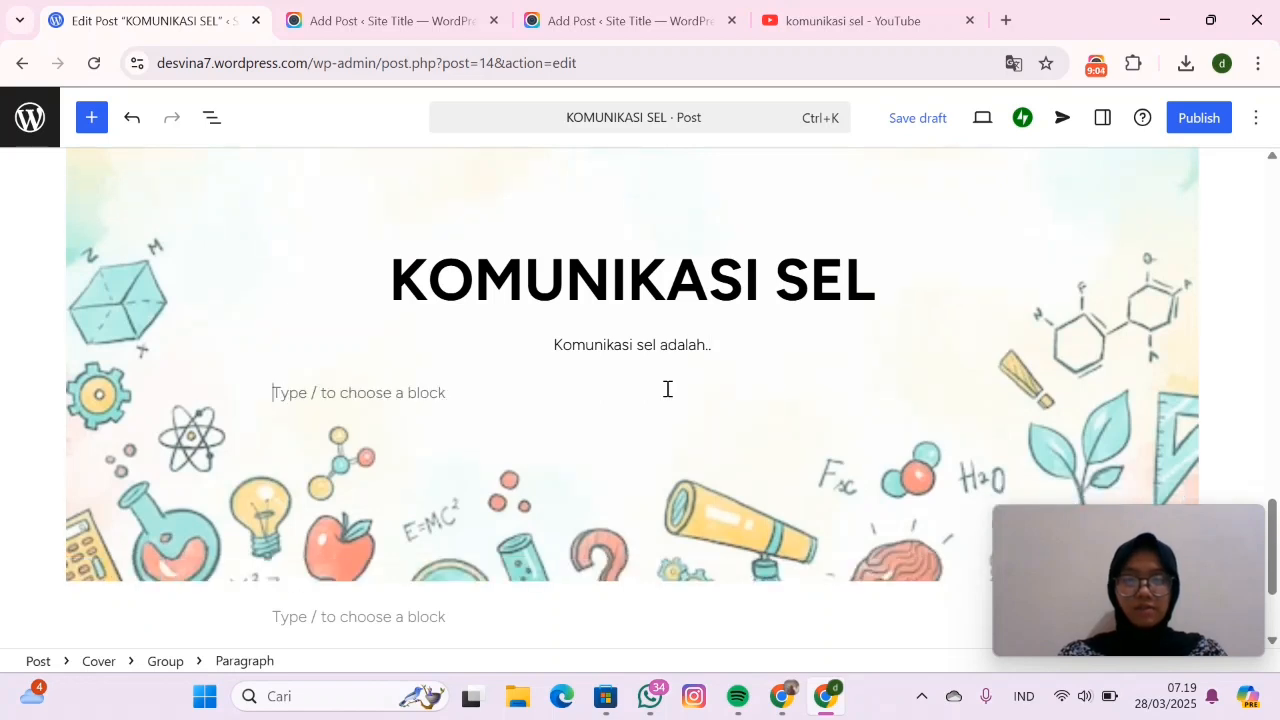
{"action": "left_click", "coordinate": [130, 119]}
{"action": "left_click", "coordinate": [130, 119]}
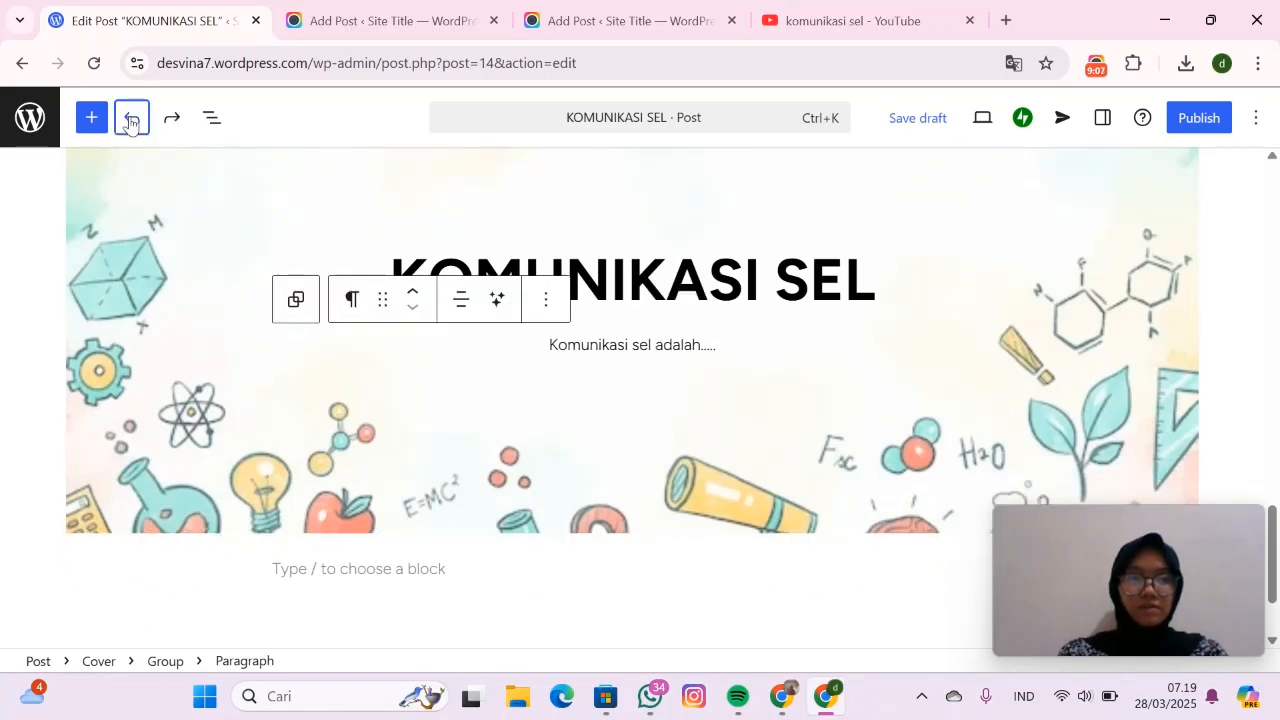
{"action": "left_click", "coordinate": [130, 119]}
{"action": "type", "text": "Se"}
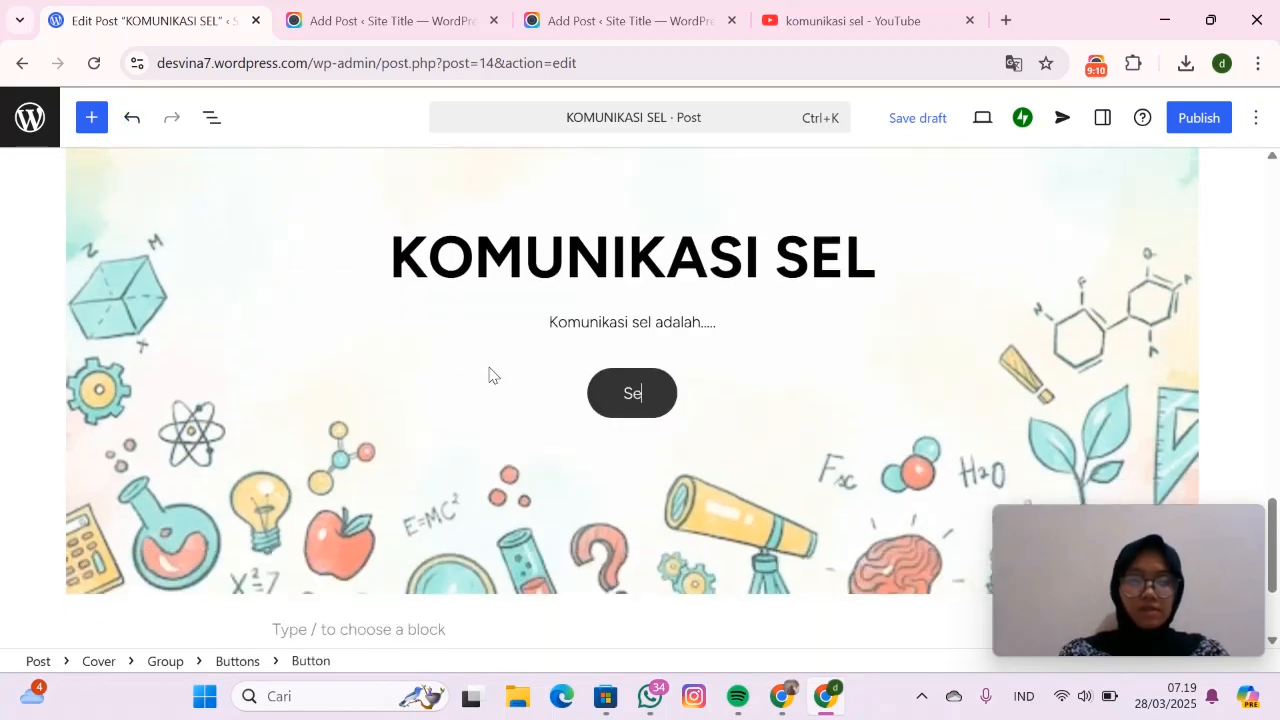
{"action": "key", "text": "BackSpace"}
{"action": "key", "text": "BackSpace"}
{"action": "type", "text": "Baca "}
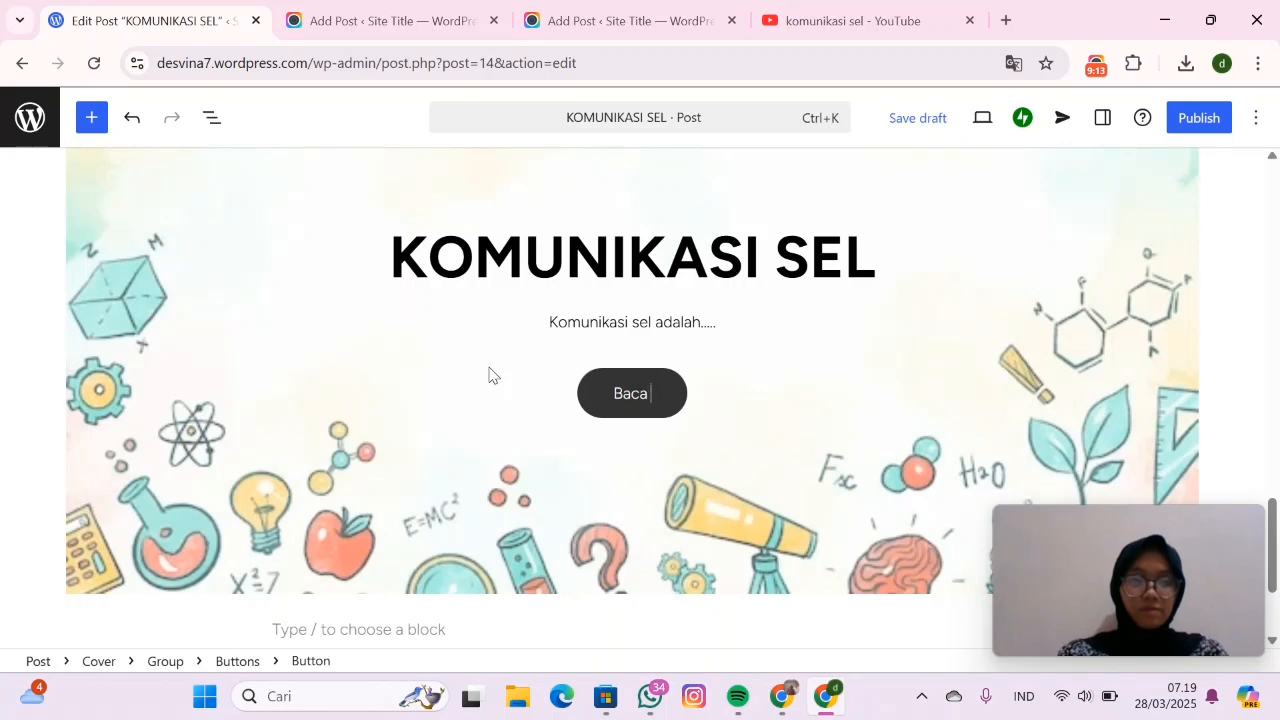
{"action": "type", "text": "Selengkapn"}
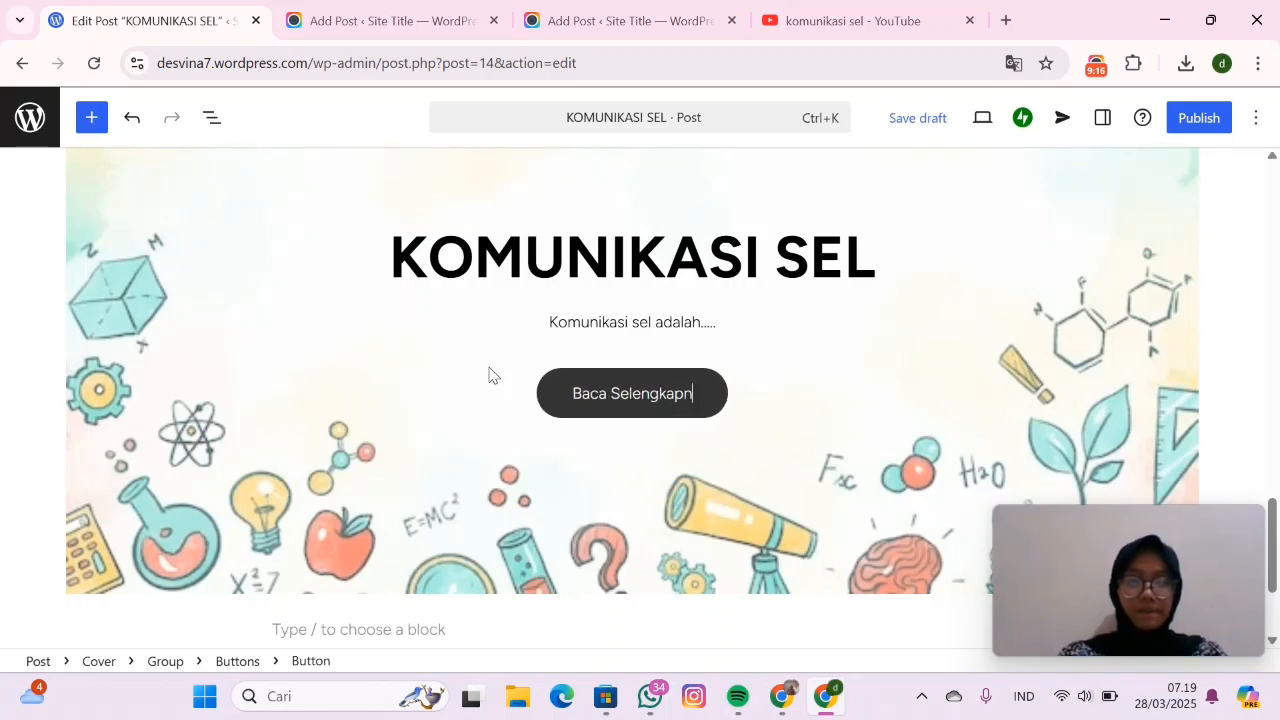
{"action": "type", "text": "ya....."}
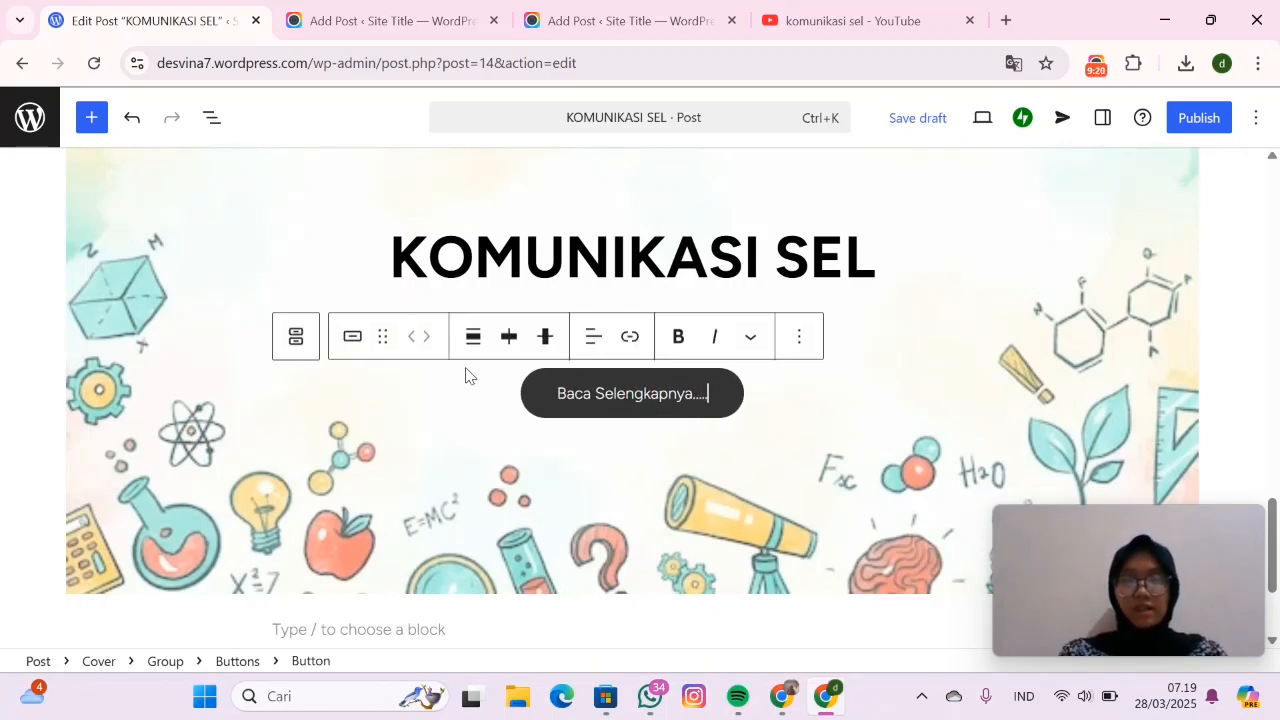
{"action": "left_click_drag", "start_coordinate": [558, 393], "coordinate": [767, 373]}
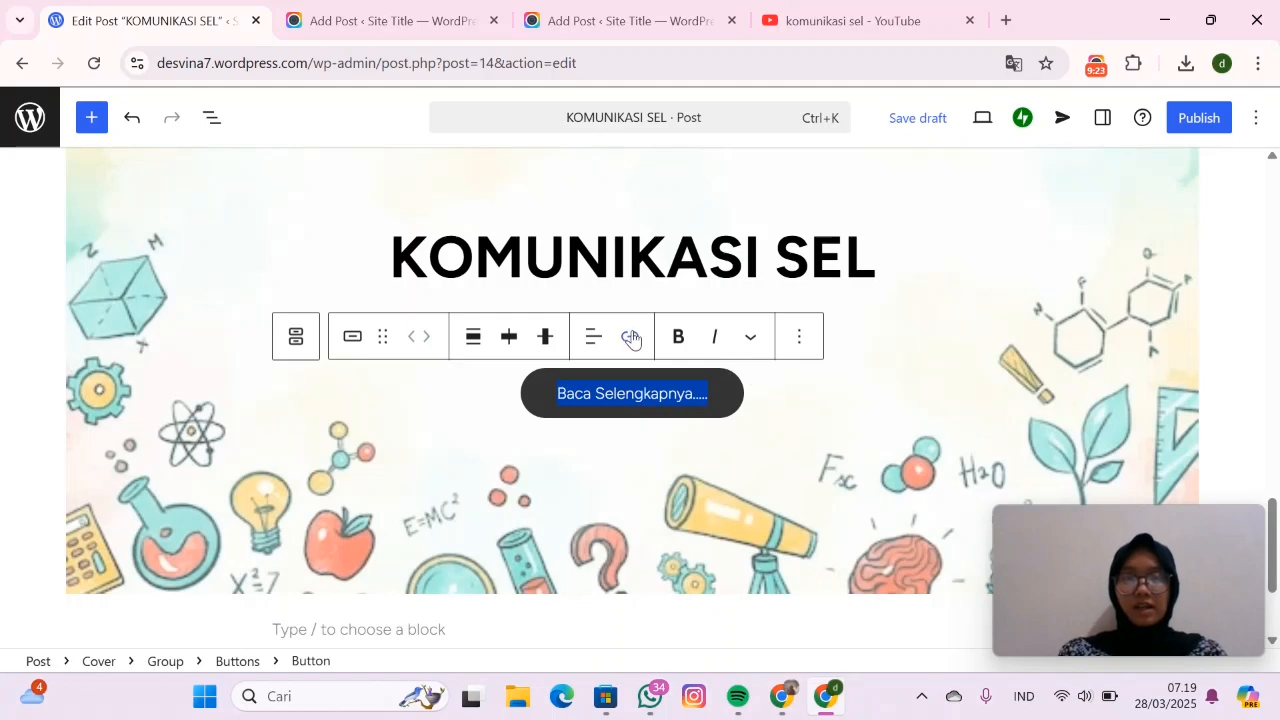
{"action": "left_click", "coordinate": [666, 397]}
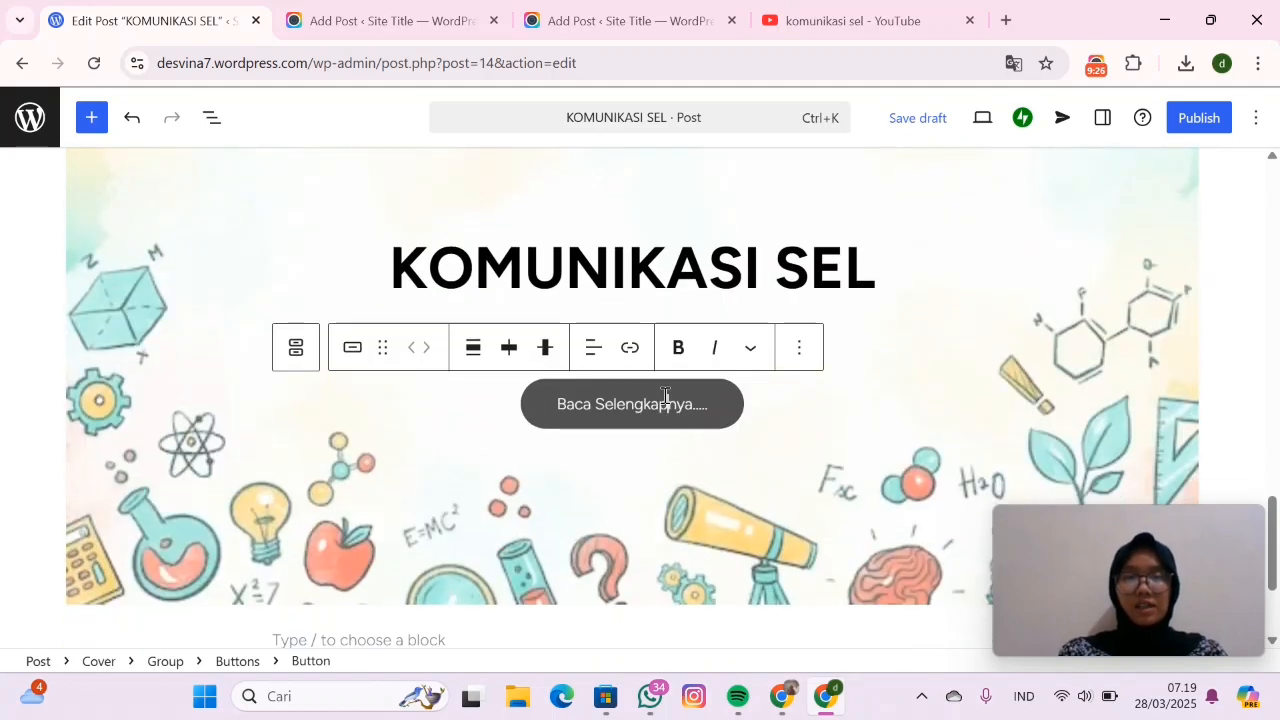
Step: Insert a Social Icons block in the empty paragraph below the cover
{"action": "scroll", "coordinate": [666, 397], "scroll_direction": "down", "scroll_amount": 2}
{"action": "left_click", "coordinate": [559, 480]}
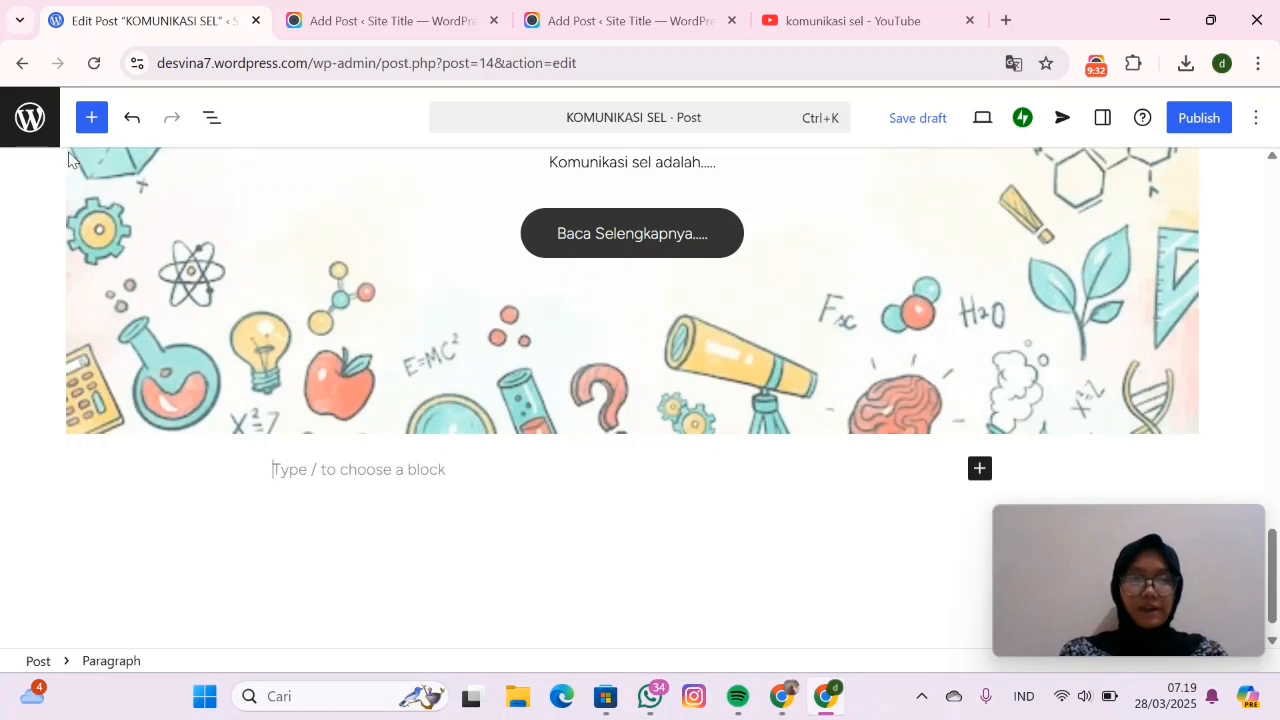
{"action": "left_click", "coordinate": [84, 124]}
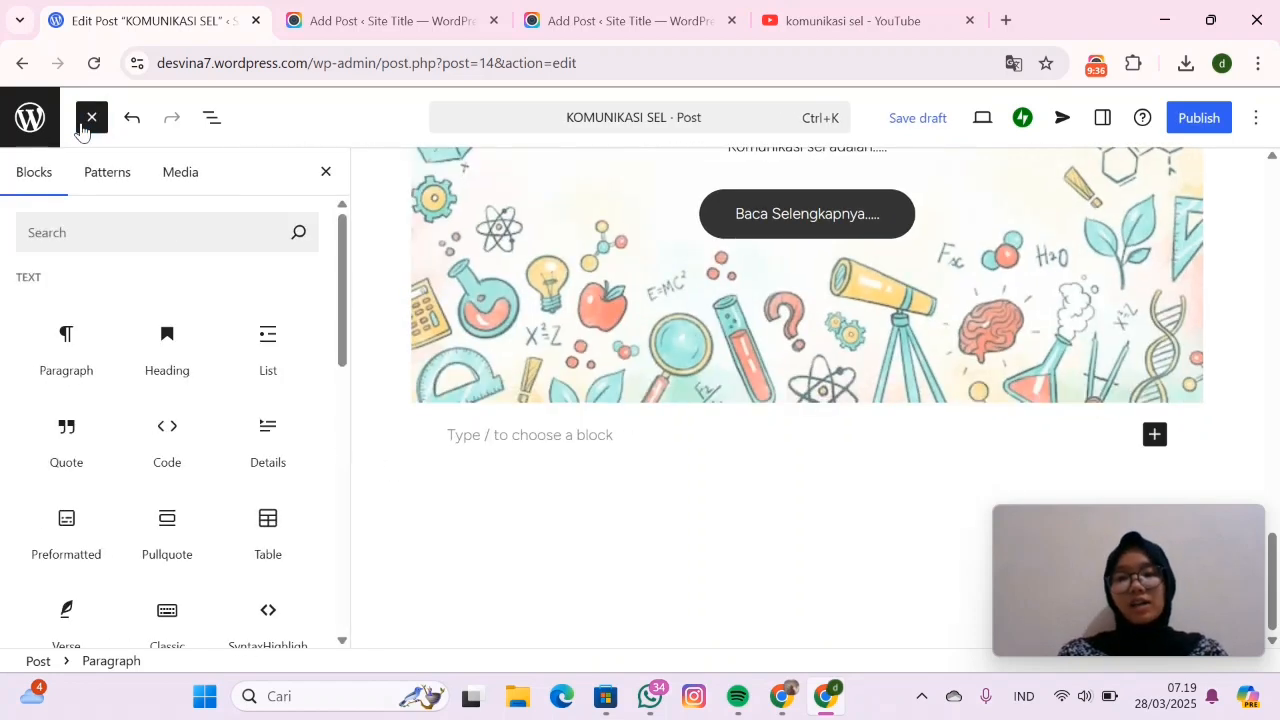
{"action": "left_click", "coordinate": [174, 232]}
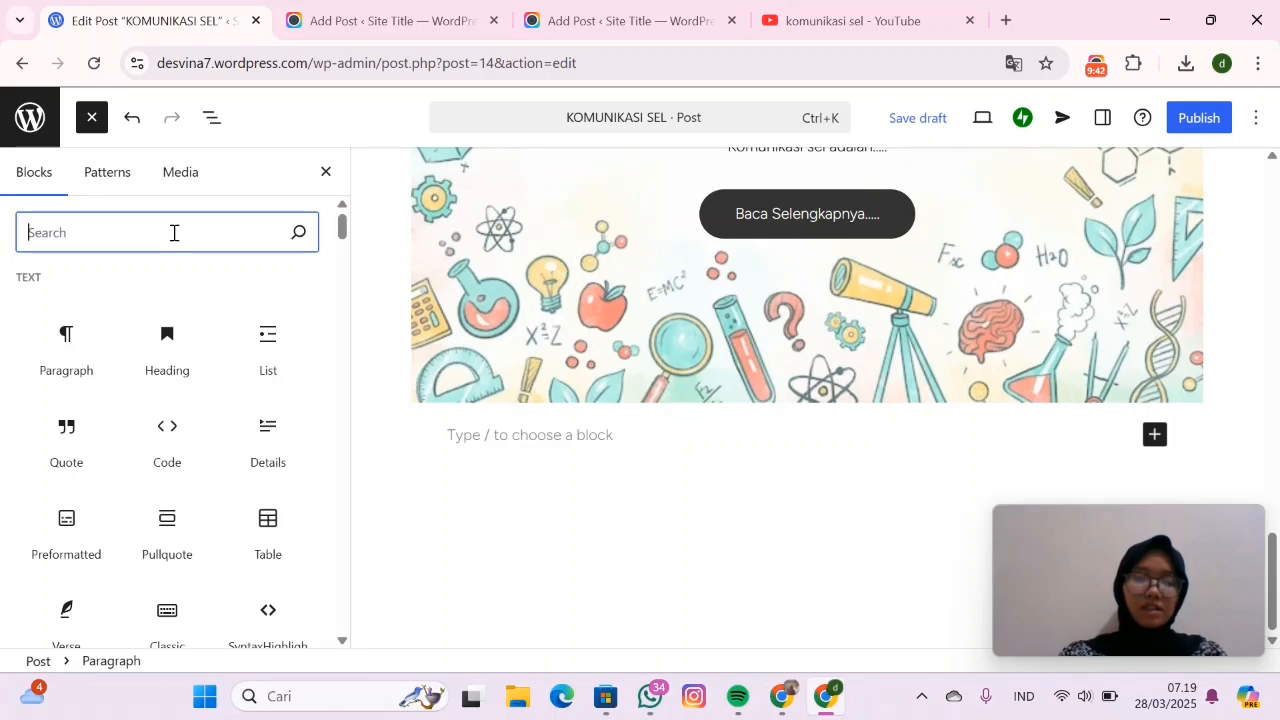
{"action": "type", "text": "ico"}
{"action": "mouse_move", "coordinate": [100, 310]}
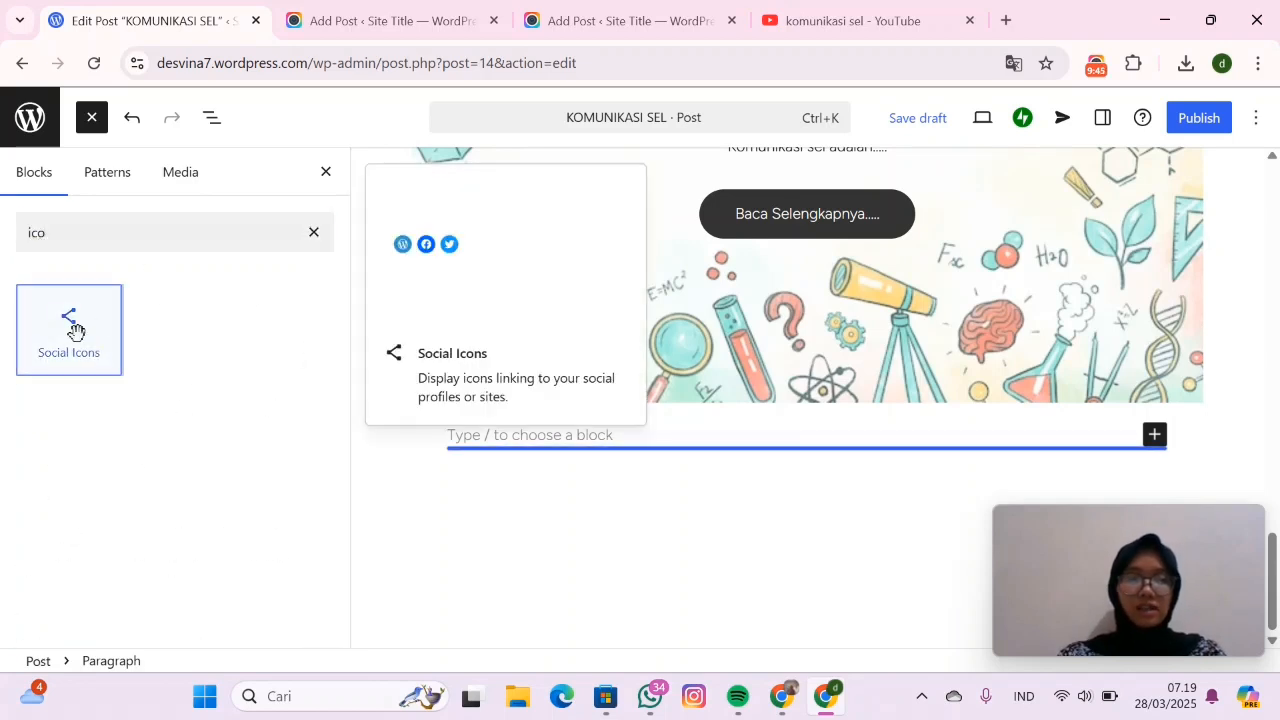
{"action": "left_click", "coordinate": [72, 326]}
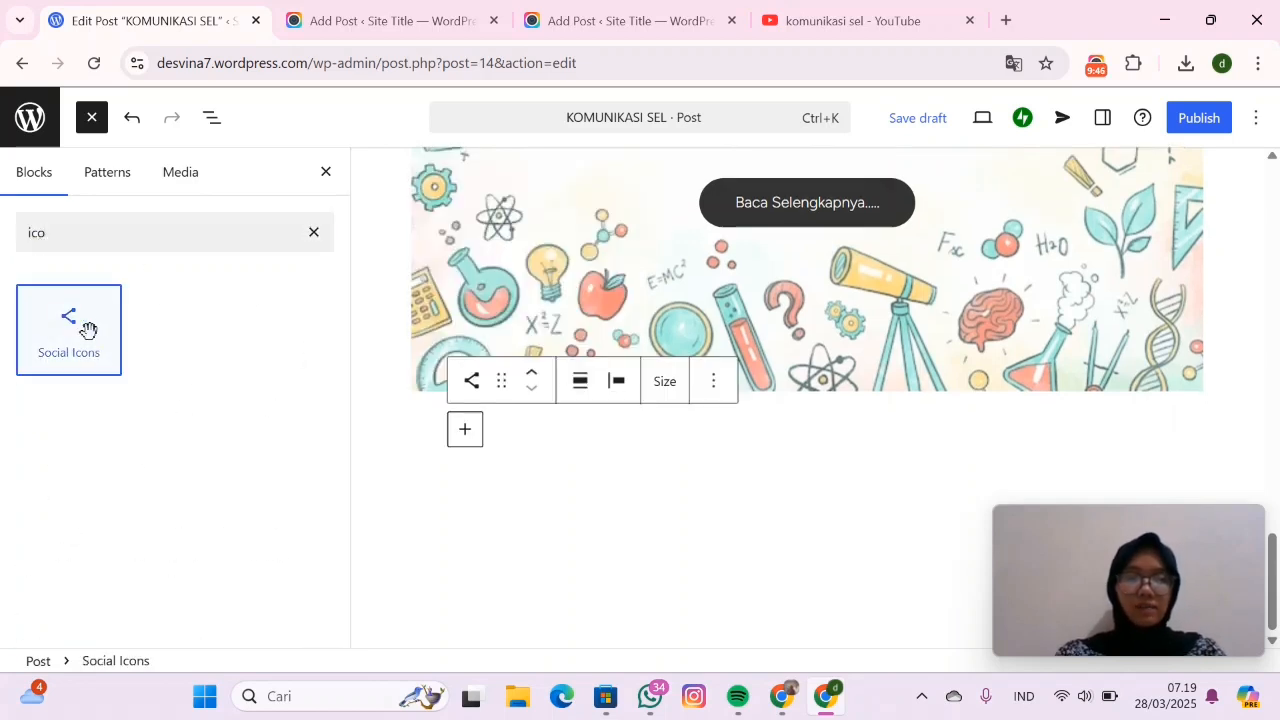
{"action": "left_click", "coordinate": [328, 171]}
Step: Add Instagram, TikTok and YouTube icons to the Social Icons block
{"action": "left_click", "coordinate": [288, 474]}
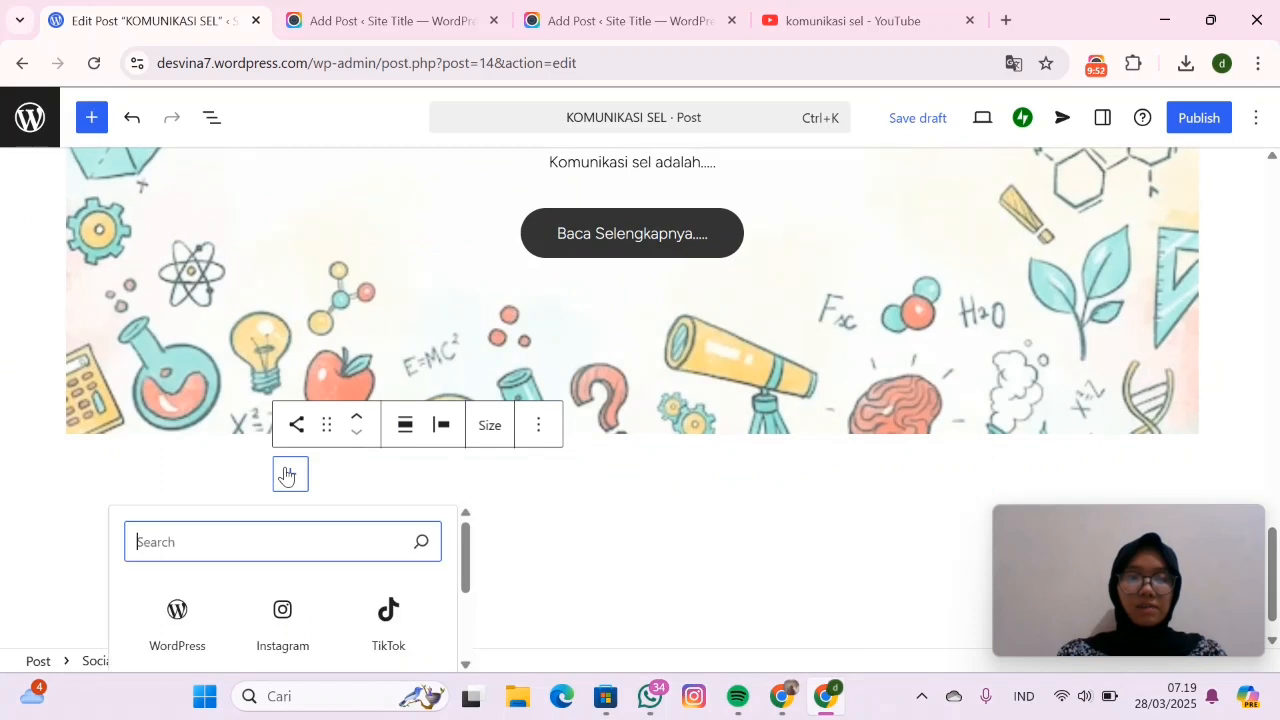
{"action": "scroll", "coordinate": [276, 600], "scroll_direction": "down", "scroll_amount": 1}
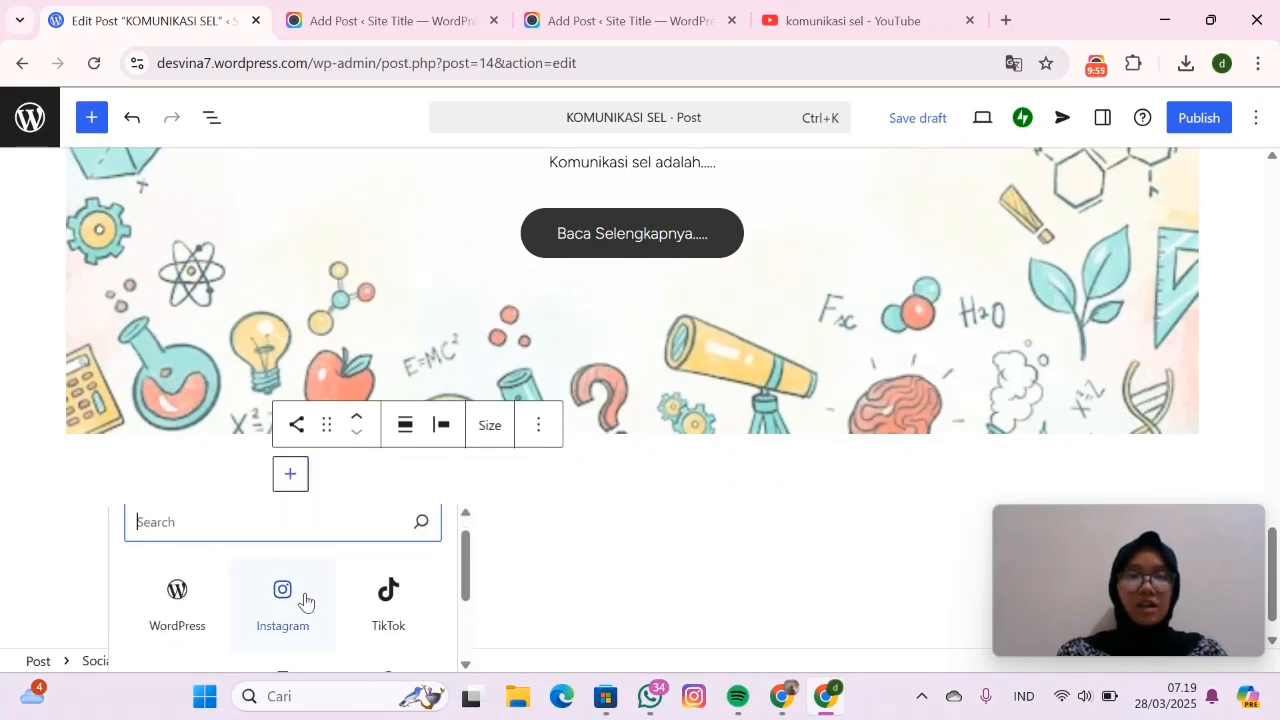
{"action": "left_click", "coordinate": [305, 600]}
{"action": "left_click", "coordinate": [347, 474]}
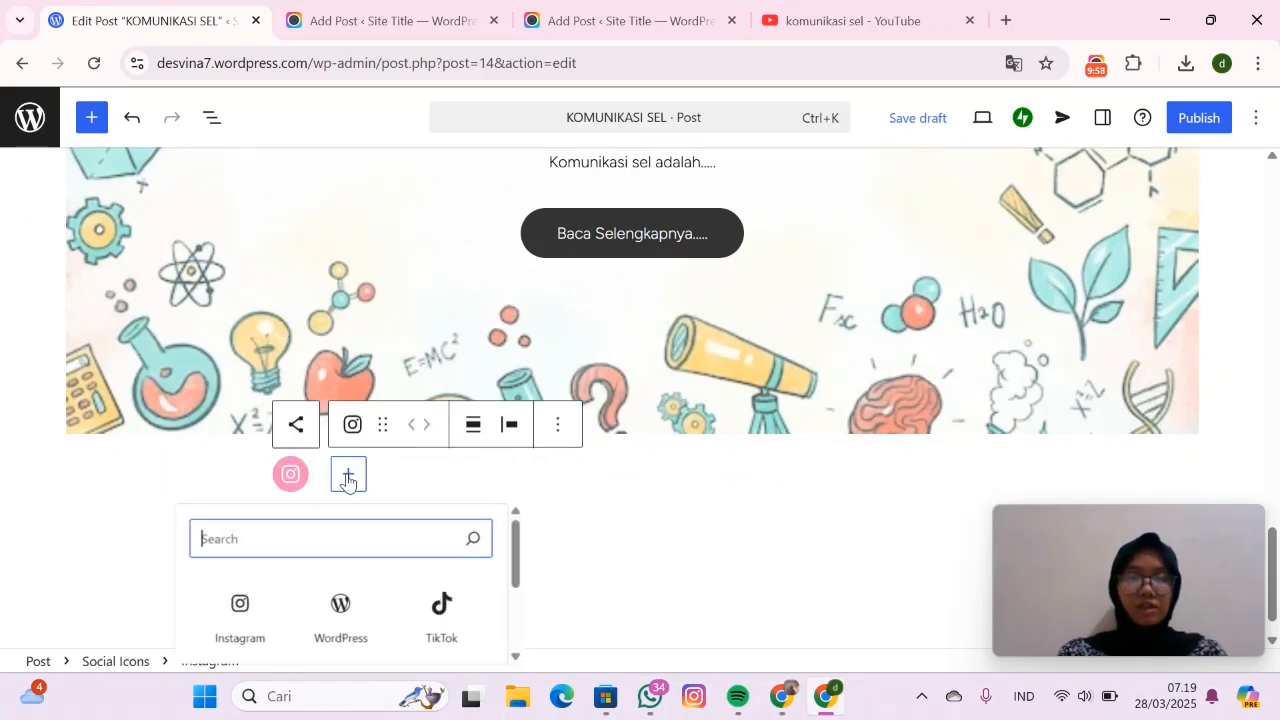
{"action": "left_click", "coordinate": [445, 625]}
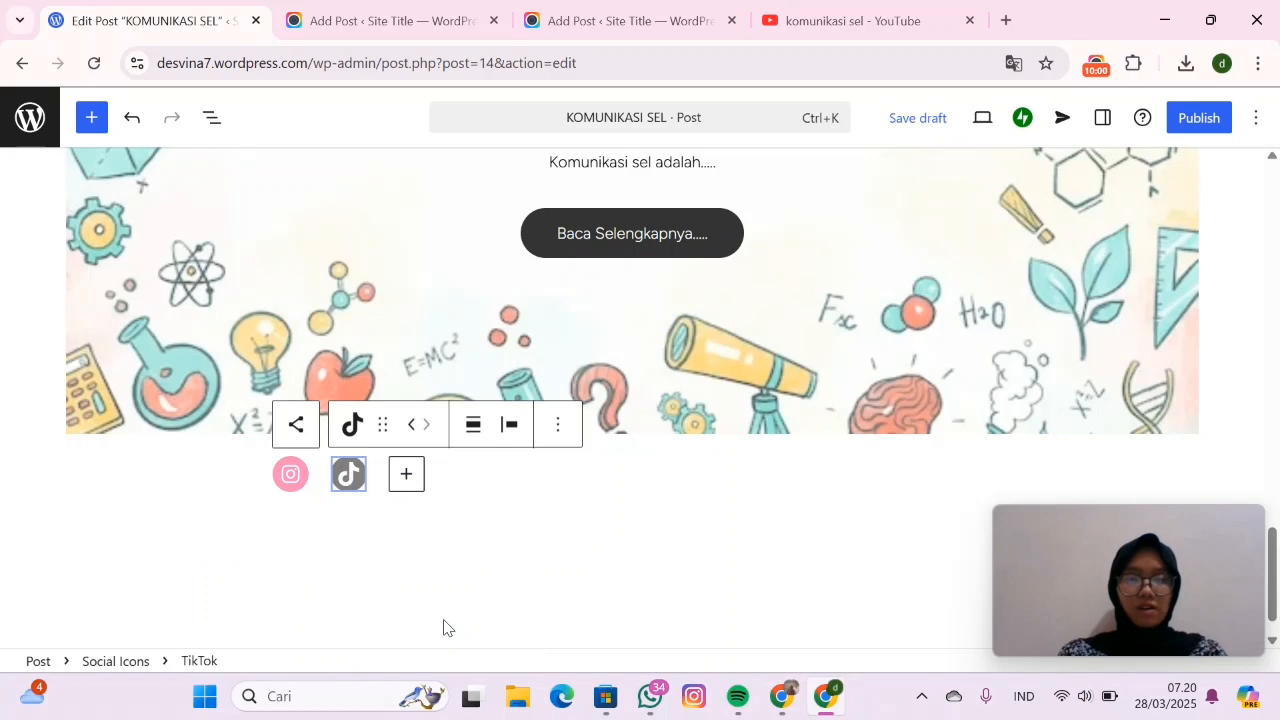
{"action": "left_click", "coordinate": [406, 474]}
{"action": "scroll", "coordinate": [378, 637], "scroll_direction": "down", "scroll_amount": 2}
{"action": "left_click", "coordinate": [288, 604]}
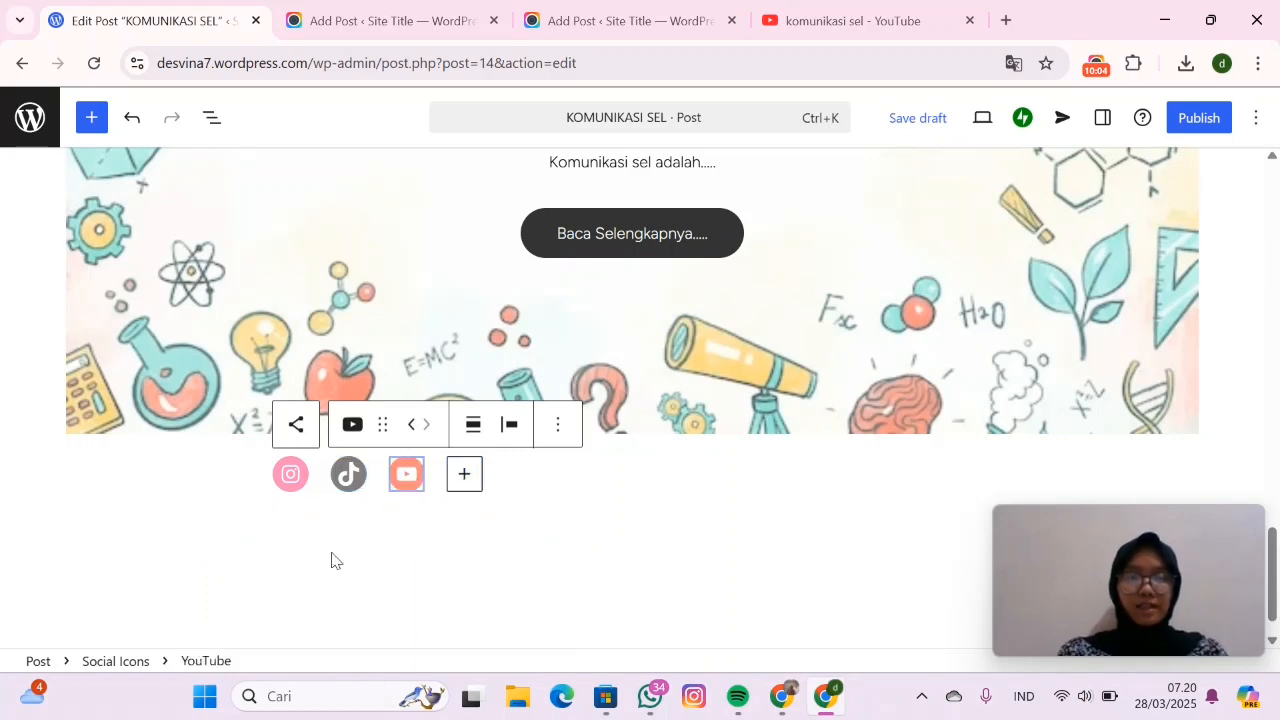
Step: Check the link entry fields of the Instagram, TikTok and YouTube icons without entering any address
{"action": "left_click", "coordinate": [290, 480]}
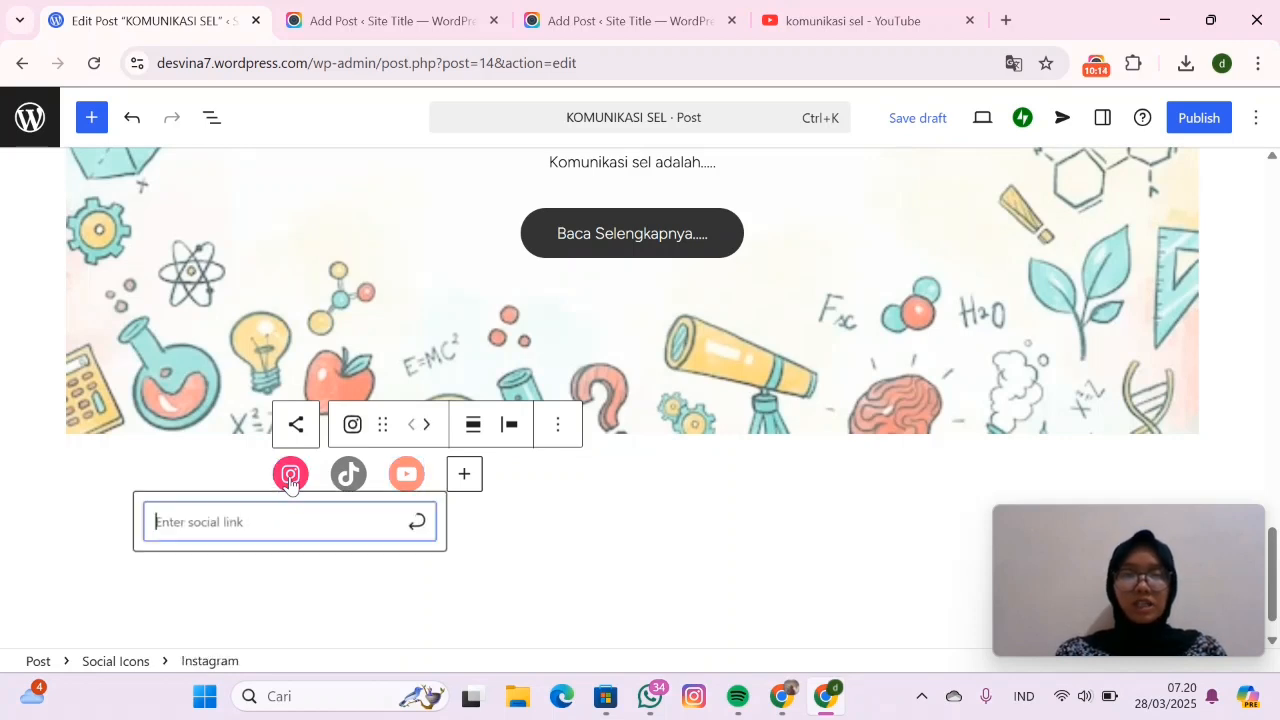
{"action": "left_click", "coordinate": [348, 474]}
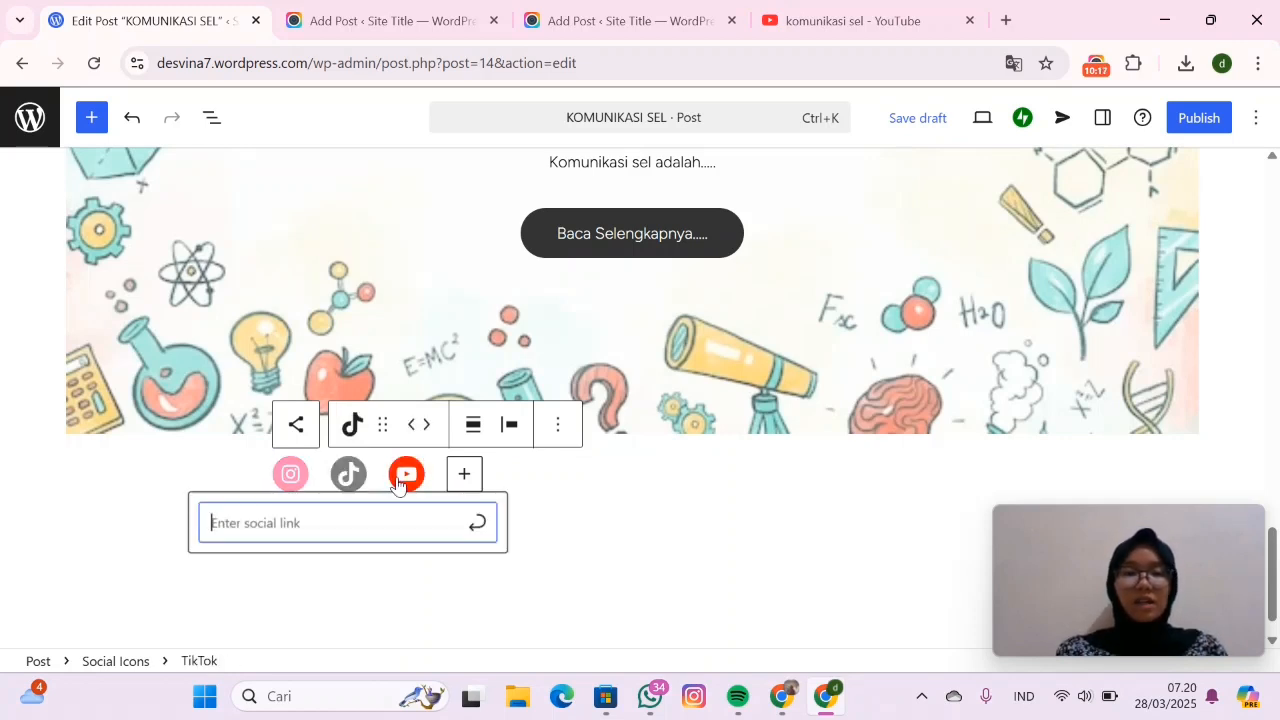
{"action": "left_click", "coordinate": [392, 477]}
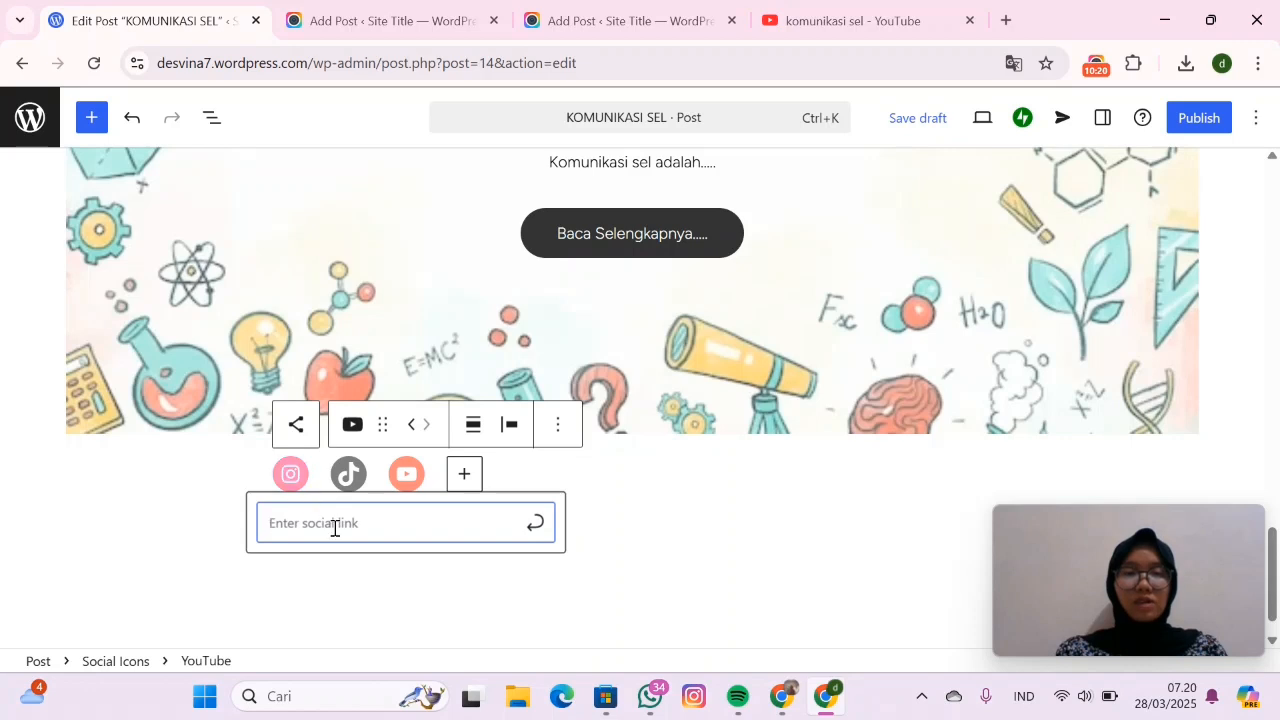
{"action": "left_click", "coordinate": [296, 476]}
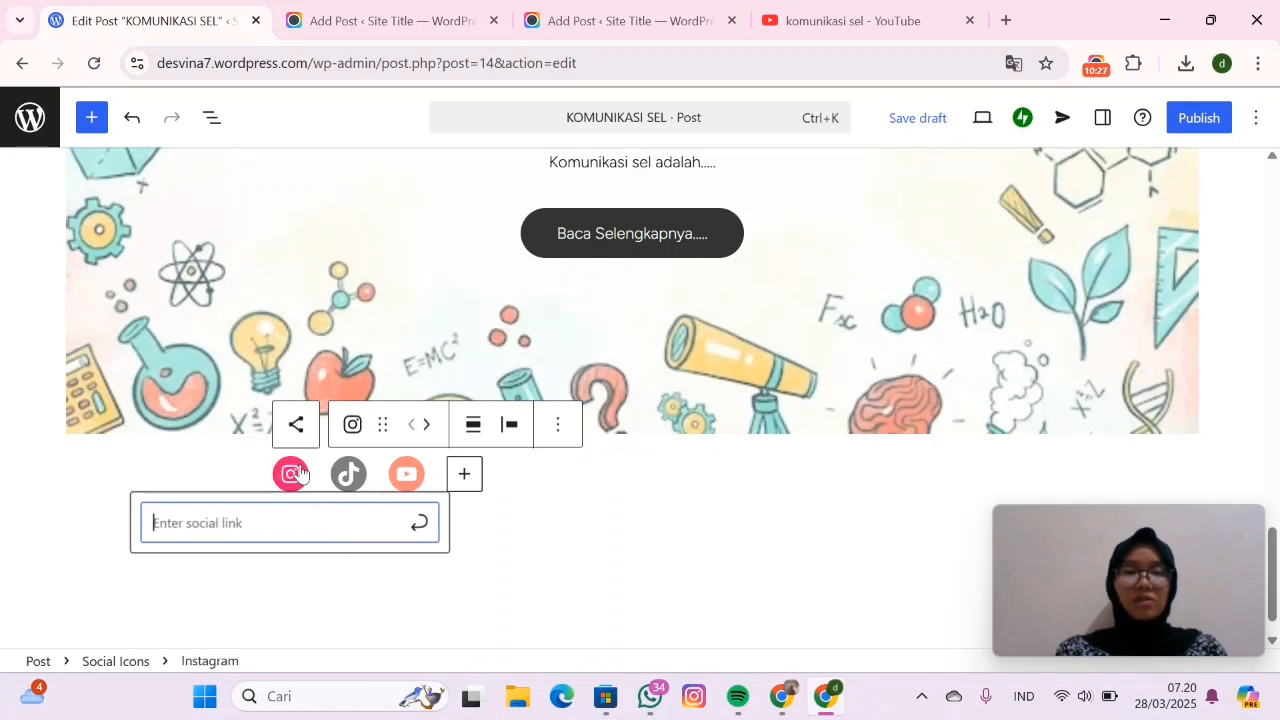
{"action": "left_click", "coordinate": [505, 488]}
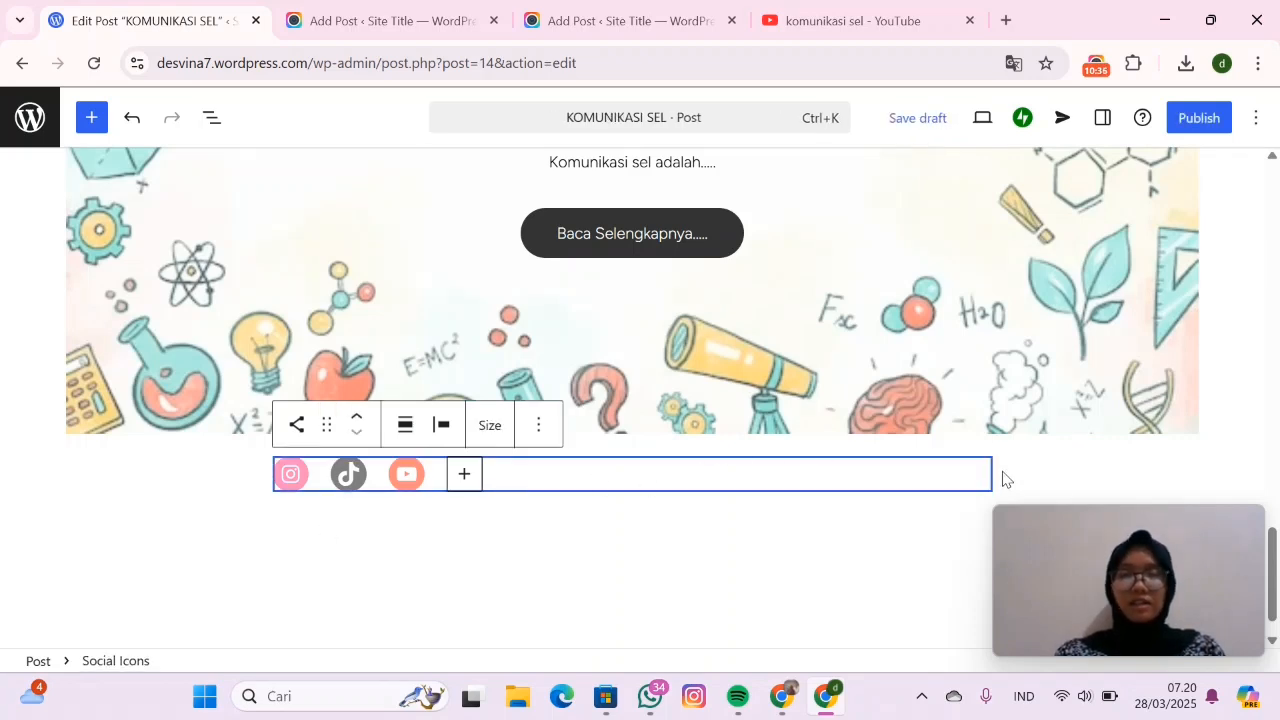
Step: Search the block library for "foo" and insert the "Footer: CTA with three menus" pattern below the social icons
{"action": "key", "text": "Return"}
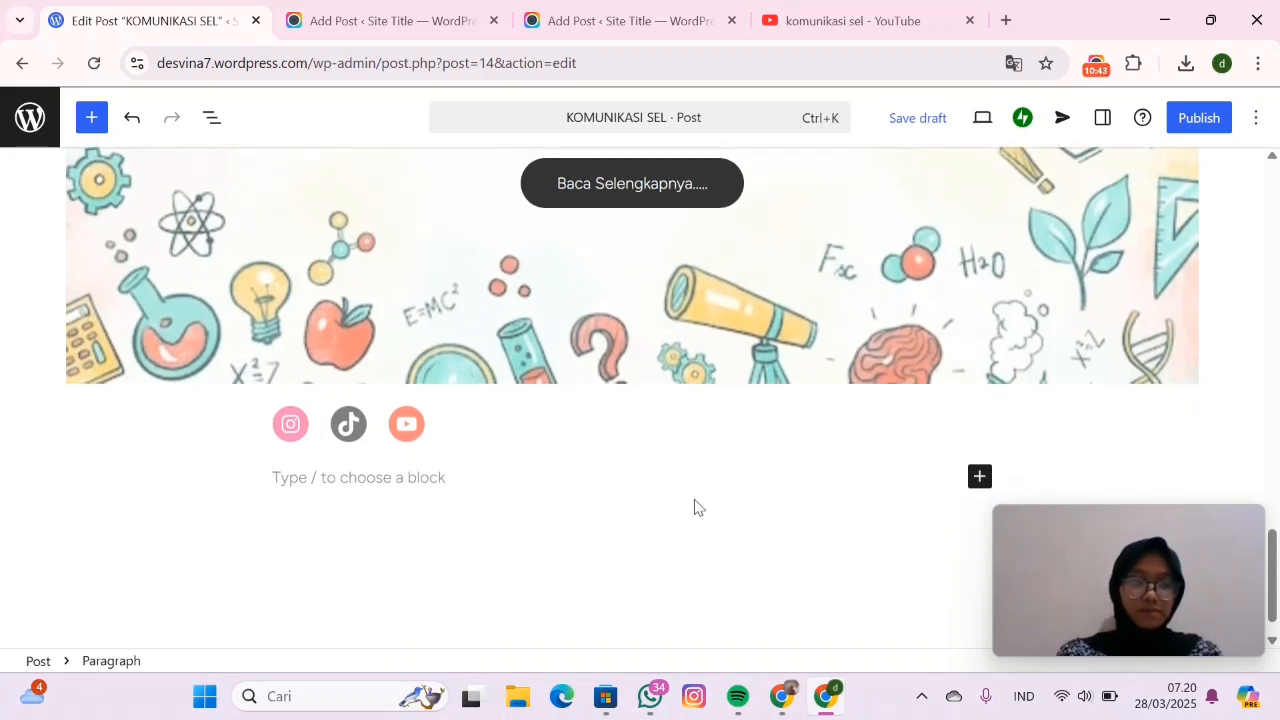
{"action": "left_click", "coordinate": [91, 118]}
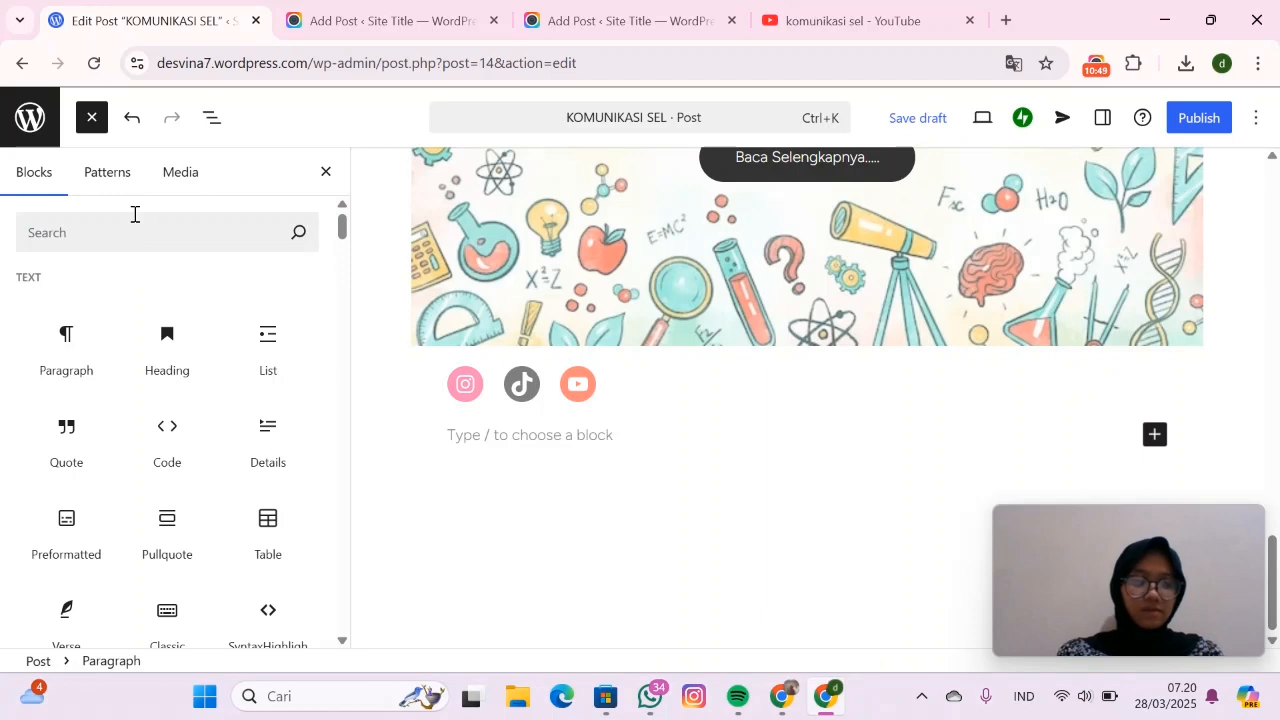
{"action": "left_click", "coordinate": [160, 247]}
{"action": "type", "text": "f"}
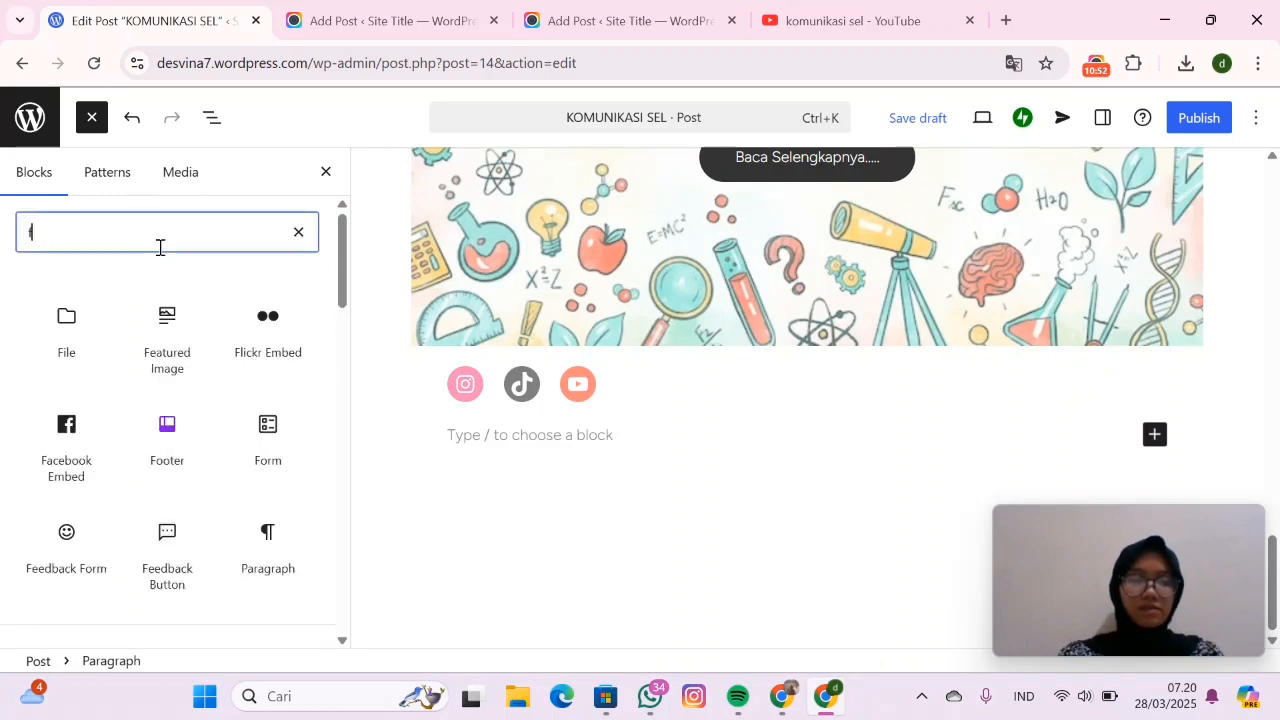
{"action": "type", "text": "oo"}
{"action": "mouse_move", "coordinate": [85, 352]}
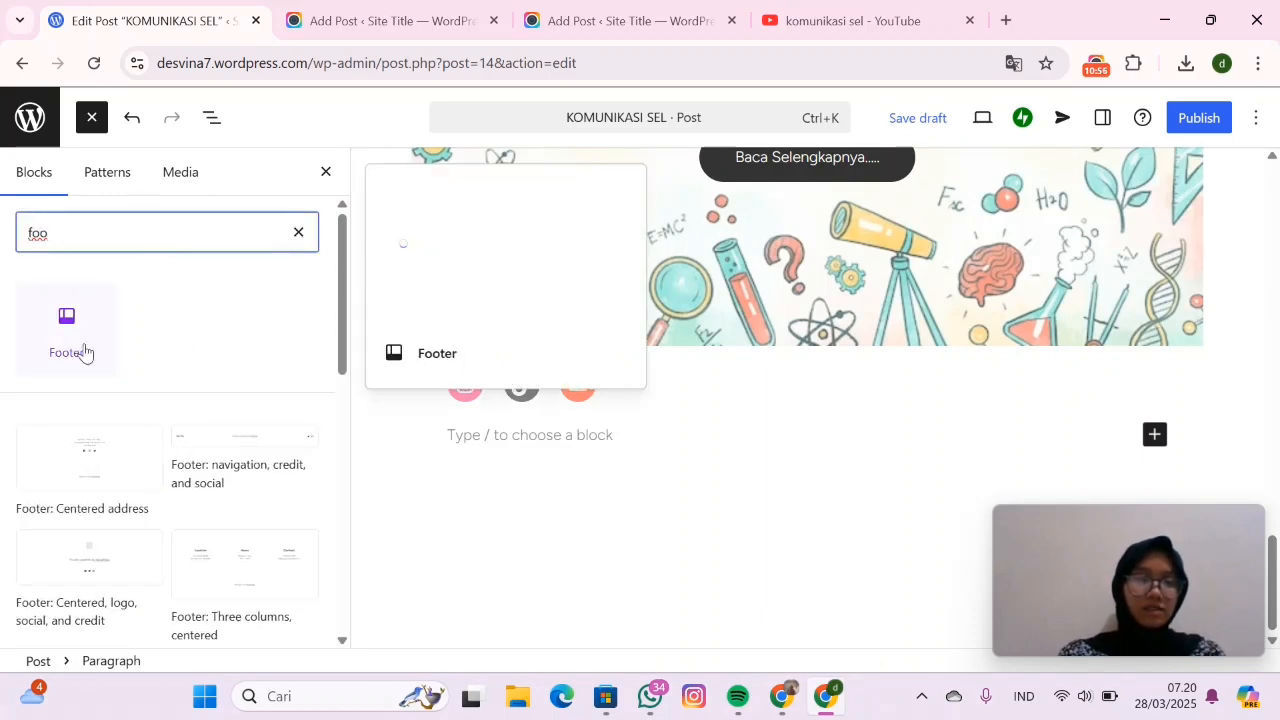
{"action": "scroll", "coordinate": [166, 449], "scroll_direction": "down", "scroll_amount": 5}
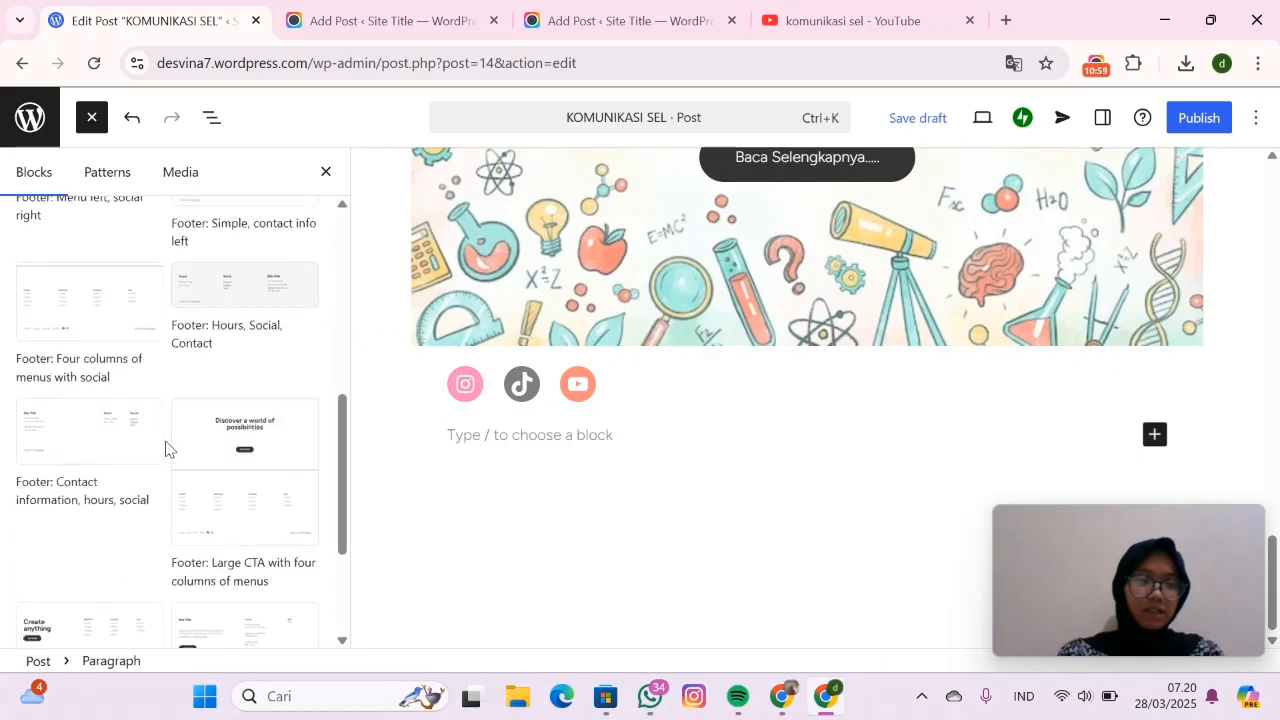
{"action": "scroll", "coordinate": [190, 408], "scroll_direction": "down", "scroll_amount": 4}
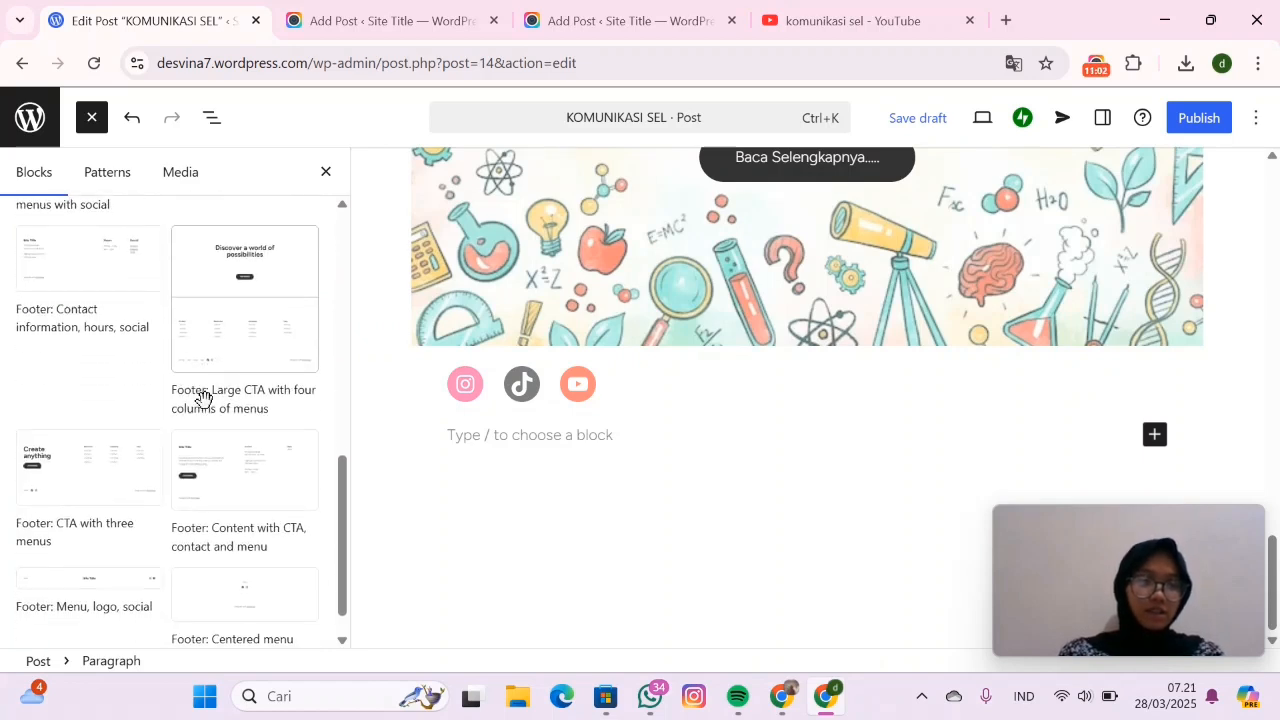
{"action": "left_click", "coordinate": [74, 465]}
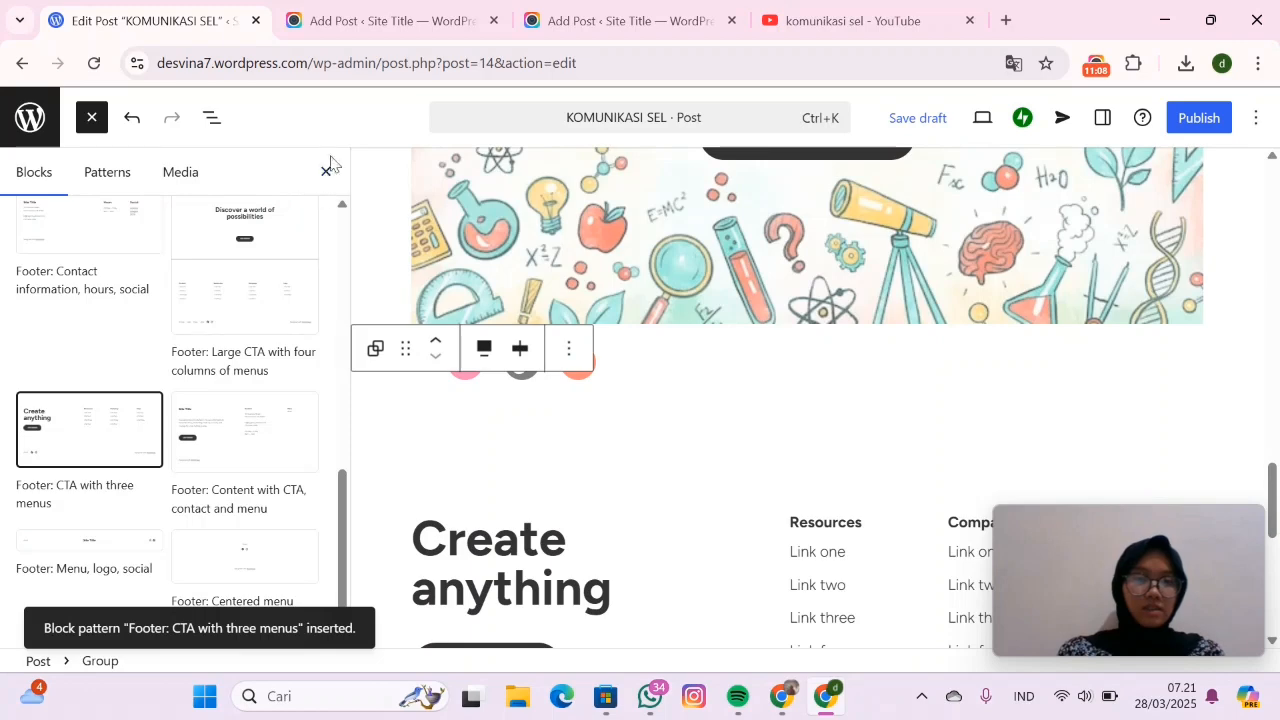
{"action": "left_click", "coordinate": [325, 171]}
{"action": "scroll", "coordinate": [434, 417], "scroll_direction": "down", "scroll_amount": 3}
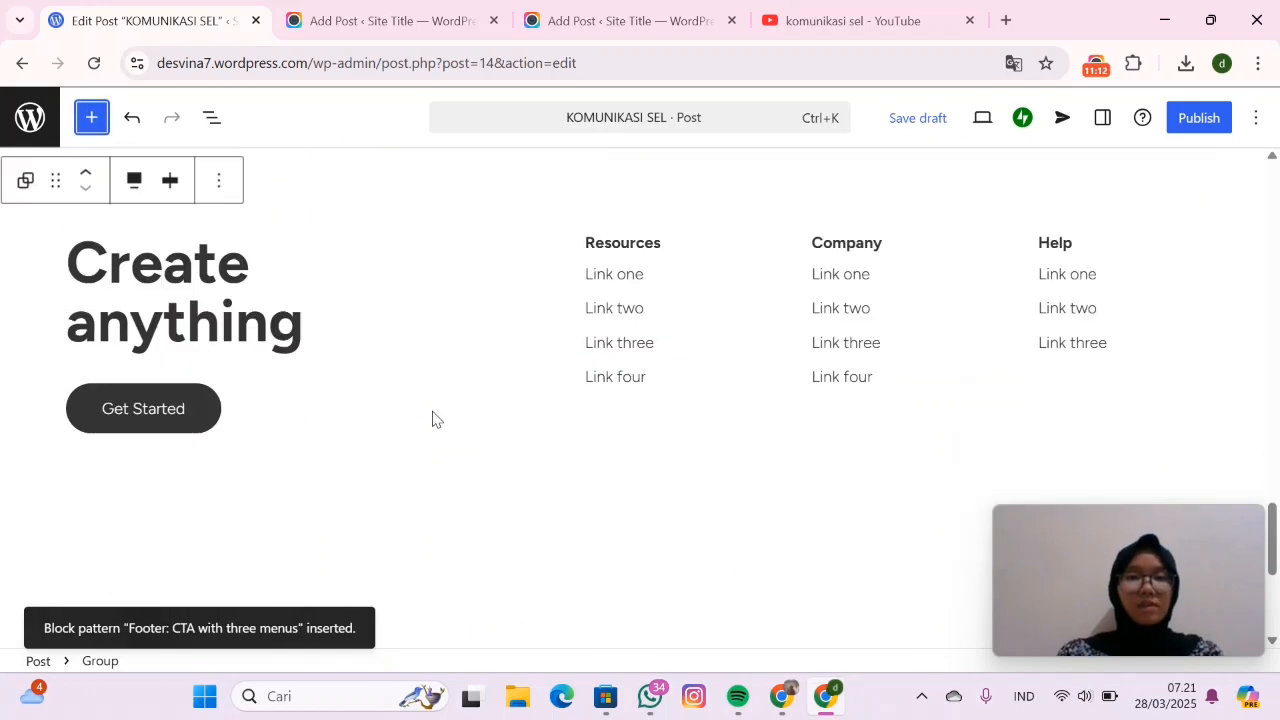
{"action": "scroll", "coordinate": [434, 417], "scroll_direction": "down", "scroll_amount": 1}
{"action": "scroll", "coordinate": [443, 371], "scroll_direction": "up", "scroll_amount": 2}
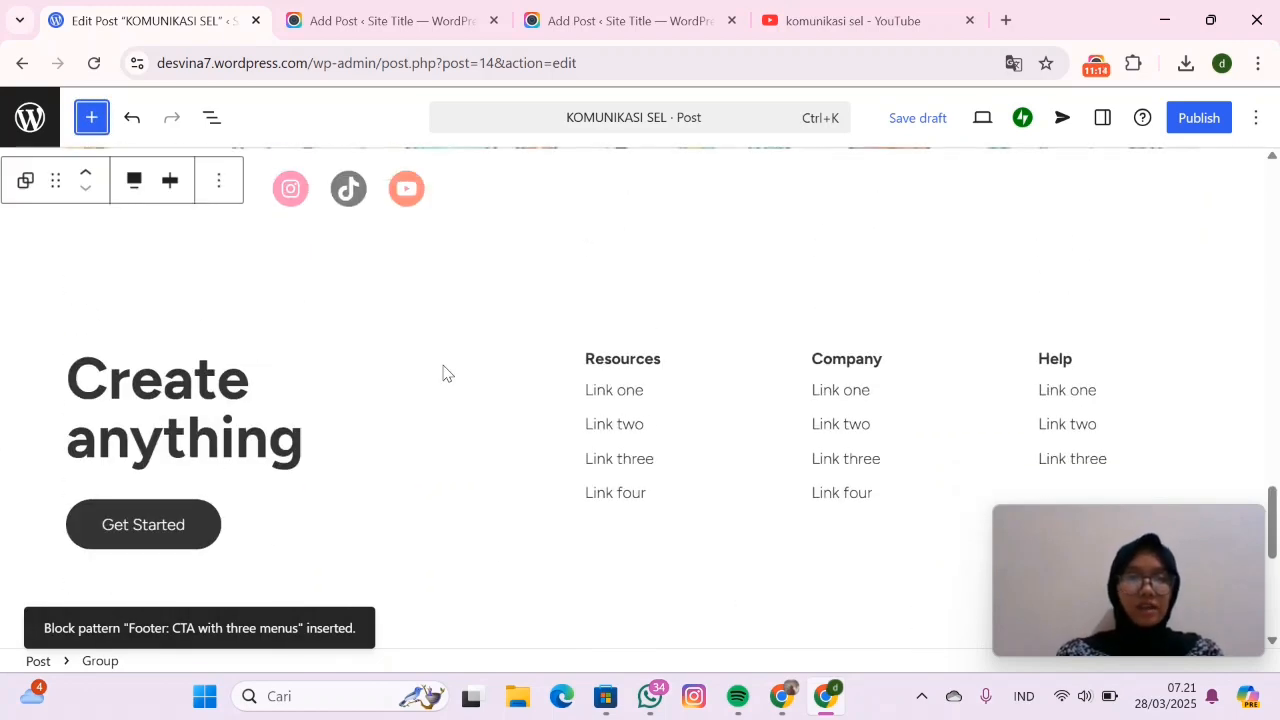
Step: Delete the "Create anything" heading and the "Get Started" button from the footer pattern, leaving only its three menu columns
{"action": "left_click", "coordinate": [359, 457]}
{"action": "key", "text": "BackSpace"}
{"action": "key", "text": "BackSpace"}
{"action": "key", "text": "BackSpace"}
{"action": "key", "text": "BackSpace"}
{"action": "key", "text": "BackSpace"}
{"action": "key", "text": "BackSpace"}
{"action": "key", "text": "BackSpace"}
{"action": "key", "text": "BackSpace"}
{"action": "key", "text": "BackSpace"}
{"action": "key", "text": "BackSpace"}
{"action": "key", "text": "BackSpace"}
{"action": "key", "text": "BackSpace"}
{"action": "key", "text": "BackSpace"}
{"action": "key", "text": "BackSpace"}
{"action": "key", "text": "BackSpace"}
{"action": "key", "text": "BackSpace"}
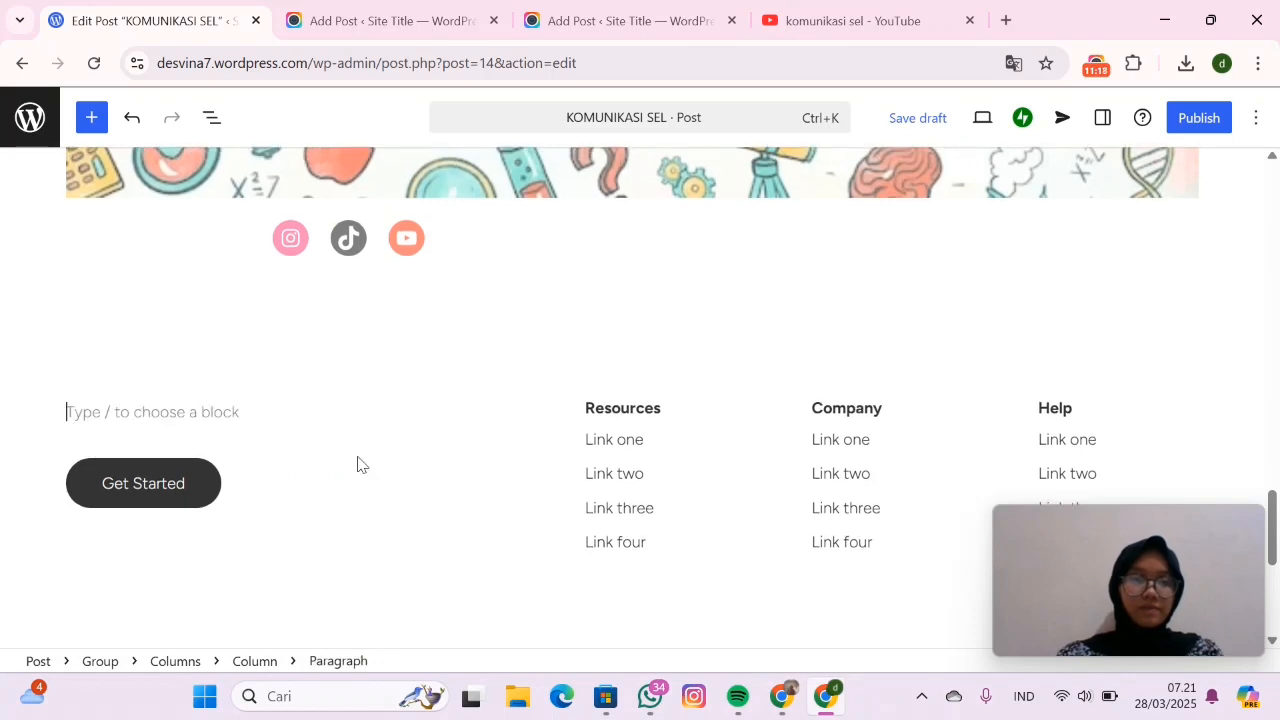
{"action": "left_click", "coordinate": [353, 484]}
{"action": "key", "text": "BackSpace"}
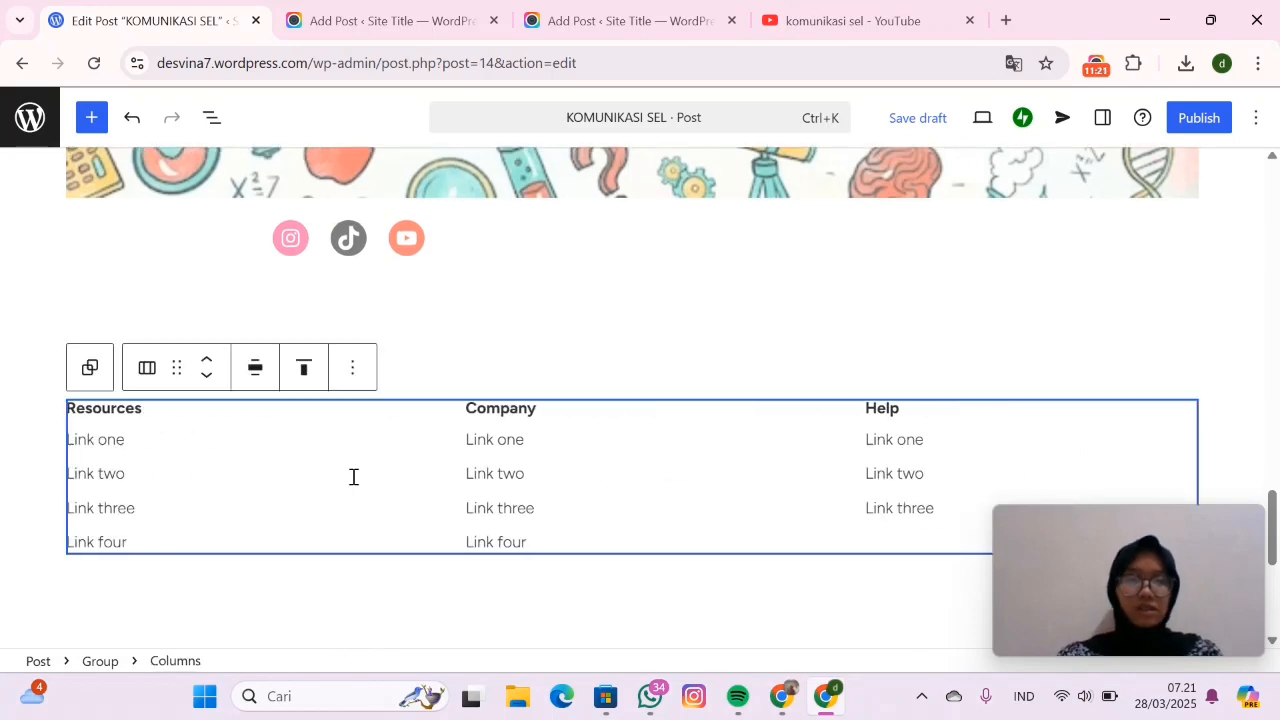
Step: Replace the "Resources" heading of the first footer column with "Artikel Terkait"
{"action": "scroll", "coordinate": [351, 477], "scroll_direction": "down", "scroll_amount": 1}
{"action": "left_click", "coordinate": [422, 293]}
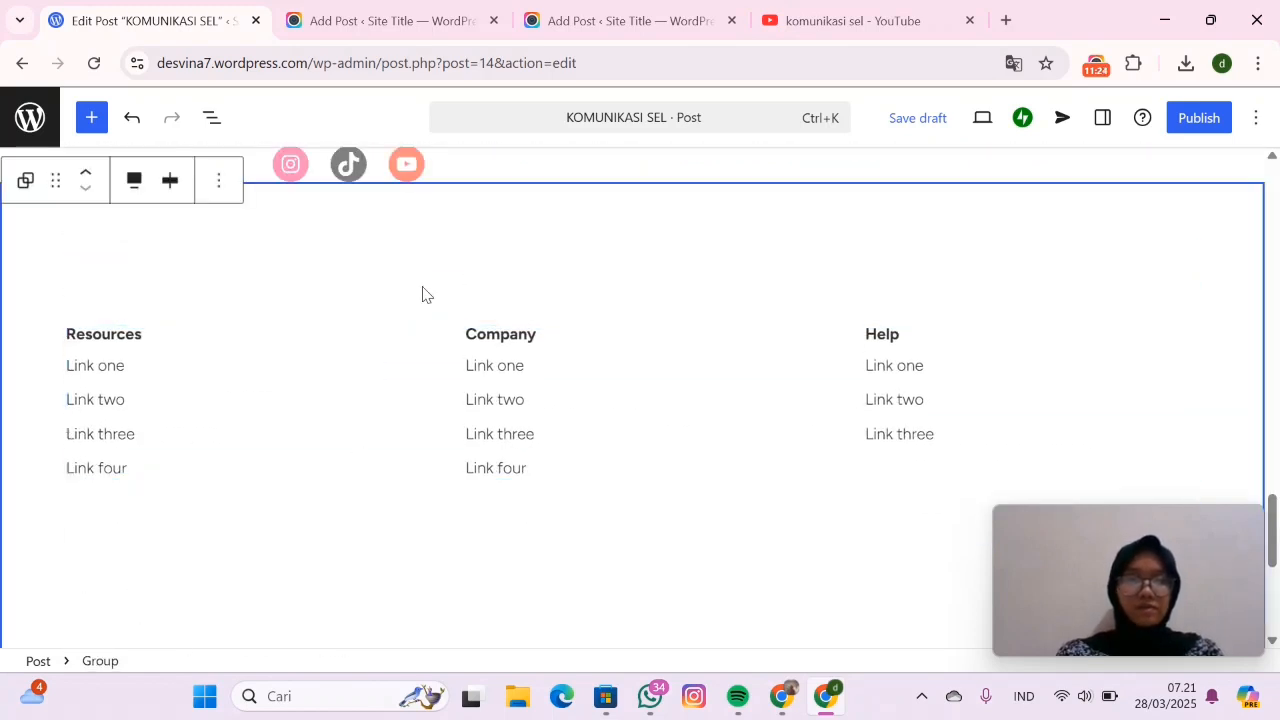
{"action": "left_click", "coordinate": [265, 393]}
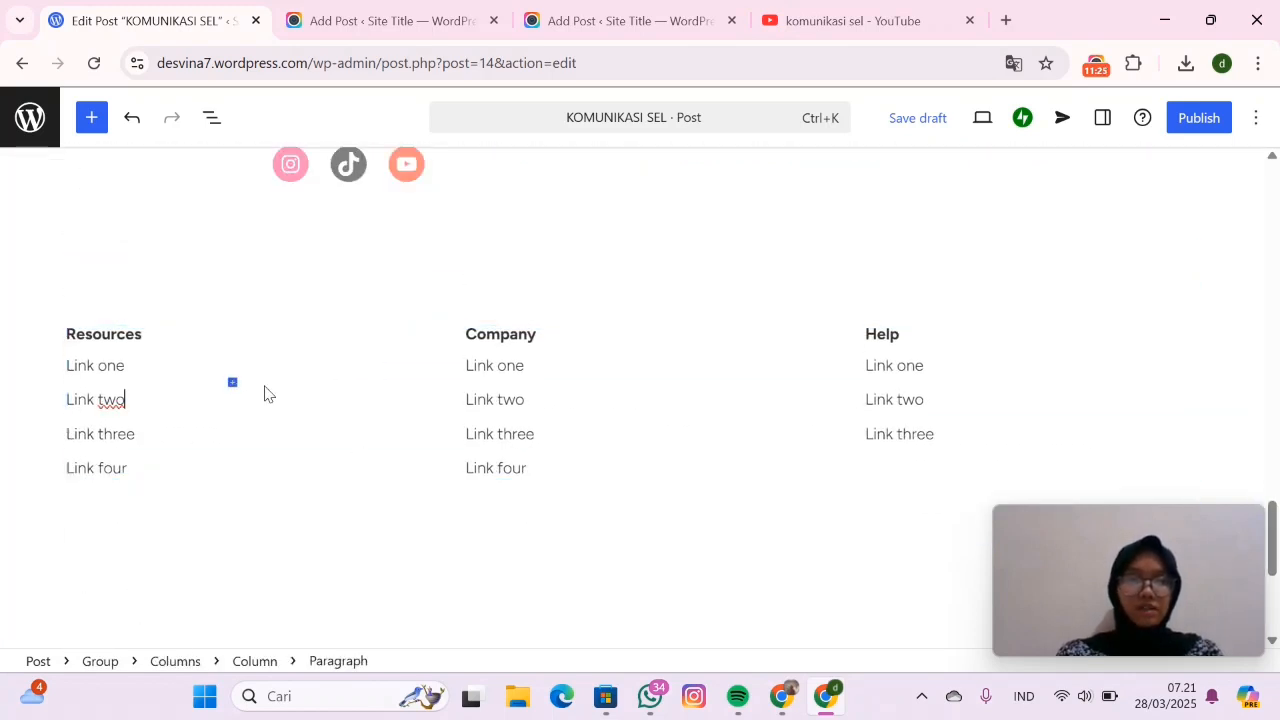
{"action": "left_click", "coordinate": [226, 310]}
{"action": "left_click", "coordinate": [166, 333]}
{"action": "key", "text": "ctrl+a"}
{"action": "type", "text": "R"}
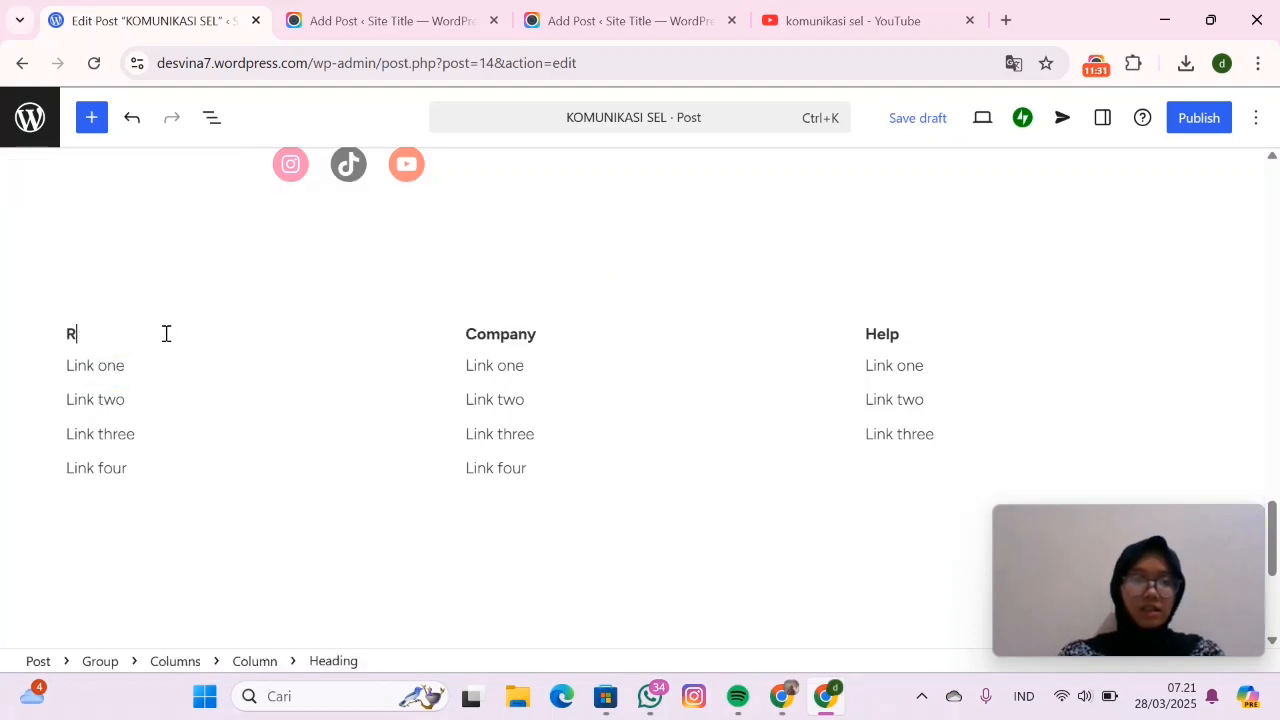
{"action": "key", "text": "BackSpace"}
{"action": "type", "text": "Art"}
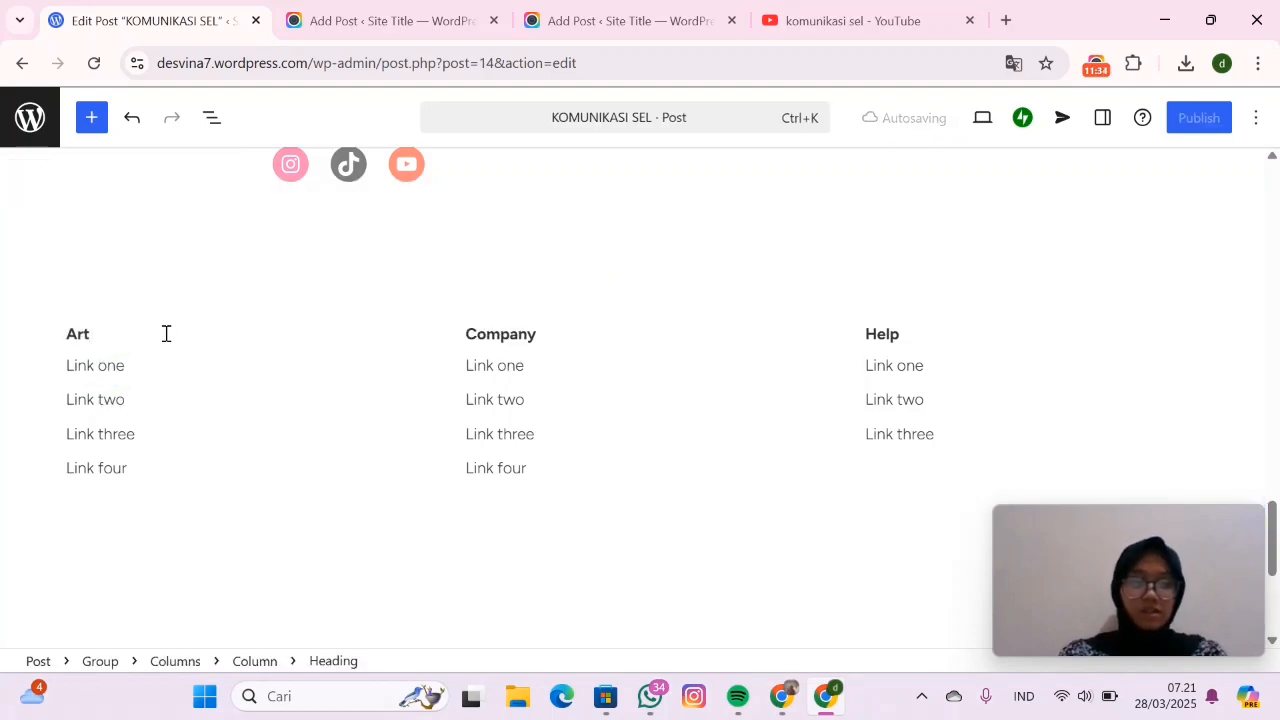
{"action": "type", "text": "ikel Terkait"}
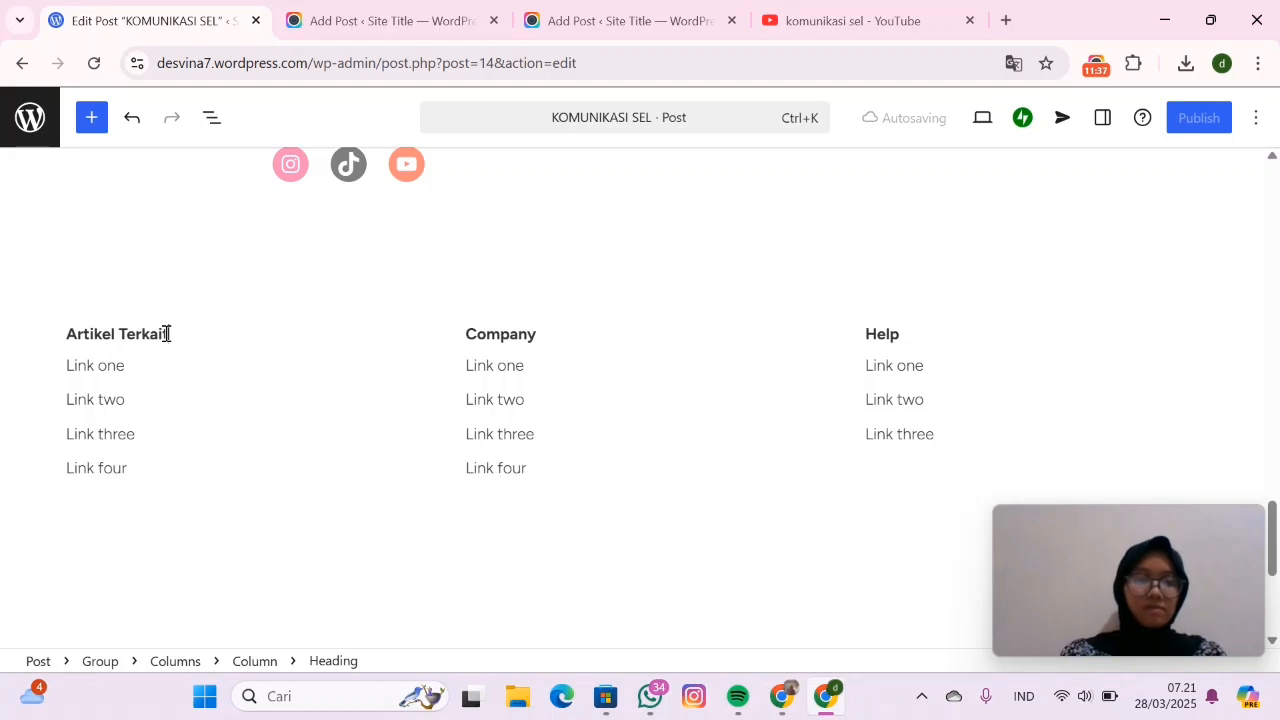
Step: Remove the four placeholder links under "Artikel Terkait" and enter "Komunikasi sel" in their place
{"action": "left_click", "coordinate": [146, 466]}
{"action": "key", "text": "BackSpace"}
{"action": "key", "text": "BackSpace"}
{"action": "key", "text": "BackSpace"}
{"action": "key", "text": "BackSpace"}
{"action": "key", "text": "BackSpace"}
{"action": "key", "text": "BackSpace"}
{"action": "key", "text": "BackSpace"}
{"action": "key", "text": "BackSpace"}
{"action": "key", "text": "BackSpace"}
{"action": "key", "text": "BackSpace"}
{"action": "key", "text": "BackSpace"}
{"action": "key", "text": "BackSpace"}
{"action": "key", "text": "BackSpace"}
{"action": "key", "text": "BackSpace"}
{"action": "key", "text": "BackSpace"}
{"action": "key", "text": "BackSpace"}
{"action": "key", "text": "BackSpace"}
{"action": "key", "text": "BackSpace"}
{"action": "key", "text": "BackSpace"}
{"action": "key", "text": "BackSpace"}
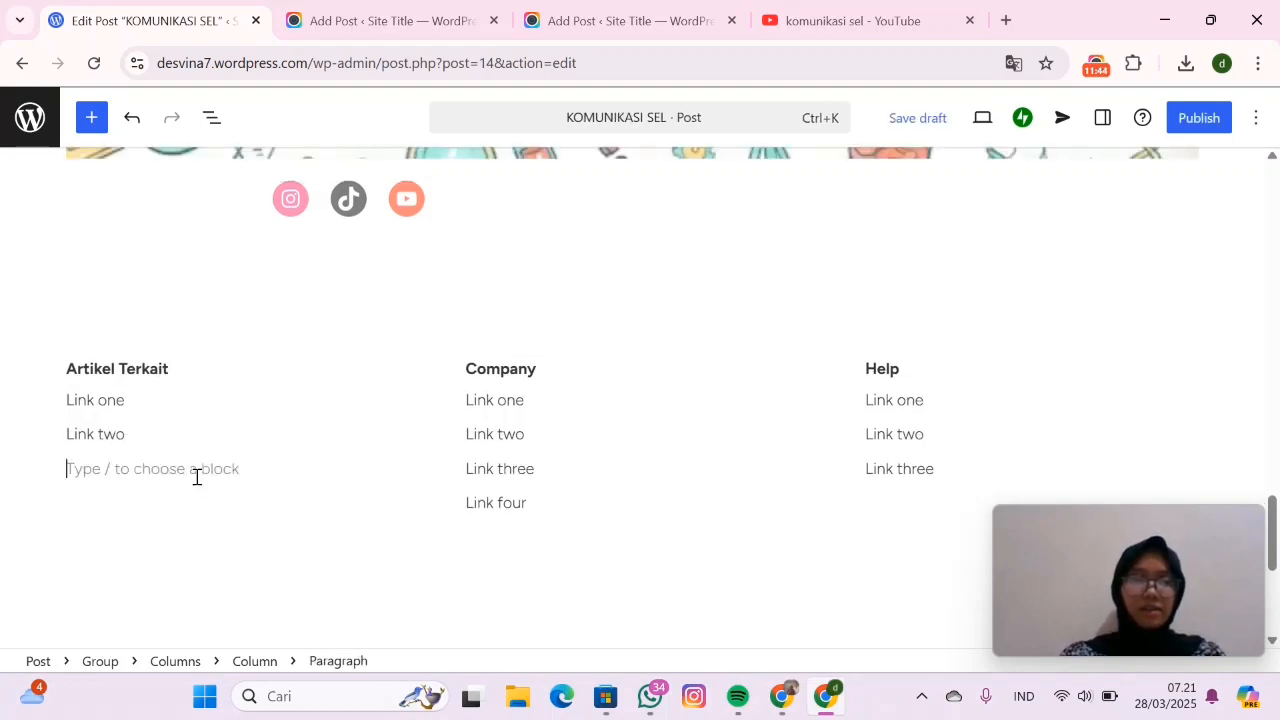
{"action": "key", "text": "BackSpace"}
{"action": "key", "text": "BackSpace"}
{"action": "key", "text": "BackSpace"}
{"action": "key", "text": "BackSpace"}
{"action": "key", "text": "BackSpace"}
{"action": "key", "text": "BackSpace"}
{"action": "key", "text": "BackSpace"}
{"action": "key", "text": "BackSpace"}
{"action": "key", "text": "BackSpace"}
{"action": "key", "text": "BackSpace"}
{"action": "key", "text": "BackSpace"}
{"action": "key", "text": "BackSpace"}
{"action": "key", "text": "BackSpace"}
{"action": "type", "text": "Komunikasi s"}
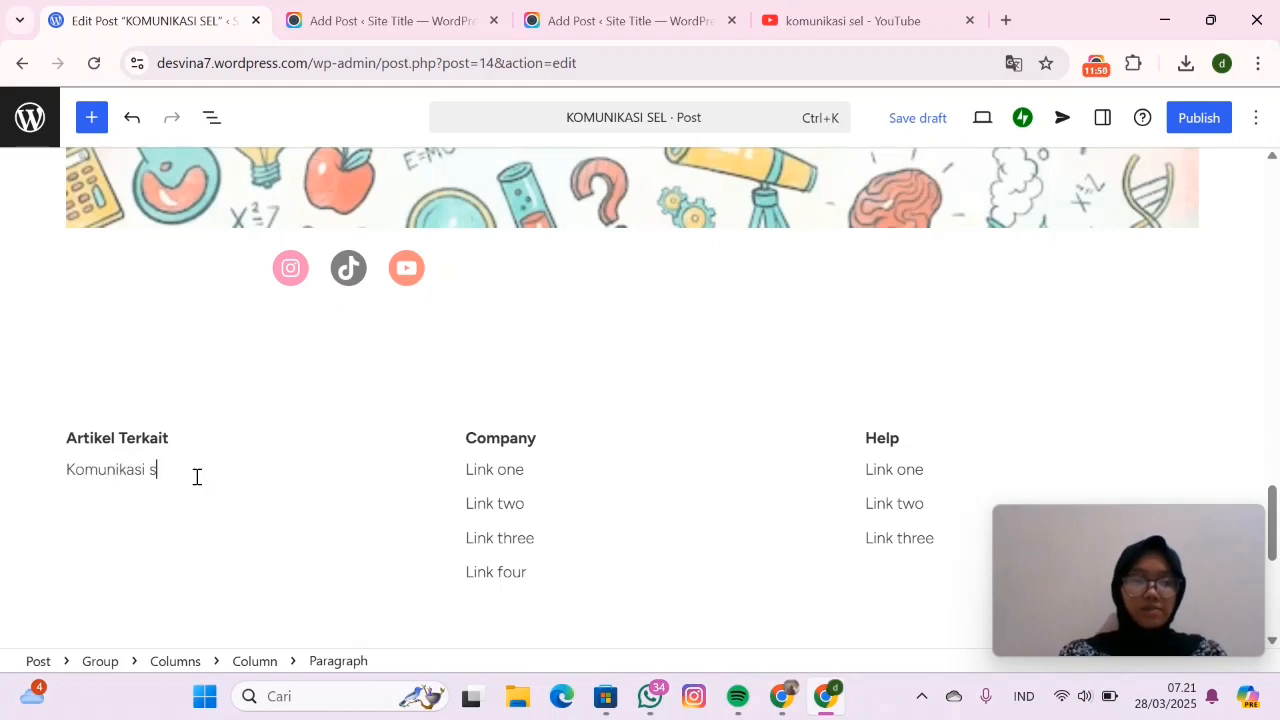
{"action": "type", "text": "el"}
Step: Replace the "Company" heading of the middle footer column with "Materi Terkait"
{"action": "left_click", "coordinate": [563, 438]}
{"action": "key", "text": "BackSpace"}
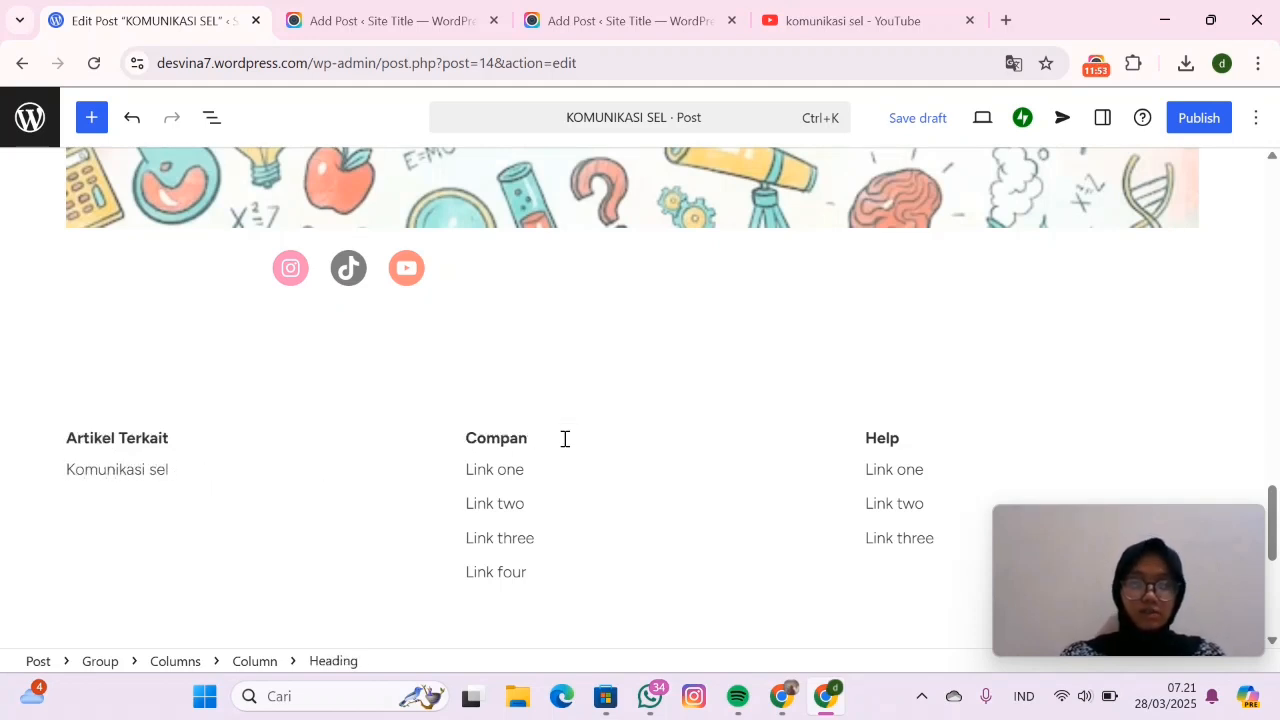
{"action": "key", "text": "BackSpace"}
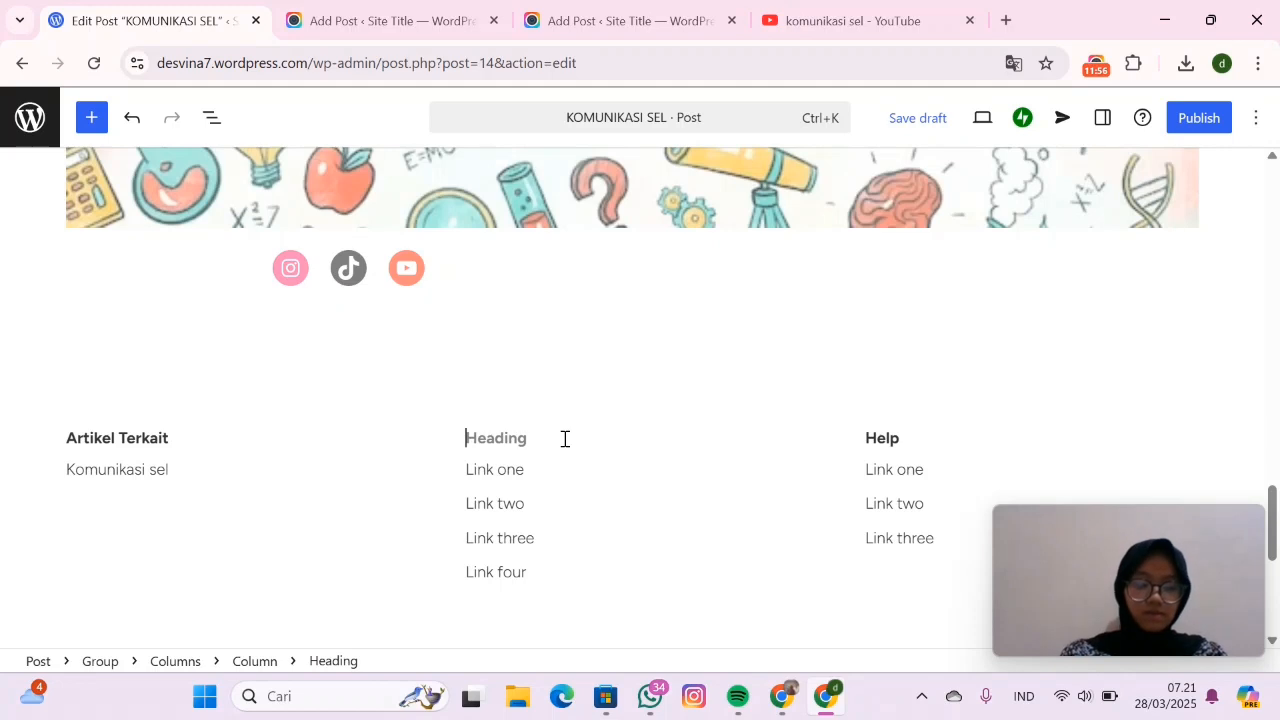
{"action": "type", "text": "Materi Terkait"}
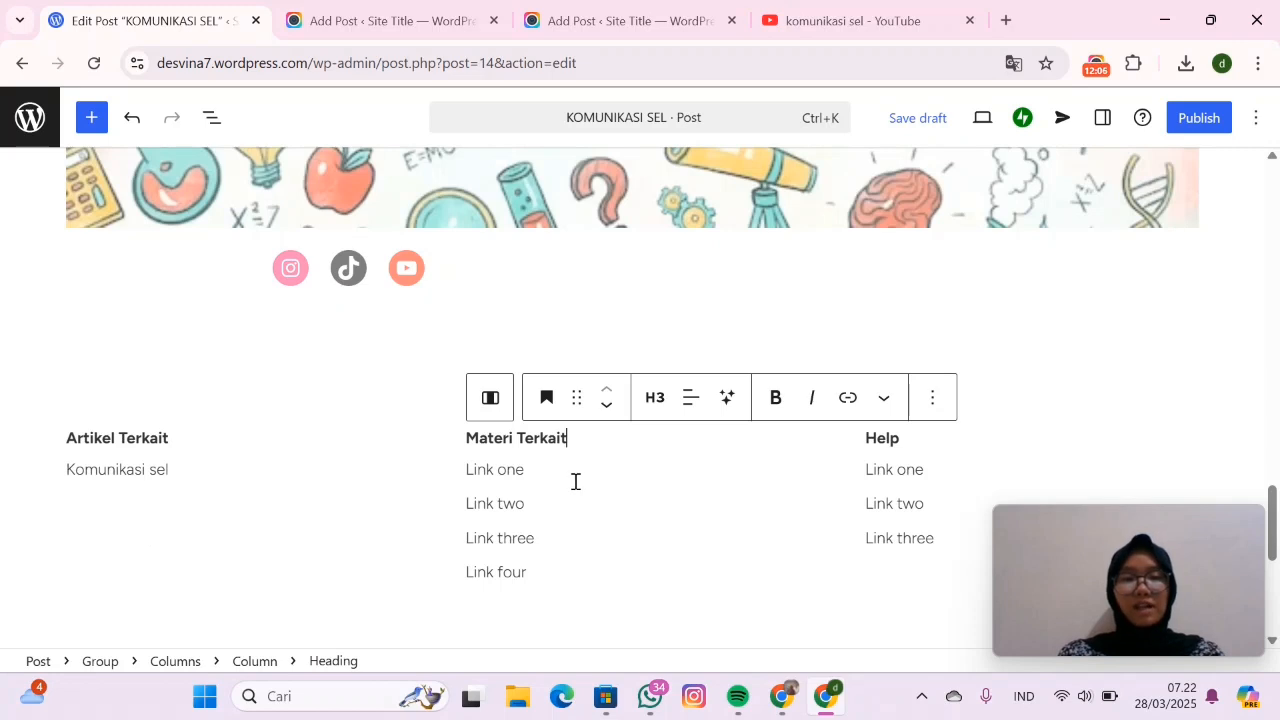
Step: Replace the "Help" heading of the third footer column with "Kontak saya"
{"action": "double_click", "coordinate": [936, 447]}
{"action": "key", "text": "BackSpace"}
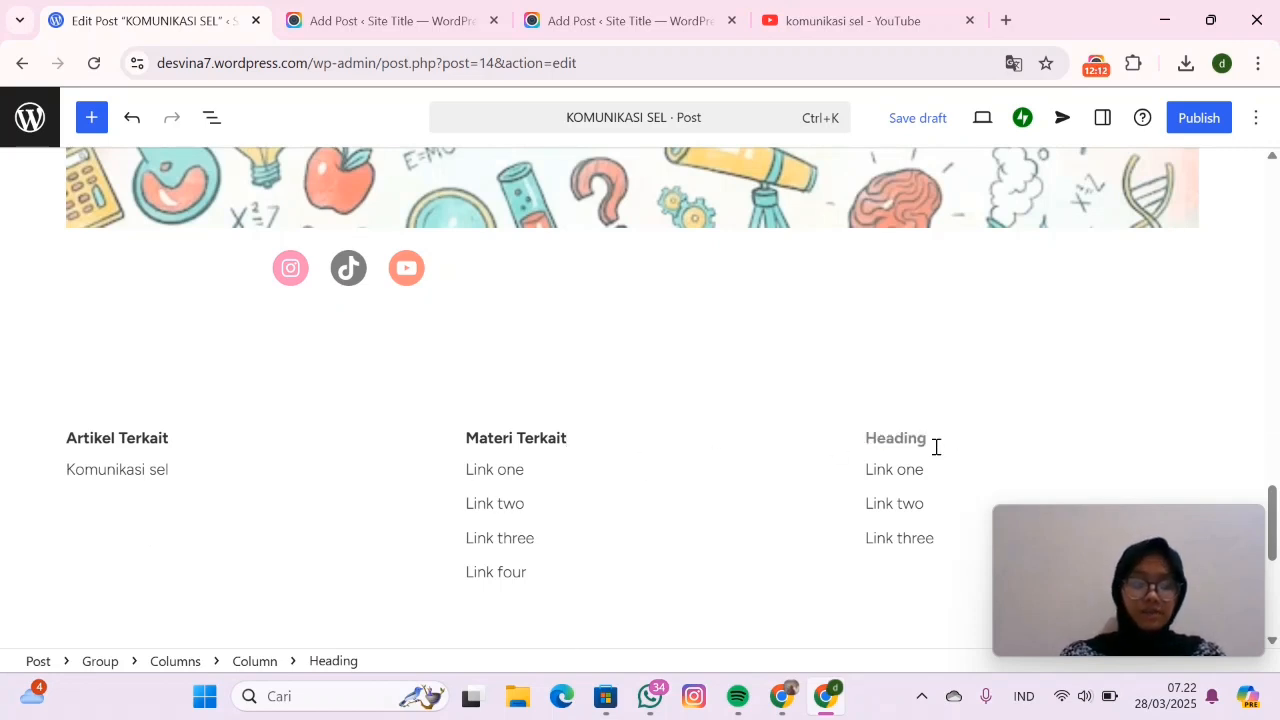
{"action": "type", "text": "Kontak saya"}
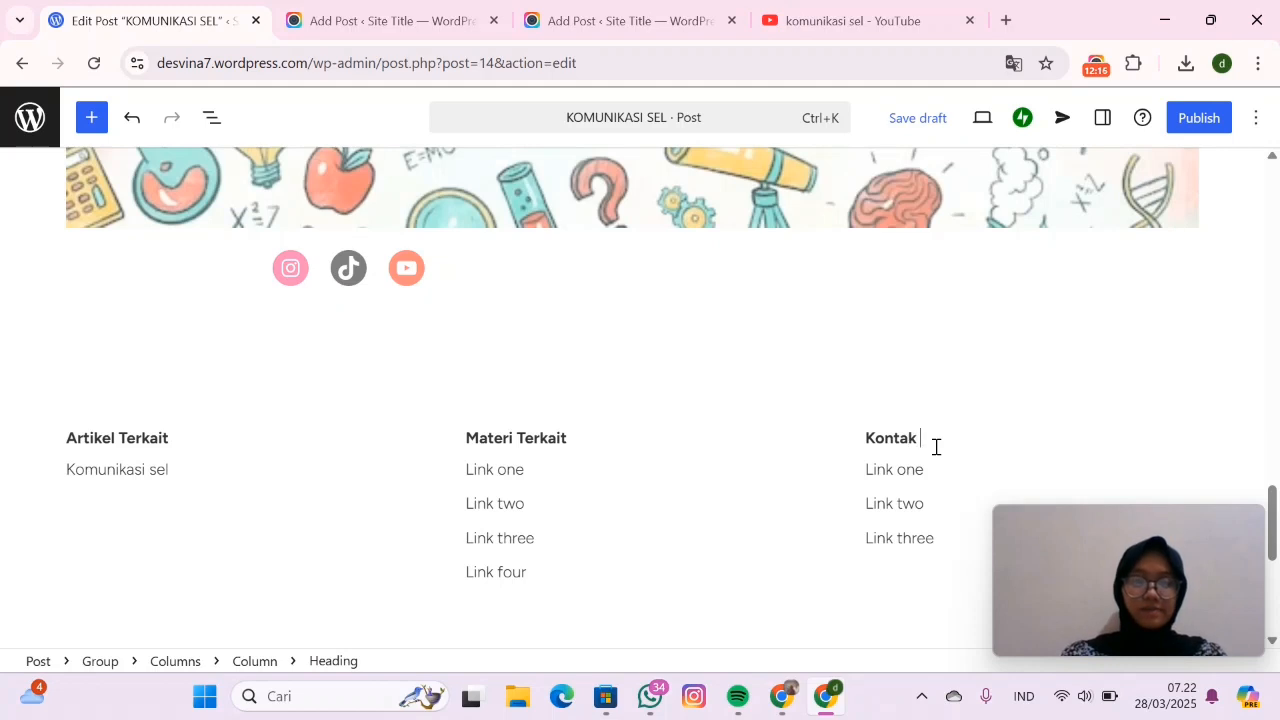
Step: Replace the three placeholder links under "Kontak saya" with the contact's name and a second line, "Pendidikan Biologi"
{"action": "left_click", "coordinate": [959, 545]}
{"action": "key", "text": "BackSpace"}
{"action": "key", "text": "BackSpace"}
{"action": "key", "text": "BackSpace"}
{"action": "key", "text": "BackSpace"}
{"action": "key", "text": "BackSpace"}
{"action": "key", "text": "BackSpace"}
{"action": "key", "text": "BackSpace"}
{"action": "key", "text": "BackSpace"}
{"action": "key", "text": "BackSpace"}
{"action": "key", "text": "BackSpace"}
{"action": "key", "text": "BackSpace"}
{"action": "key", "text": "BackSpace"}
{"action": "key", "text": "BackSpace"}
{"action": "key", "text": "BackSpace"}
{"action": "key", "text": "BackSpace"}
{"action": "key", "text": "BackSpace"}
{"action": "key", "text": "BackSpace"}
{"action": "key", "text": "BackSpace"}
{"action": "key", "text": "BackSpace"}
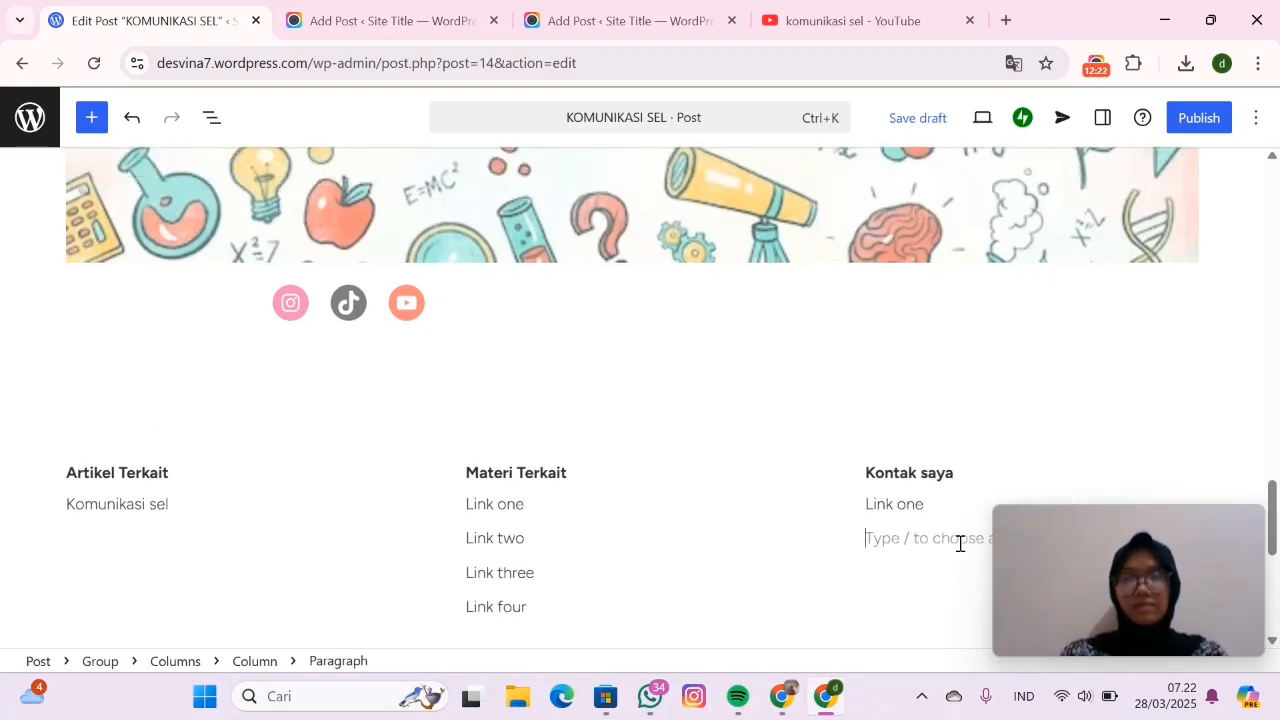
{"action": "key", "text": "BackSpace"}
{"action": "key", "text": "BackSpace"}
{"action": "key", "text": "BackSpace"}
{"action": "key", "text": "BackSpace"}
{"action": "key", "text": "BackSpace"}
{"action": "key", "text": "BackSpace"}
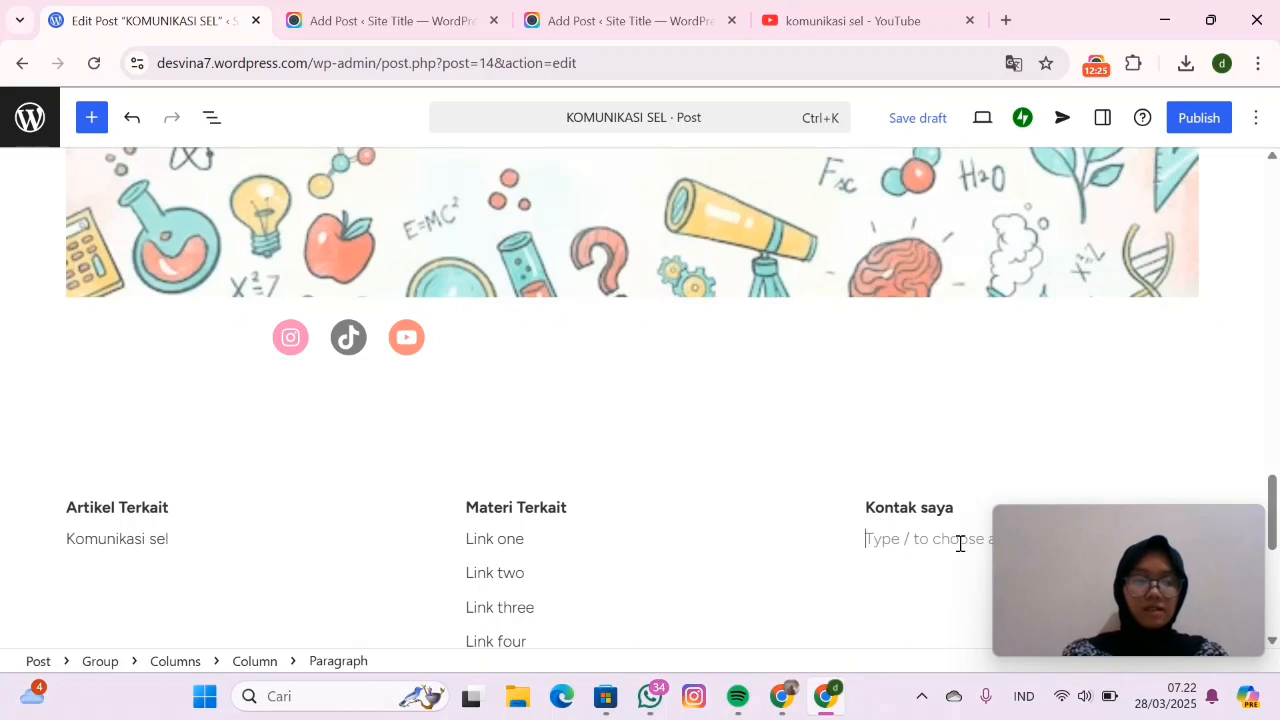
{"action": "type", "text": "Desvina"}
{"action": "key", "text": "Return"}
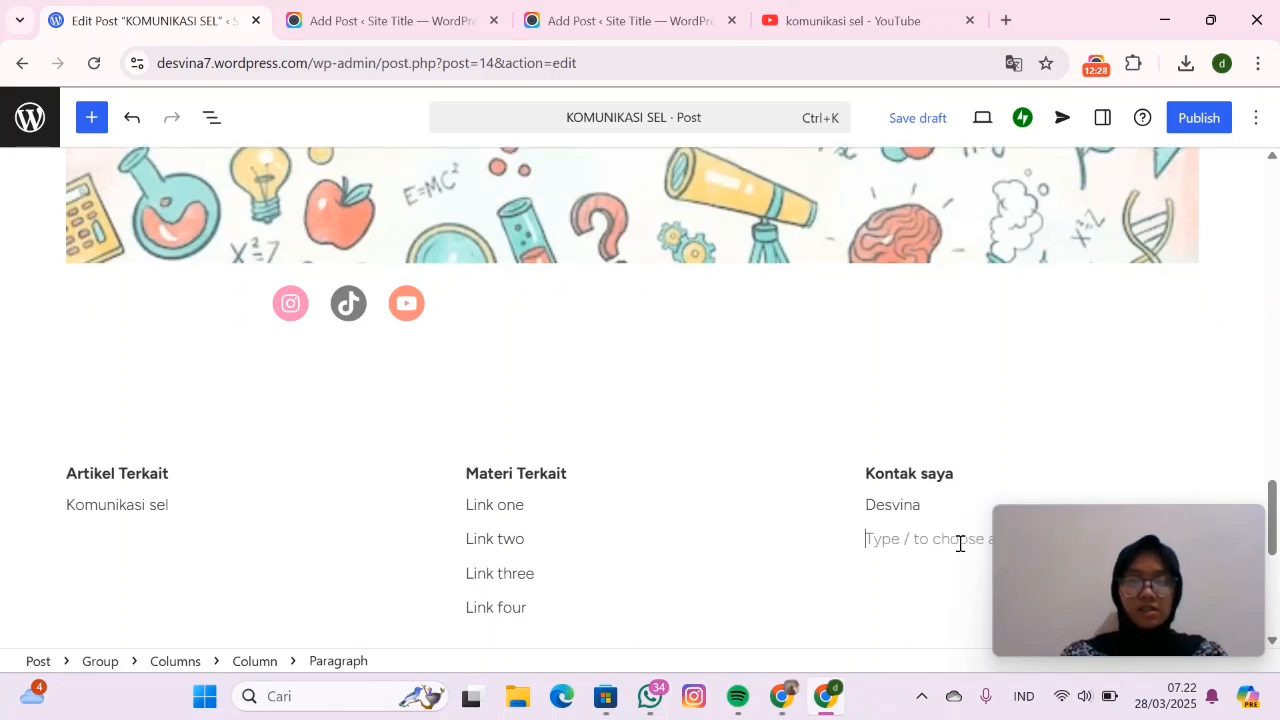
{"action": "type", "text": "Pendidikan B"}
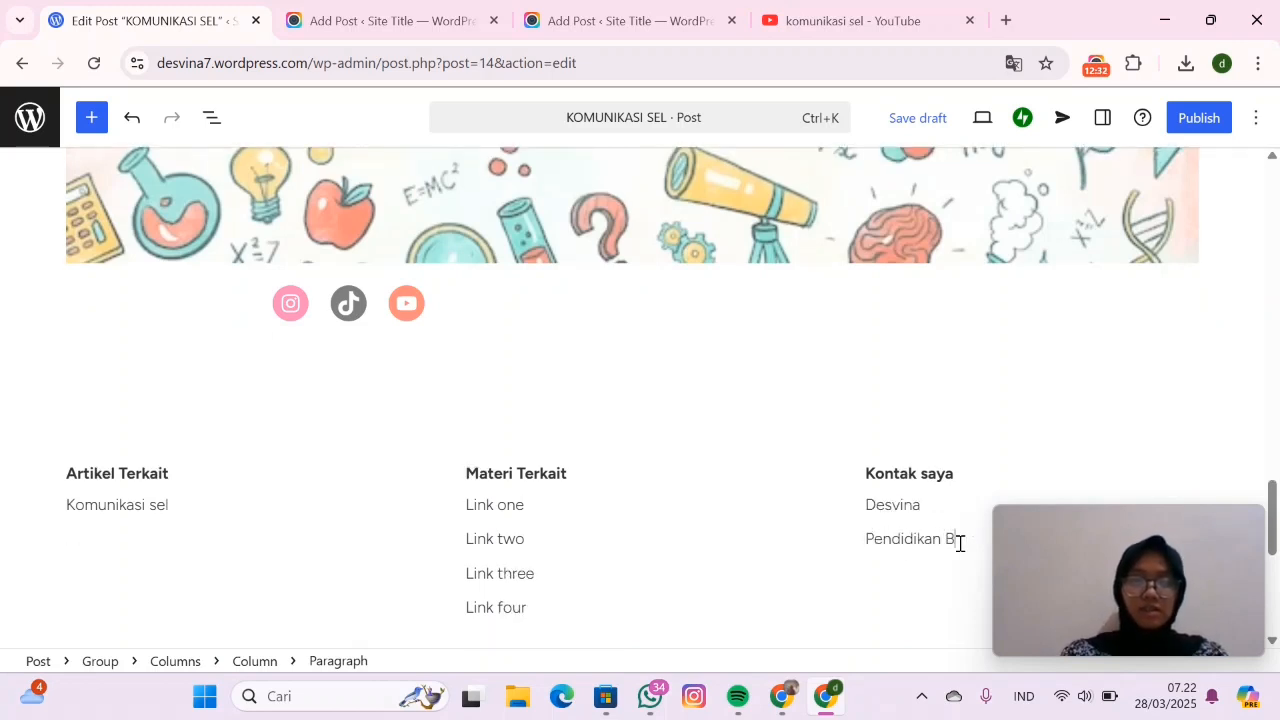
{"action": "type", "text": "iologi"}
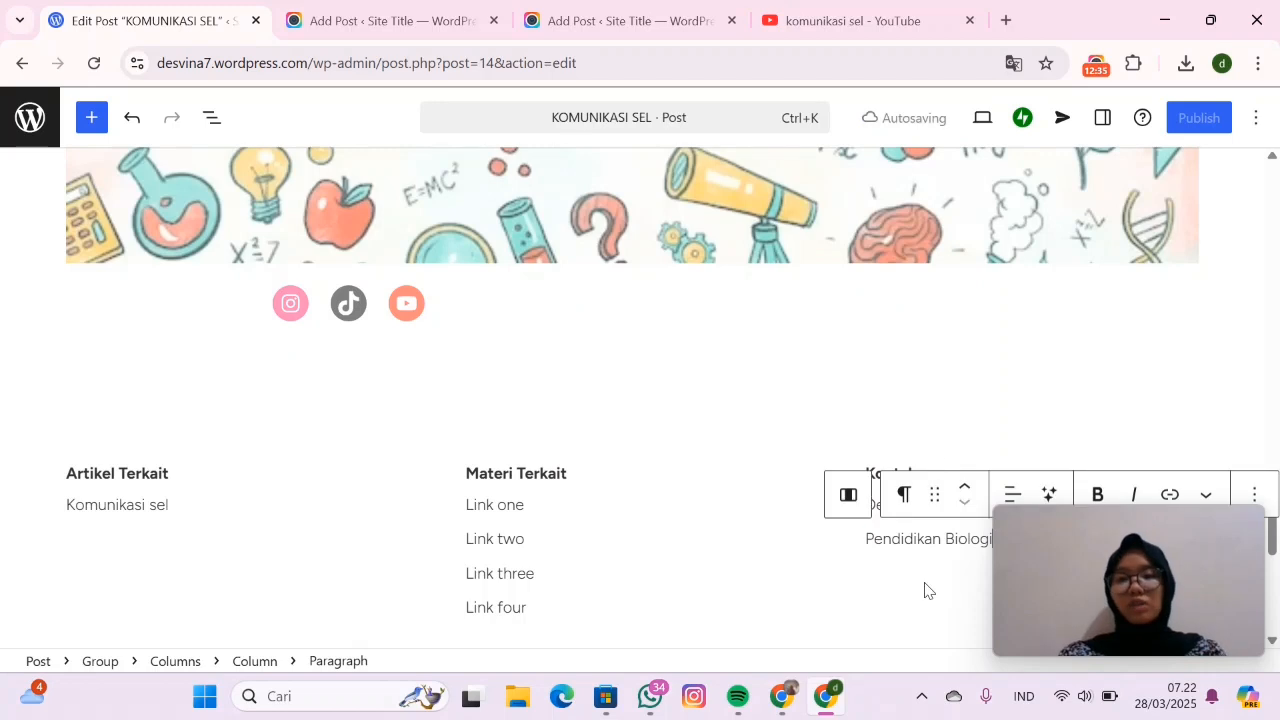
Step: Delete the spacer between the footer columns and the row with the About text and social icons
{"action": "scroll", "coordinate": [925, 590], "scroll_direction": "down", "scroll_amount": 1}
{"action": "scroll", "coordinate": [925, 590], "scroll_direction": "down", "scroll_amount": 2}
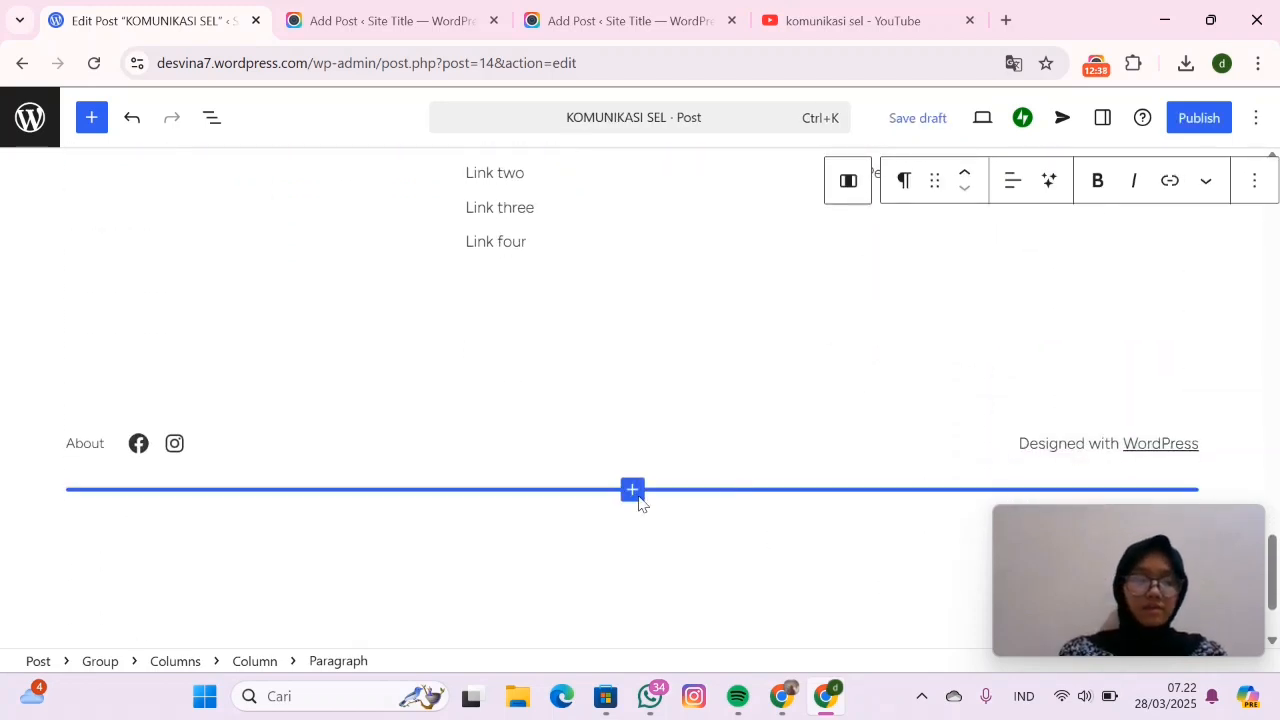
{"action": "left_click", "coordinate": [845, 302]}
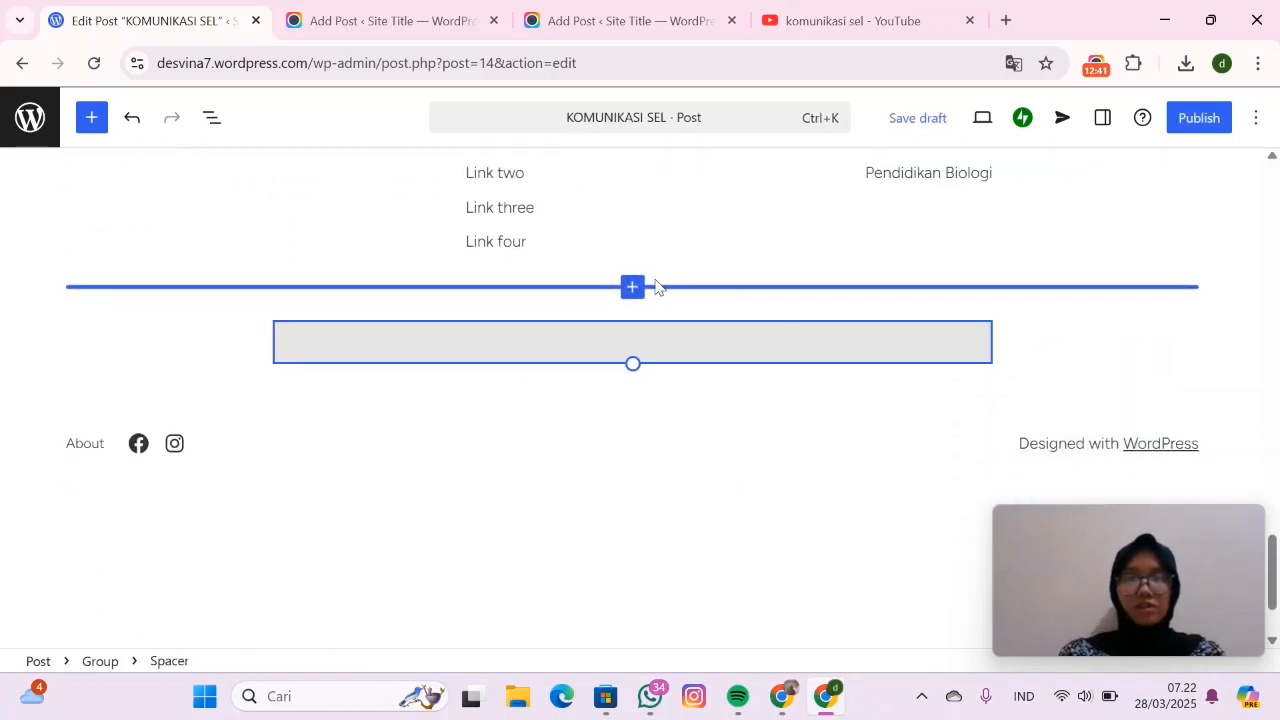
{"action": "key", "text": "Delete"}
Step: Search the blocks for "feed" and insert a Feedback Form into the footer's closing row
{"action": "left_click", "coordinate": [677, 353]}
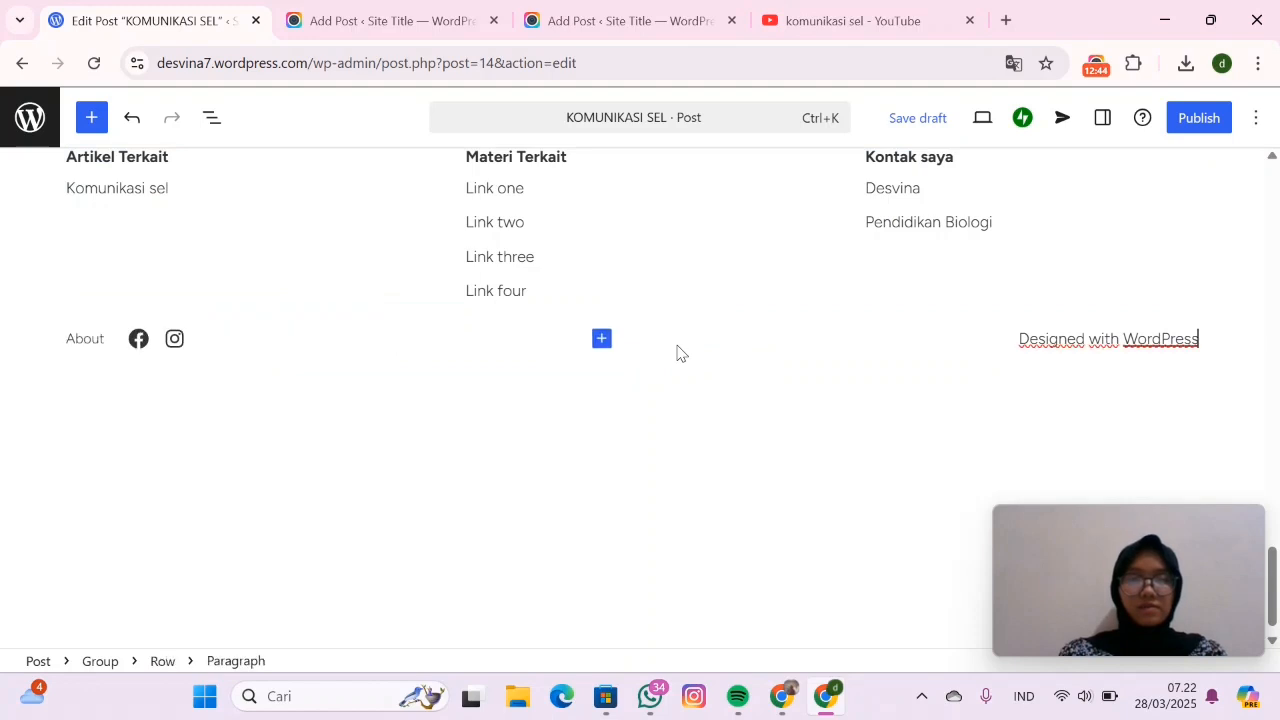
{"action": "left_click", "coordinate": [612, 345]}
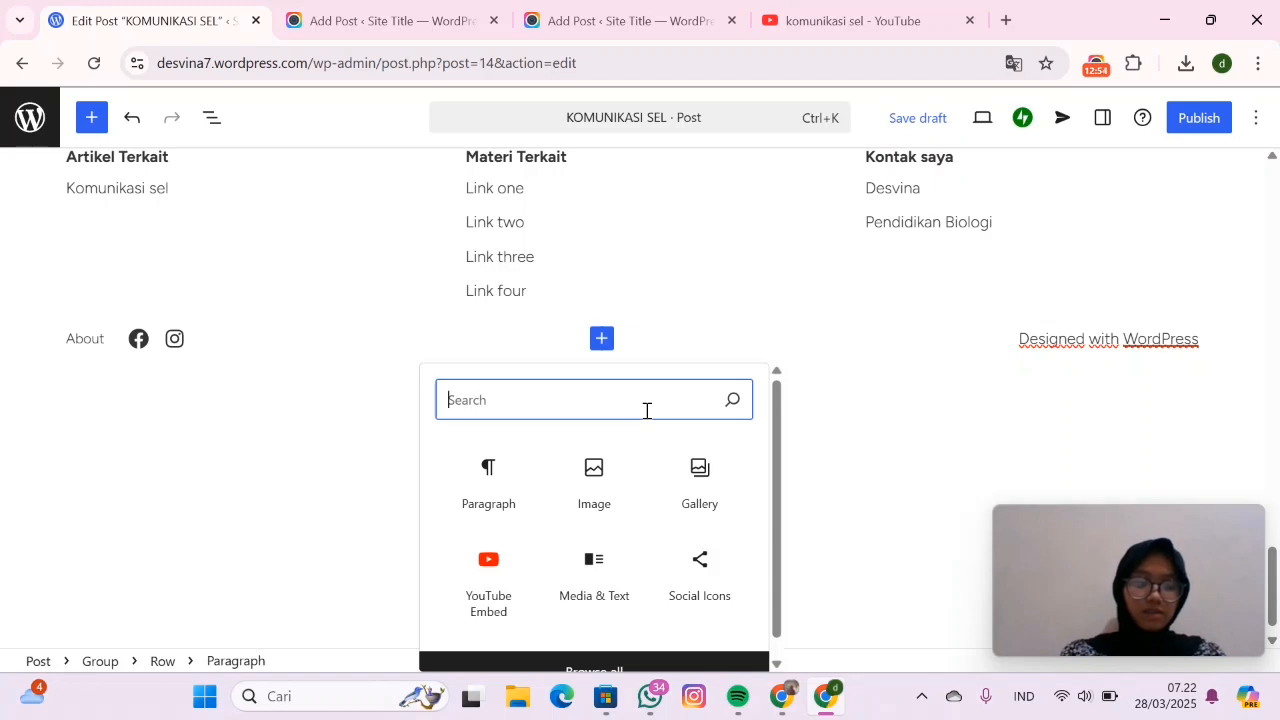
{"action": "type", "text": "P"}
{"action": "key", "text": "BackSpace"}
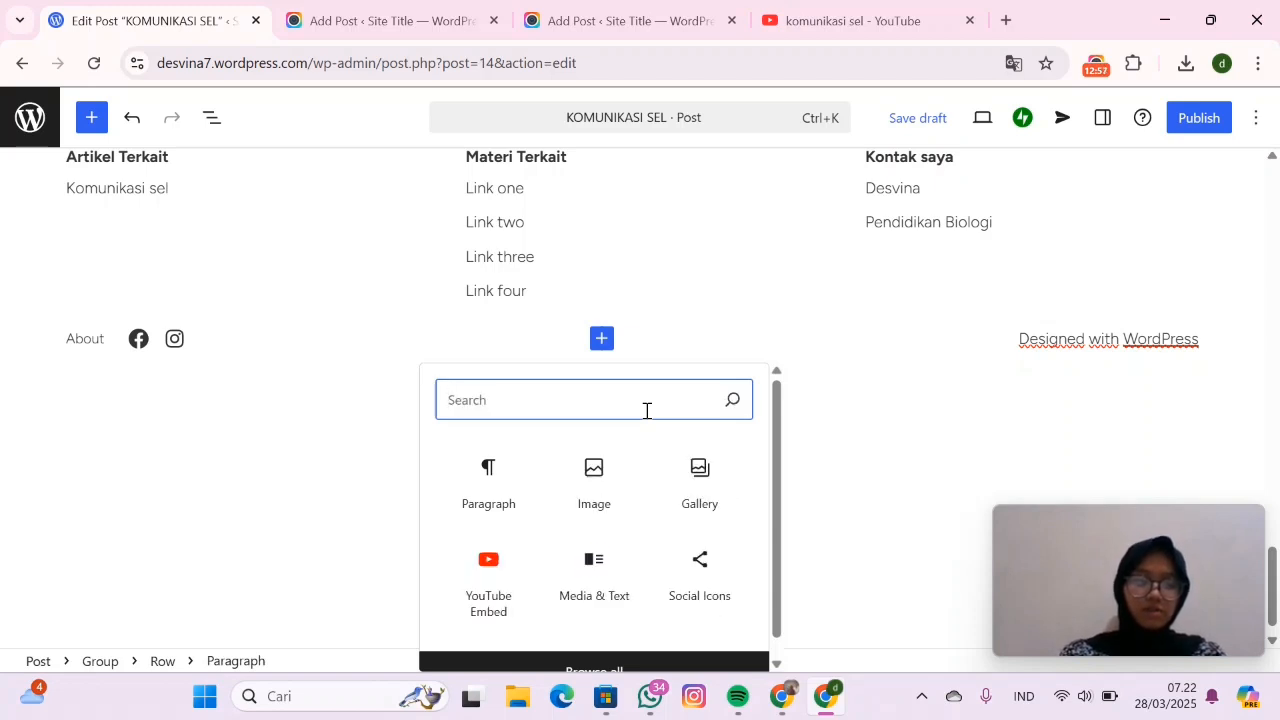
{"action": "type", "text": "feed"}
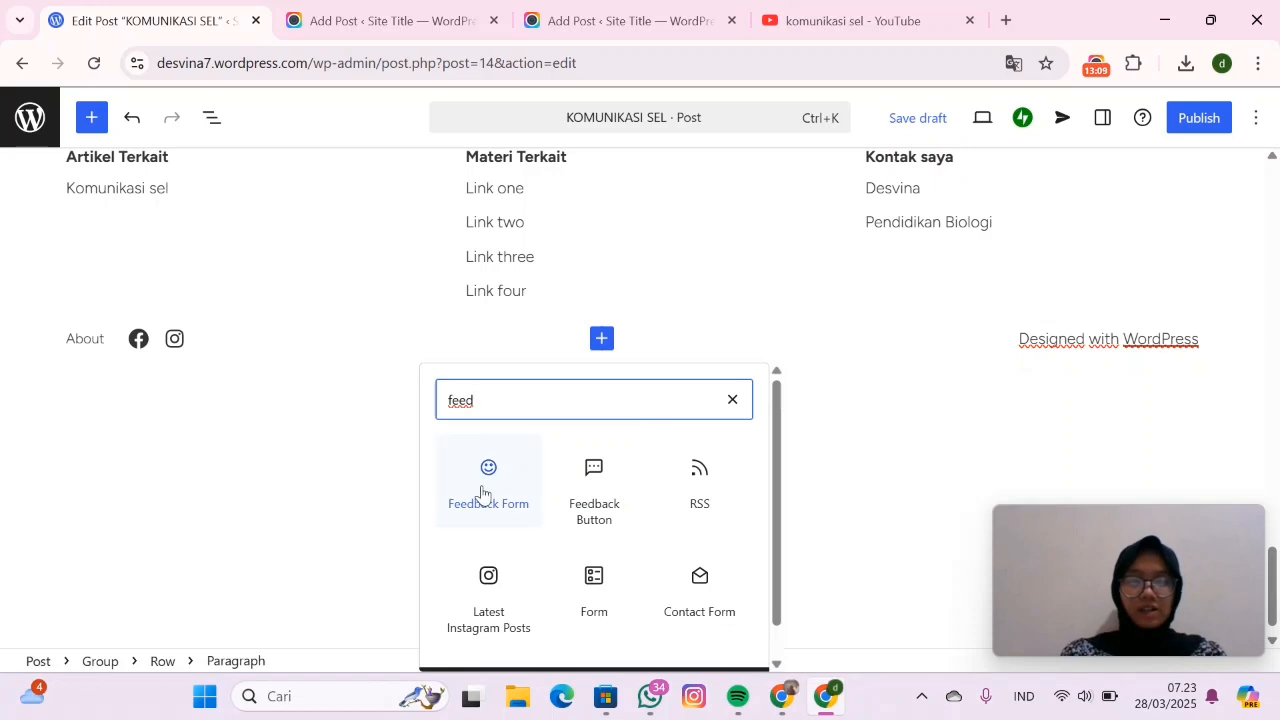
{"action": "left_click", "coordinate": [482, 492]}
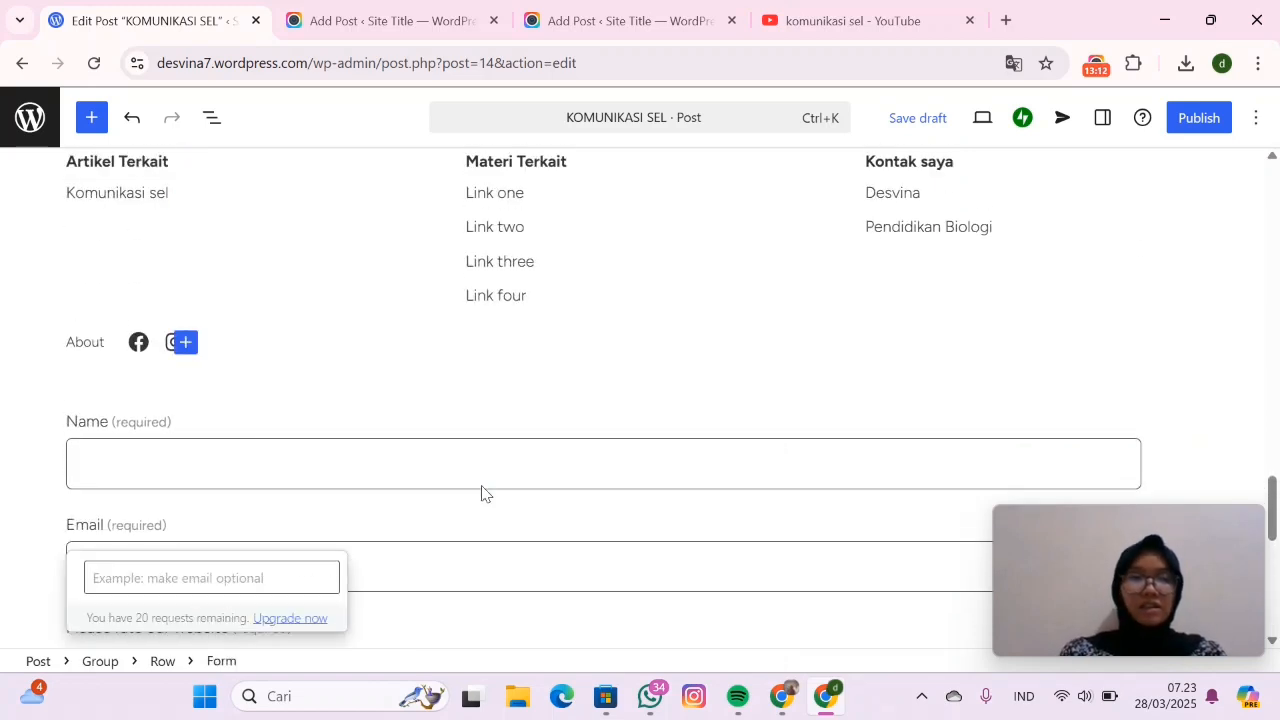
Step: Clear the "Please rate our website" label of the feedback form's single choice field
{"action": "scroll", "coordinate": [406, 376], "scroll_direction": "down", "scroll_amount": 1}
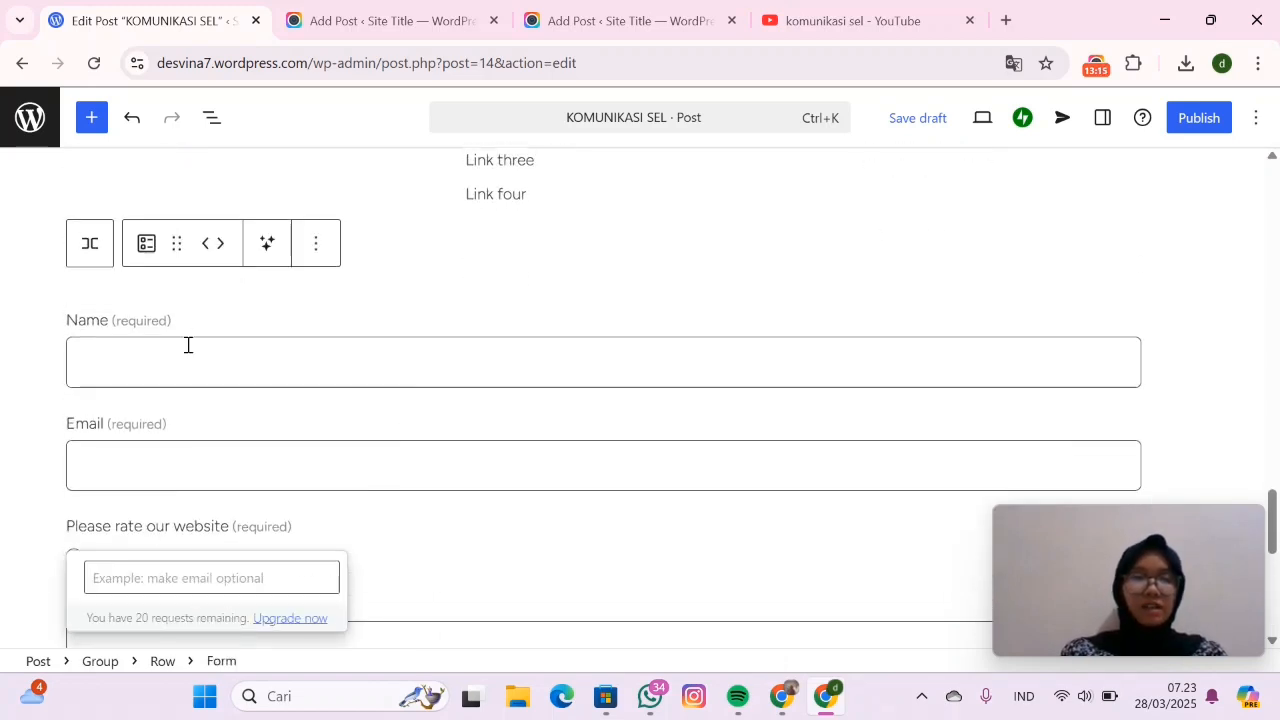
{"action": "scroll", "coordinate": [188, 345], "scroll_direction": "down", "scroll_amount": 1}
{"action": "left_click", "coordinate": [260, 394]}
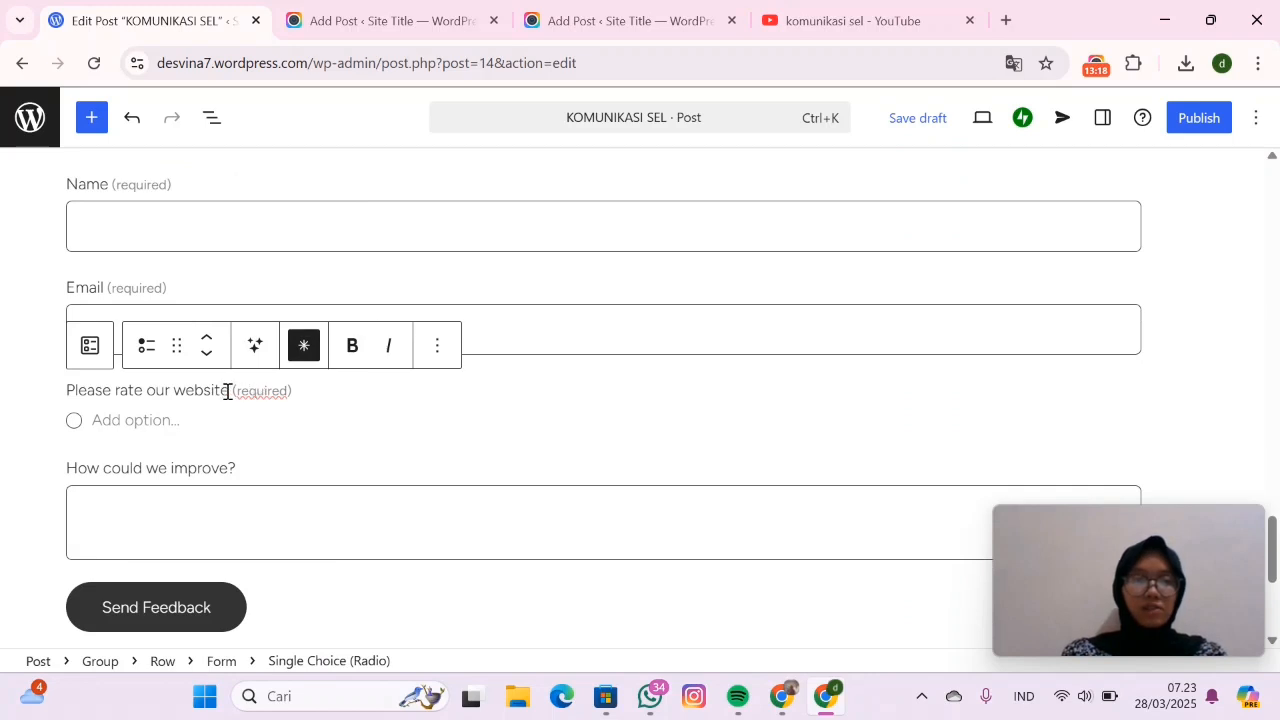
{"action": "left_click", "coordinate": [228, 391]}
{"action": "key", "text": "BackSpace"}
{"action": "key", "text": "BackSpace"}
{"action": "key", "text": "BackSpace"}
{"action": "key", "text": "BackSpace"}
{"action": "key", "text": "BackSpace"}
{"action": "key", "text": "BackSpace"}
{"action": "key", "text": "BackSpace"}
{"action": "key", "text": "BackSpace"}
{"action": "key", "text": "BackSpace"}
{"action": "key", "text": "BackSpace"}
{"action": "key", "text": "BackSpace"}
{"action": "key", "text": "BackSpace"}
{"action": "key", "text": "BackSpace"}
{"action": "key", "text": "BackSpace"}
{"action": "key", "text": "BackSpace"}
{"action": "key", "text": "BackSpace"}
{"action": "key", "text": "BackSpace"}
{"action": "key", "text": "BackSpace"}
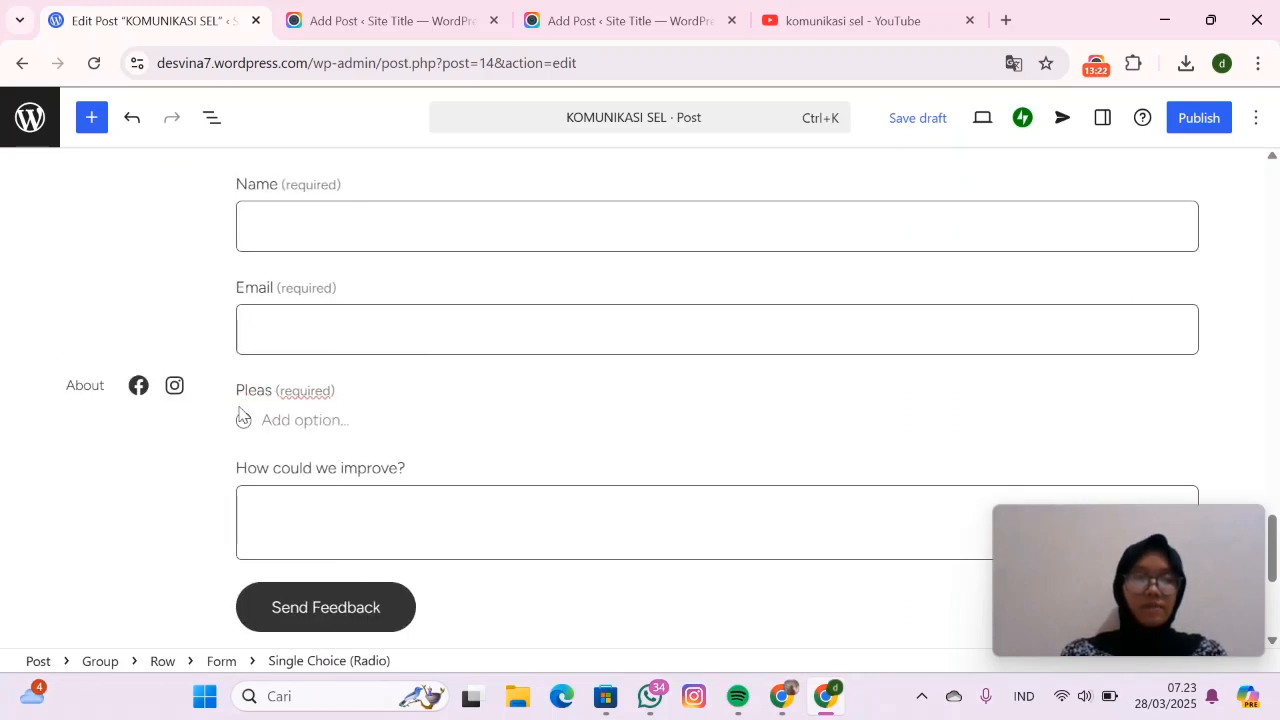
{"action": "key", "text": "BackSpace"}
{"action": "key", "text": "BackSpace"}
{"action": "key", "text": "BackSpace"}
{"action": "key", "text": "BackSpace"}
{"action": "key", "text": "BackSpace"}
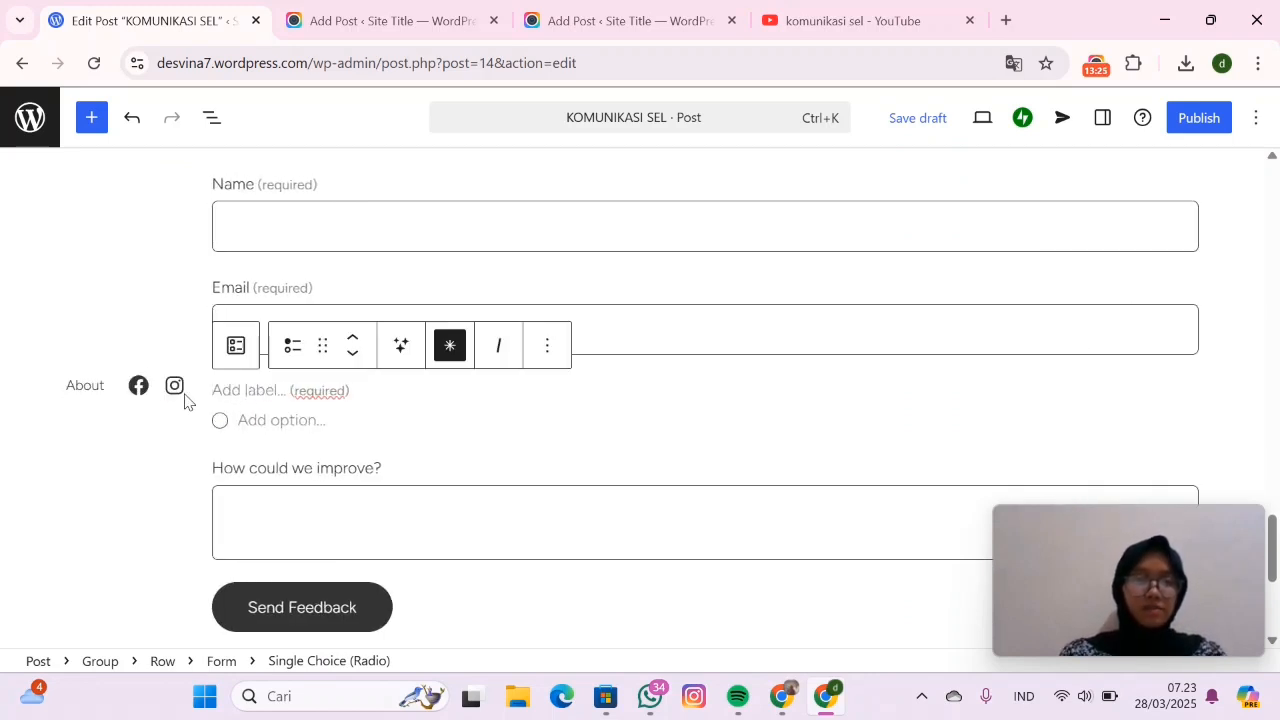
Step: Delete the About text and the Facebook and Instagram icons beside the feedback form, including their empty row
{"action": "key", "text": "BackSpace"}
{"action": "key", "text": "BackSpace"}
{"action": "key", "text": "BackSpace"}
{"action": "key", "text": "BackSpace"}
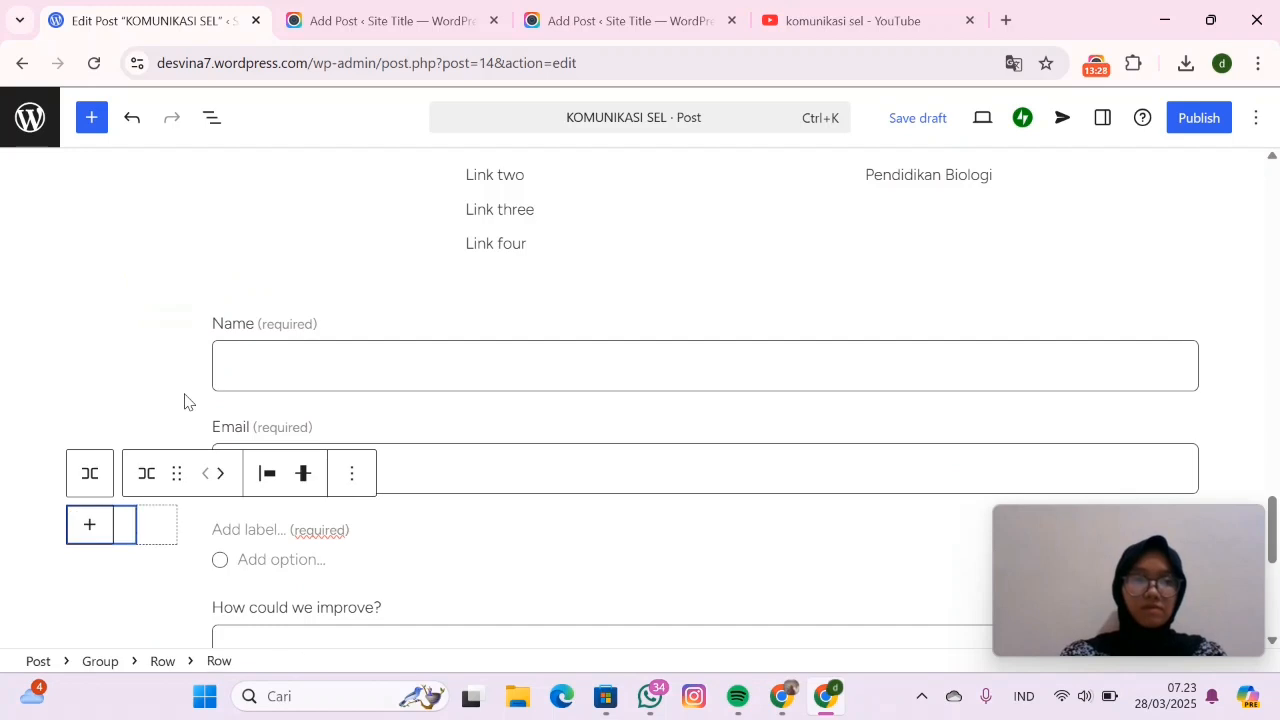
{"action": "key", "text": "BackSpace"}
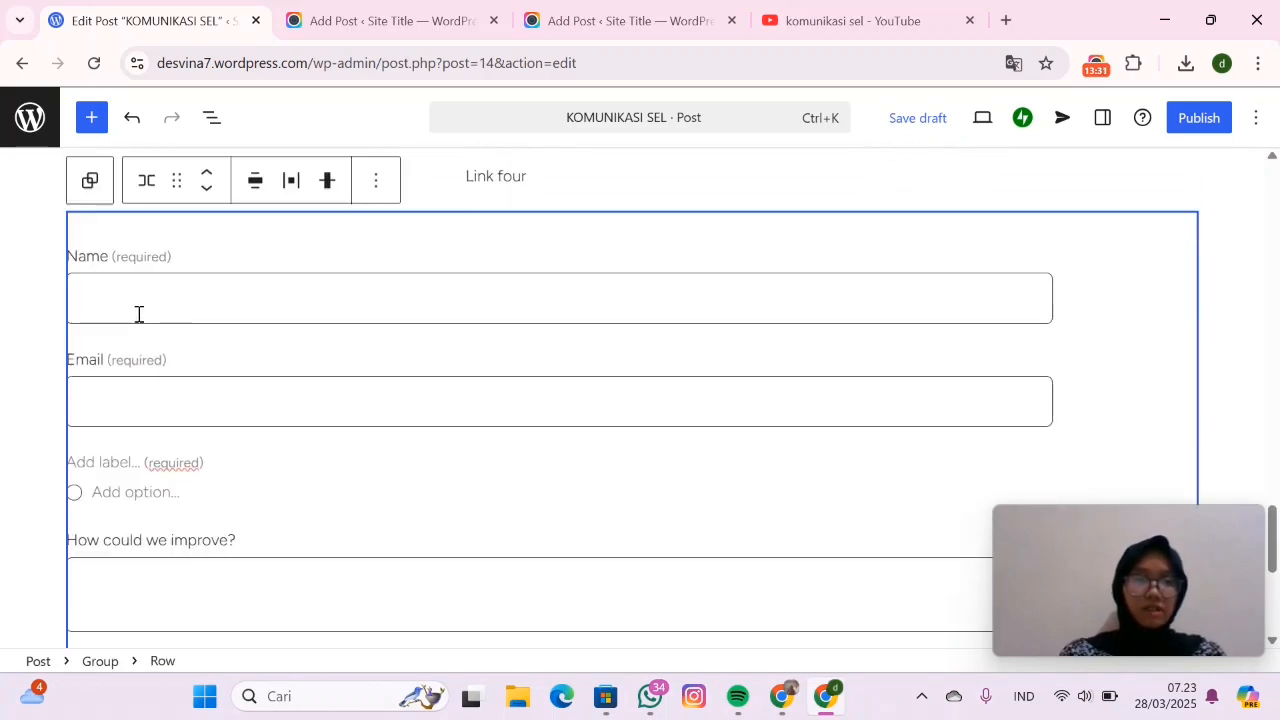
Step: Enter a new label beginning "Apakah Webs" for the feedback form's single choice field
{"action": "left_click", "coordinate": [122, 467]}
{"action": "type", "text": "Apa"}
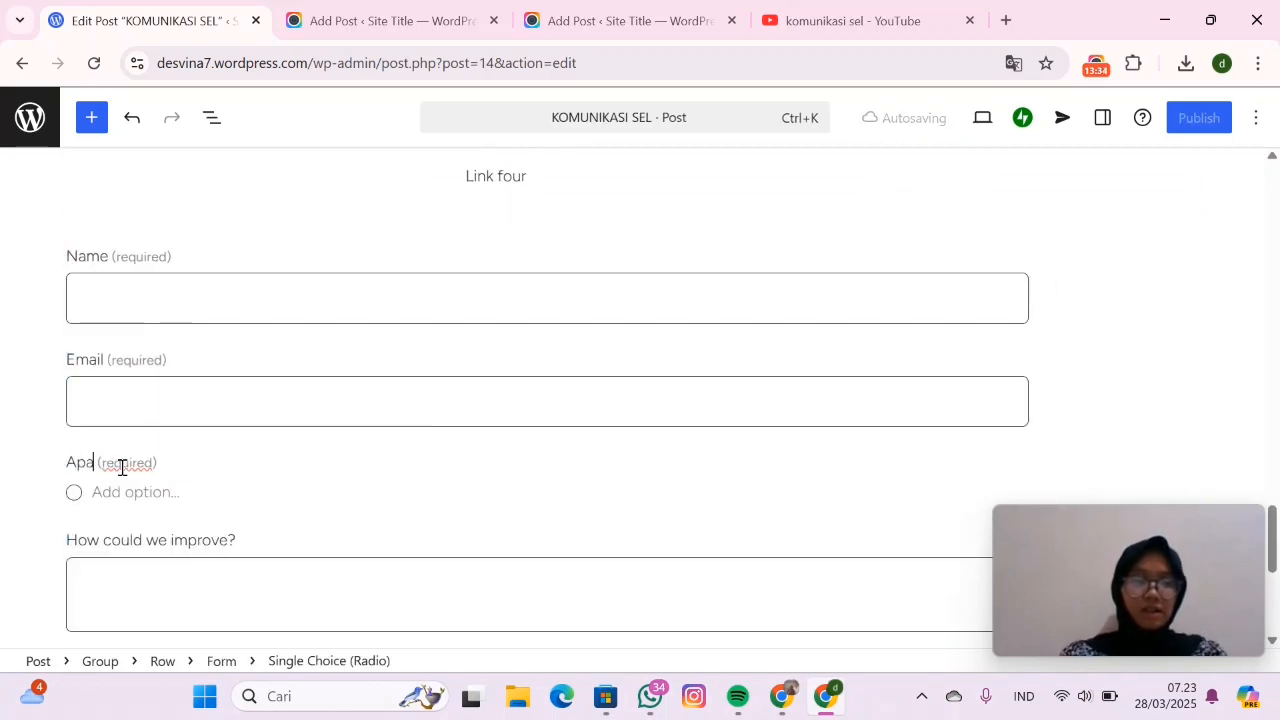
{"action": "type", "text": "kah Webs"}
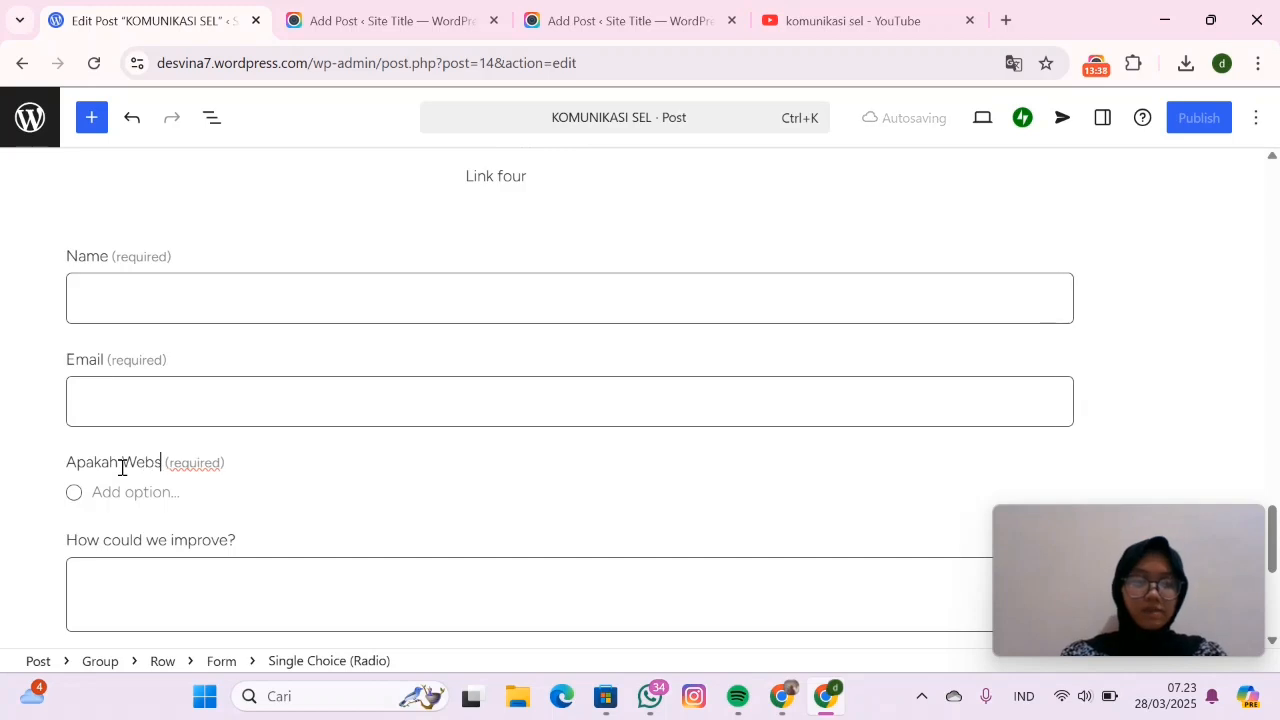
Step: Replace the single choice field's label in the feedback form with "Bgaimana pendapatmu tentang website ini?"
{"action": "type", "text": "ite ini"}
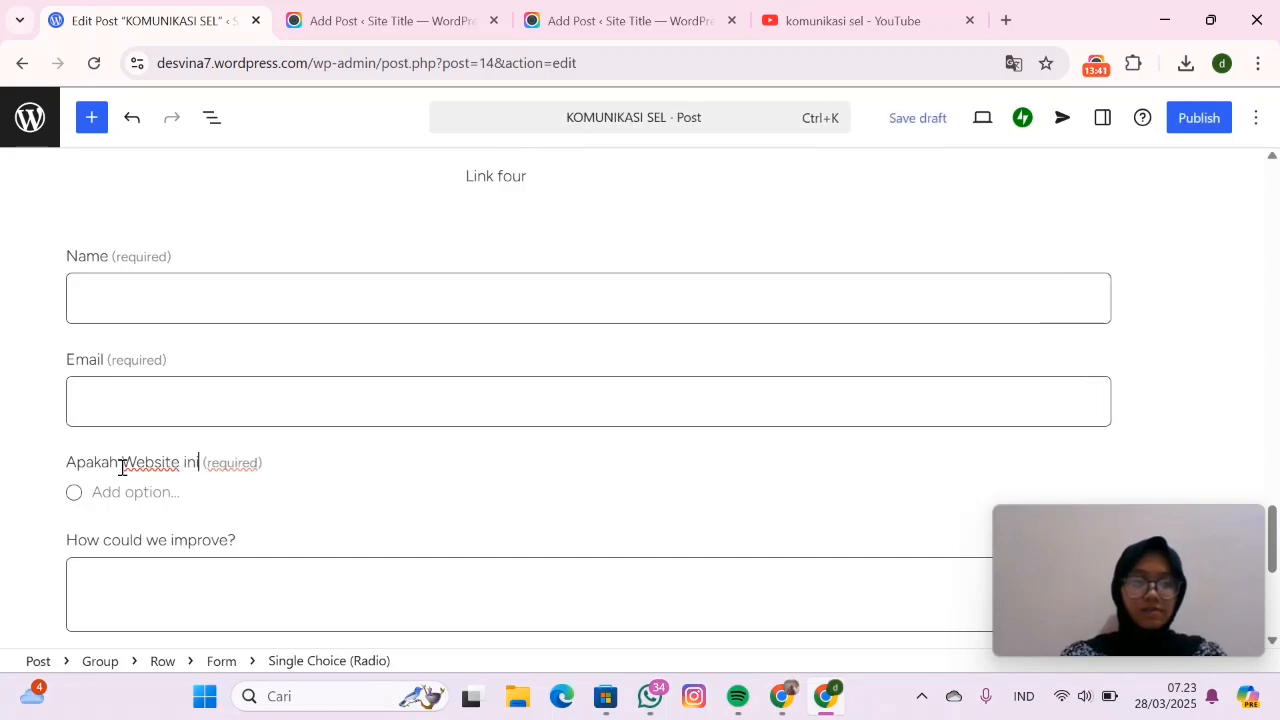
{"action": "key", "text": "BackSpace"}
{"action": "key", "text": "BackSpace"}
{"action": "key", "text": "BackSpace"}
{"action": "key", "text": "BackSpace"}
{"action": "key", "text": "BackSpace"}
{"action": "key", "text": "BackSpace"}
{"action": "key", "text": "BackSpace"}
{"action": "key", "text": "BackSpace"}
{"action": "key", "text": "BackSpace"}
{"action": "key", "text": "BackSpace"}
{"action": "key", "text": "BackSpace"}
{"action": "key", "text": "BackSpace"}
{"action": "key", "text": "BackSpace"}
{"action": "key", "text": "BackSpace"}
{"action": "key", "text": "BackSpace"}
{"action": "key", "text": "BackSpace"}
{"action": "key", "text": "BackSpace"}
{"action": "key", "text": "BackSpace"}
{"action": "type", "text": "Bg"}
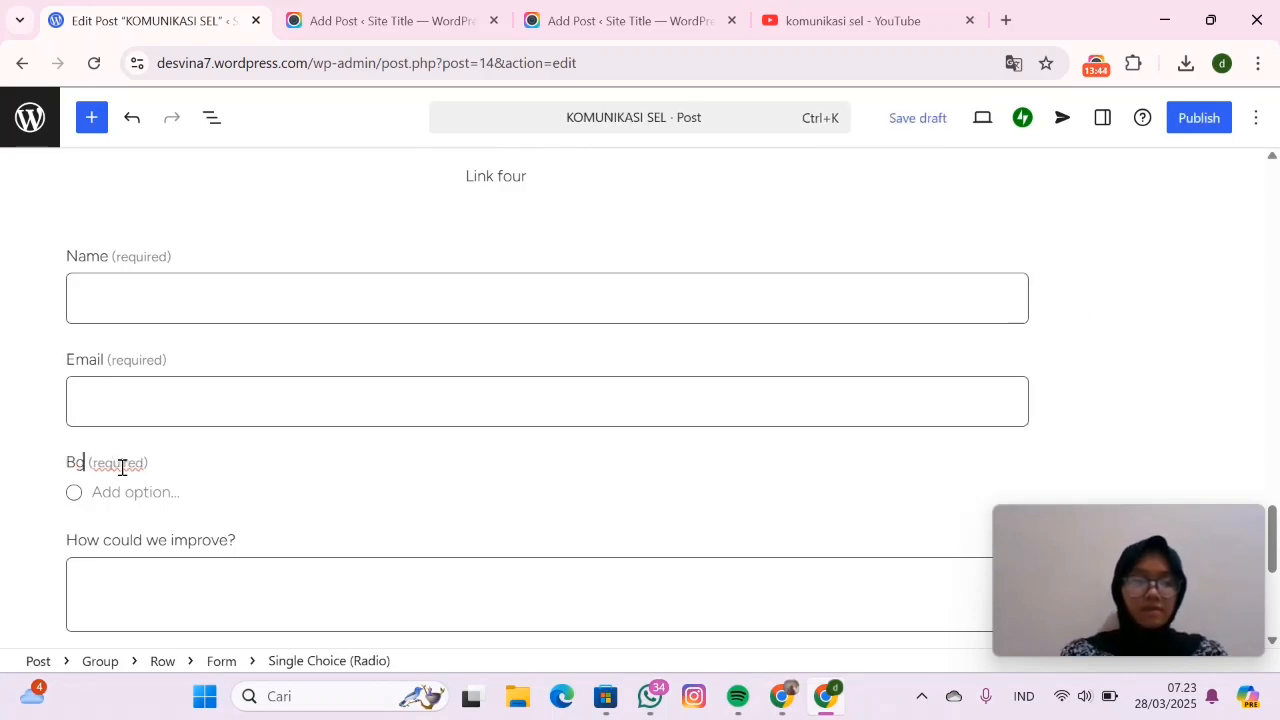
{"action": "type", "text": "aimana pend"}
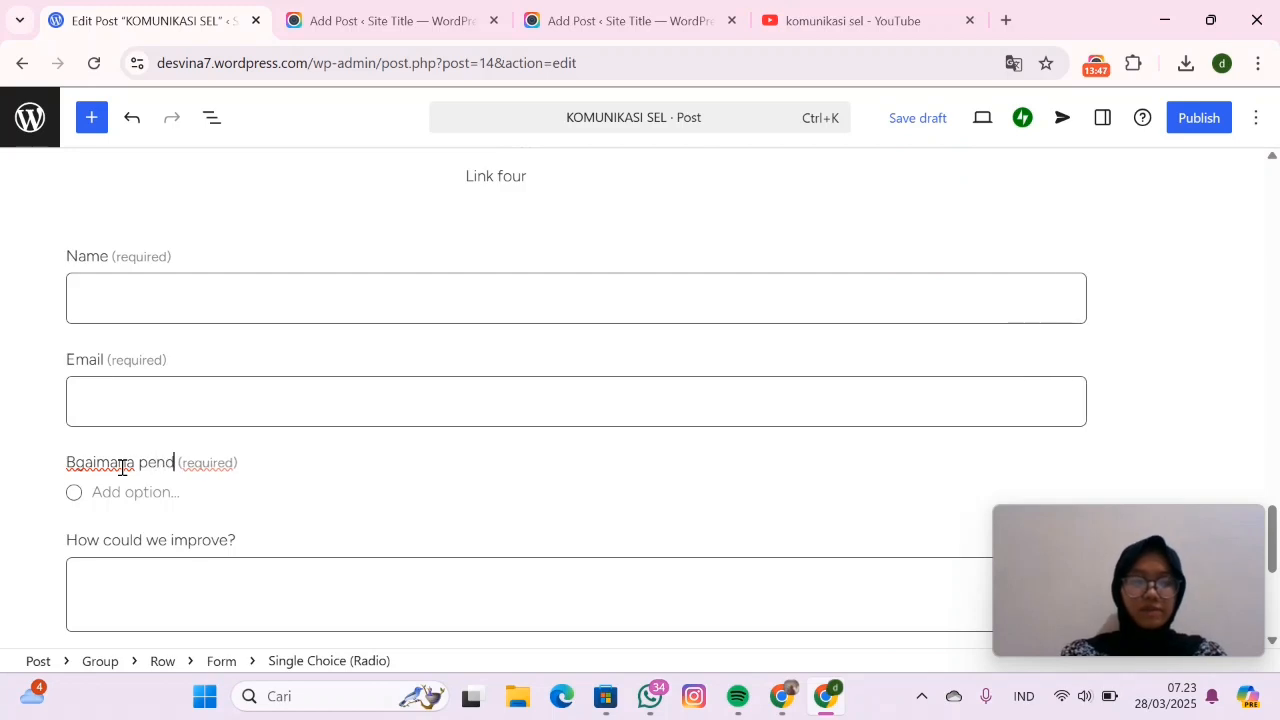
{"action": "type", "text": "apatmu ter"}
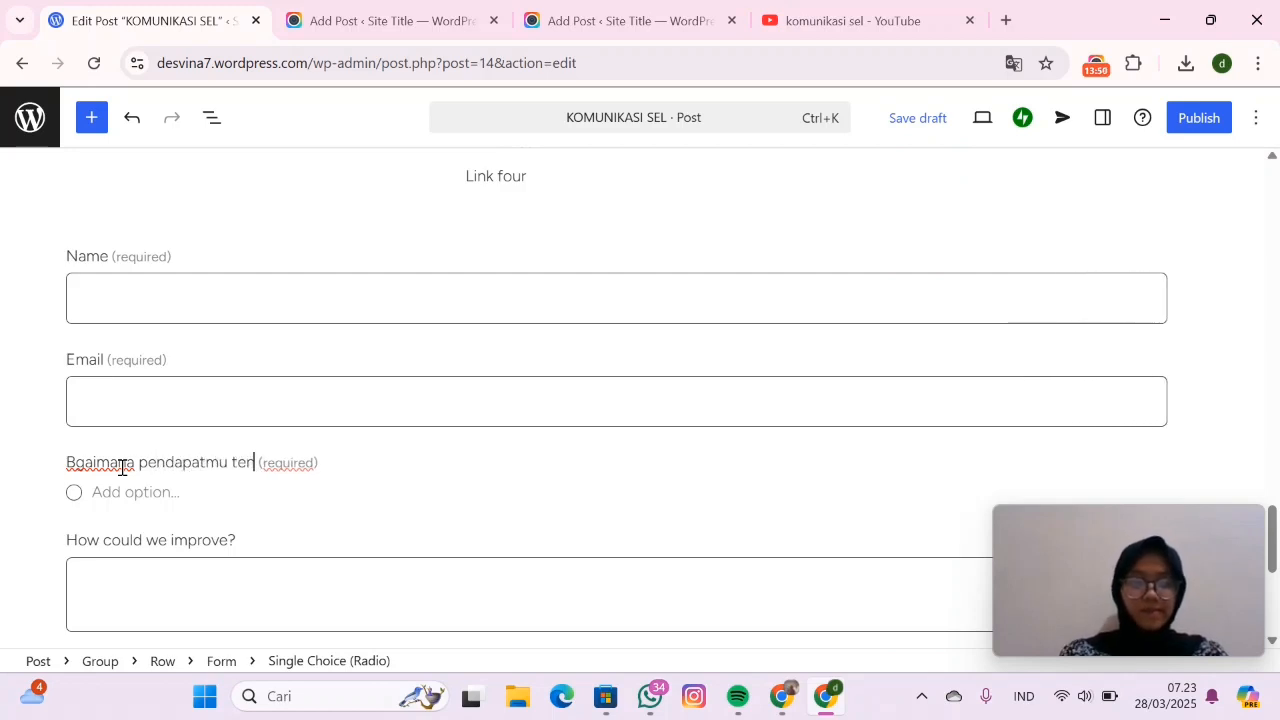
{"action": "key", "text": "BackSpace"}
{"action": "type", "text": "ntang websit"}
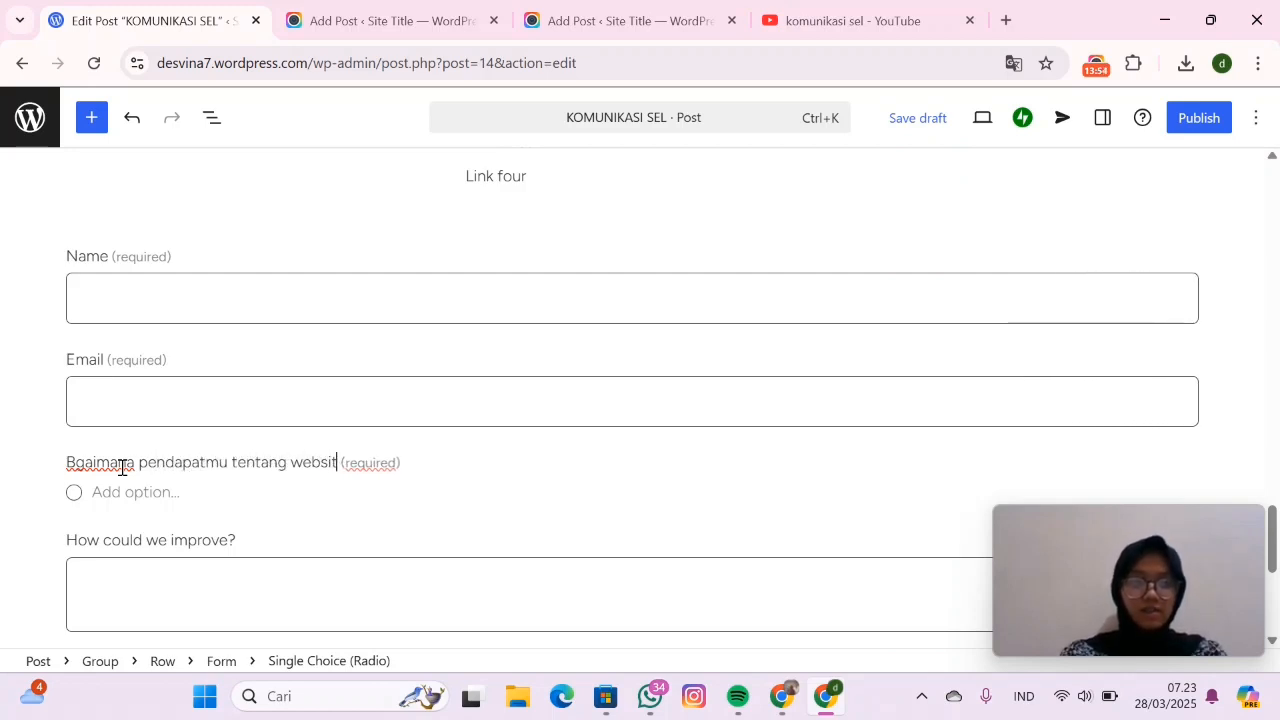
{"action": "type", "text": "e ini?"}
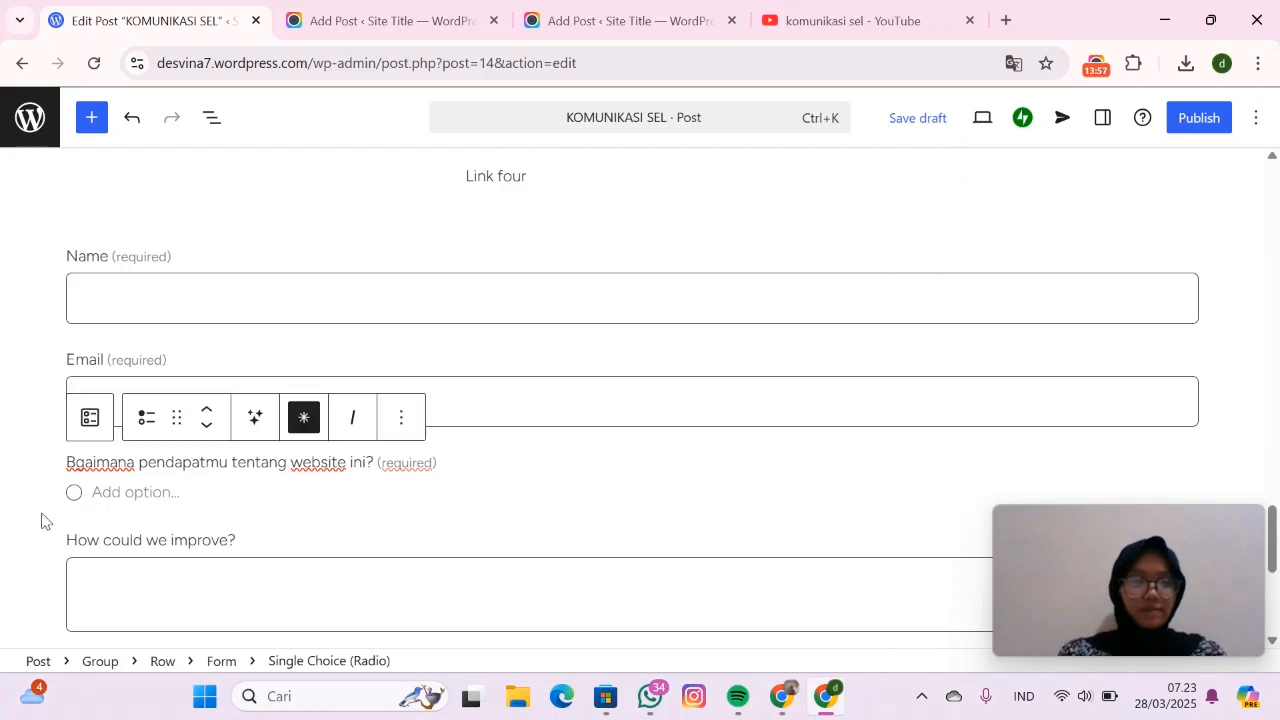
Step: Add the answer options "Menarik" and "Tidak menarik" to the single choice question
{"action": "left_click", "coordinate": [155, 493]}
{"action": "type", "text": "M"}
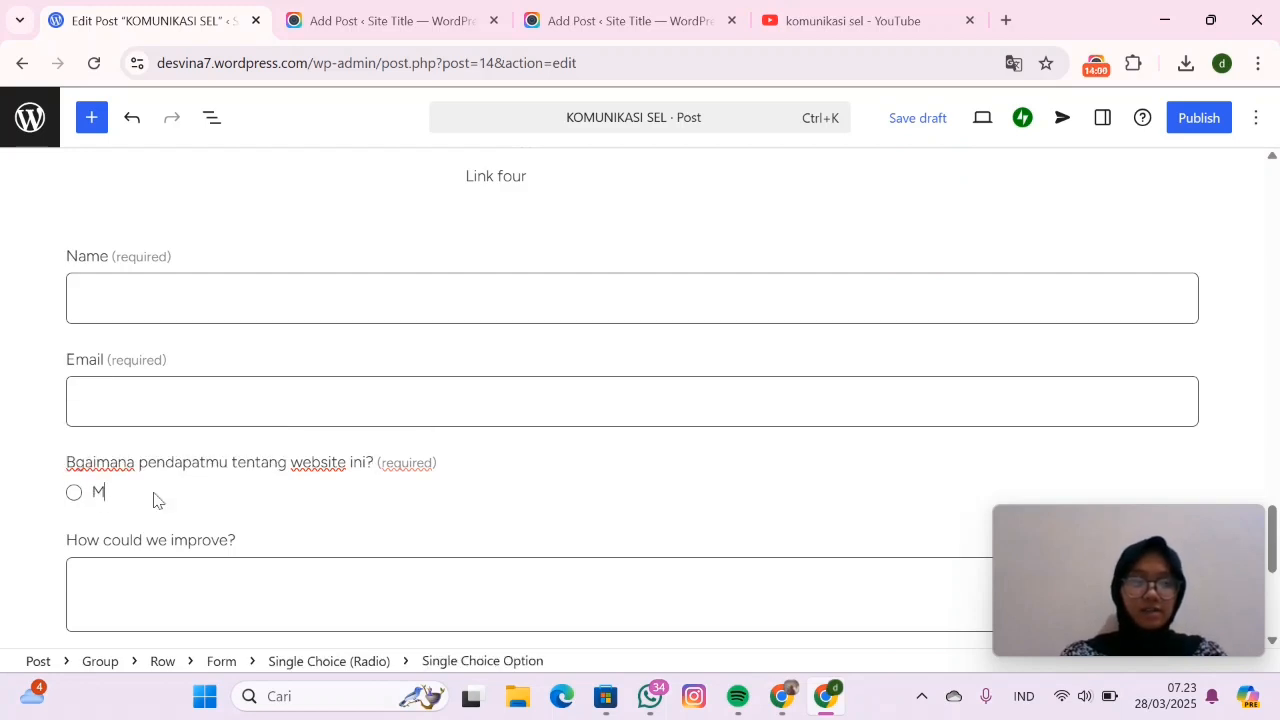
{"action": "type", "text": "enarik"}
{"action": "key", "text": "Return"}
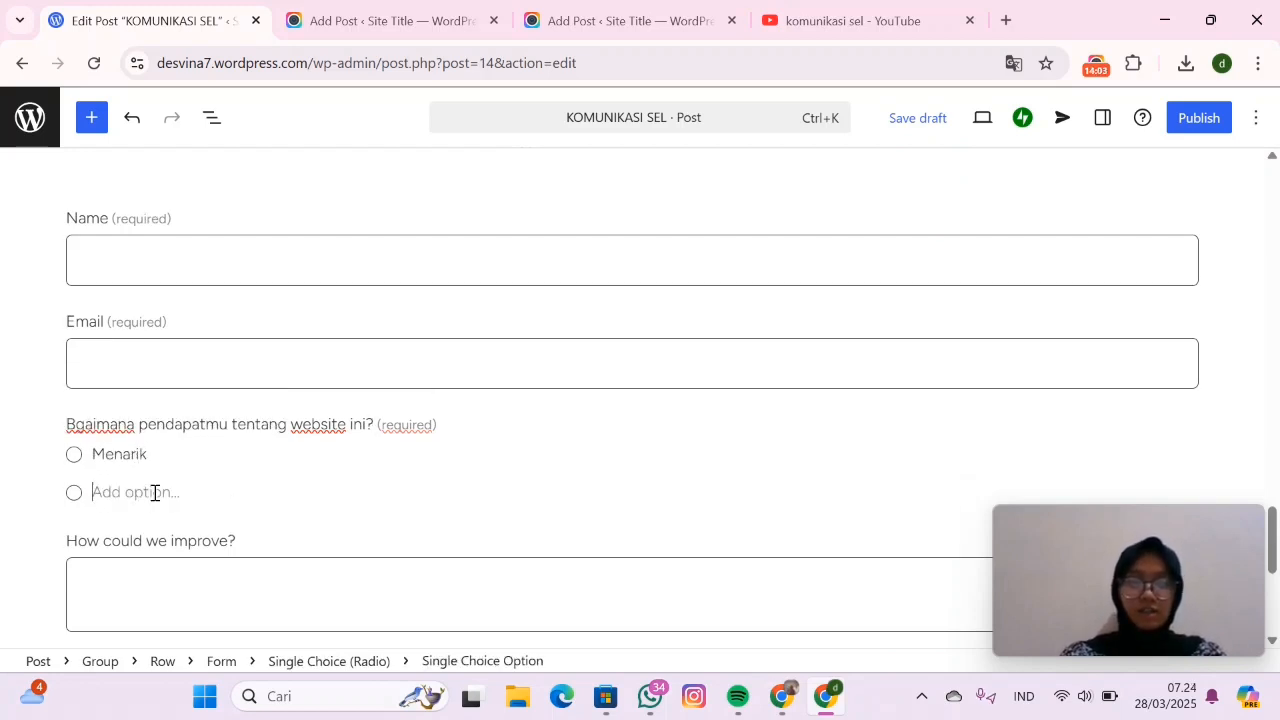
{"action": "type", "text": "Tidak menar"}
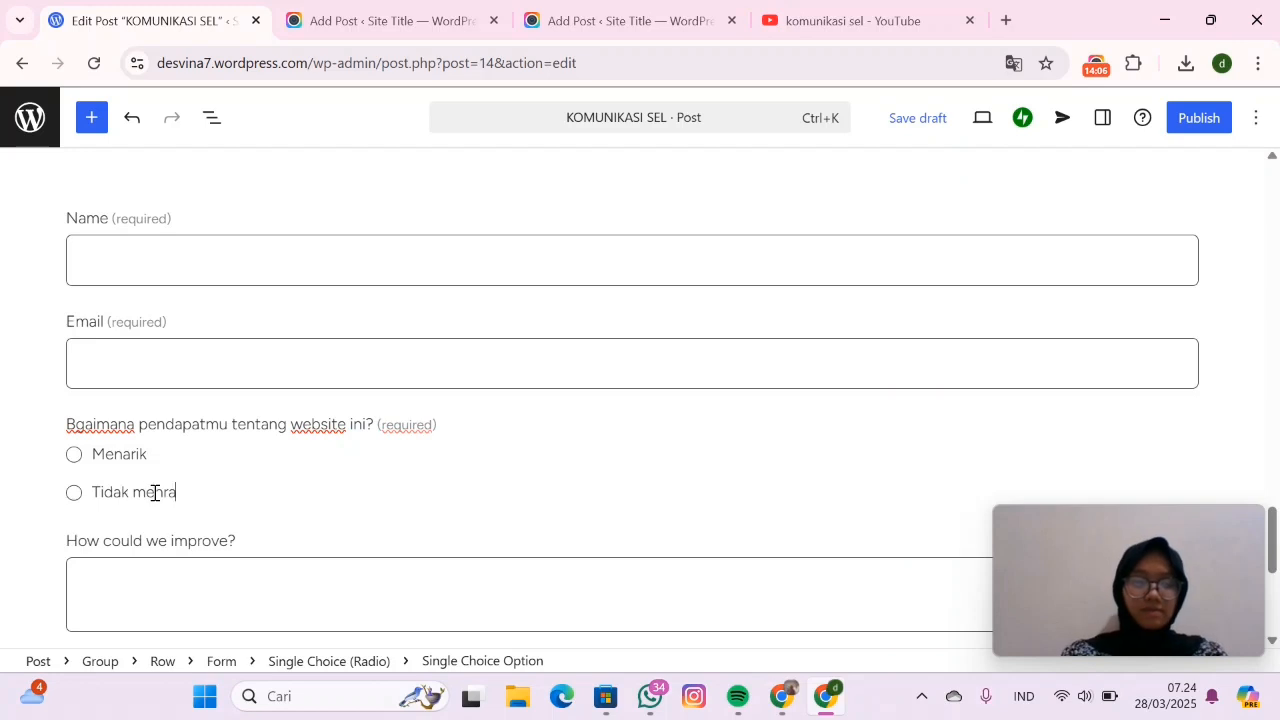
{"action": "key", "text": "BackSpace"}
{"action": "key", "text": "BackSpace"}
{"action": "key", "text": "BackSpace"}
{"action": "key", "text": "BackSpace"}
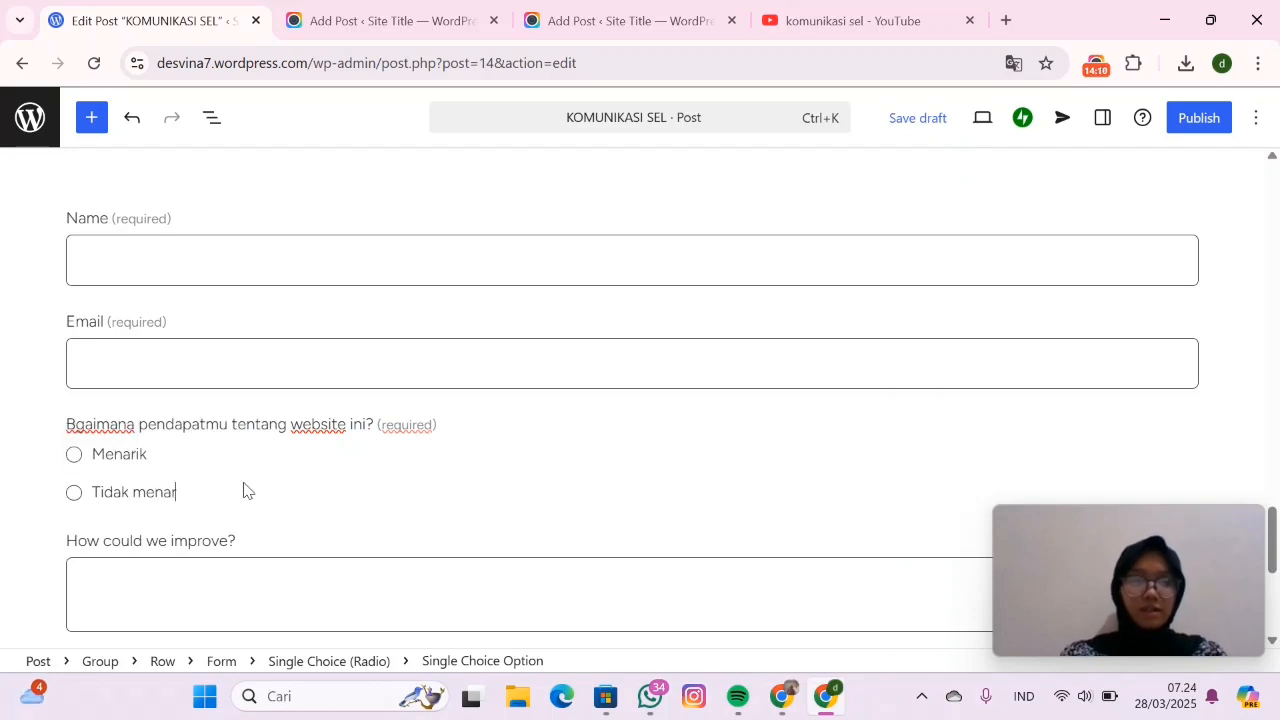
Step: Insert a Query Loop block between the science-themed cover image and the social icons
{"action": "scroll", "coordinate": [247, 490], "scroll_direction": "down", "scroll_amount": 2}
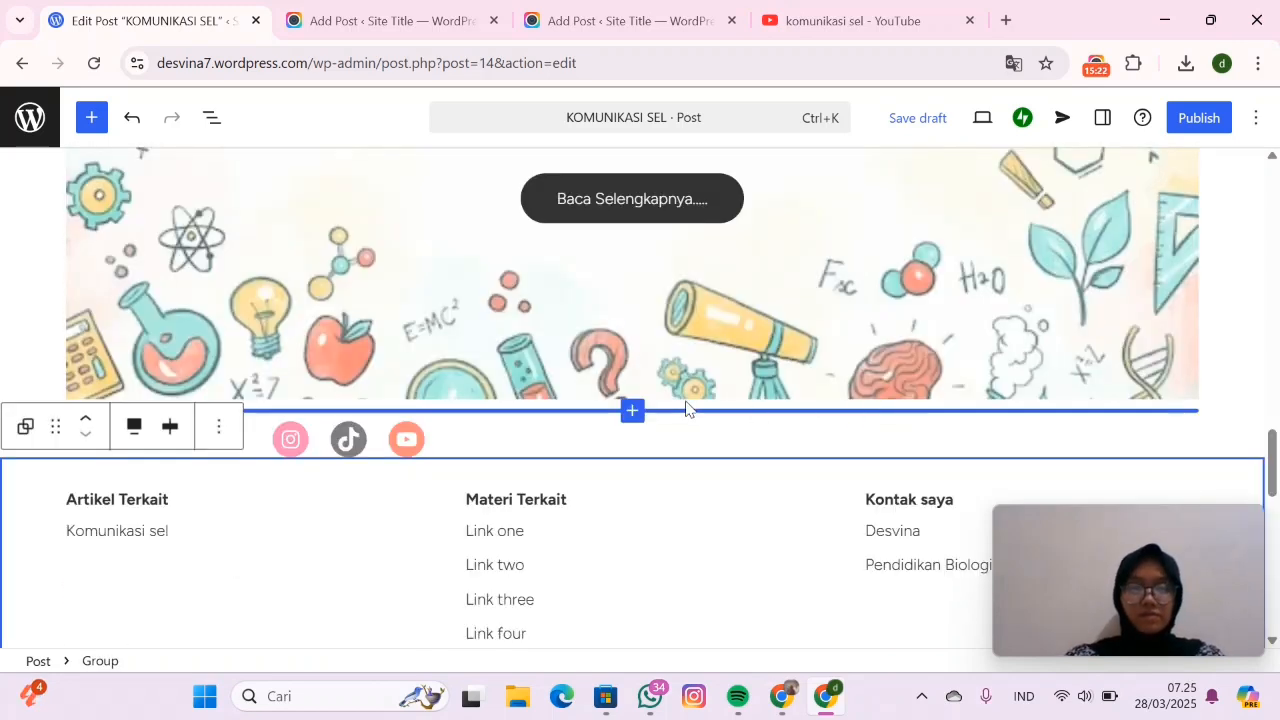
{"action": "left_click", "coordinate": [654, 414]}
{"action": "left_click", "coordinate": [632, 411]}
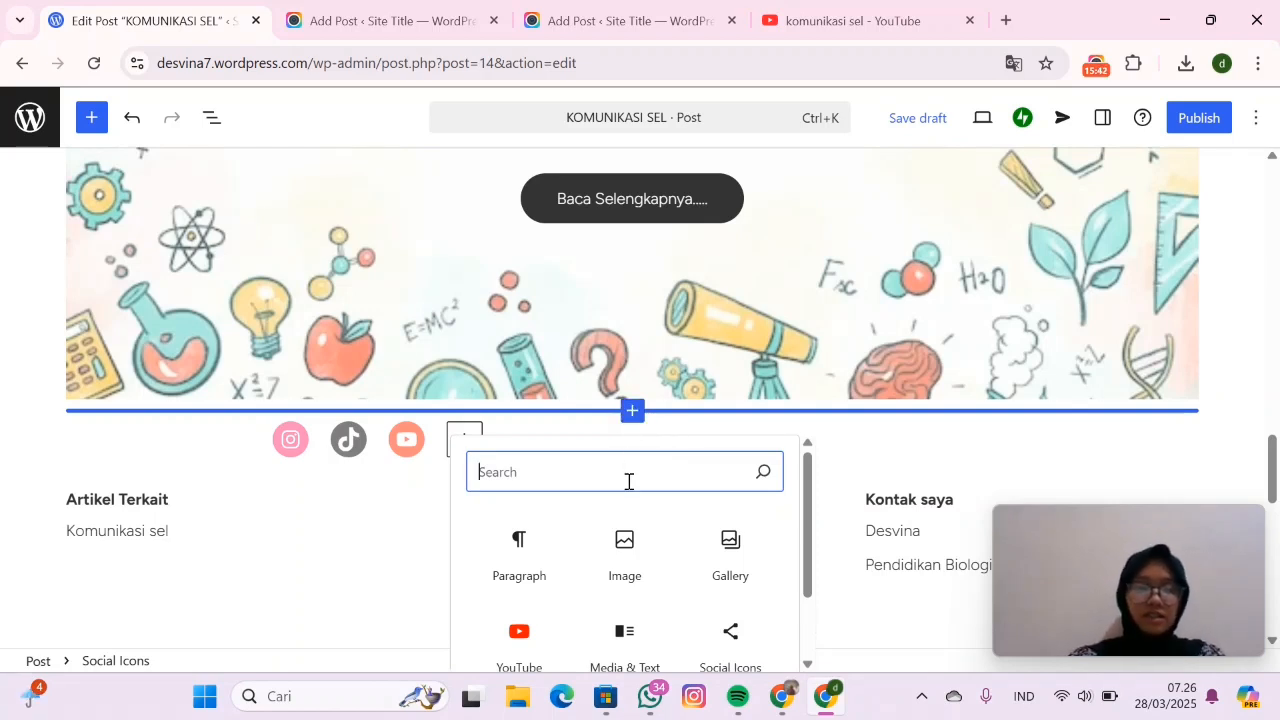
{"action": "type", "text": "quer"}
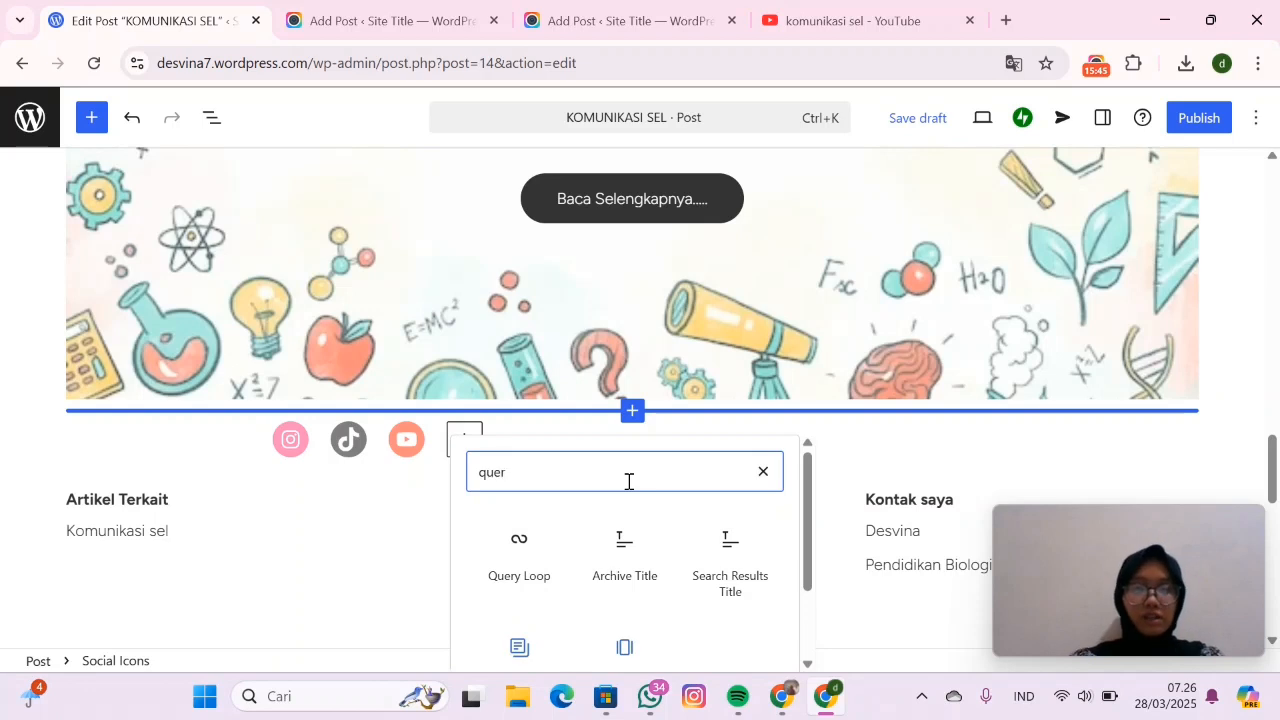
{"action": "left_click", "coordinate": [521, 558]}
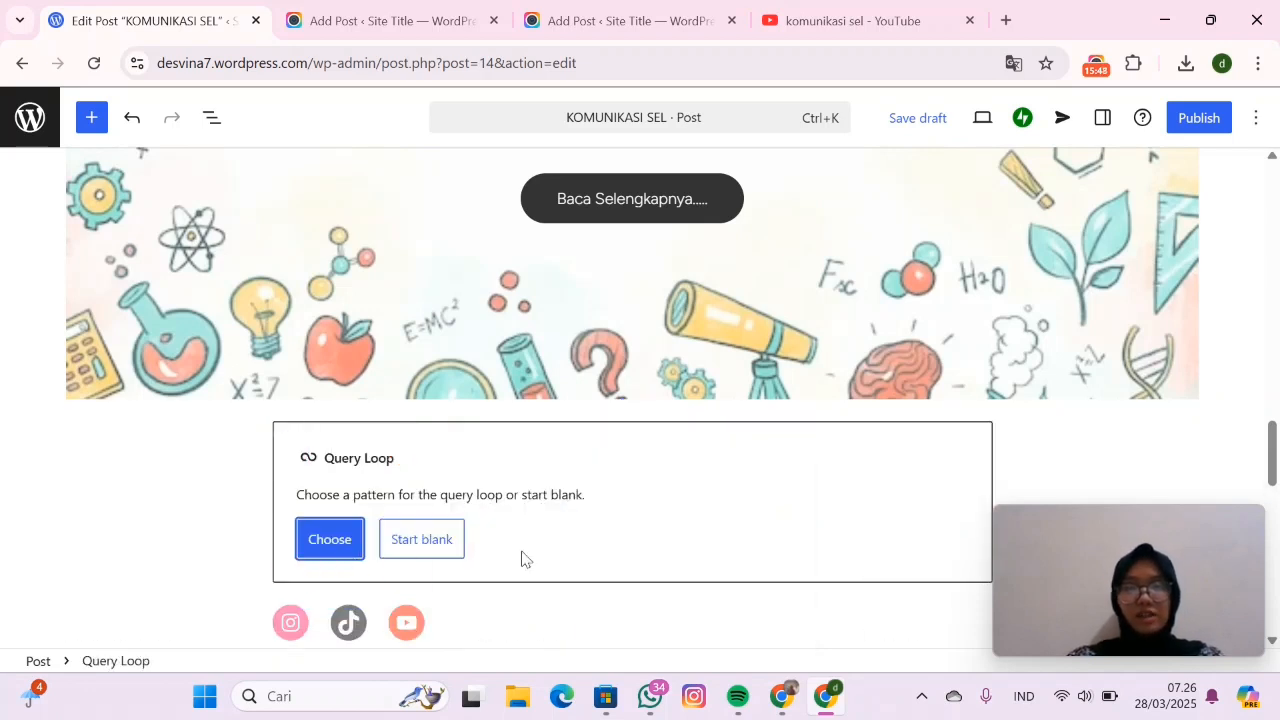
Step: Choose the "Posts 6" pattern for the Query Loop block
{"action": "scroll", "coordinate": [523, 557], "scroll_direction": "down", "scroll_amount": 2}
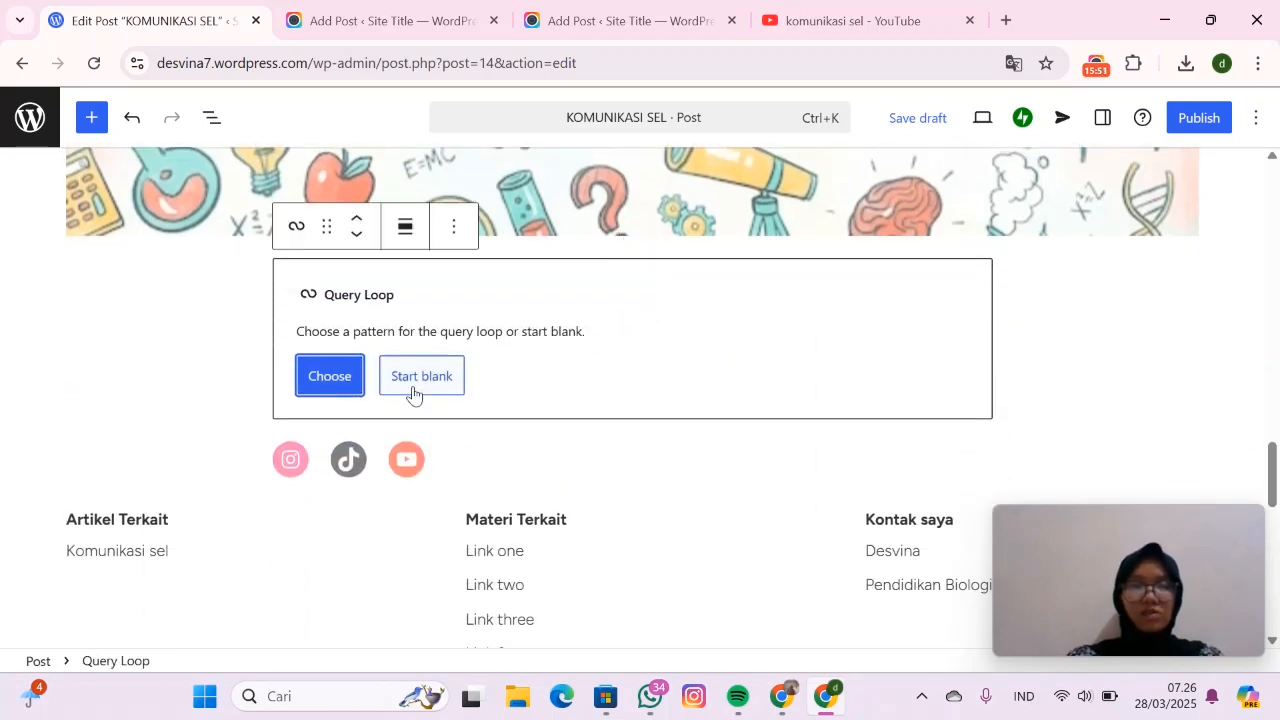
{"action": "left_click", "coordinate": [336, 381]}
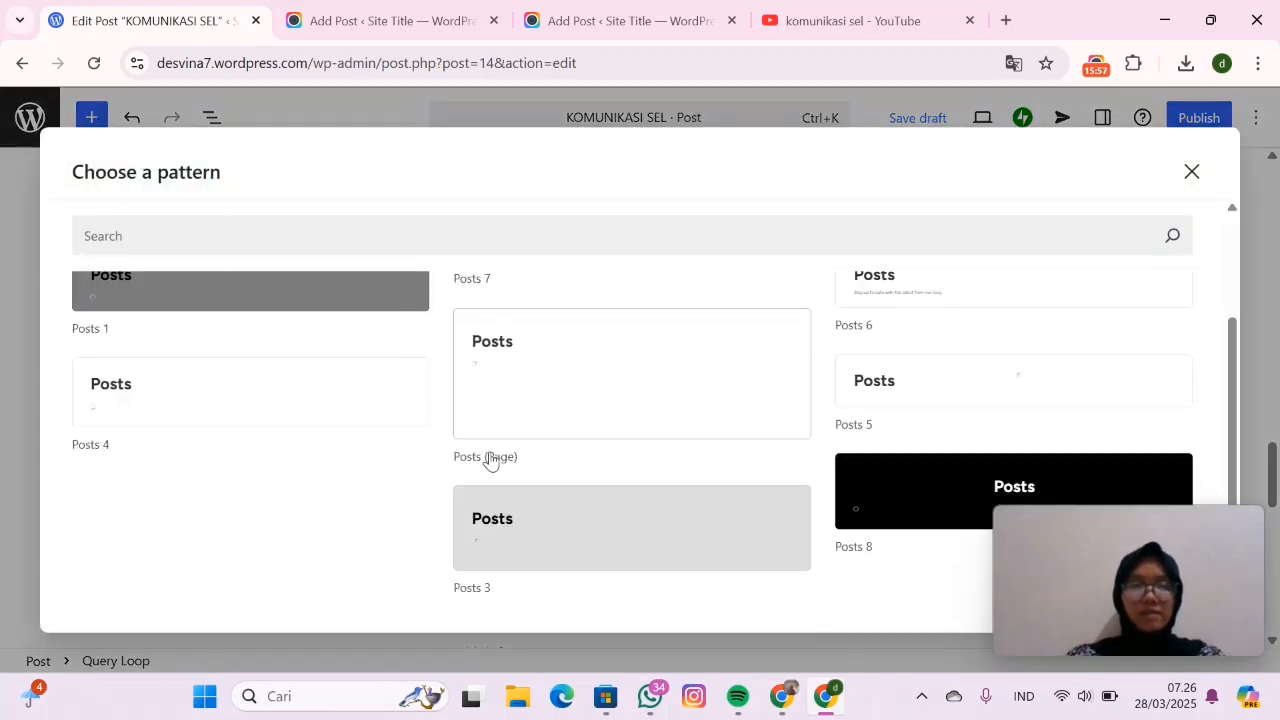
{"action": "scroll", "coordinate": [563, 452], "scroll_direction": "down", "scroll_amount": 2}
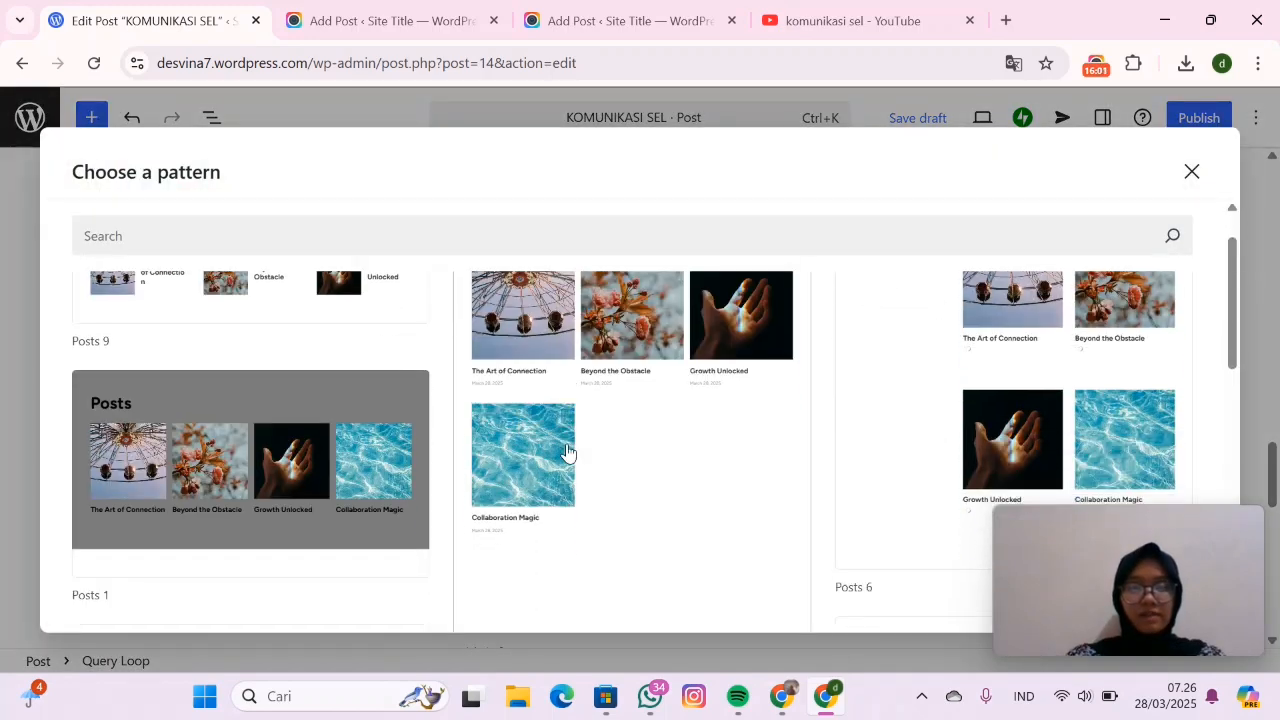
{"action": "scroll", "coordinate": [567, 453], "scroll_direction": "up", "scroll_amount": 2}
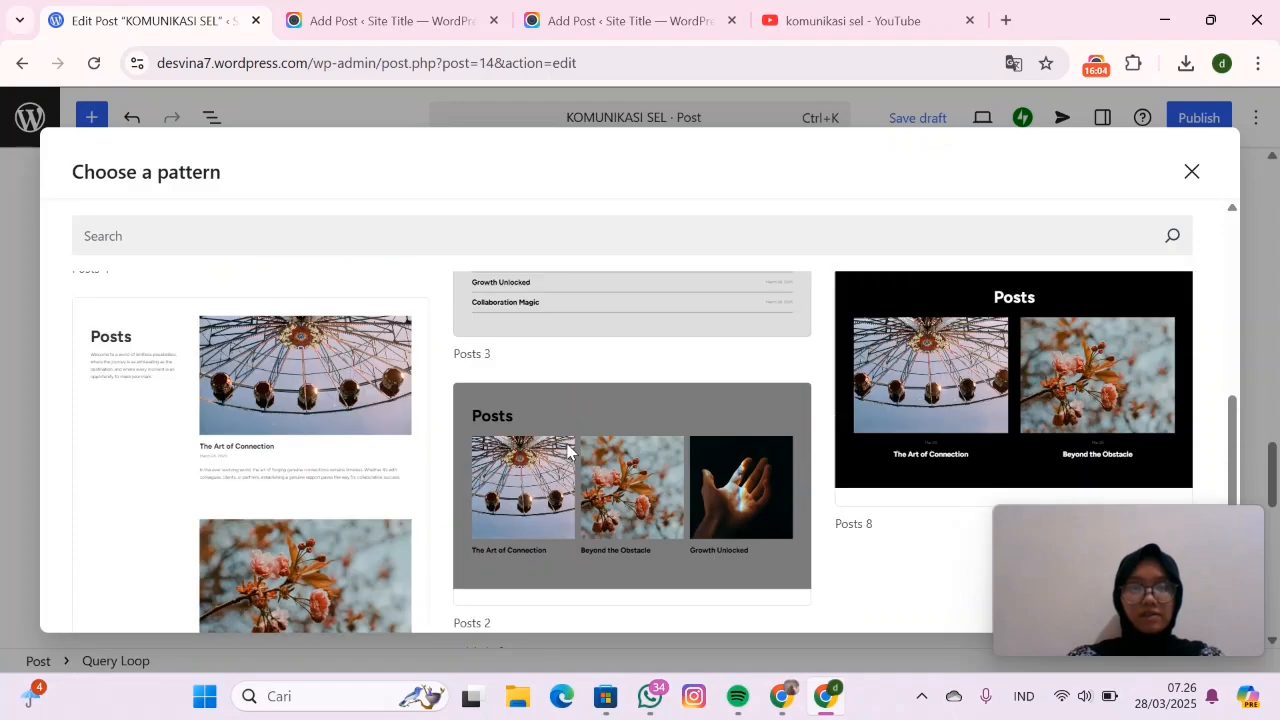
{"action": "scroll", "coordinate": [645, 521], "scroll_direction": "down", "scroll_amount": 5}
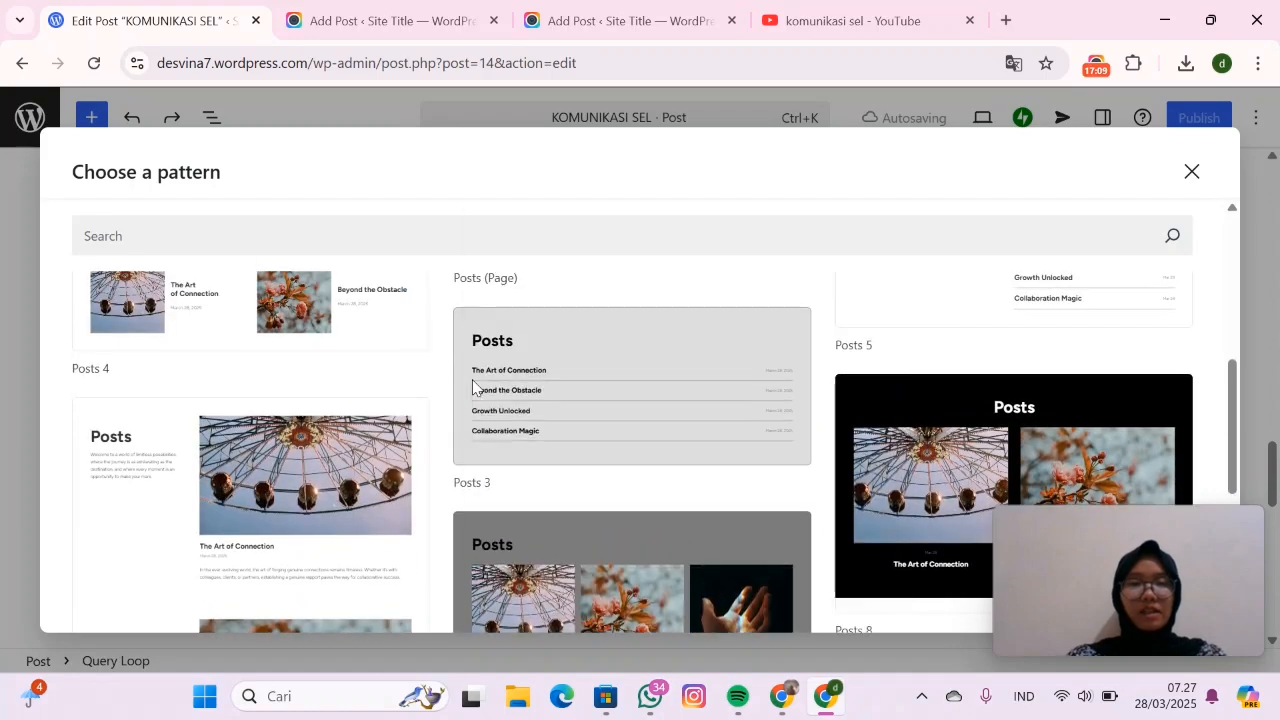
{"action": "right_click", "coordinate": [473, 388]}
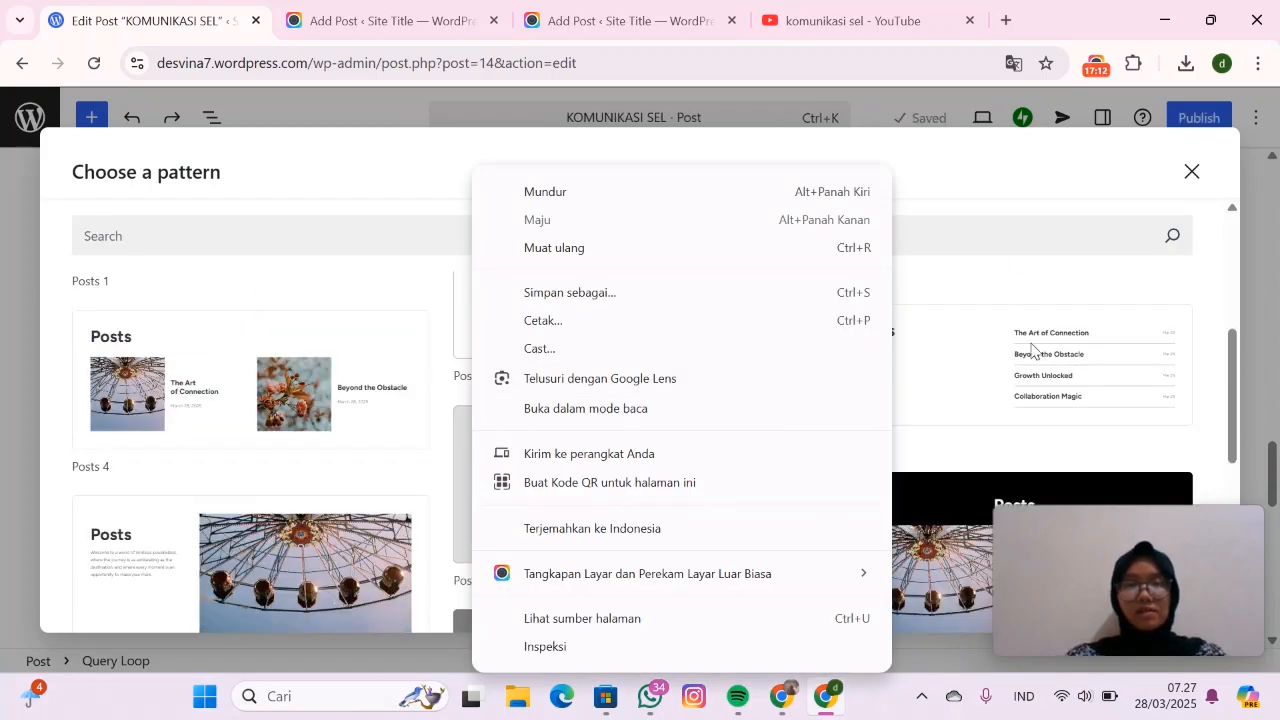
{"action": "left_click", "coordinate": [1054, 371]}
{"action": "left_click", "coordinate": [932, 341]}
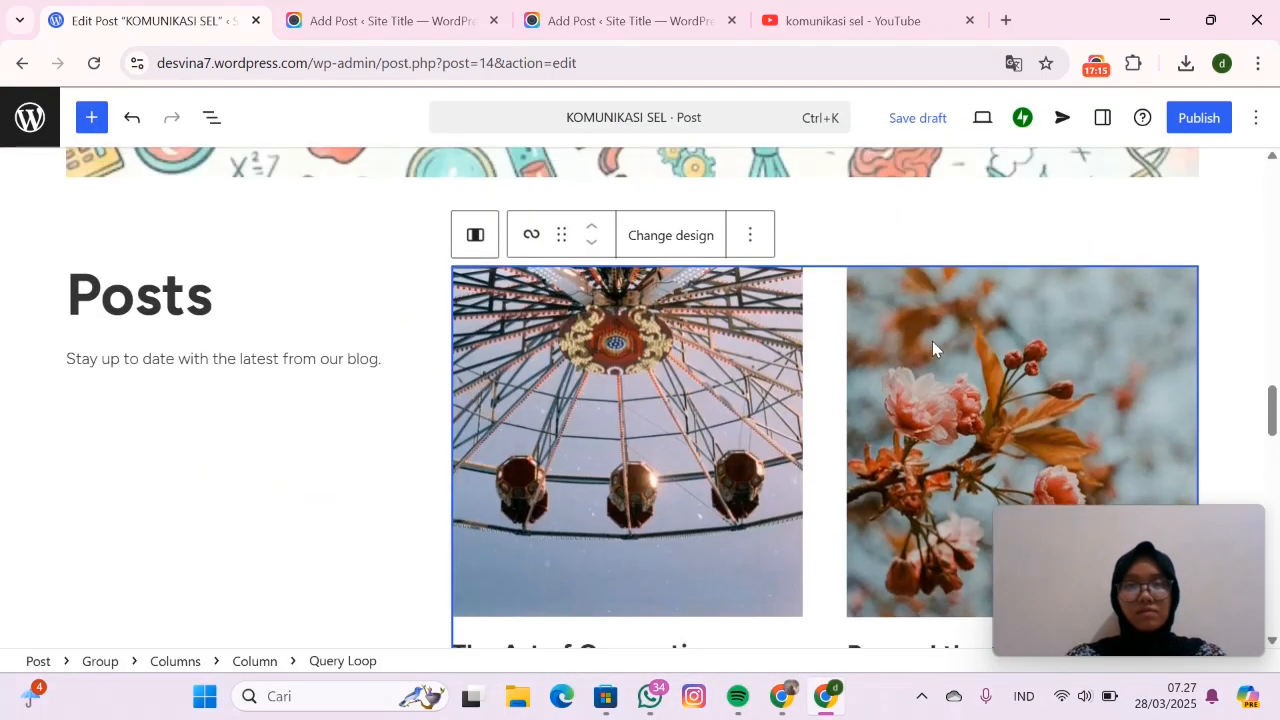
Step: Look over the inserted posts section and undo its insertion
{"action": "scroll", "coordinate": [932, 347], "scroll_direction": "down", "scroll_amount": 6}
{"action": "scroll", "coordinate": [932, 347], "scroll_direction": "up", "scroll_amount": 8}
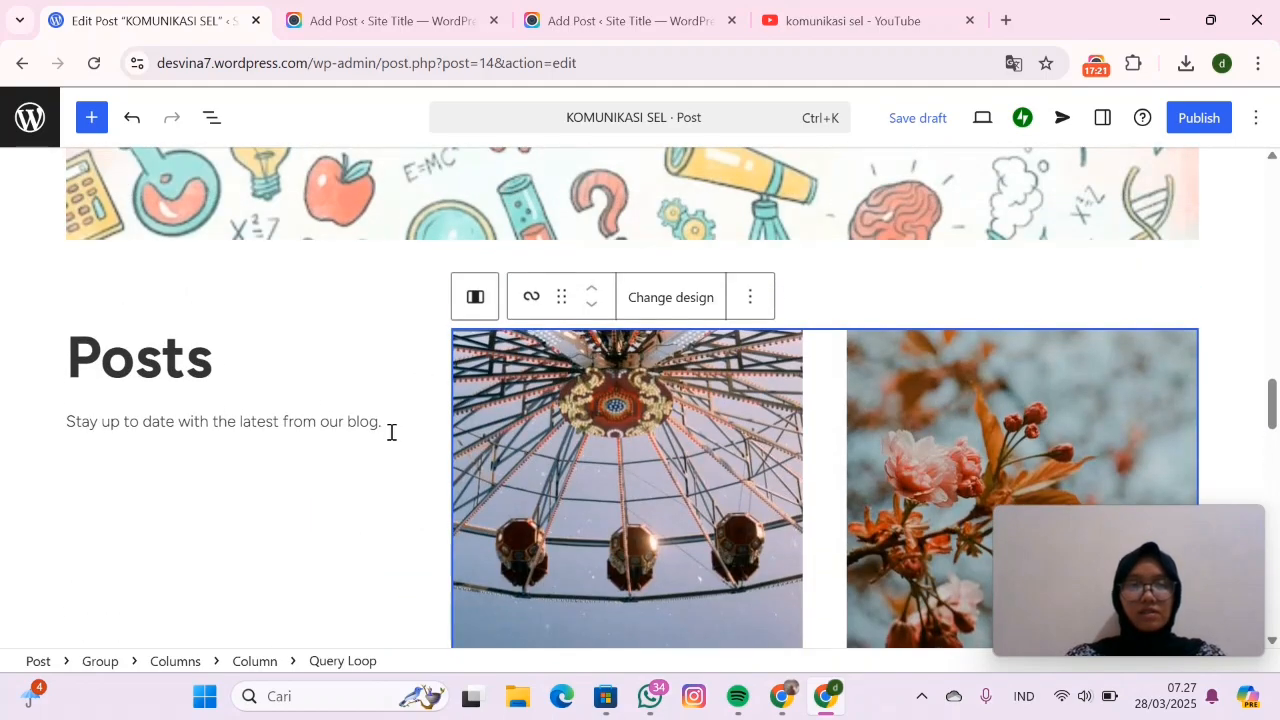
{"action": "left_click", "coordinate": [391, 430]}
{"action": "left_click", "coordinate": [131, 117]}
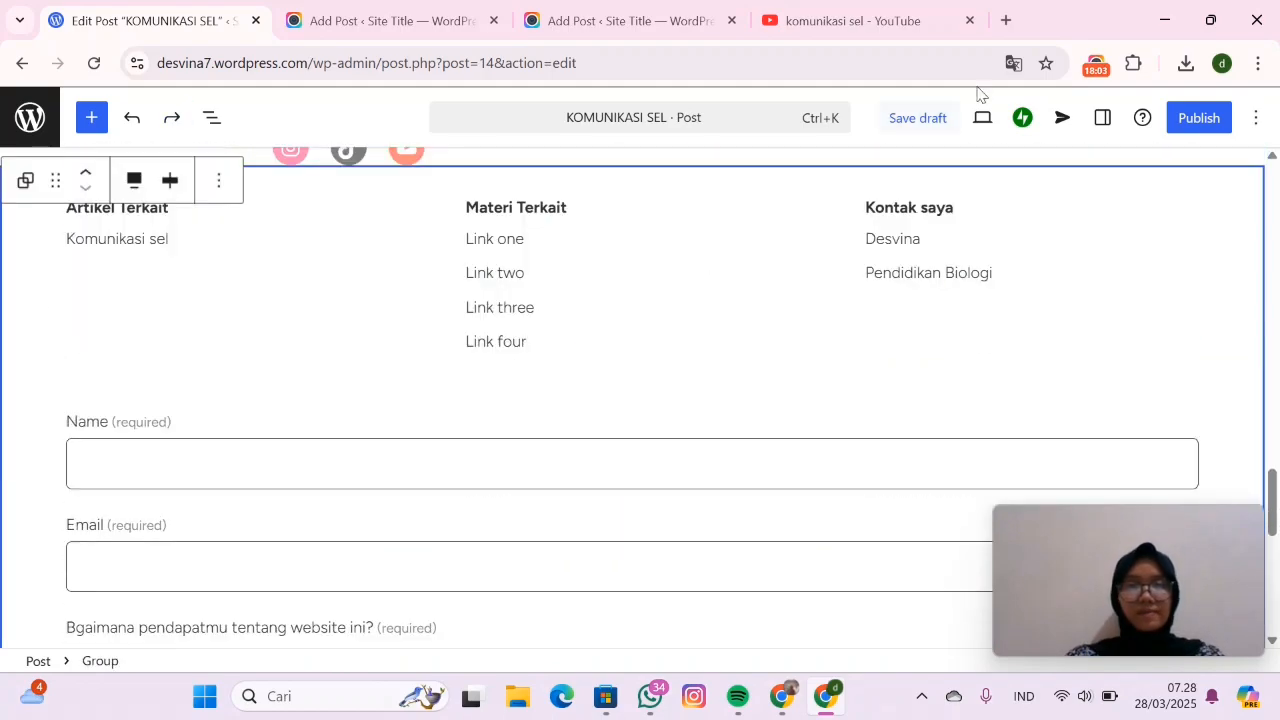
Step: Review the whole post from top to bottom and publish it immediately with public visibility
{"action": "scroll", "coordinate": [657, 280], "scroll_direction": "down", "scroll_amount": 1}
{"action": "scroll", "coordinate": [657, 280], "scroll_direction": "up", "scroll_amount": 10}
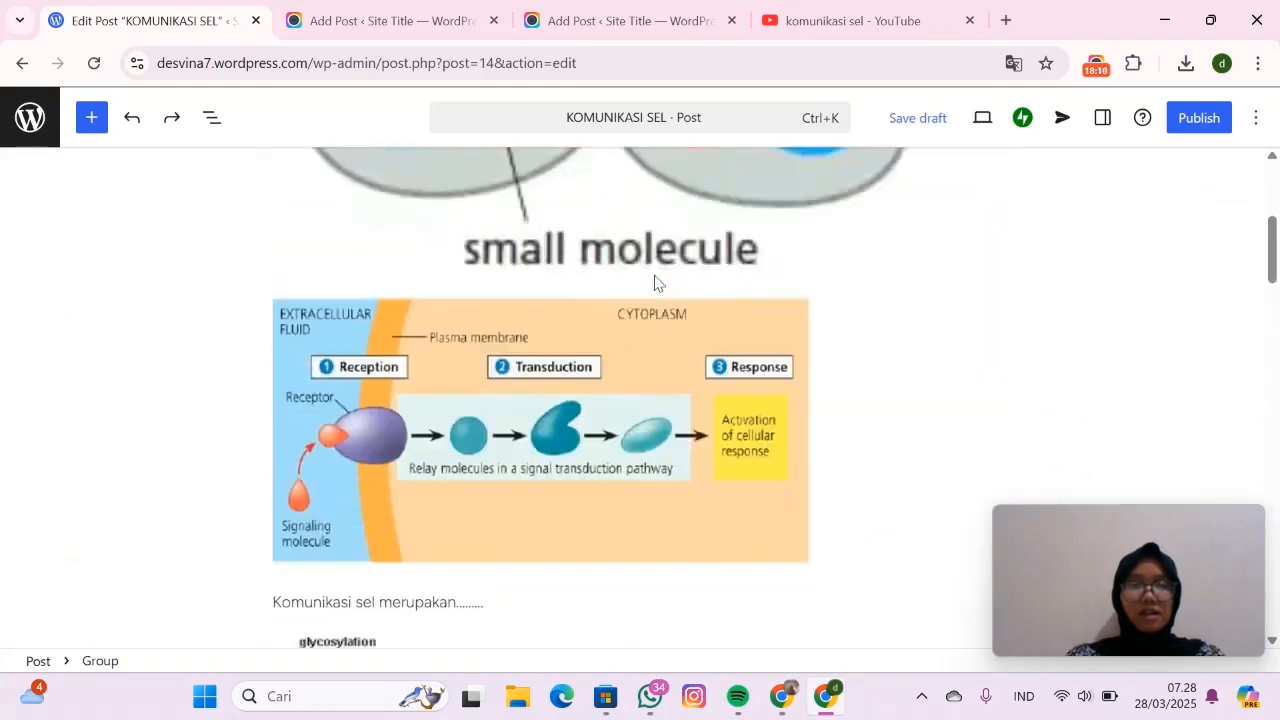
{"action": "scroll", "coordinate": [657, 282], "scroll_direction": "up", "scroll_amount": 4}
{"action": "scroll", "coordinate": [698, 531], "scroll_direction": "down", "scroll_amount": 20}
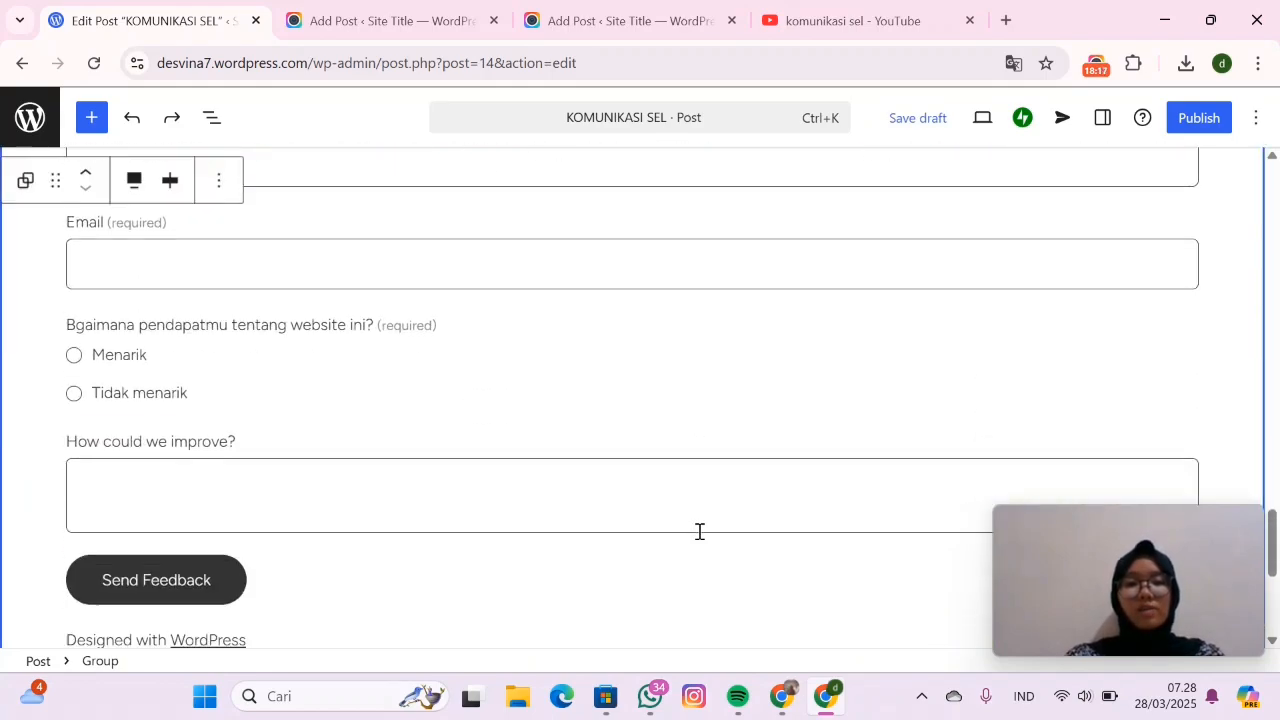
{"action": "scroll", "coordinate": [698, 531], "scroll_direction": "up", "scroll_amount": 20}
{"action": "left_click", "coordinate": [1205, 117]}
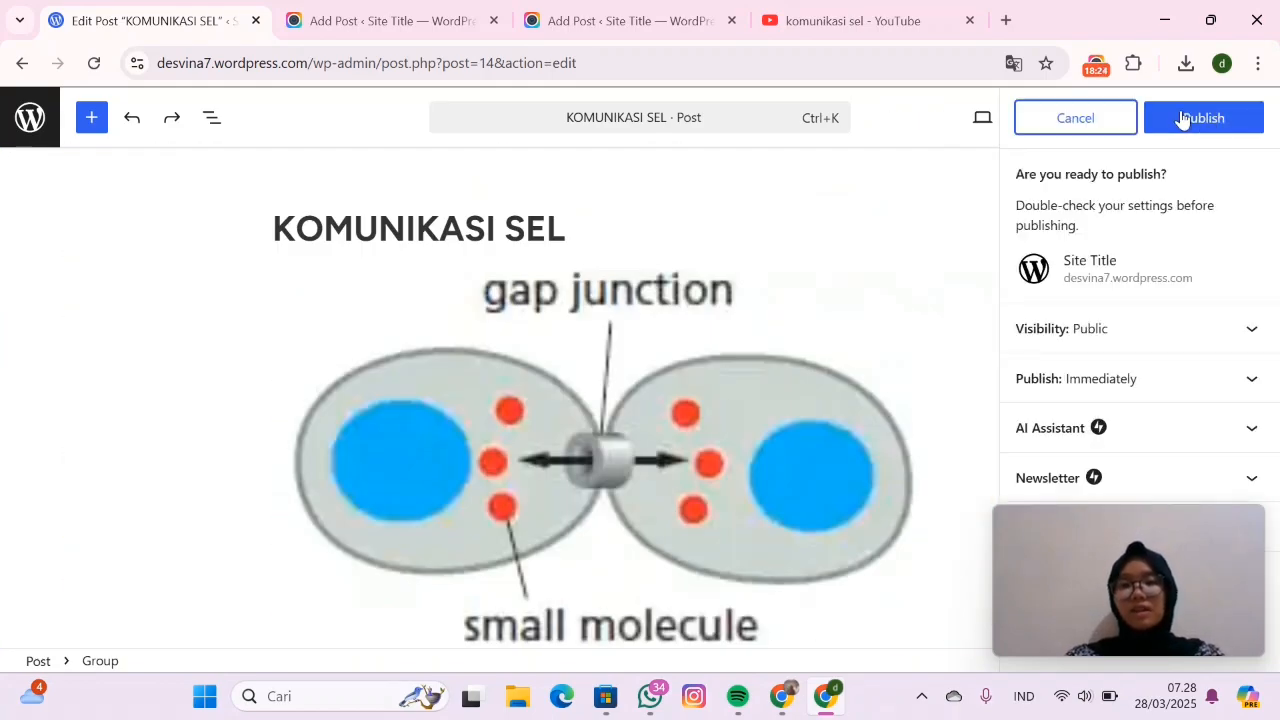
{"action": "left_click", "coordinate": [1186, 118]}
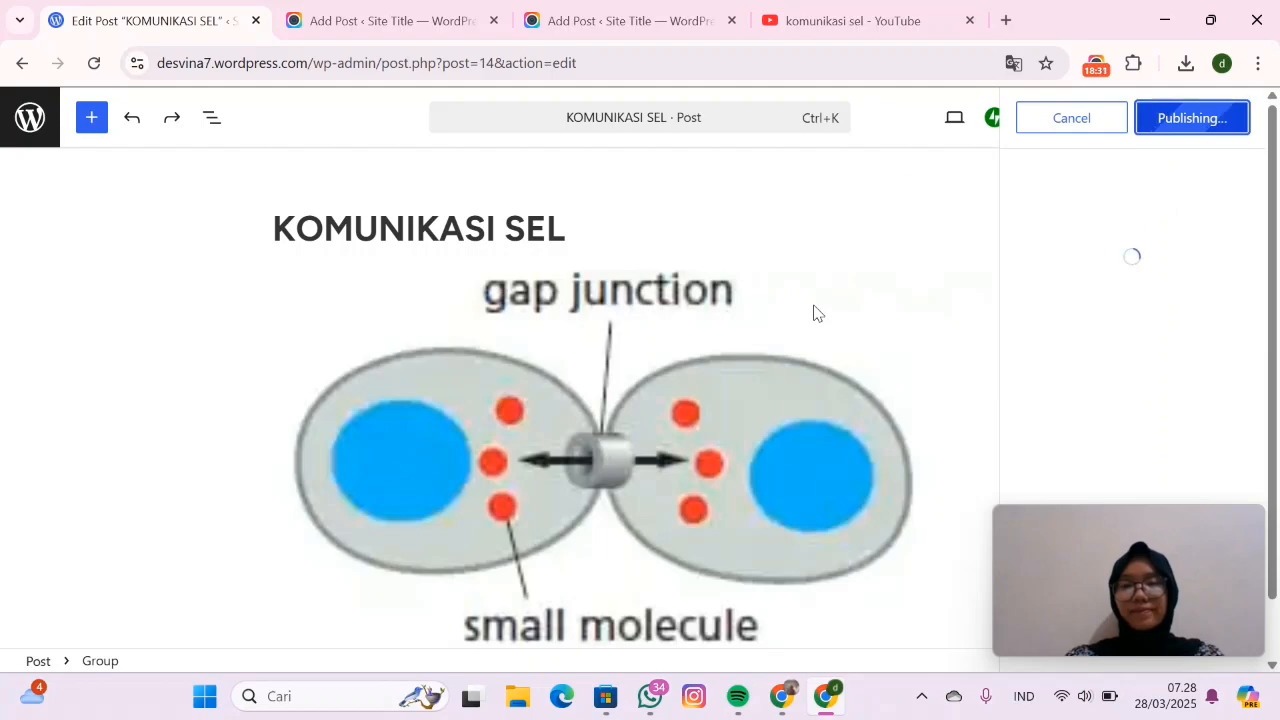
Step: View the published KOMUNIKASI SEL post and look through its live content
{"action": "left_click", "coordinate": [197, 634]}
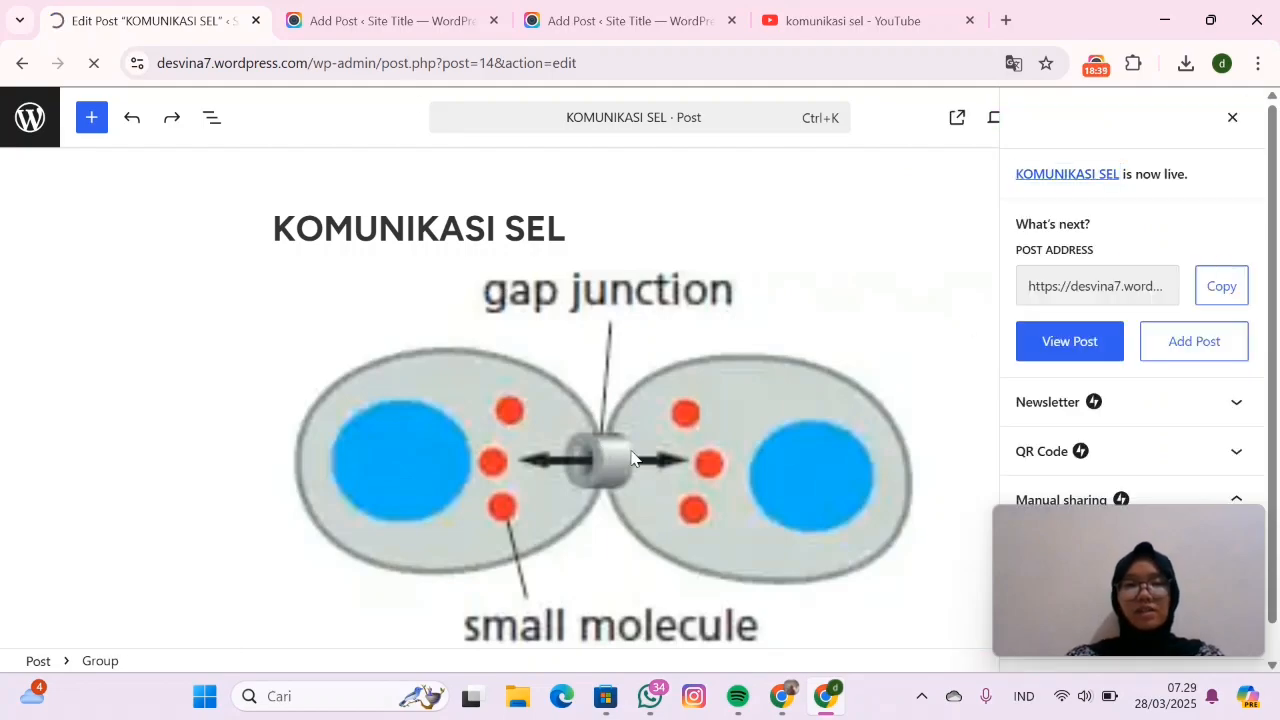
{"action": "scroll", "coordinate": [726, 497], "scroll_direction": "down", "scroll_amount": 20}
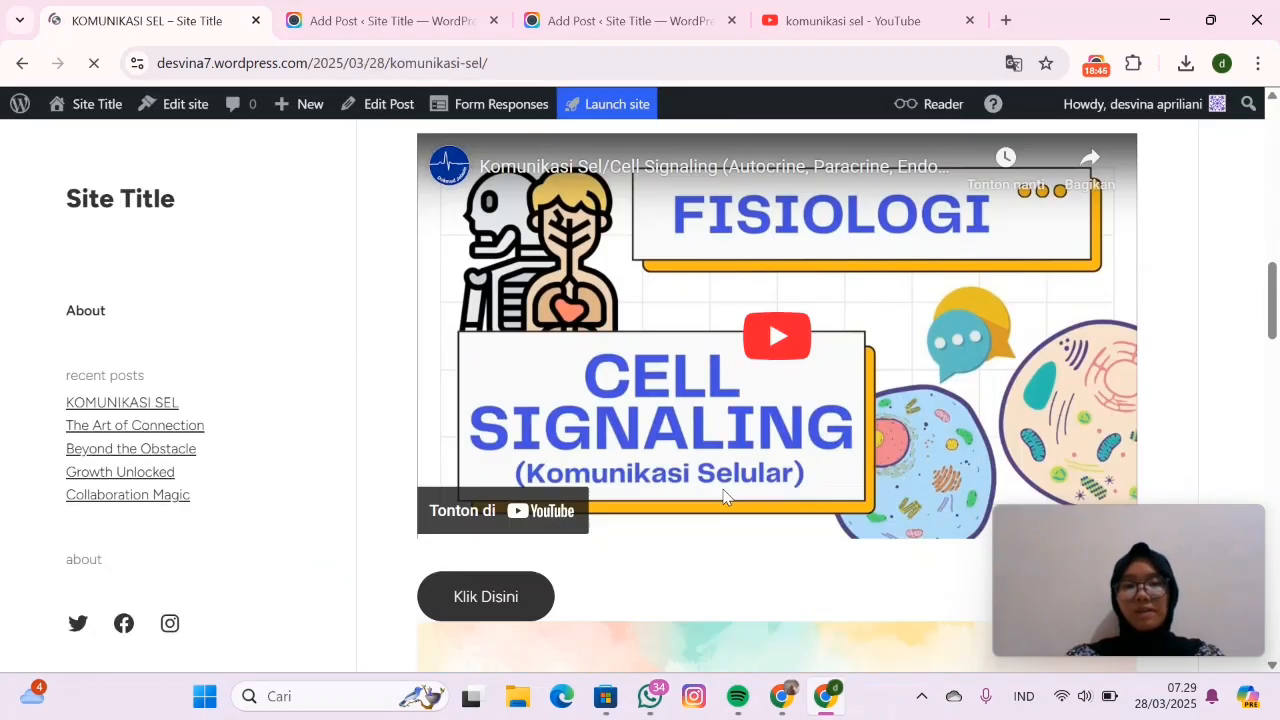
{"action": "scroll", "coordinate": [726, 497], "scroll_direction": "up", "scroll_amount": 20}
Step: Switch to the other Chrome window with the WordPress My Home page and view that site live
{"action": "left_click", "coordinate": [793, 700]}
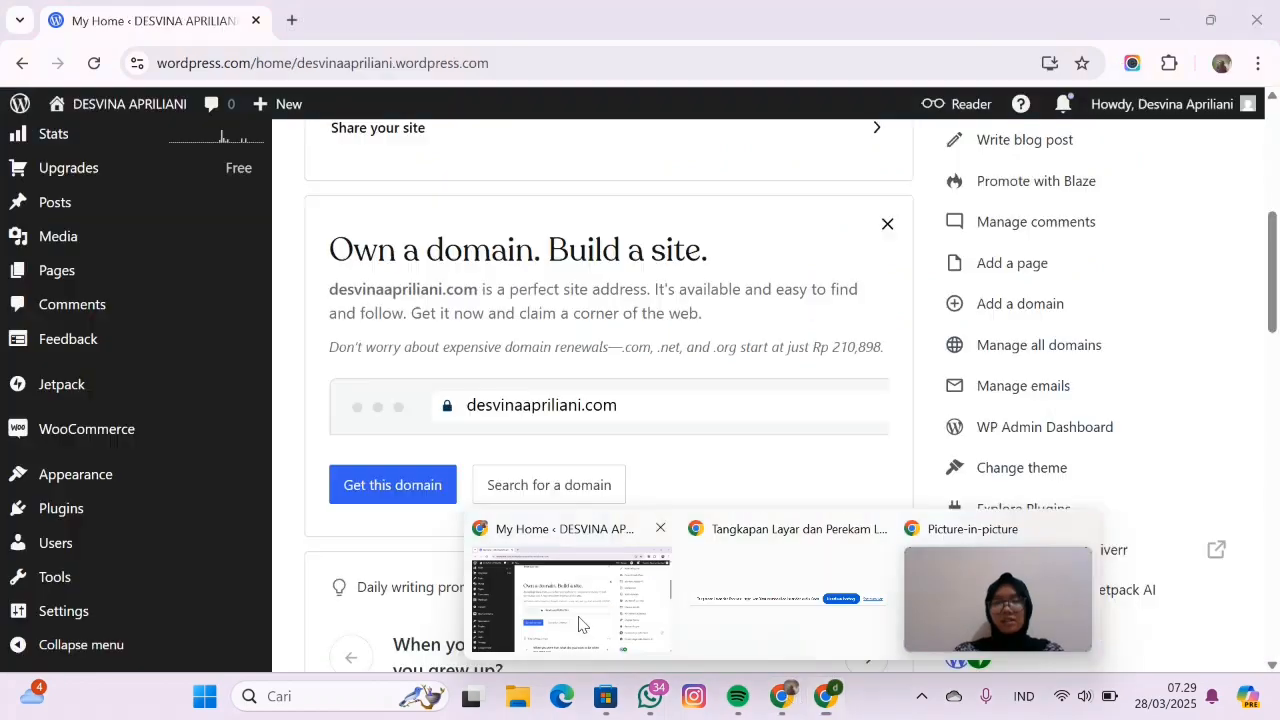
{"action": "left_click", "coordinate": [590, 617]}
{"action": "scroll", "coordinate": [1090, 363], "scroll_direction": "down", "scroll_amount": 1}
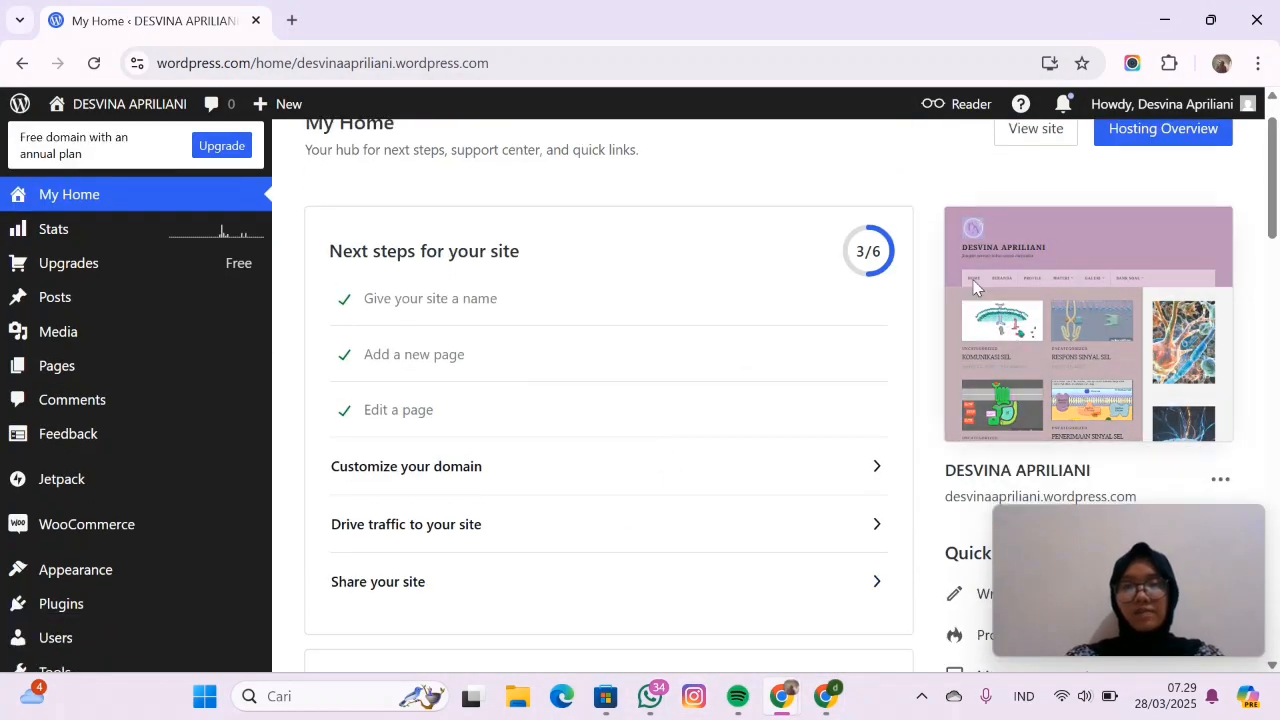
{"action": "scroll", "coordinate": [1060, 280], "scroll_direction": "up", "scroll_amount": 1}
{"action": "left_click", "coordinate": [1028, 198]}
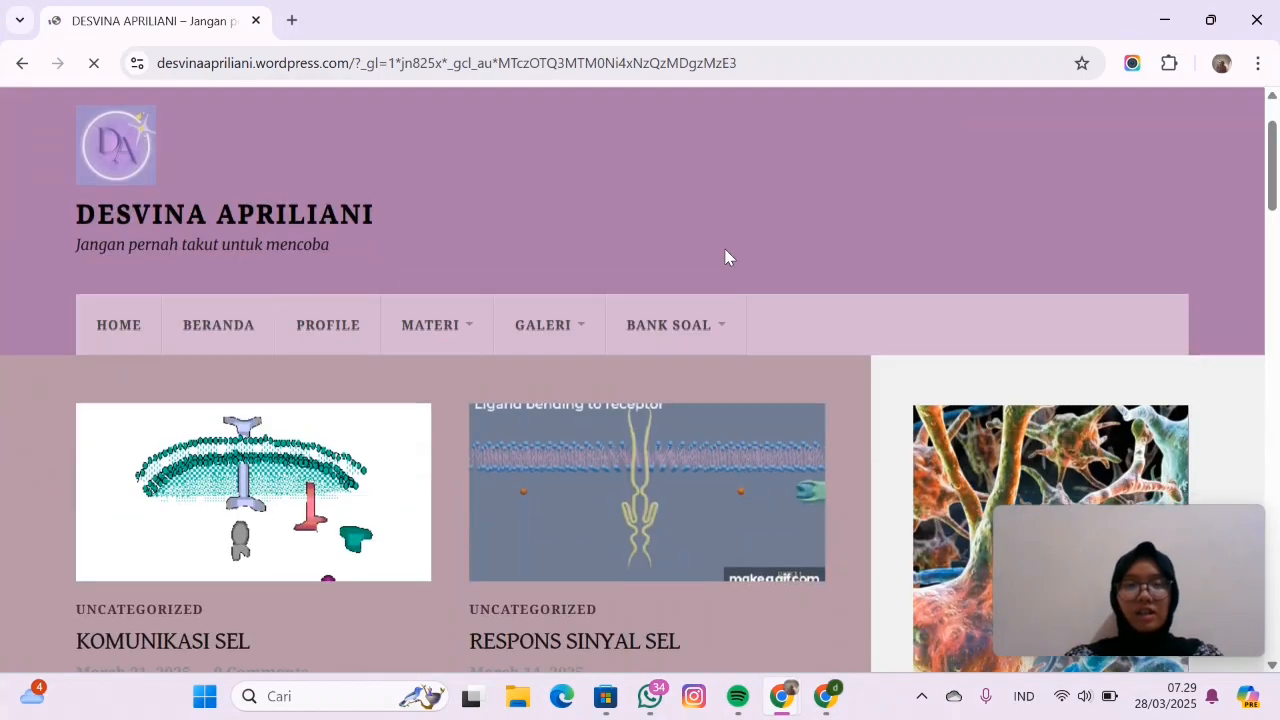
Step: Examine the site's homepage posts and its navigation menu, including the Materi and Bank Soal entries
{"action": "scroll", "coordinate": [723, 318], "scroll_direction": "down", "scroll_amount": 1}
{"action": "mouse_move", "coordinate": [668, 248]}
{"action": "scroll", "coordinate": [384, 386], "scroll_direction": "down", "scroll_amount": 7}
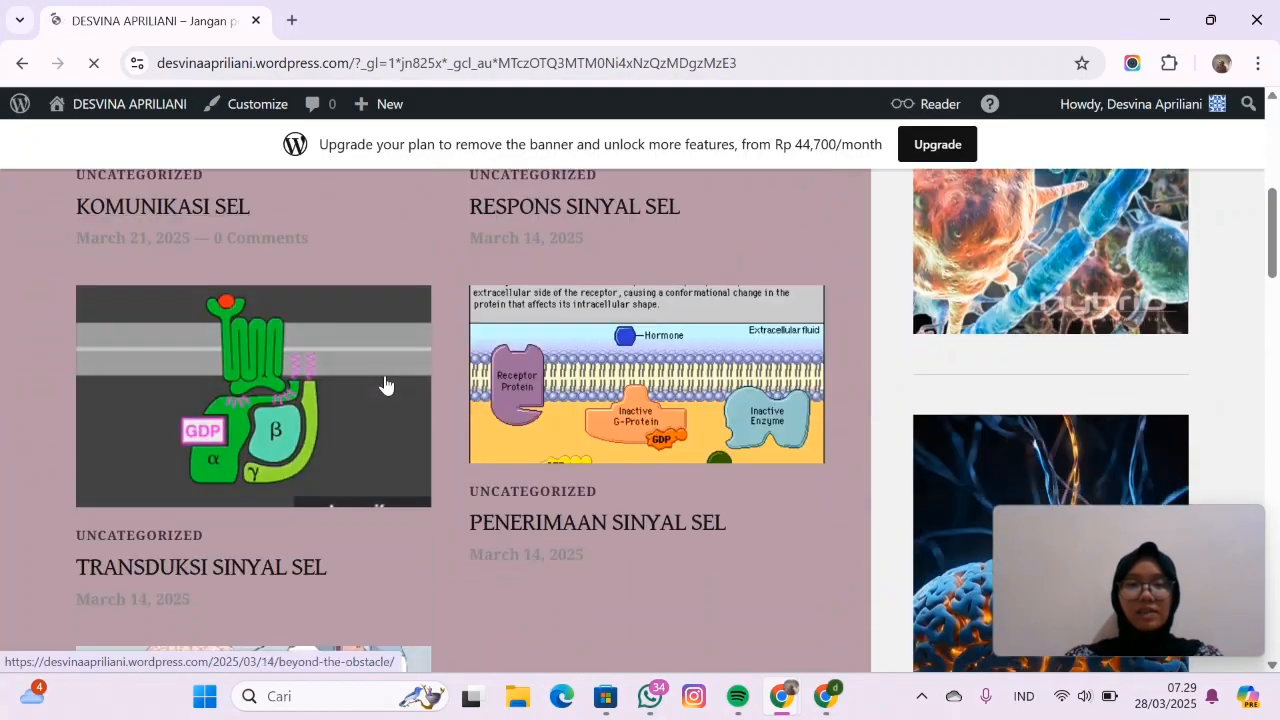
{"action": "scroll", "coordinate": [388, 383], "scroll_direction": "up", "scroll_amount": 4}
{"action": "scroll", "coordinate": [385, 383], "scroll_direction": "up", "scroll_amount": 4}
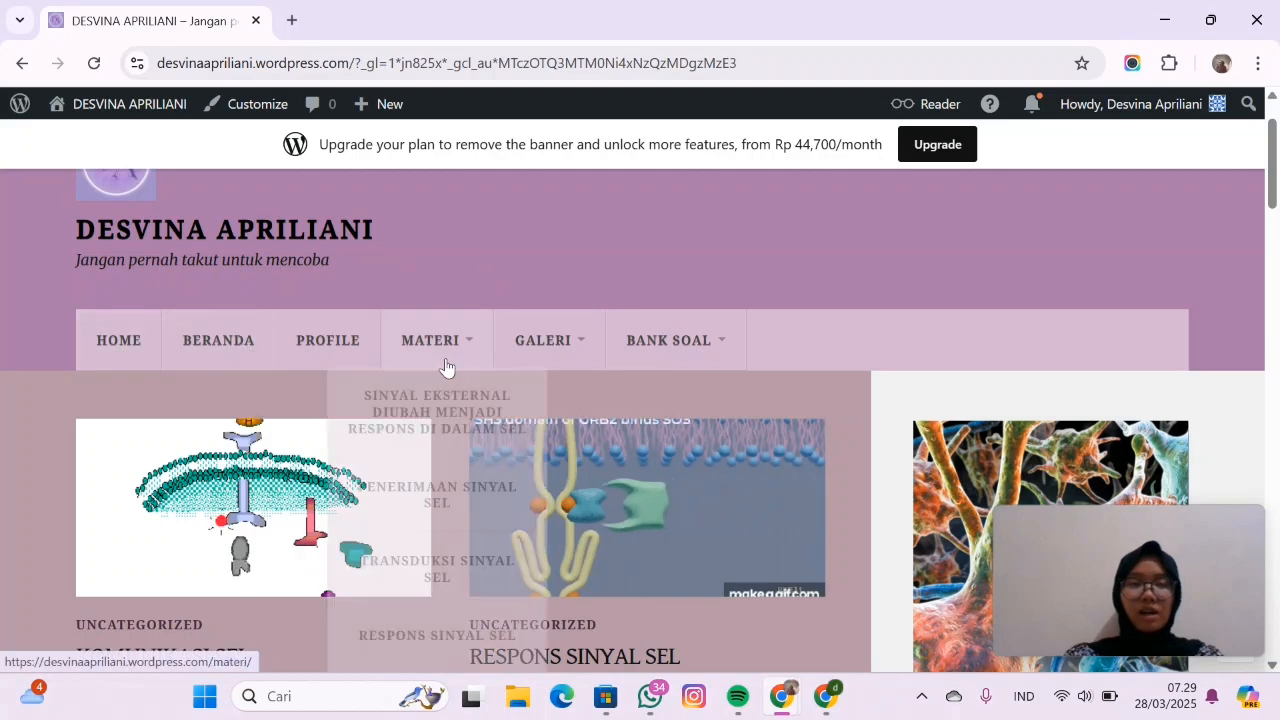
{"action": "mouse_move", "coordinate": [709, 348]}
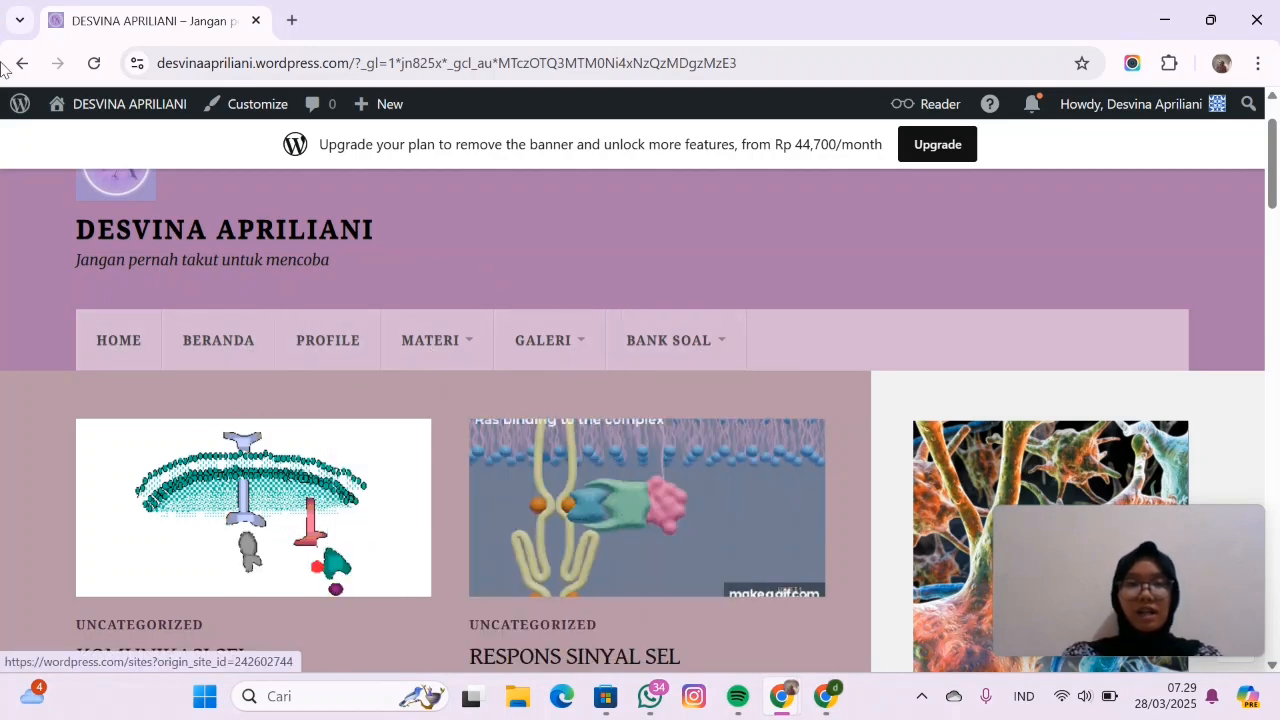
Step: Open the site customizer and review the Site Identity settings for title, tagline, logo and site icon
{"action": "left_click", "coordinate": [222, 104]}
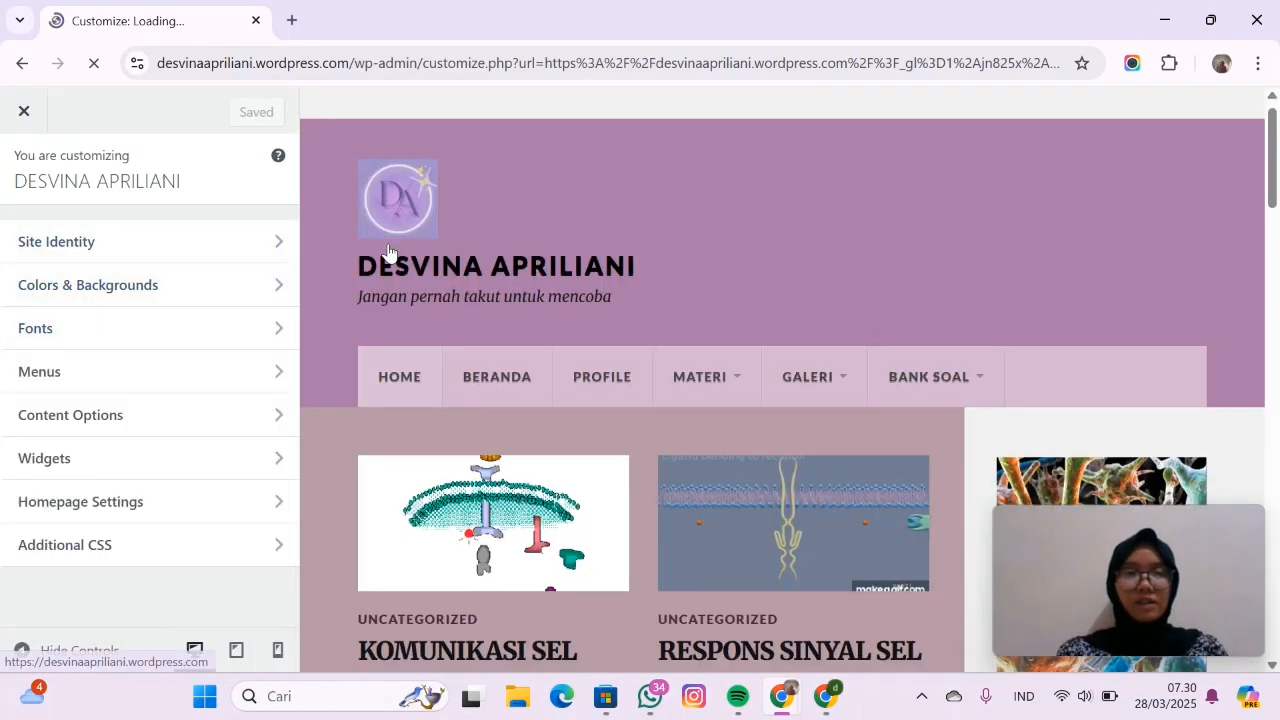
{"action": "left_click", "coordinate": [188, 258]}
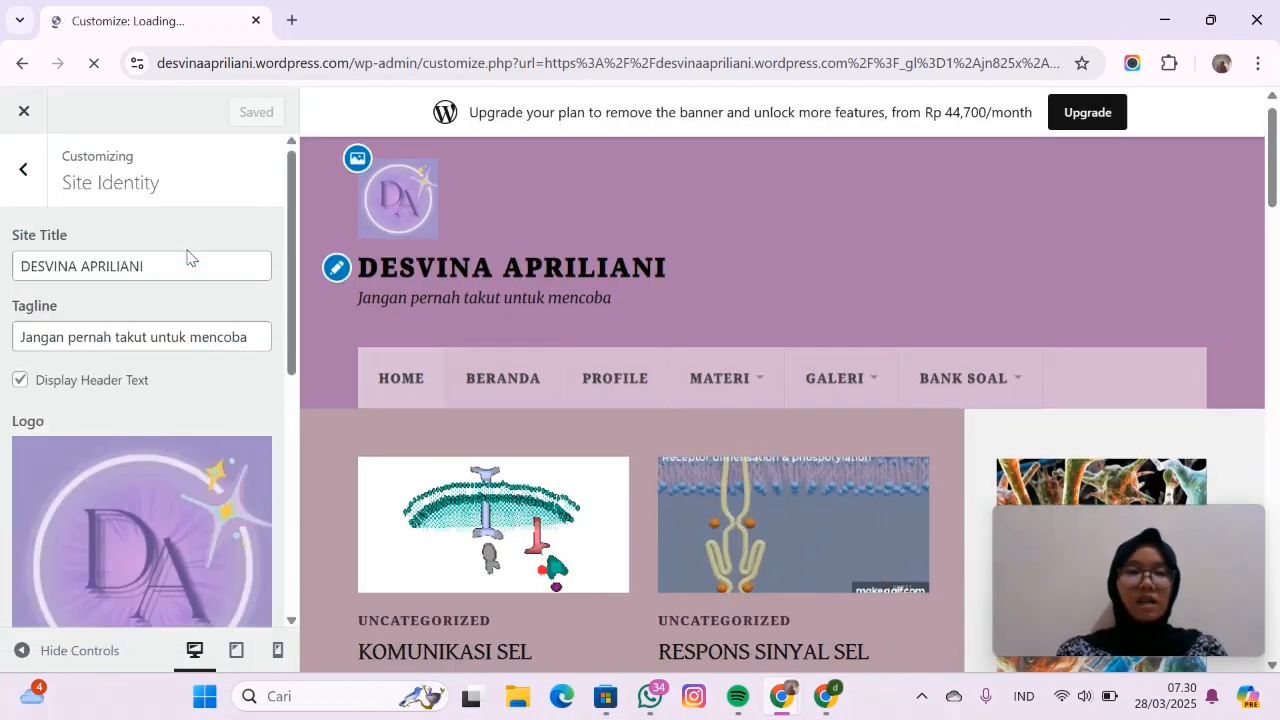
{"action": "scroll", "coordinate": [170, 359], "scroll_direction": "down", "scroll_amount": 1}
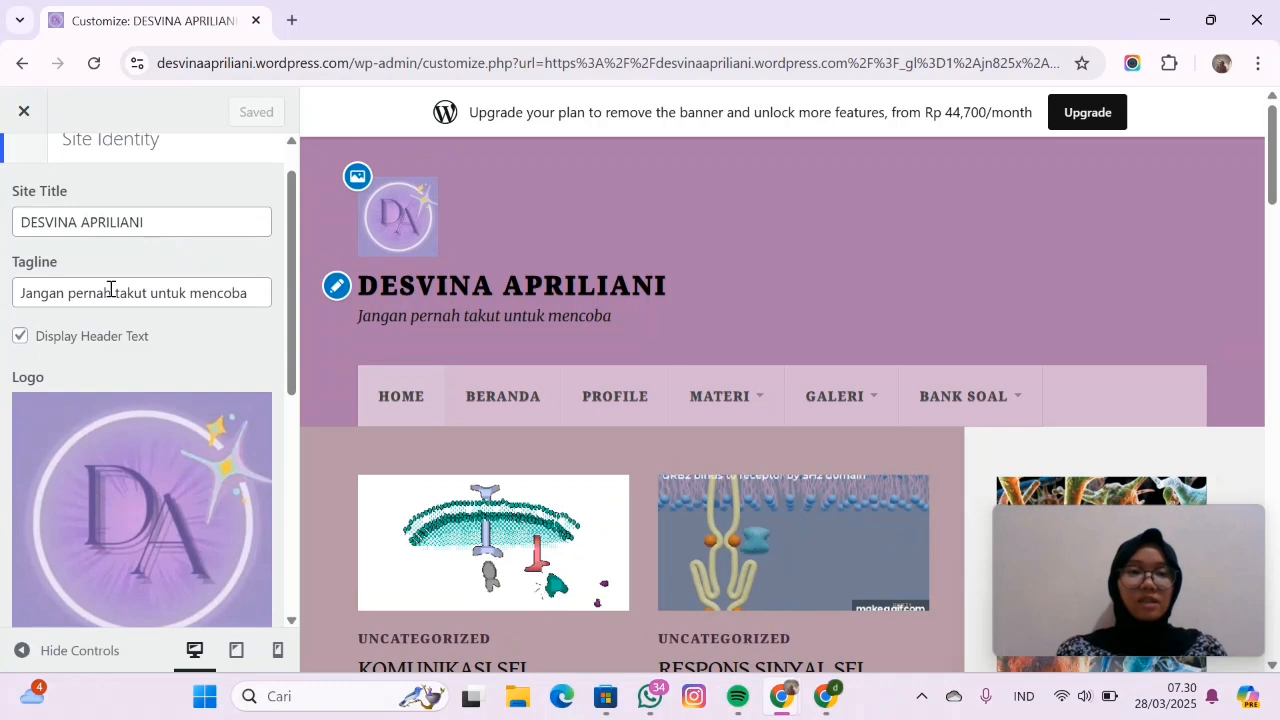
{"action": "scroll", "coordinate": [218, 300], "scroll_direction": "down", "scroll_amount": 3}
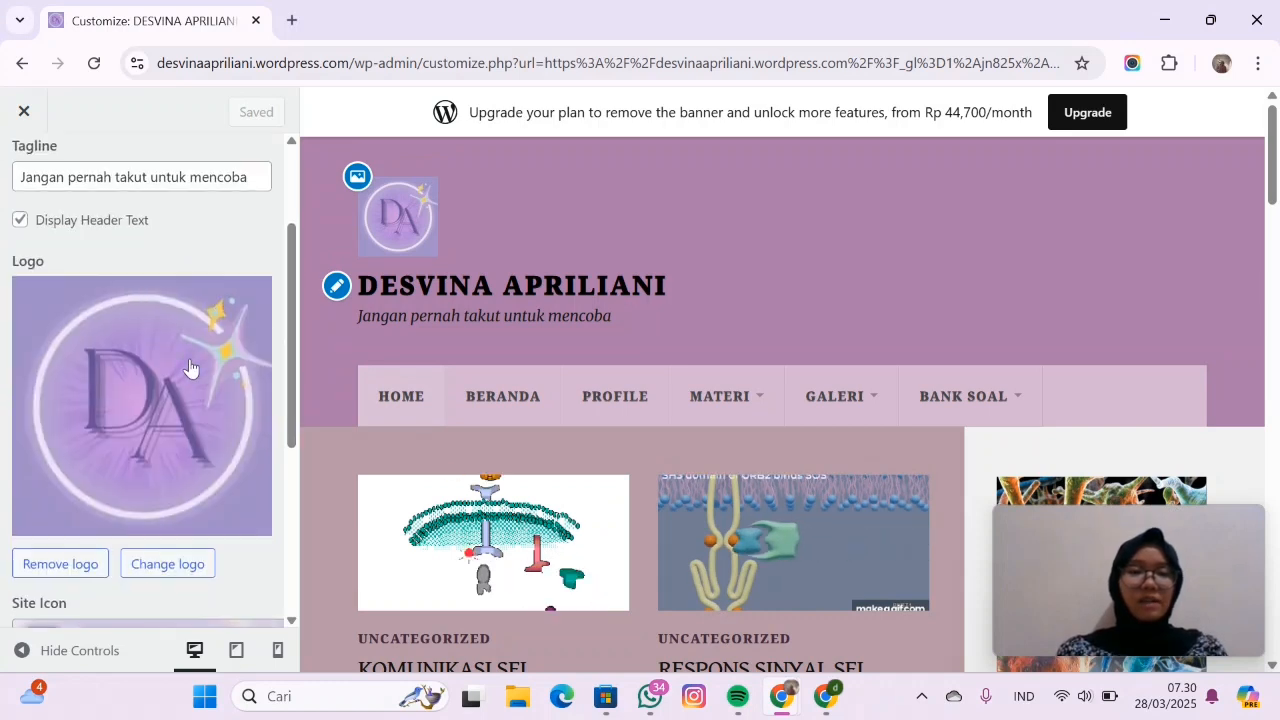
{"action": "scroll", "coordinate": [134, 357], "scroll_direction": "down", "scroll_amount": 8}
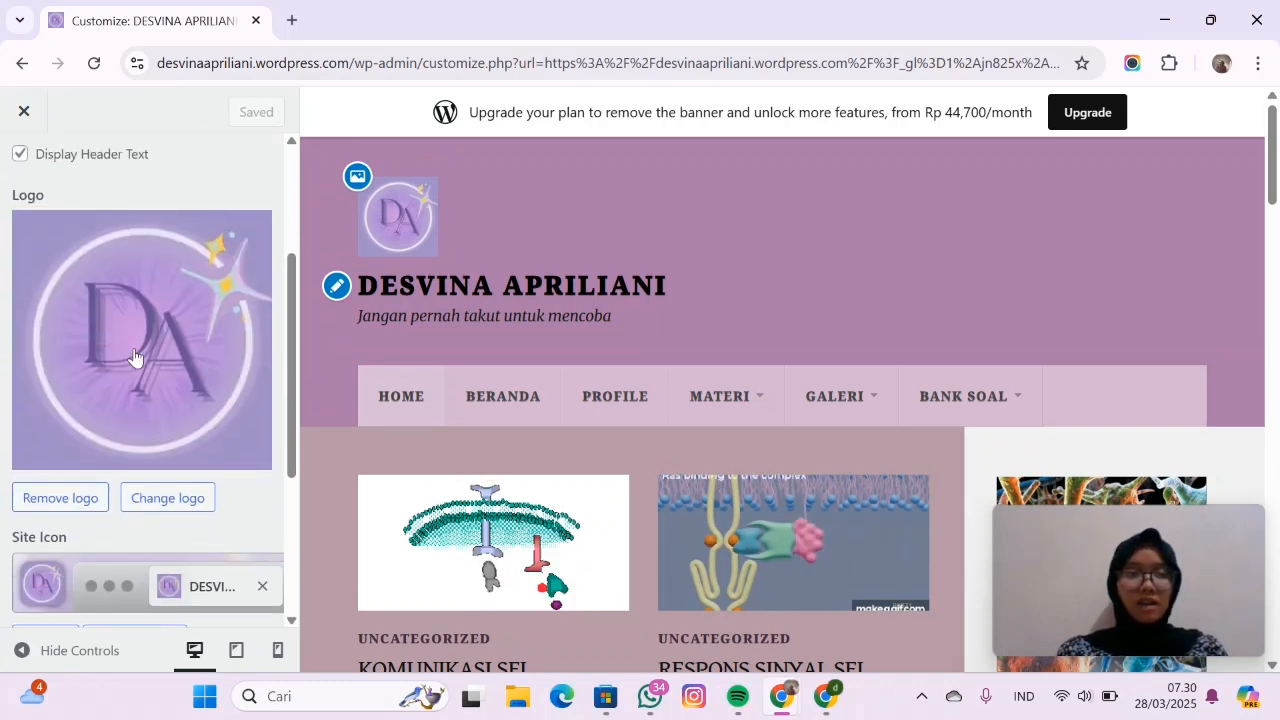
{"action": "scroll", "coordinate": [134, 346], "scroll_direction": "up", "scroll_amount": 10}
{"action": "scroll", "coordinate": [136, 346], "scroll_direction": "up", "scroll_amount": 1}
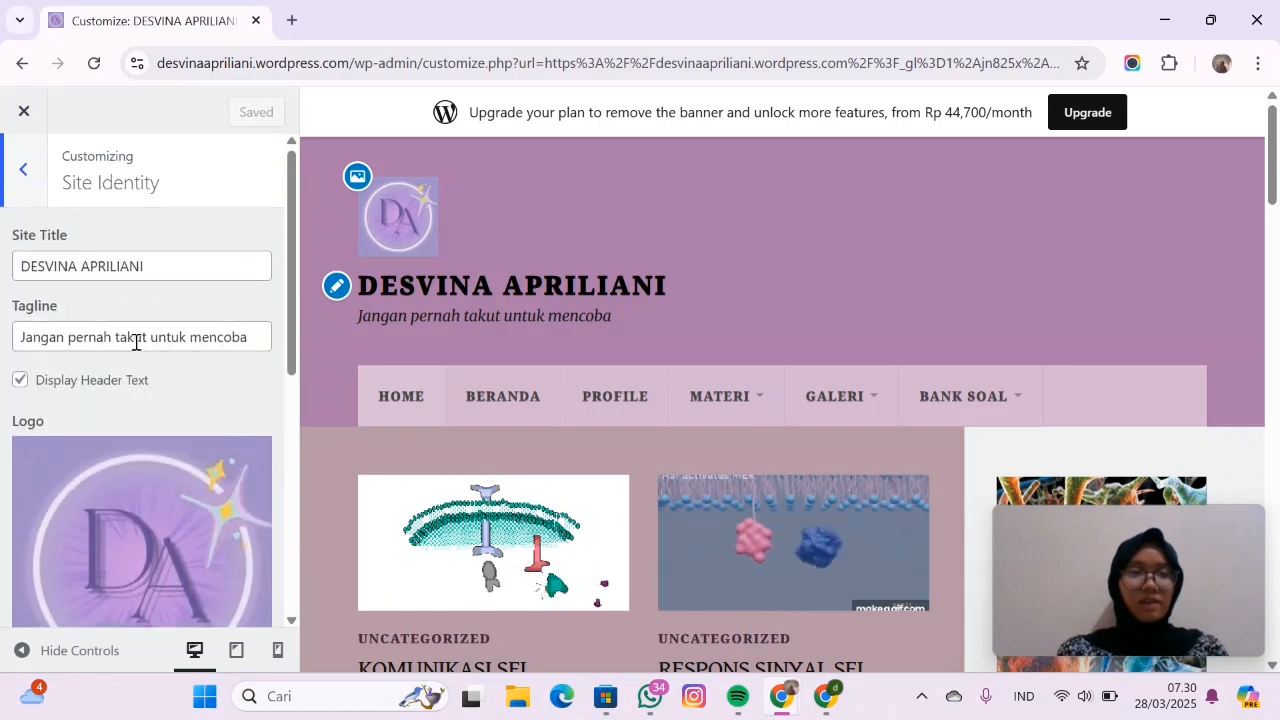
{"action": "left_click", "coordinate": [24, 170]}
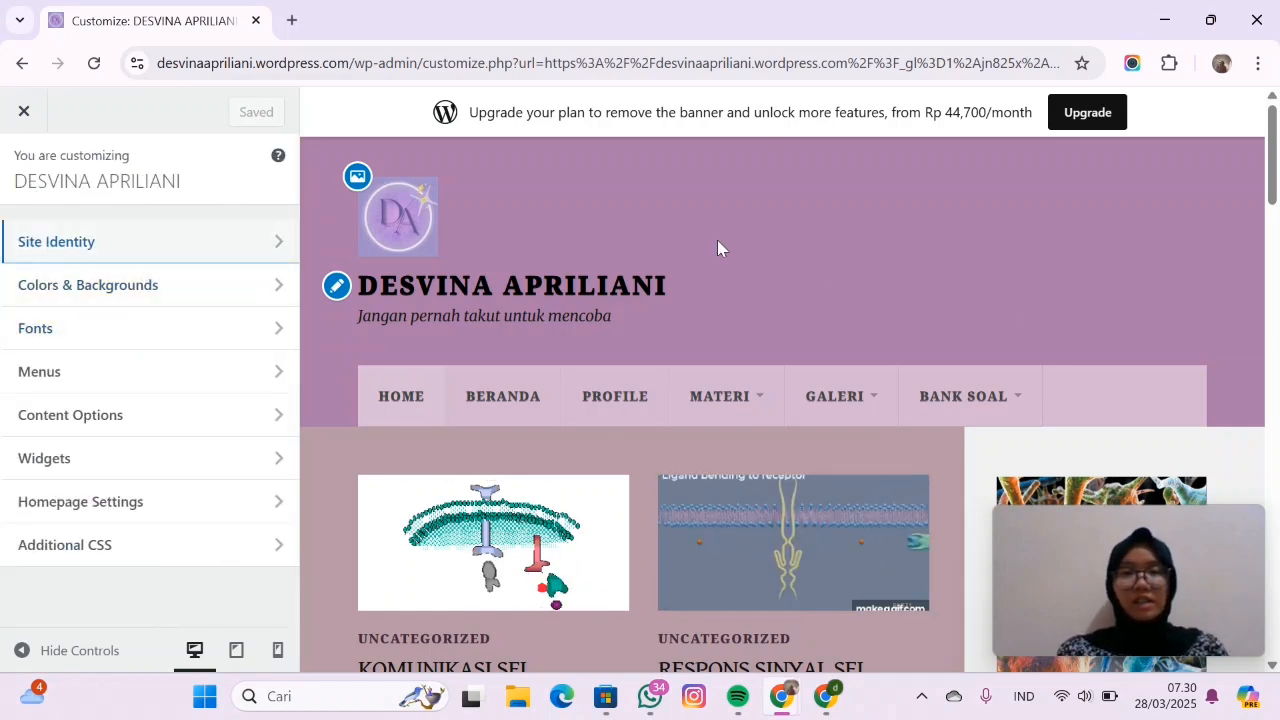
Step: Look through the Colors & Backgrounds settings and the list of heading fonts in the customizer
{"action": "left_click", "coordinate": [143, 285]}
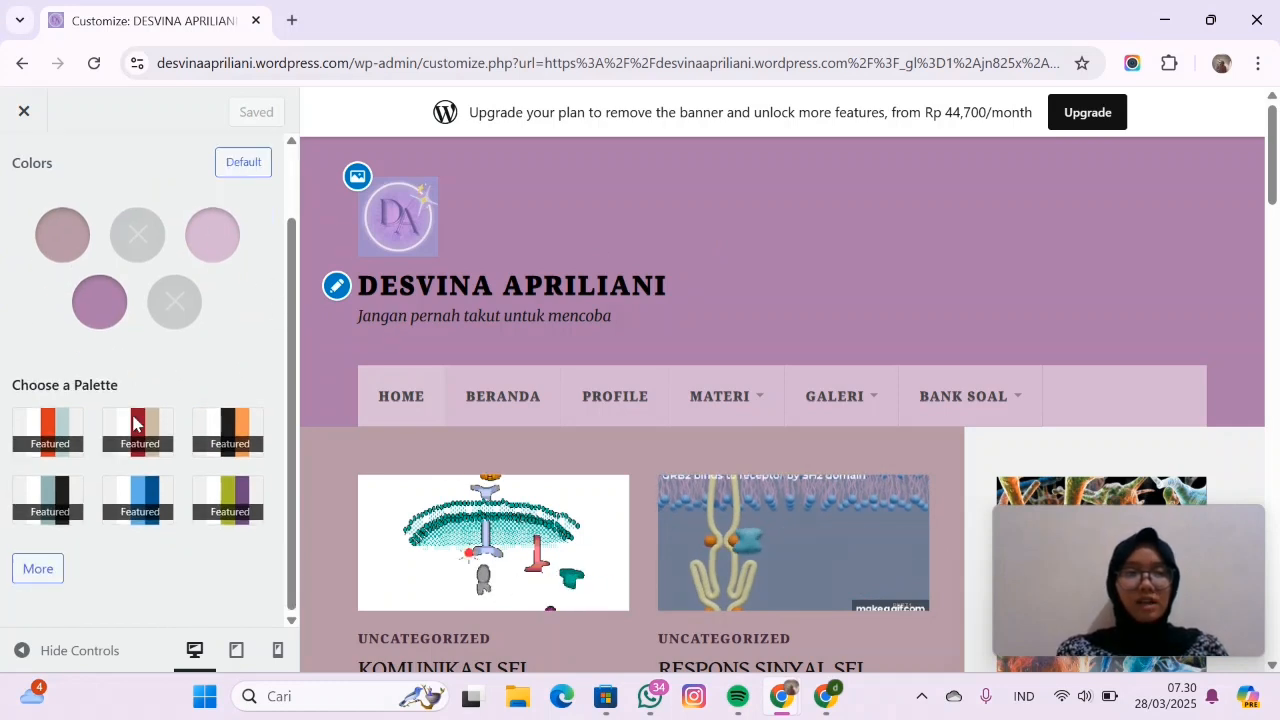
{"action": "left_click", "coordinate": [13, 183]}
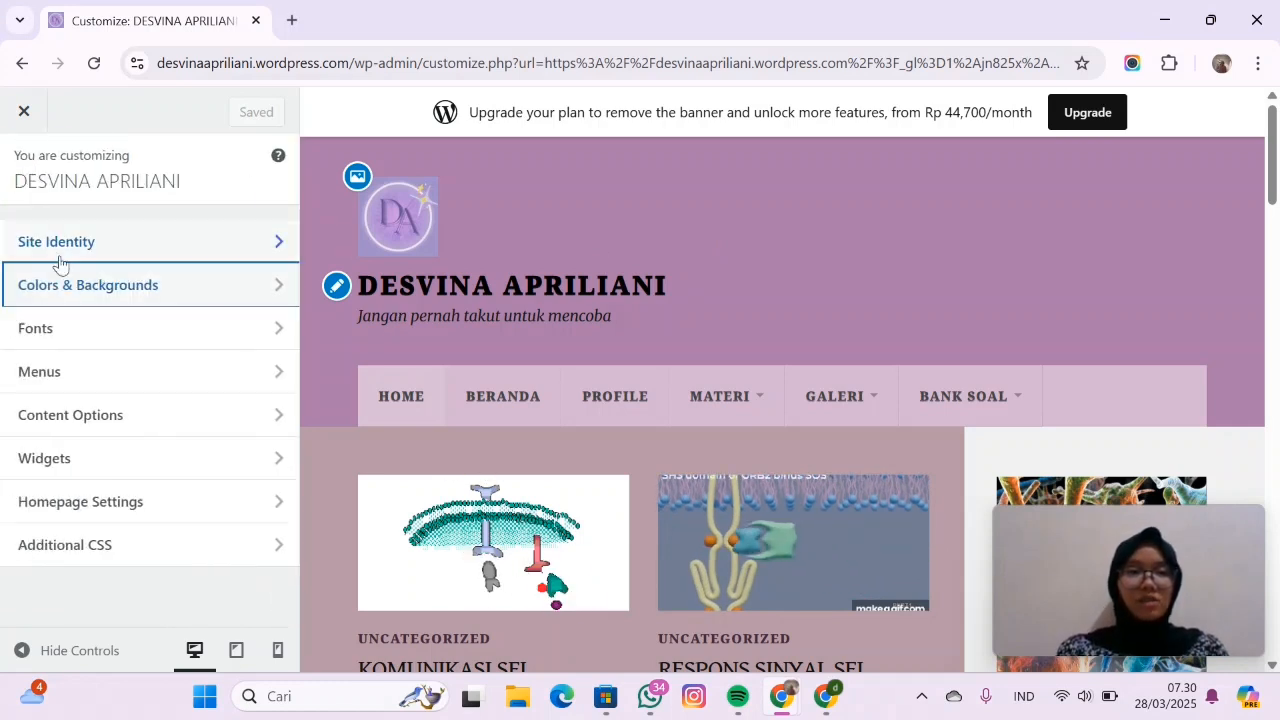
{"action": "left_click", "coordinate": [80, 340]}
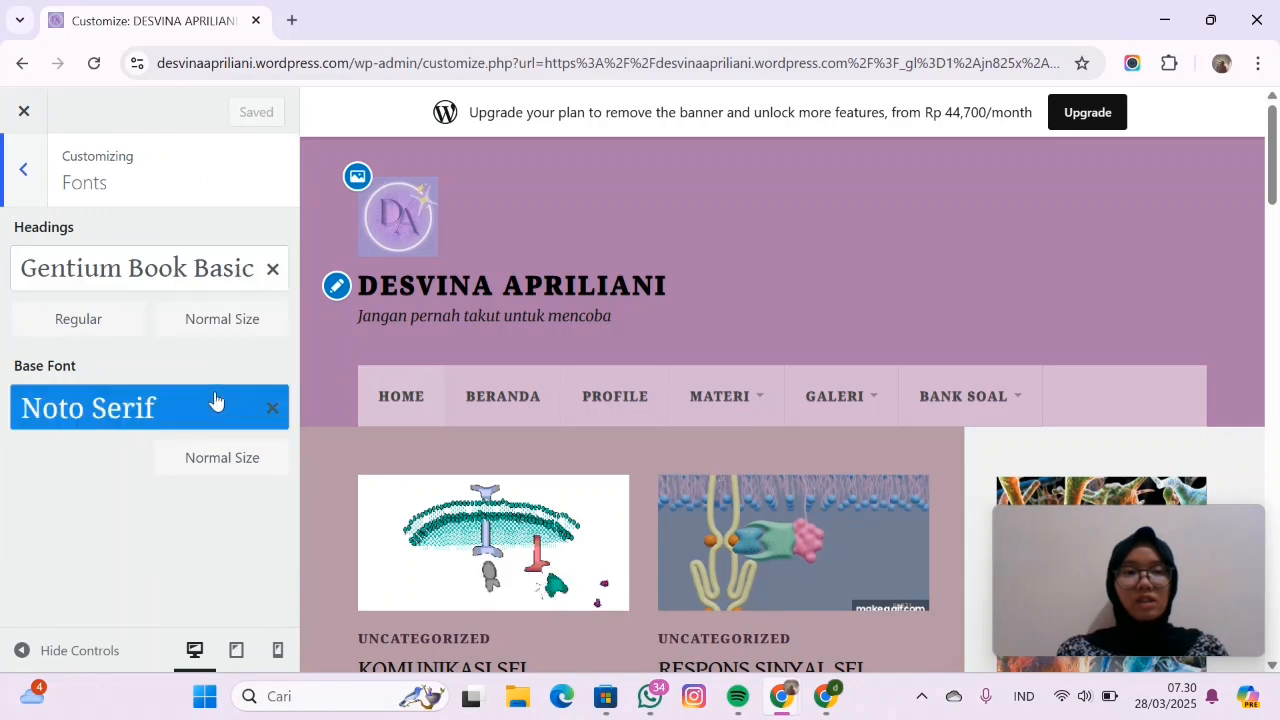
{"action": "left_click", "coordinate": [147, 272]}
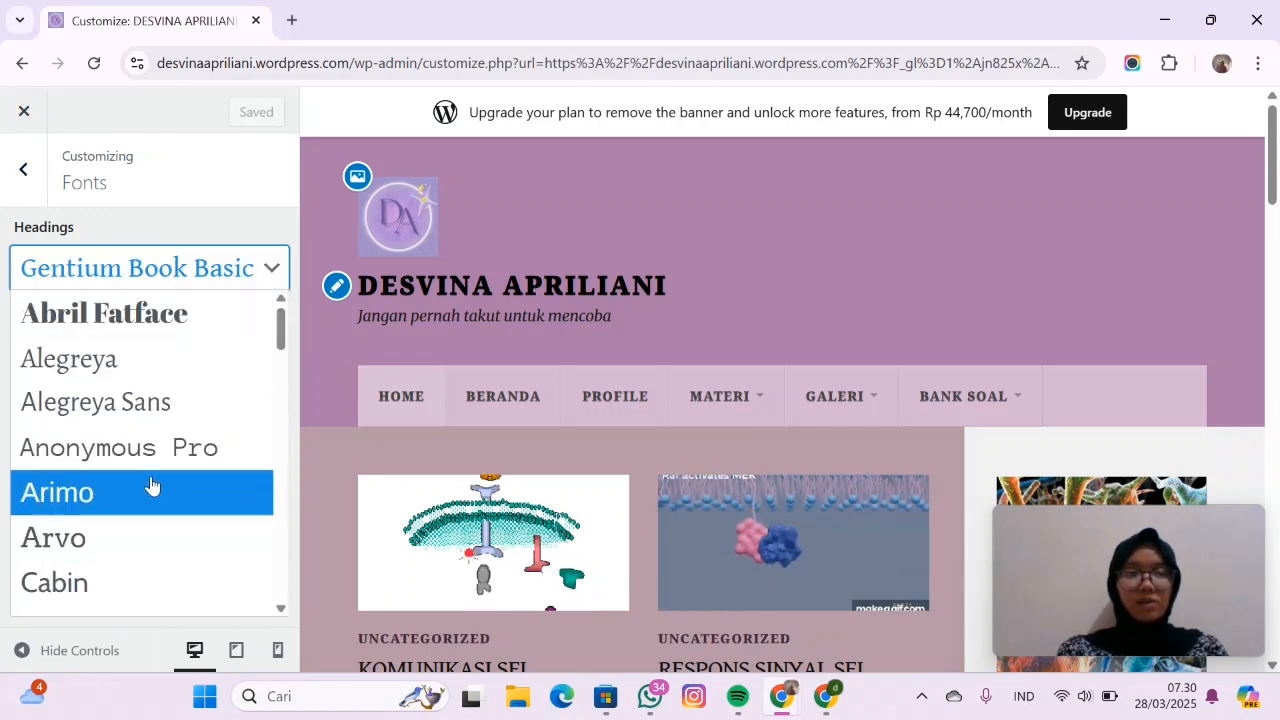
{"action": "scroll", "coordinate": [149, 434], "scroll_direction": "down", "scroll_amount": 6}
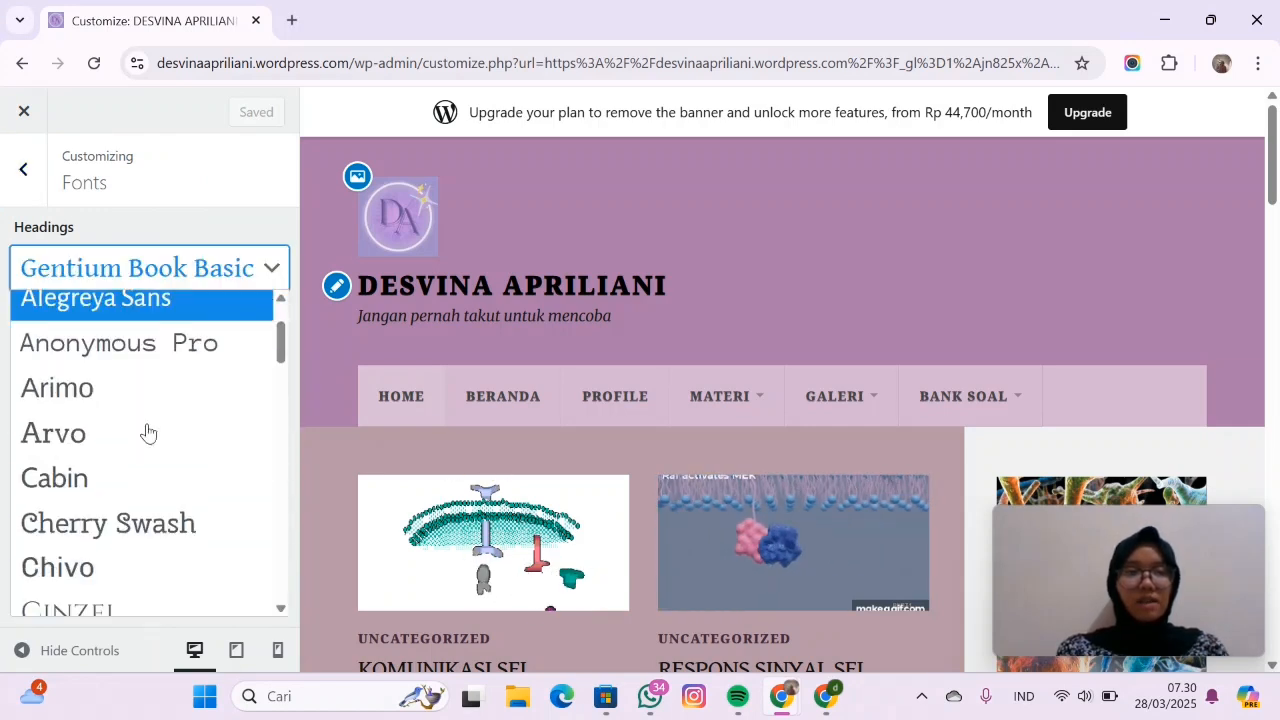
{"action": "left_click", "coordinate": [23, 168]}
Step: Open the menu named MENU in the customizer and review its items through the BANK SOAL sub-items
{"action": "left_click", "coordinate": [110, 376]}
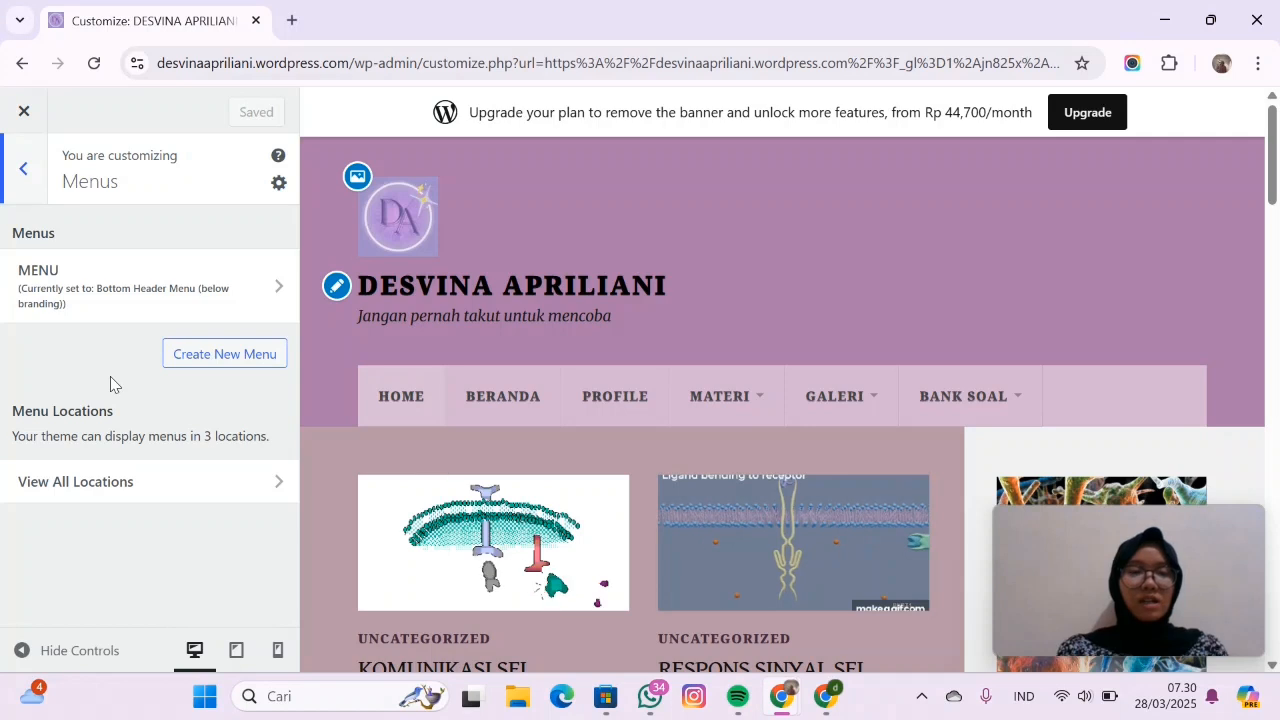
{"action": "left_click", "coordinate": [231, 282]}
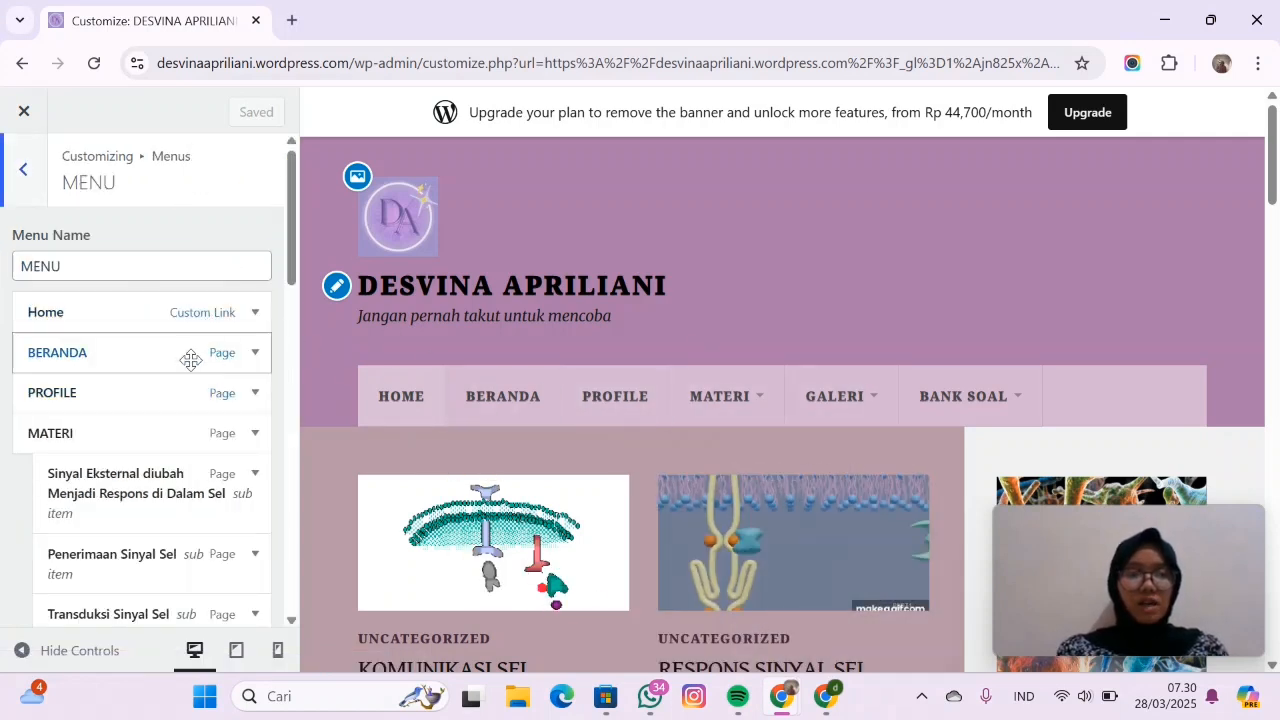
{"action": "scroll", "coordinate": [192, 394], "scroll_direction": "down", "scroll_amount": 1}
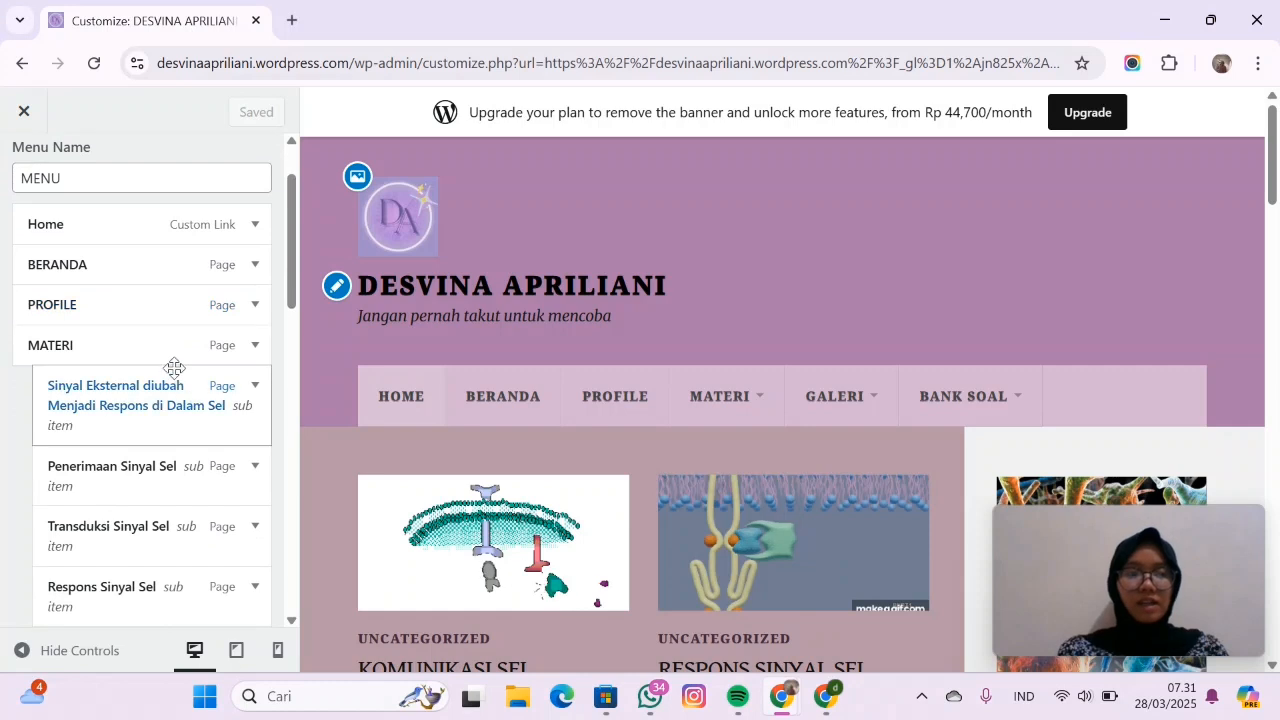
{"action": "scroll", "coordinate": [183, 470], "scroll_direction": "down", "scroll_amount": 4}
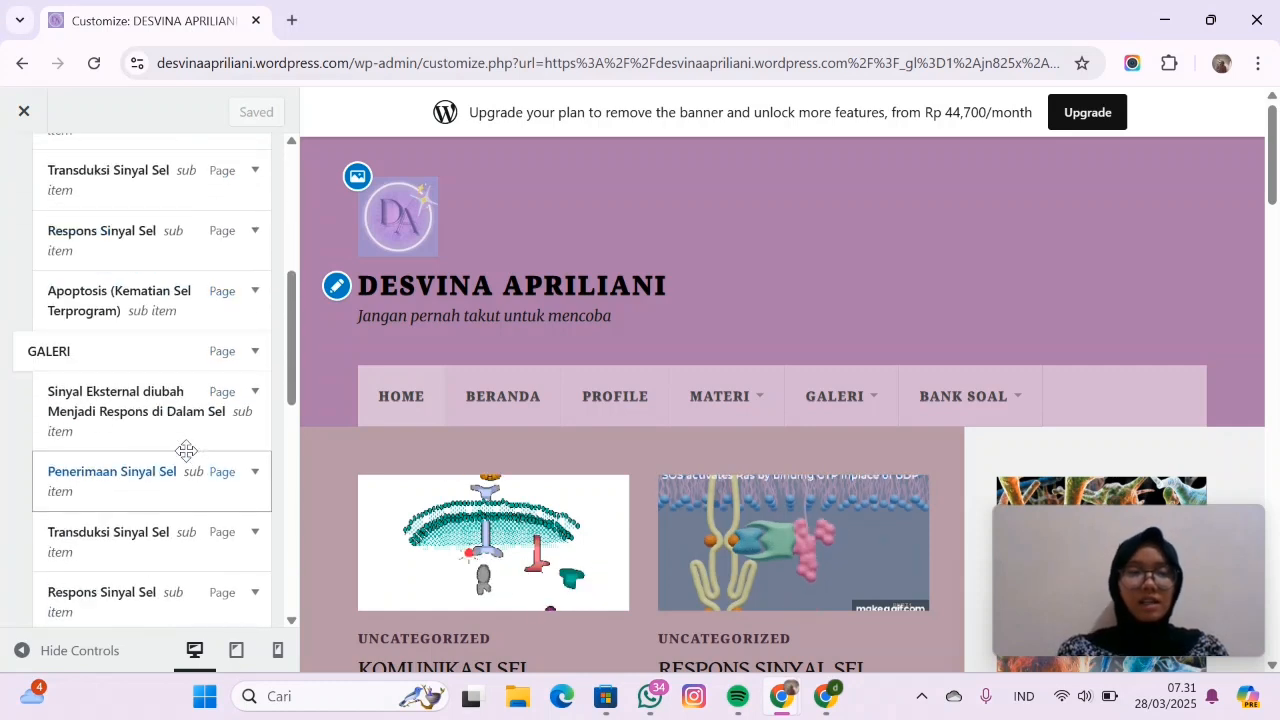
{"action": "scroll", "coordinate": [186, 450], "scroll_direction": "down", "scroll_amount": 5}
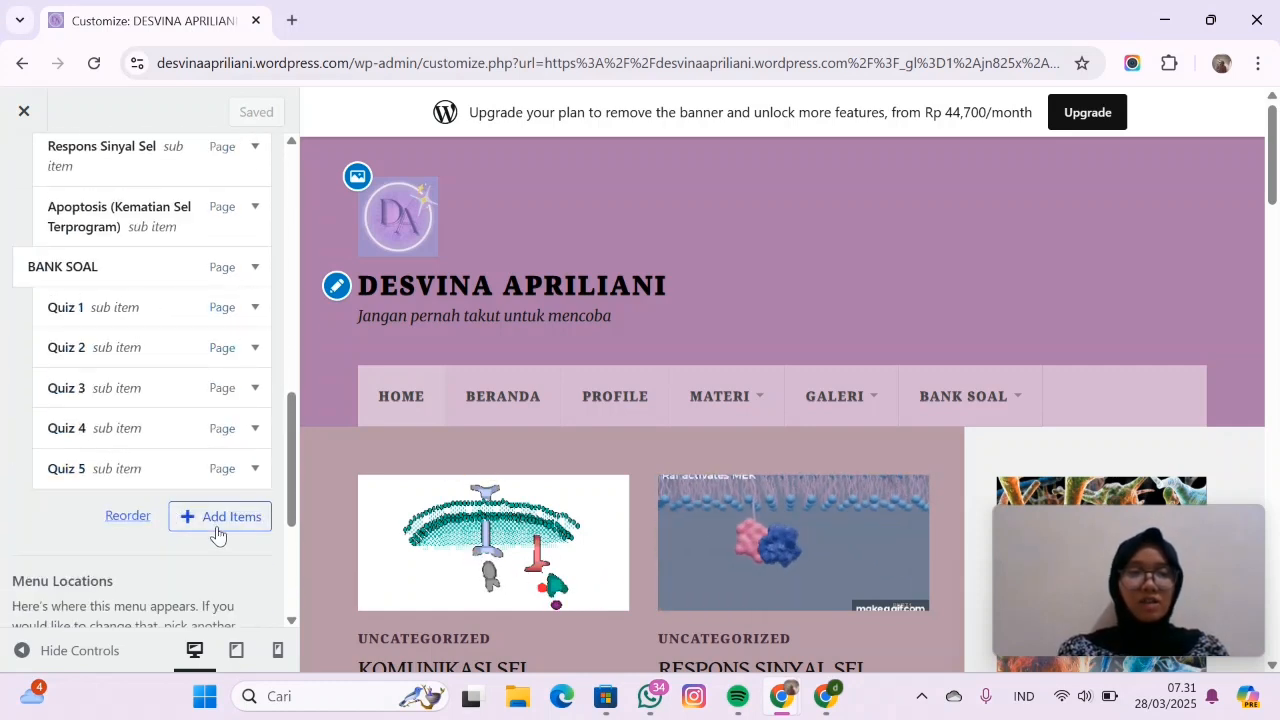
{"action": "scroll", "coordinate": [137, 323], "scroll_direction": "up", "scroll_amount": 2}
{"action": "scroll", "coordinate": [137, 323], "scroll_direction": "down", "scroll_amount": 2}
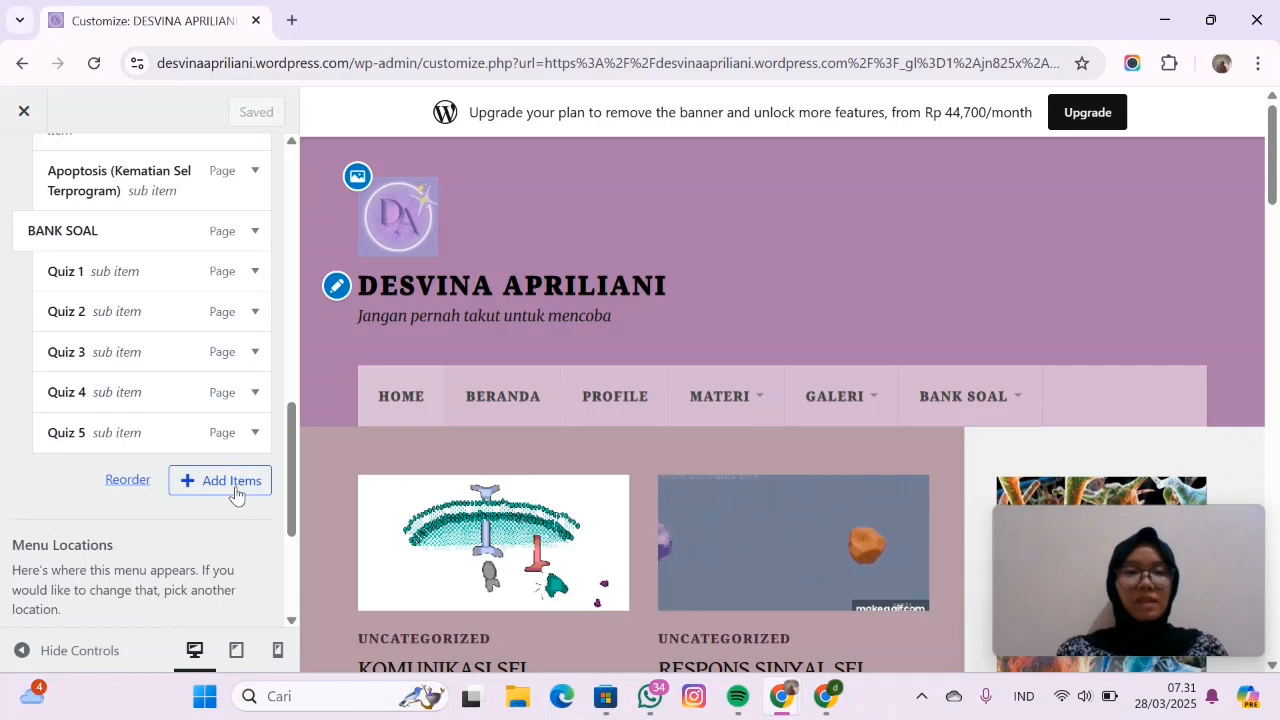
Step: Create a new page named "komunikasi sel" and add it to the end of the menu below Quiz 5
{"action": "left_click", "coordinate": [231, 481]}
{"action": "left_click", "coordinate": [438, 484]}
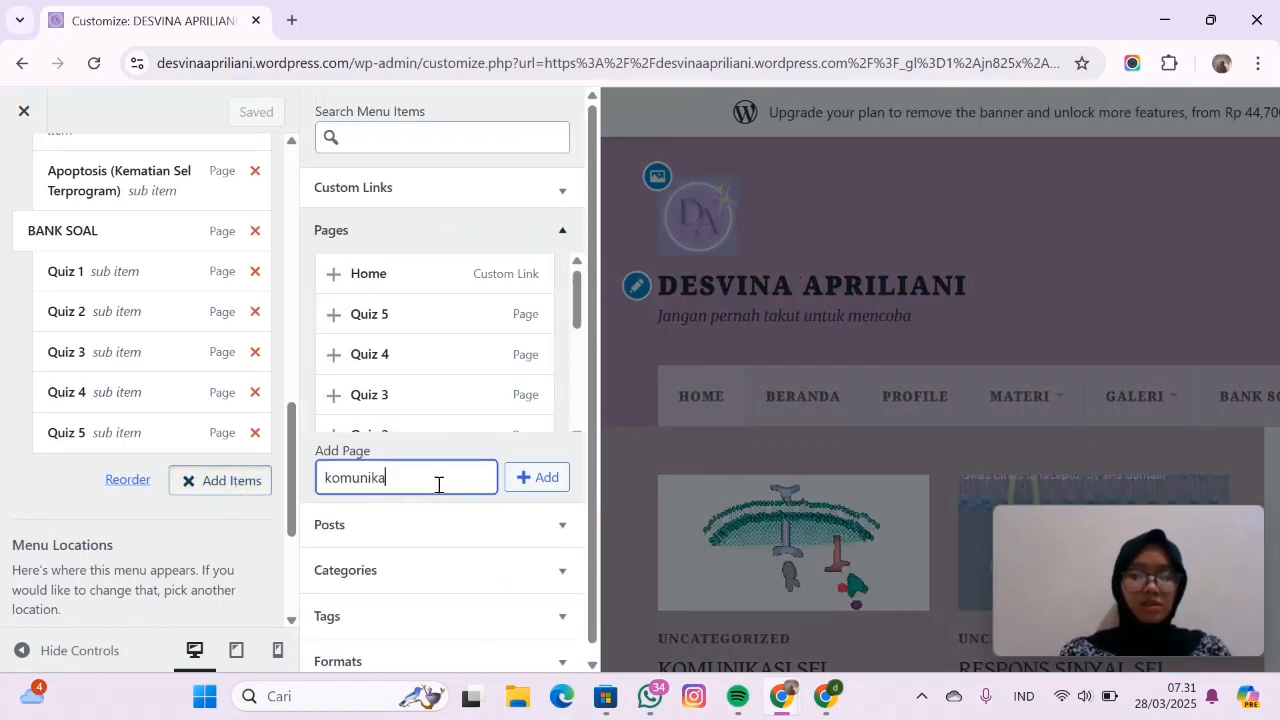
{"action": "type", "text": "komunikasi sel"}
{"action": "left_click", "coordinate": [547, 481]}
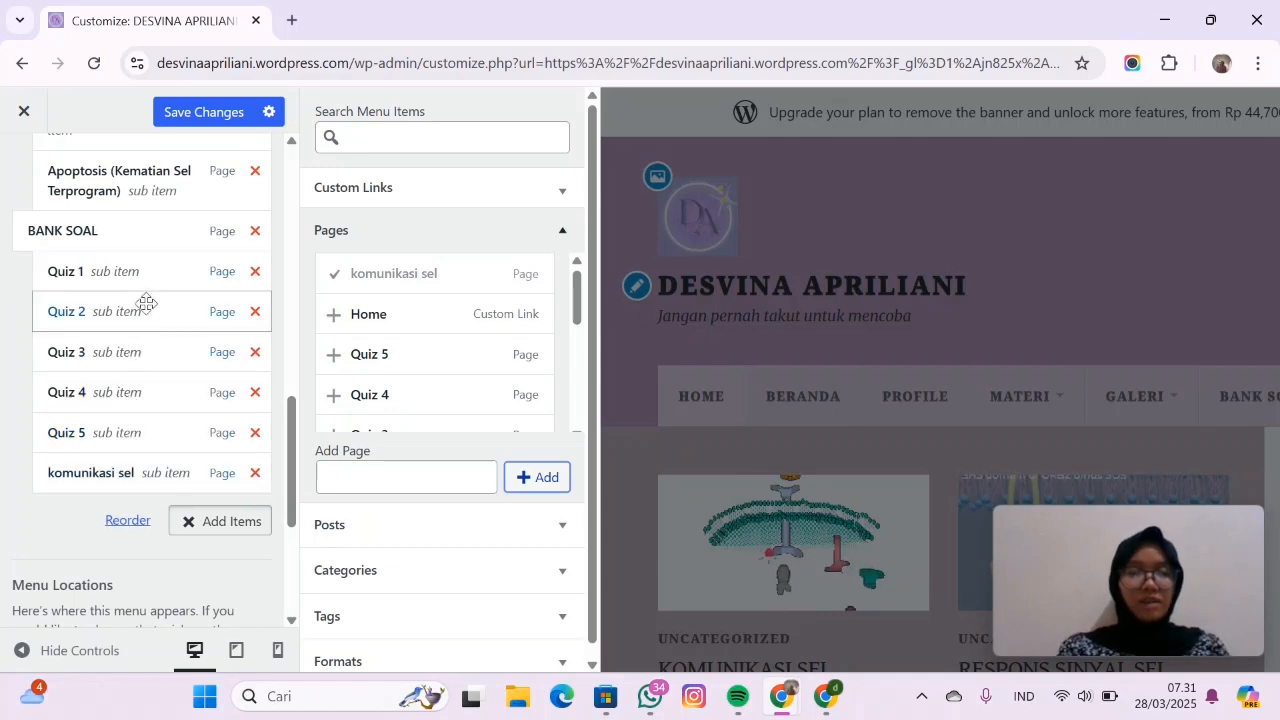
Step: Remove the komunikasi sel item from the menu and save the customizer changes
{"action": "left_click", "coordinate": [255, 473]}
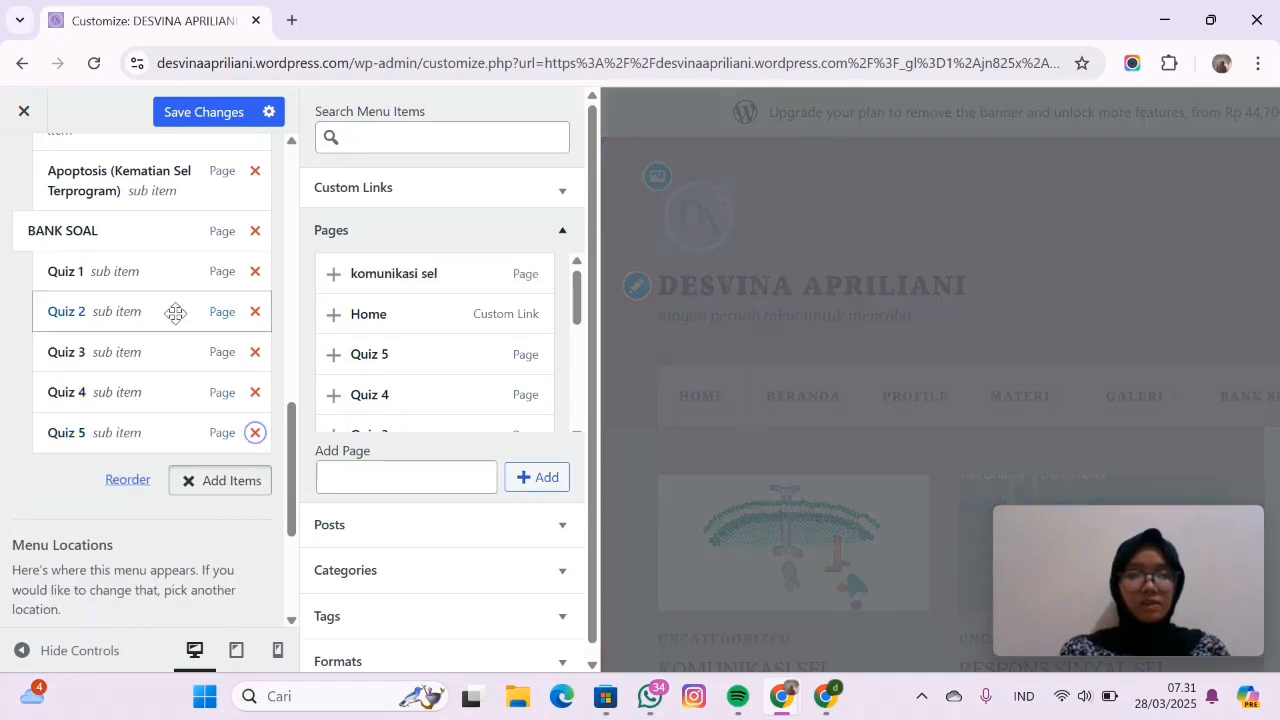
{"action": "scroll", "coordinate": [175, 313], "scroll_direction": "up", "scroll_amount": 6}
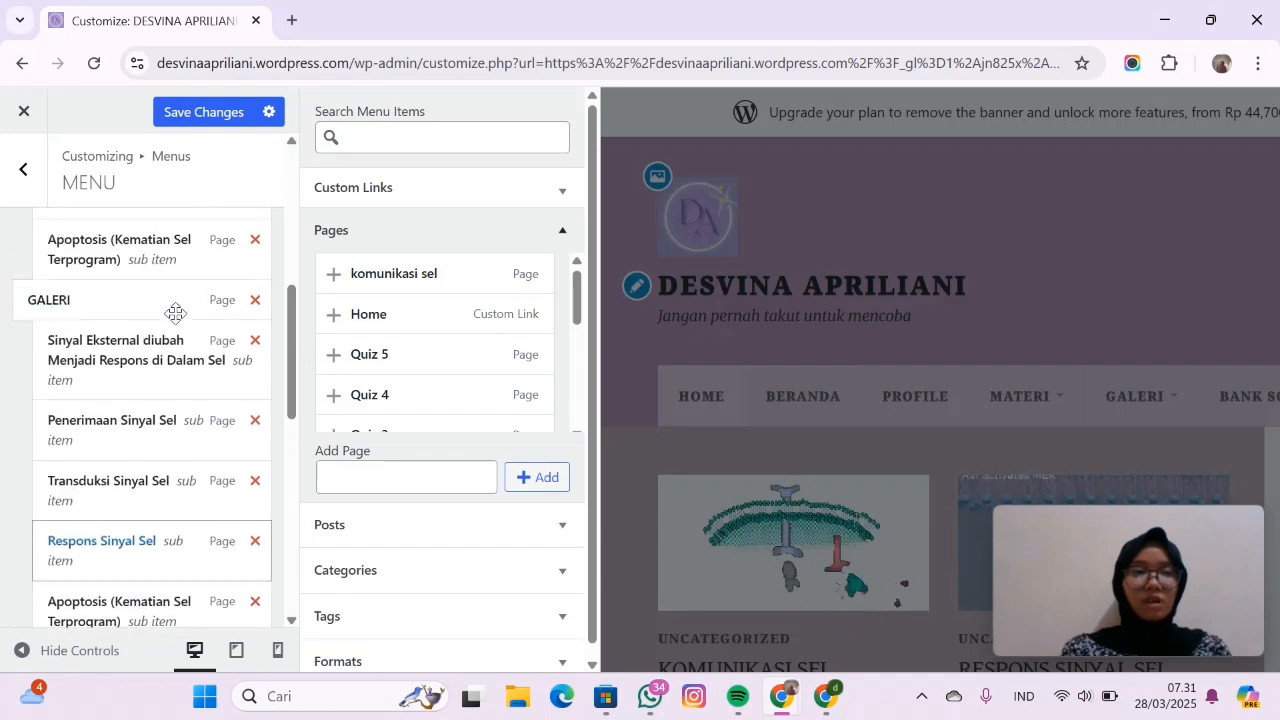
{"action": "left_click", "coordinate": [211, 114]}
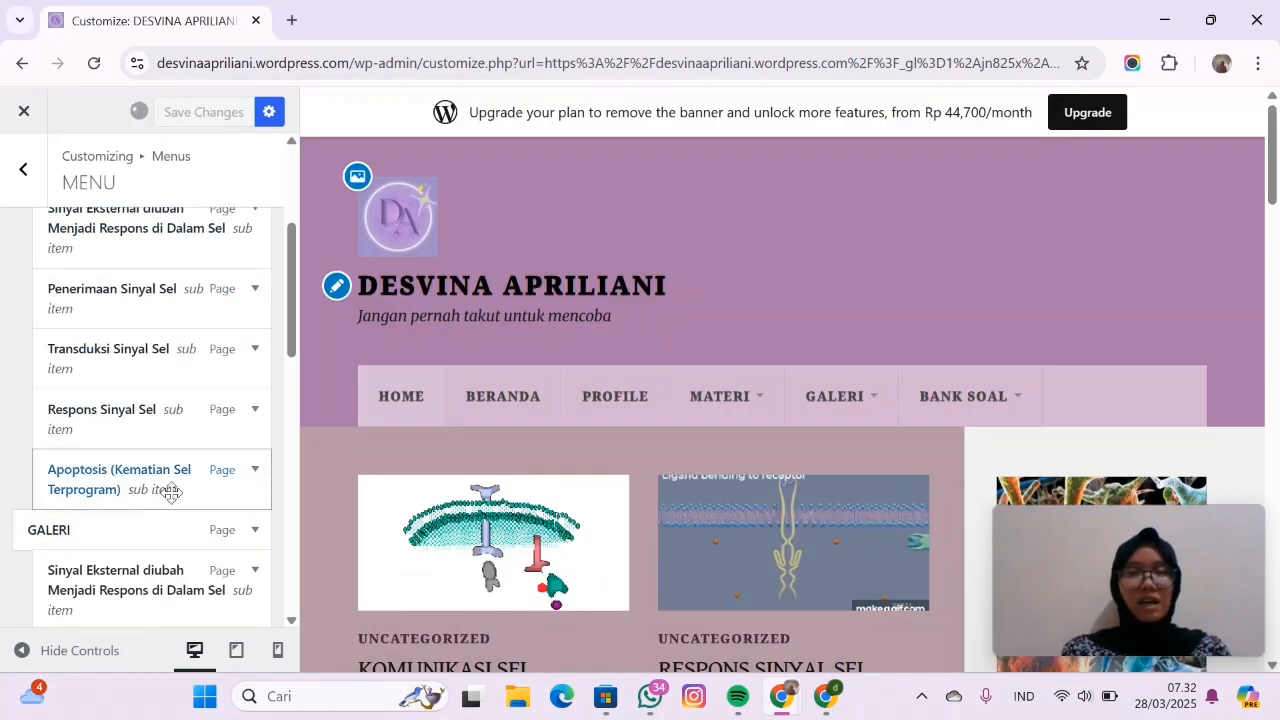
{"action": "scroll", "coordinate": [171, 493], "scroll_direction": "down", "scroll_amount": 6}
{"action": "scroll", "coordinate": [142, 410], "scroll_direction": "up", "scroll_amount": 1}
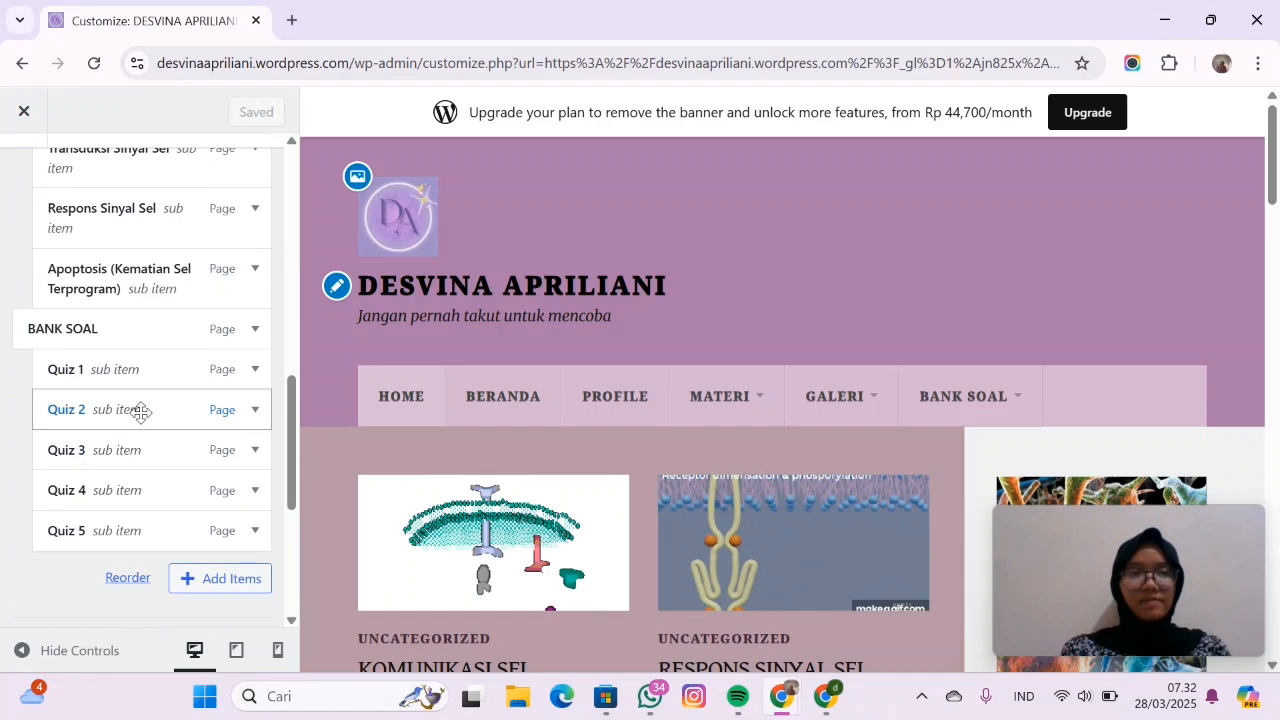
{"action": "left_click", "coordinate": [22, 114]}
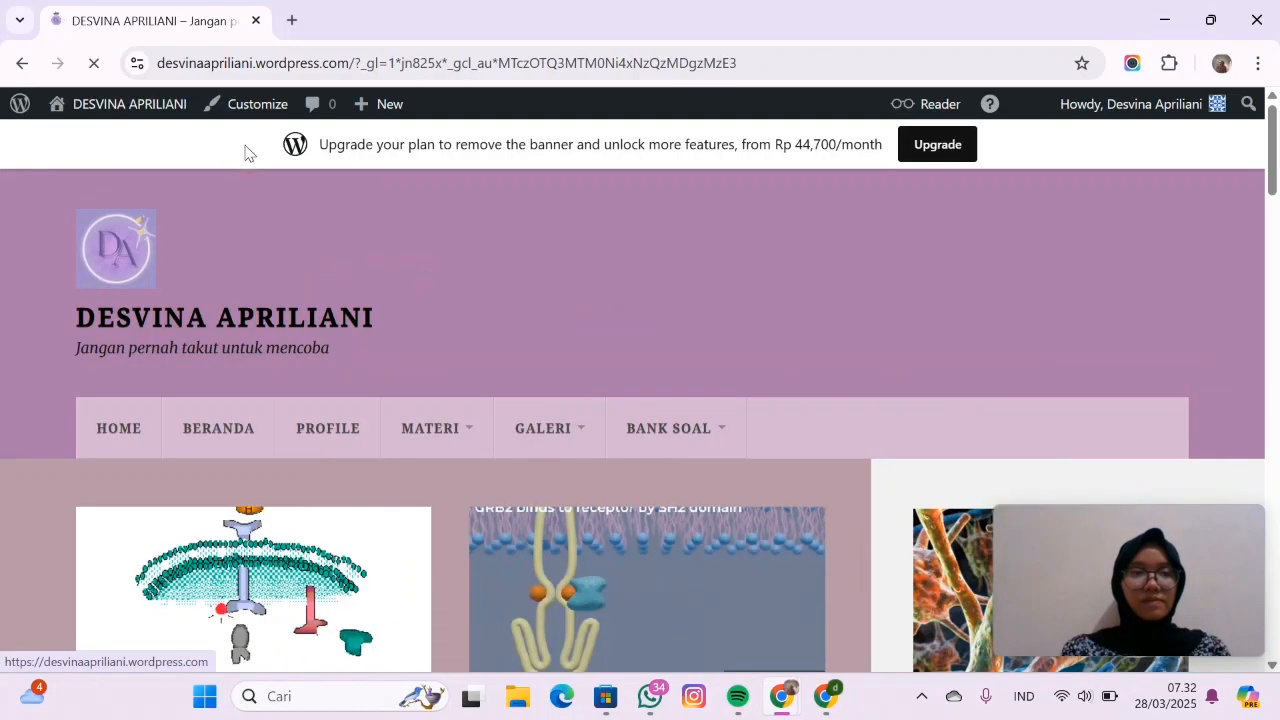
Step: Reopen the customizer's Sidebar widgets and examine the images, the music playlist and the calendar
{"action": "left_click", "coordinate": [256, 109]}
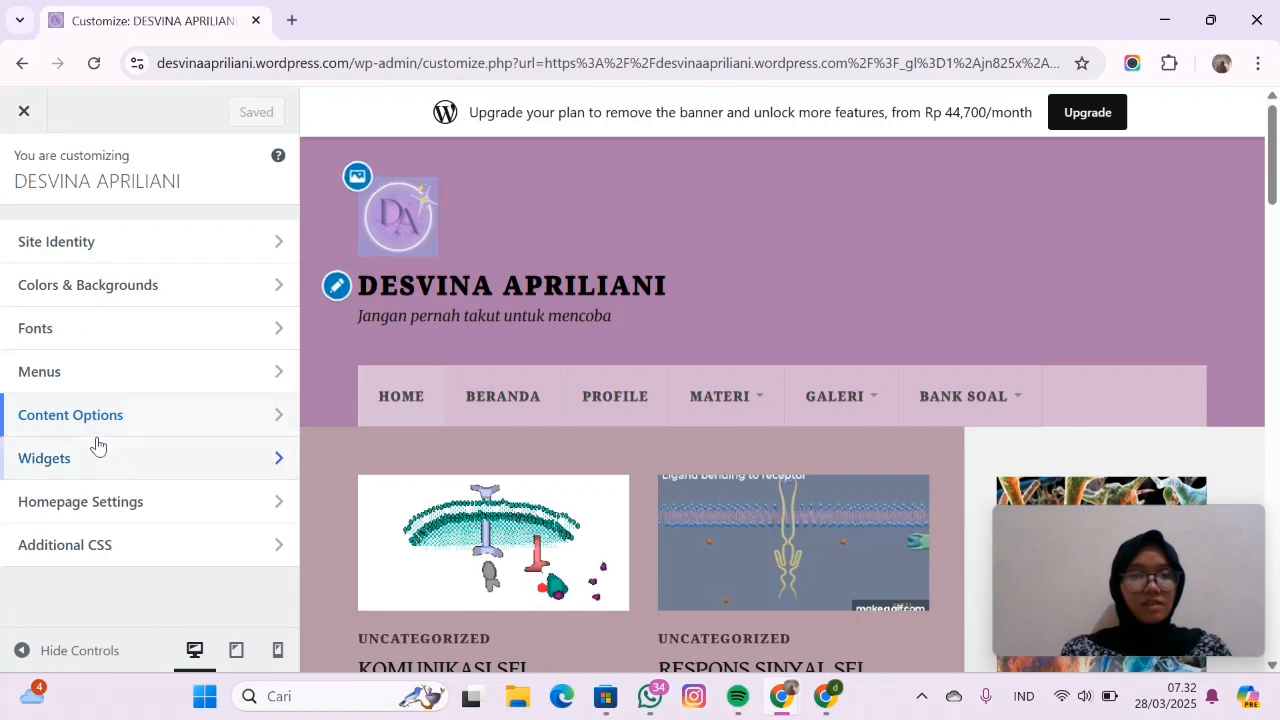
{"action": "left_click", "coordinate": [105, 468]}
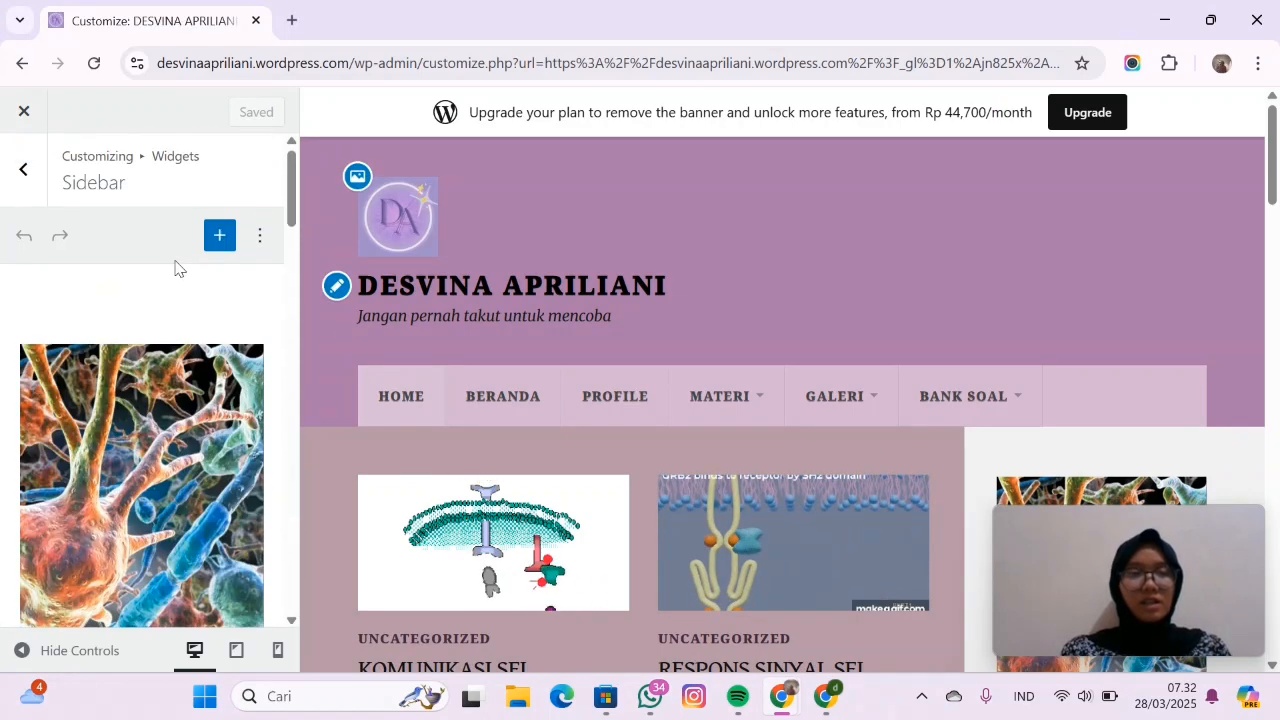
{"action": "scroll", "coordinate": [177, 268], "scroll_direction": "down", "scroll_amount": 3}
{"action": "scroll", "coordinate": [177, 268], "scroll_direction": "up", "scroll_amount": 7}
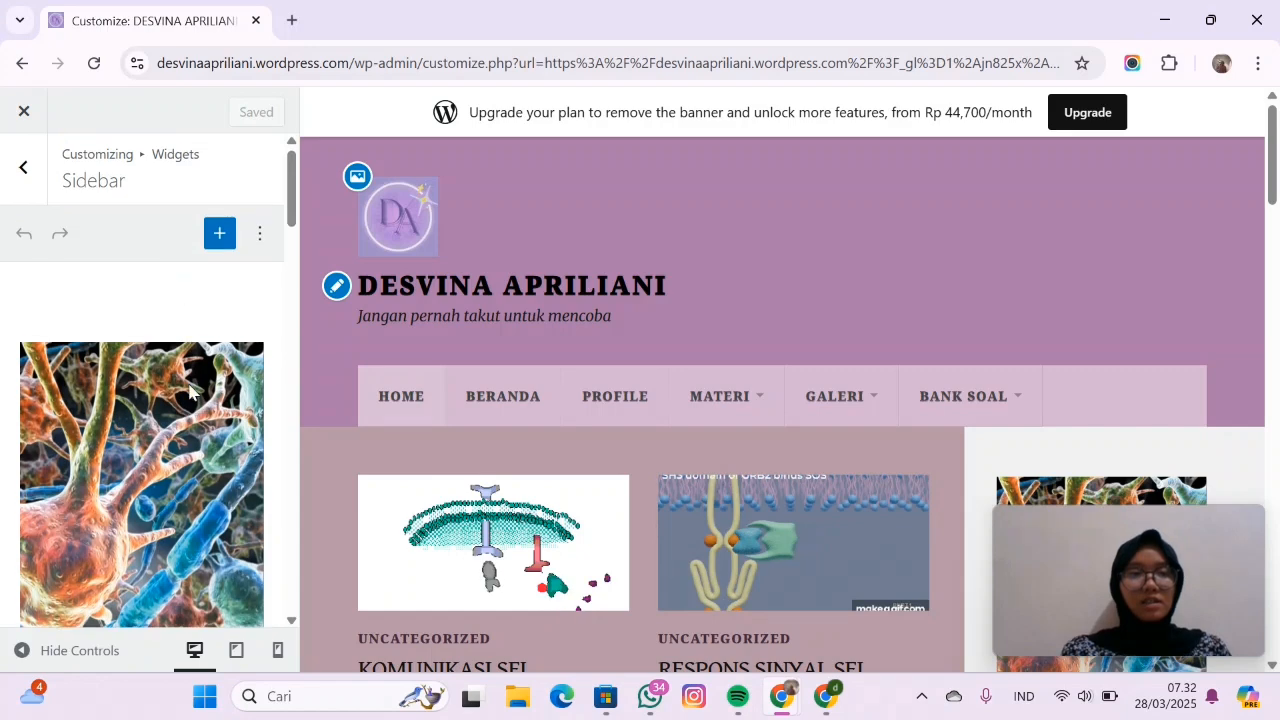
{"action": "scroll", "coordinate": [275, 431], "scroll_direction": "down", "scroll_amount": 1}
{"action": "scroll", "coordinate": [277, 431], "scroll_direction": "down", "scroll_amount": 3}
{"action": "scroll", "coordinate": [173, 357], "scroll_direction": "down", "scroll_amount": 5}
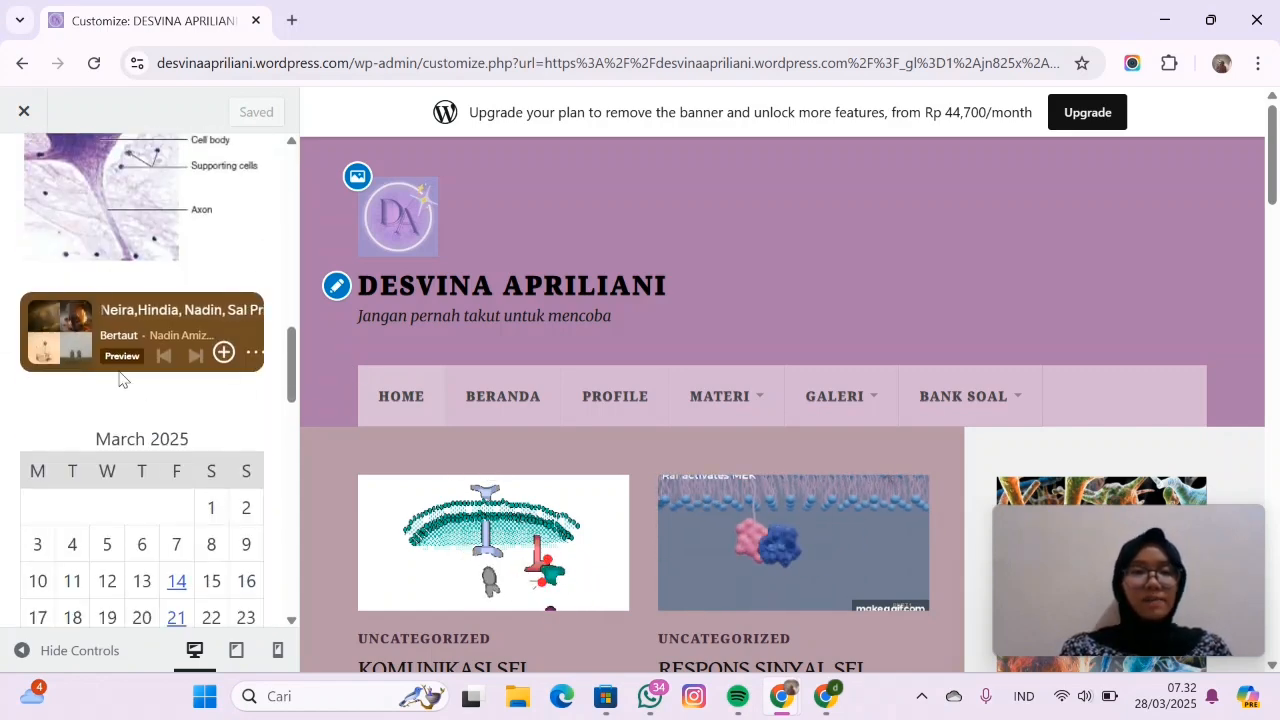
{"action": "scroll", "coordinate": [110, 443], "scroll_direction": "down", "scroll_amount": 2}
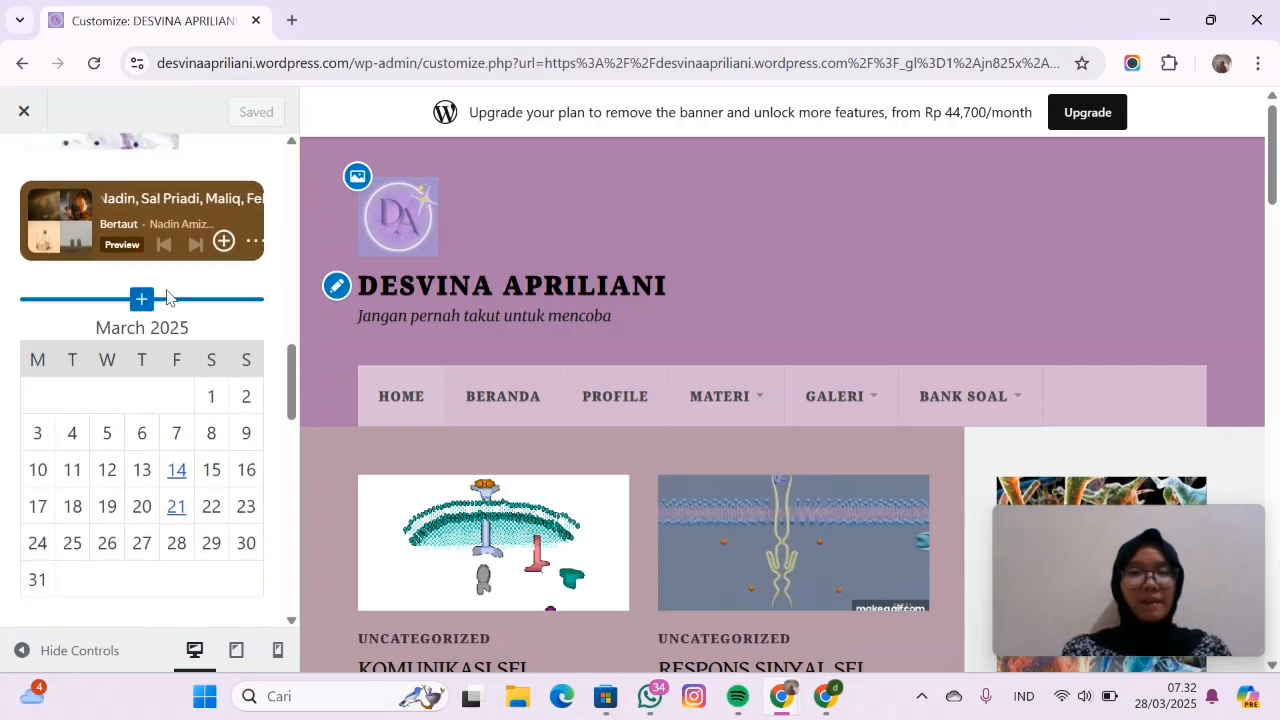
Step: Examine the feedback form widget below the calendar, including its name, email, rating and improvement fields
{"action": "scroll", "coordinate": [161, 384], "scroll_direction": "down", "scroll_amount": 4}
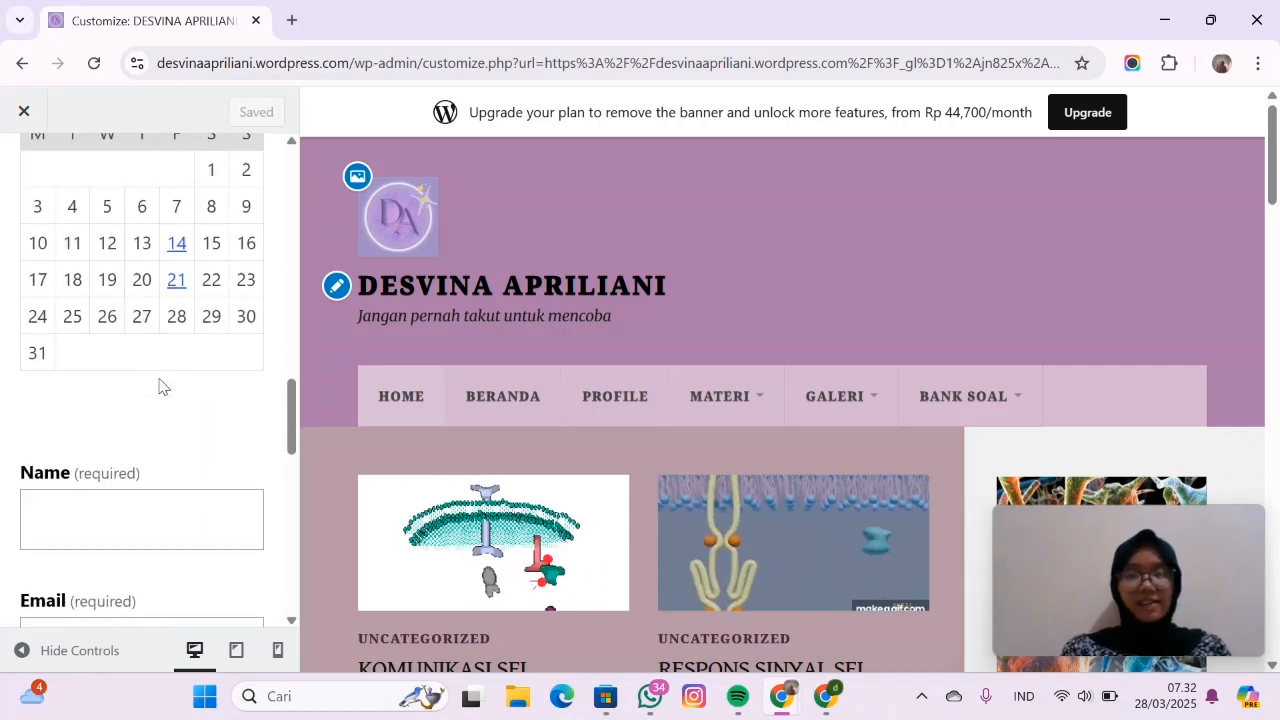
{"action": "scroll", "coordinate": [159, 381], "scroll_direction": "down", "scroll_amount": 2}
{"action": "scroll", "coordinate": [156, 379], "scroll_direction": "up", "scroll_amount": 6}
{"action": "scroll", "coordinate": [115, 400], "scroll_direction": "down", "scroll_amount": 10}
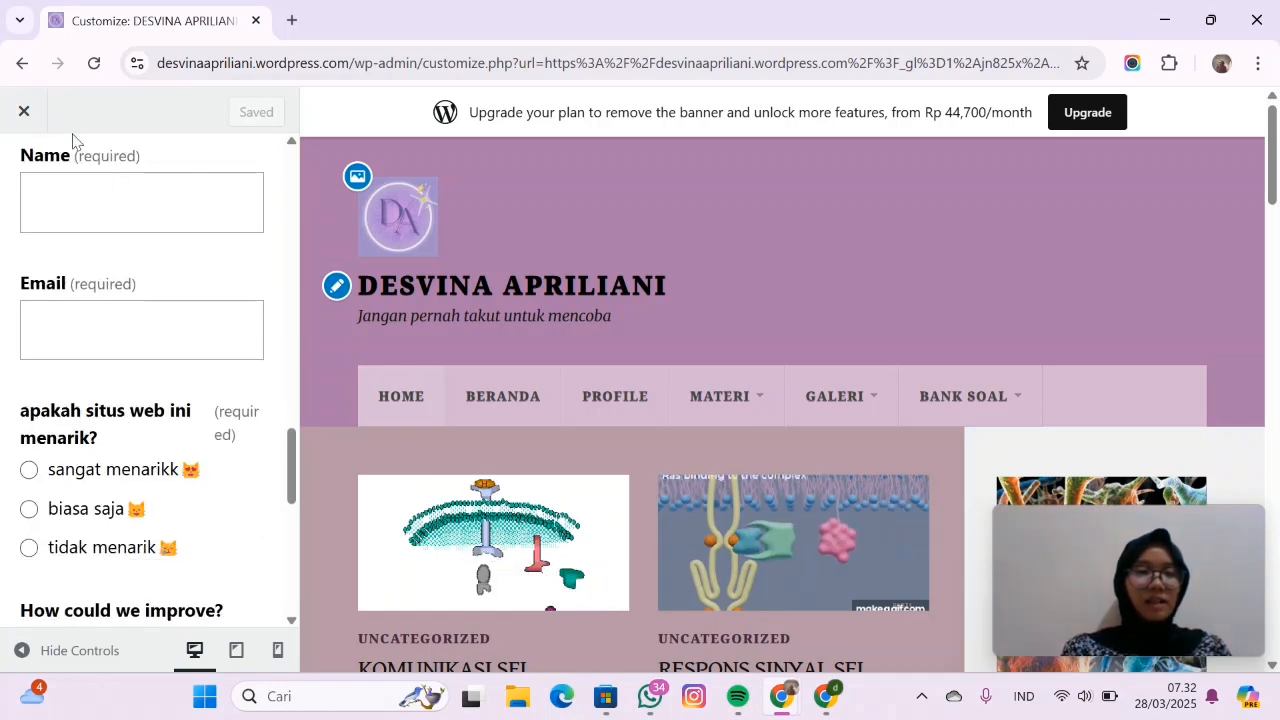
{"action": "scroll", "coordinate": [96, 447], "scroll_direction": "down", "scroll_amount": 5}
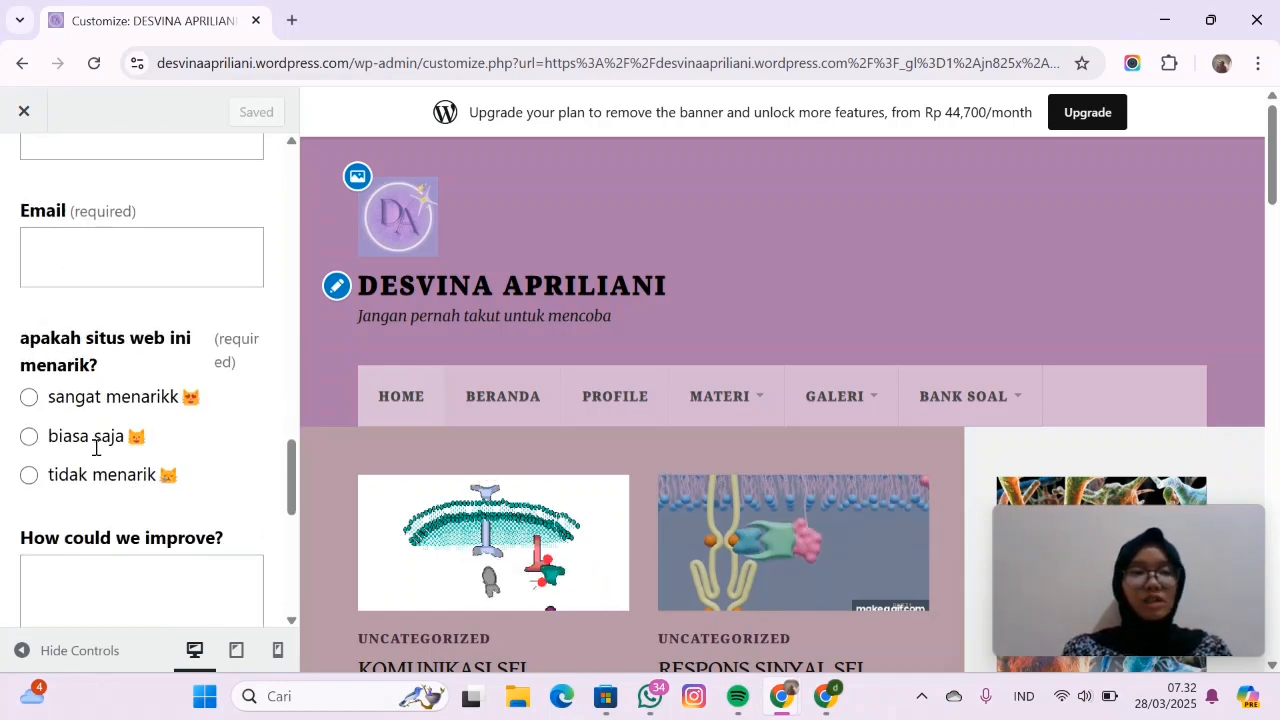
{"action": "scroll", "coordinate": [96, 447], "scroll_direction": "up", "scroll_amount": 3}
{"action": "scroll", "coordinate": [96, 447], "scroll_direction": "up", "scroll_amount": 10}
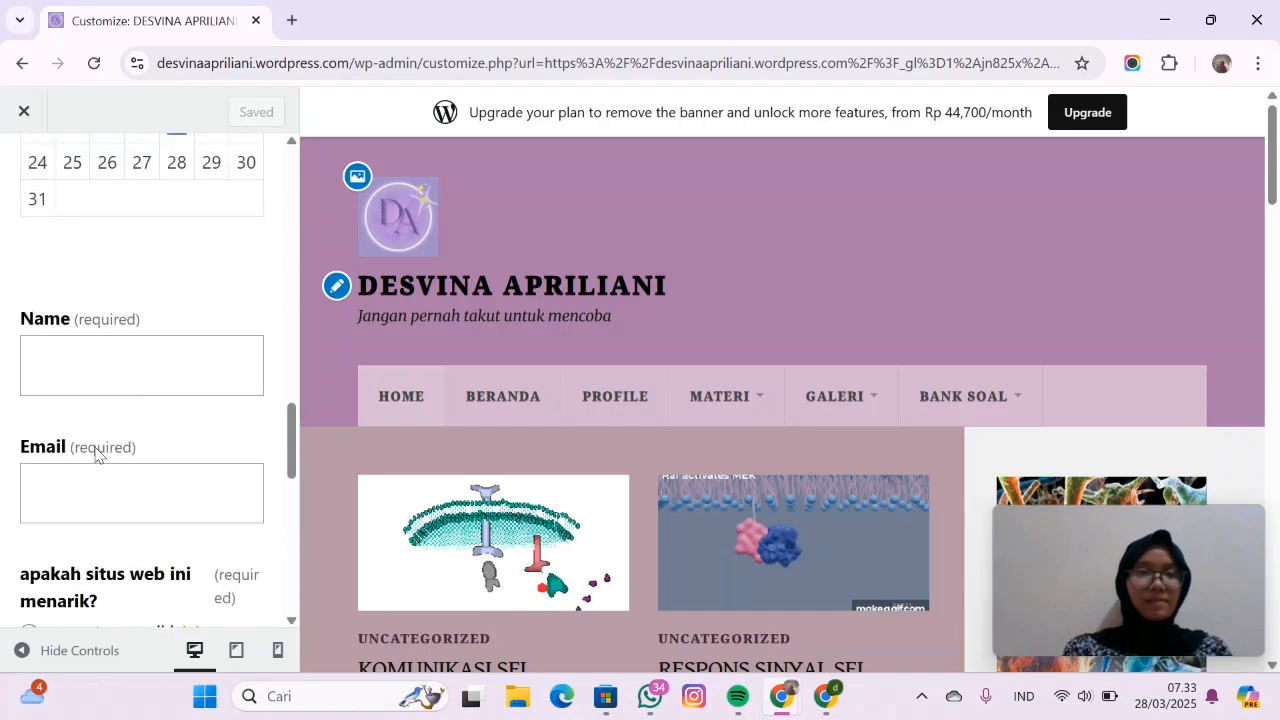
{"action": "right_click", "coordinate": [95, 450]}
{"action": "left_click", "coordinate": [22, 400]}
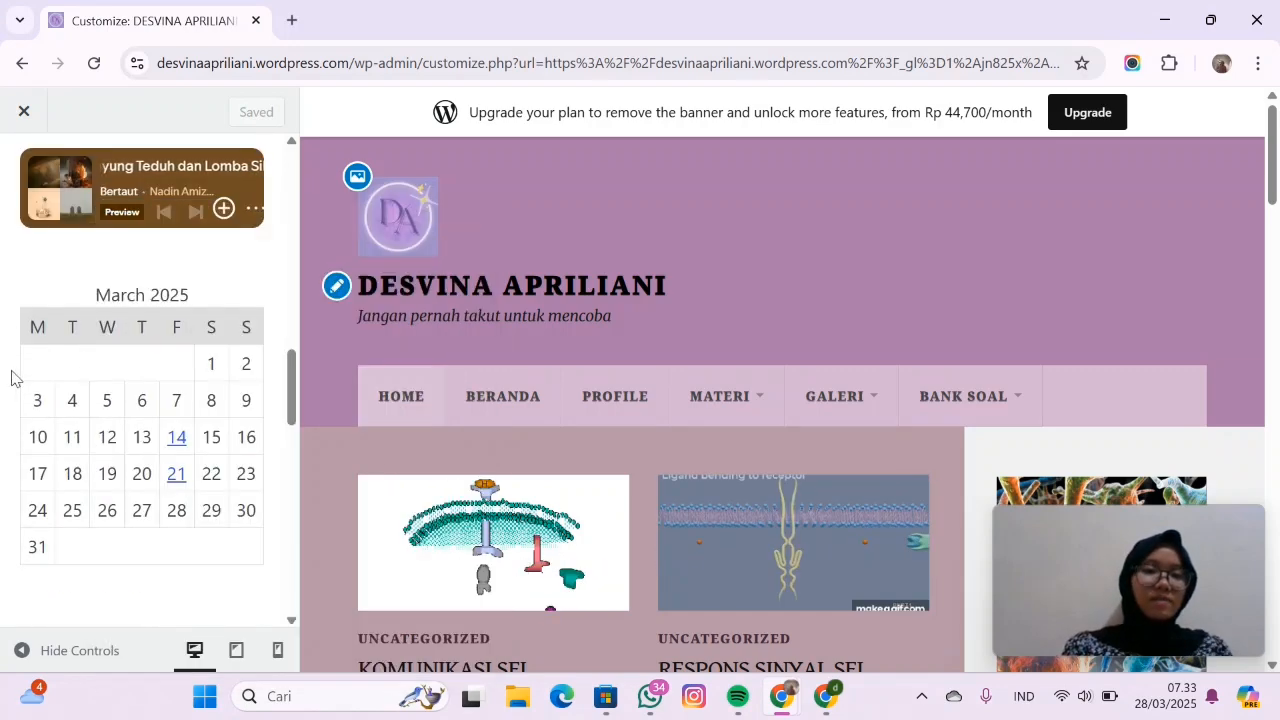
Step: Close the customizer and examine the live home page's posts, sidebar images, music playlist, calendar and feedback form
{"action": "scroll", "coordinate": [15, 350], "scroll_direction": "up", "scroll_amount": 6}
{"action": "left_click", "coordinate": [22, 174]}
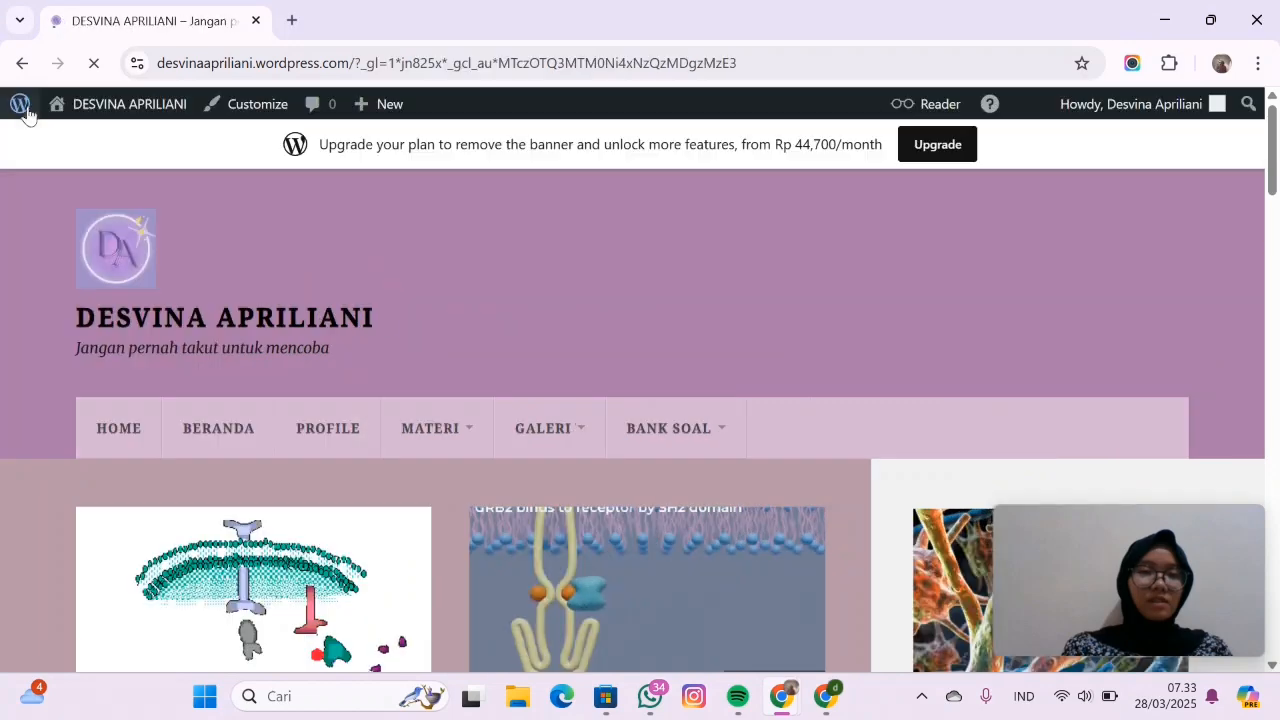
{"action": "scroll", "coordinate": [651, 403], "scroll_direction": "down", "scroll_amount": 3}
{"action": "scroll", "coordinate": [983, 403], "scroll_direction": "down", "scroll_amount": 1}
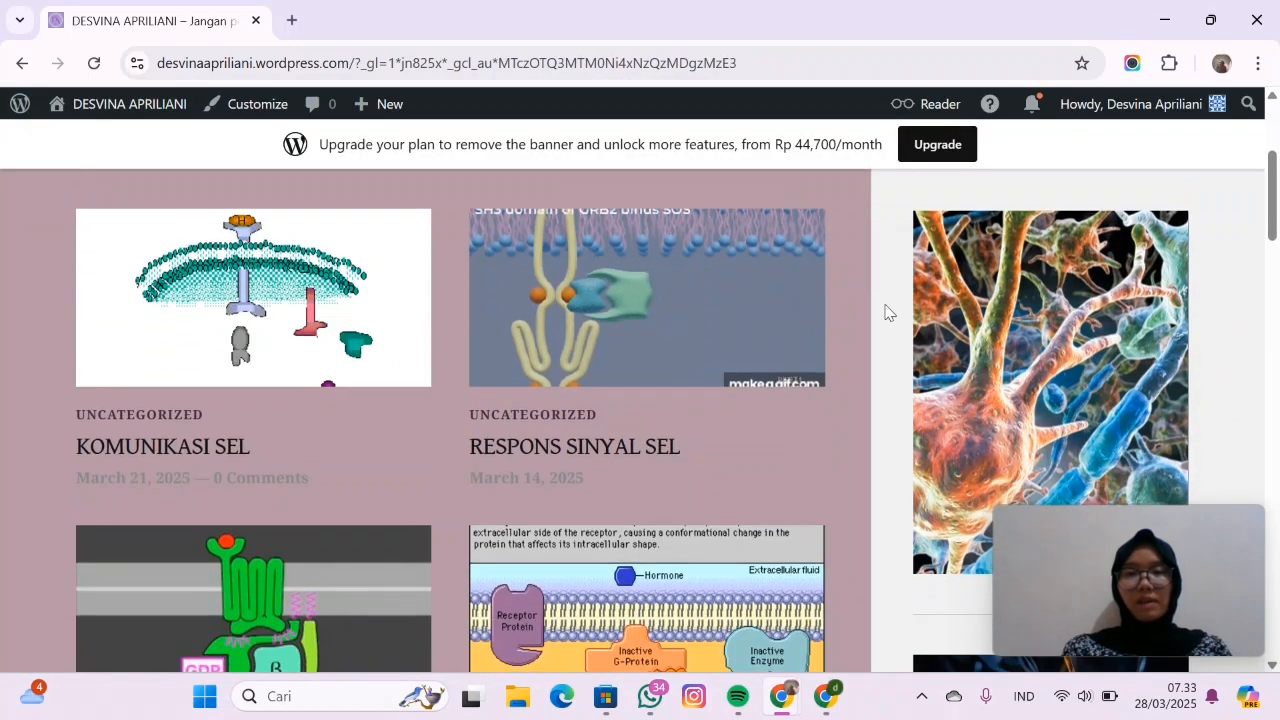
{"action": "scroll", "coordinate": [1027, 396], "scroll_direction": "down", "scroll_amount": 8}
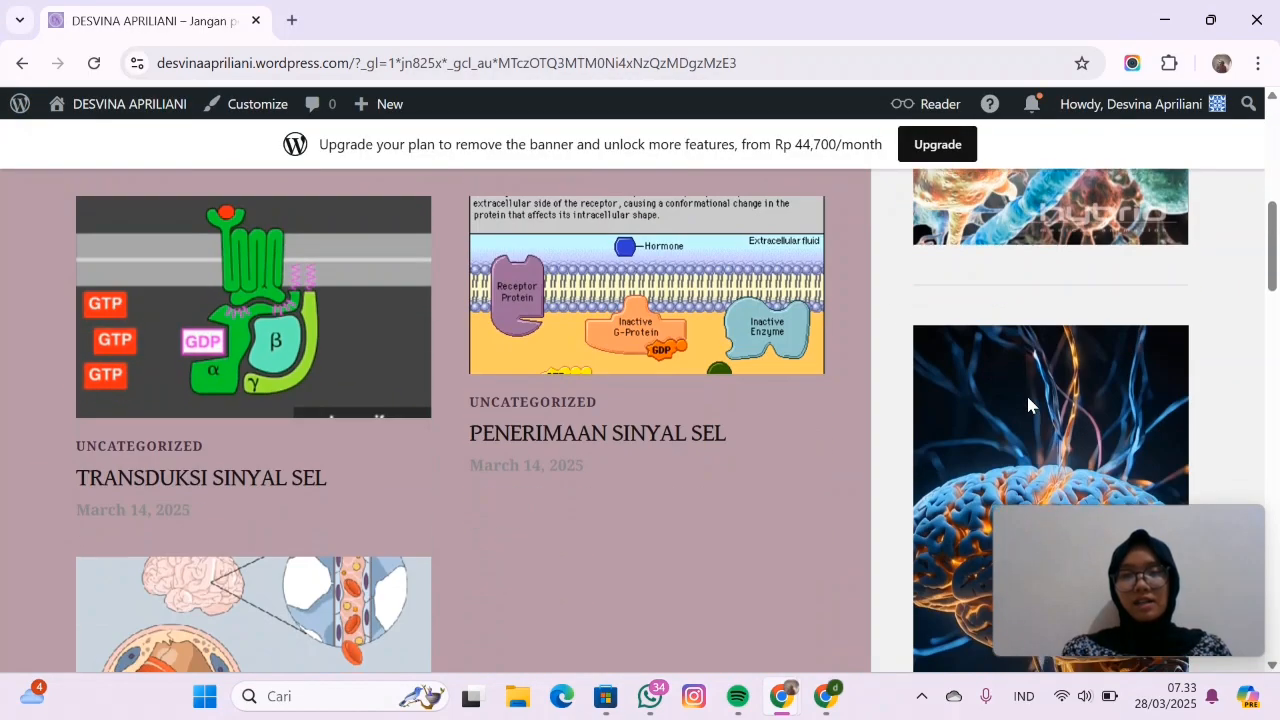
{"action": "scroll", "coordinate": [1027, 397], "scroll_direction": "down", "scroll_amount": 3}
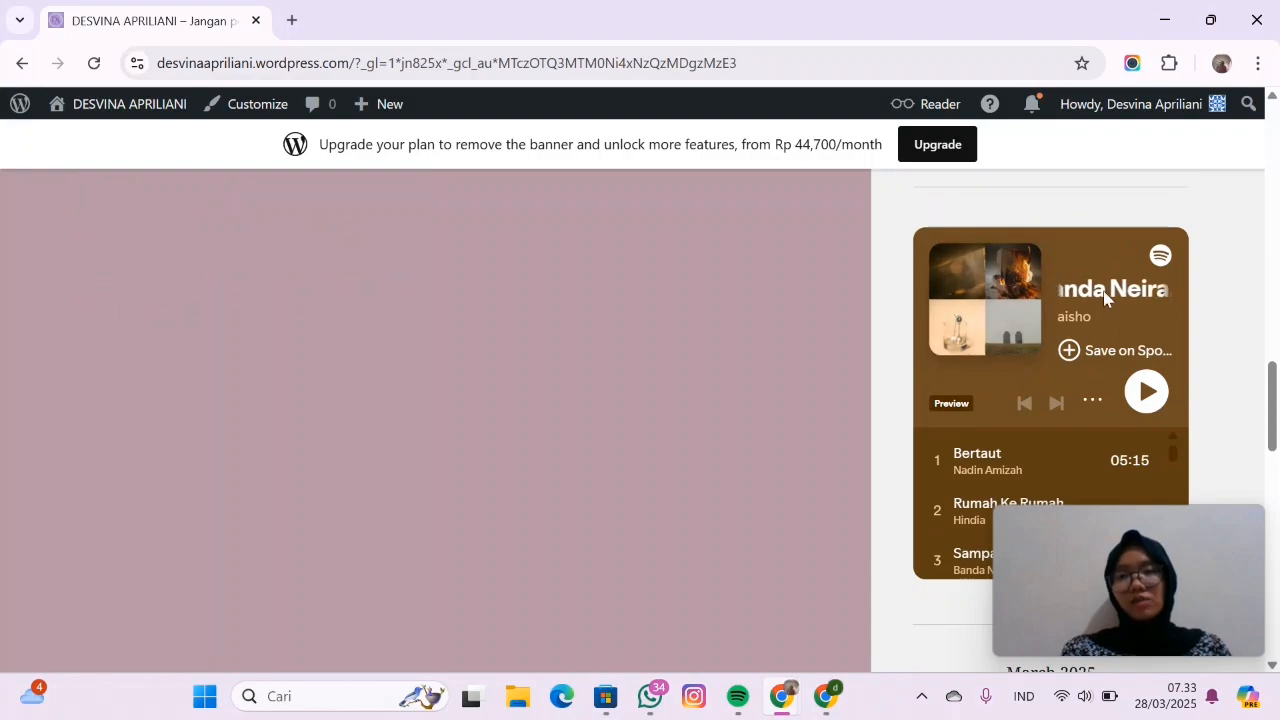
{"action": "scroll", "coordinate": [826, 240], "scroll_direction": "up", "scroll_amount": 10}
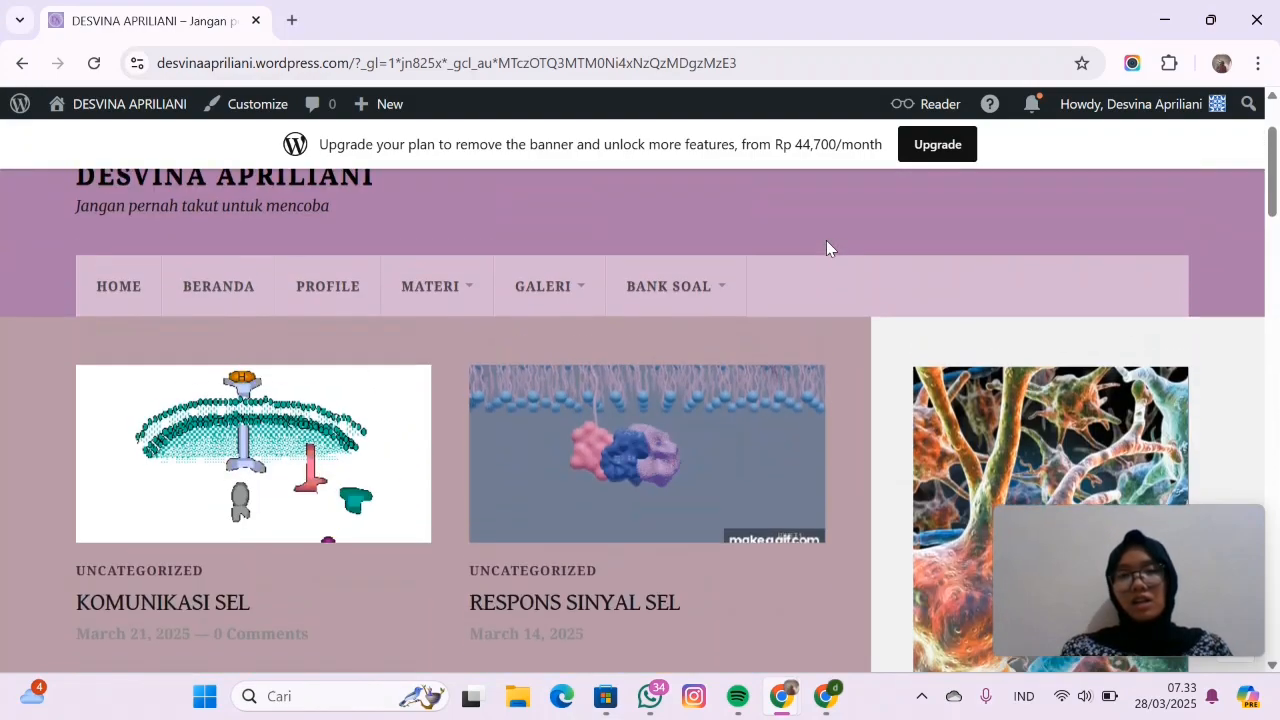
{"action": "scroll", "coordinate": [826, 240], "scroll_direction": "down", "scroll_amount": 6}
{"action": "scroll", "coordinate": [826, 240], "scroll_direction": "down", "scroll_amount": 10}
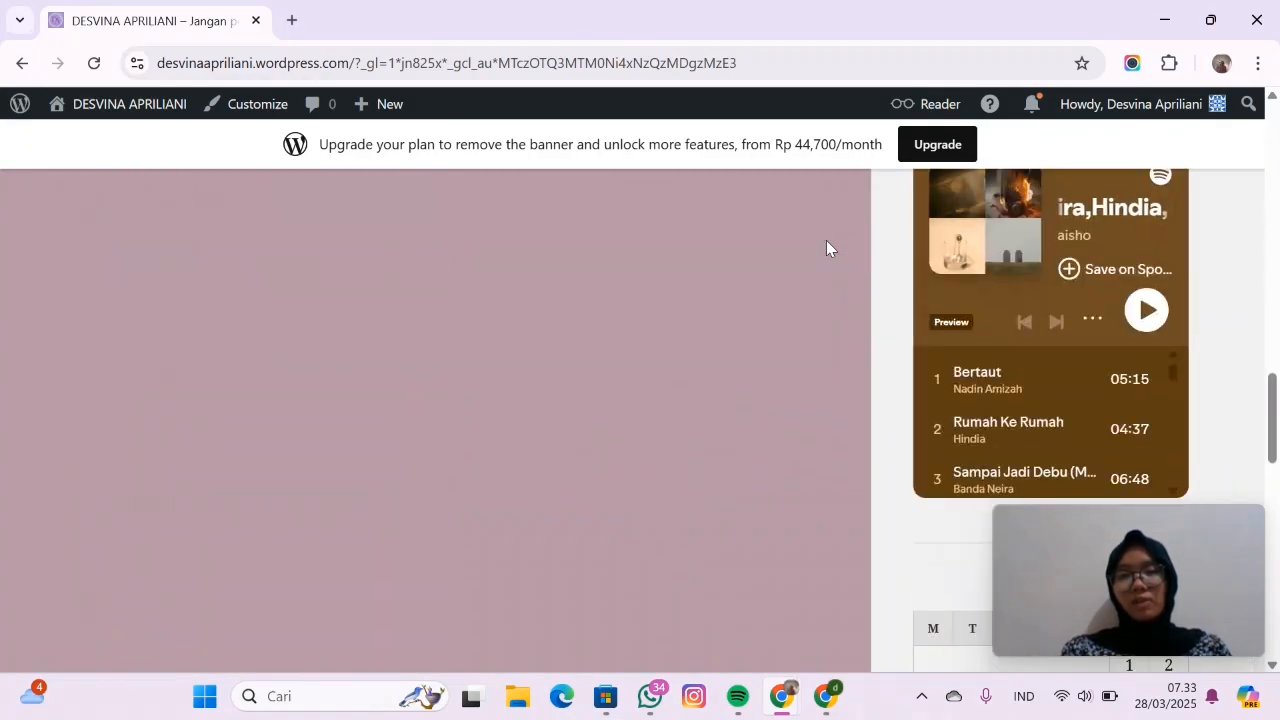
{"action": "scroll", "coordinate": [1003, 331], "scroll_direction": "up", "scroll_amount": 15}
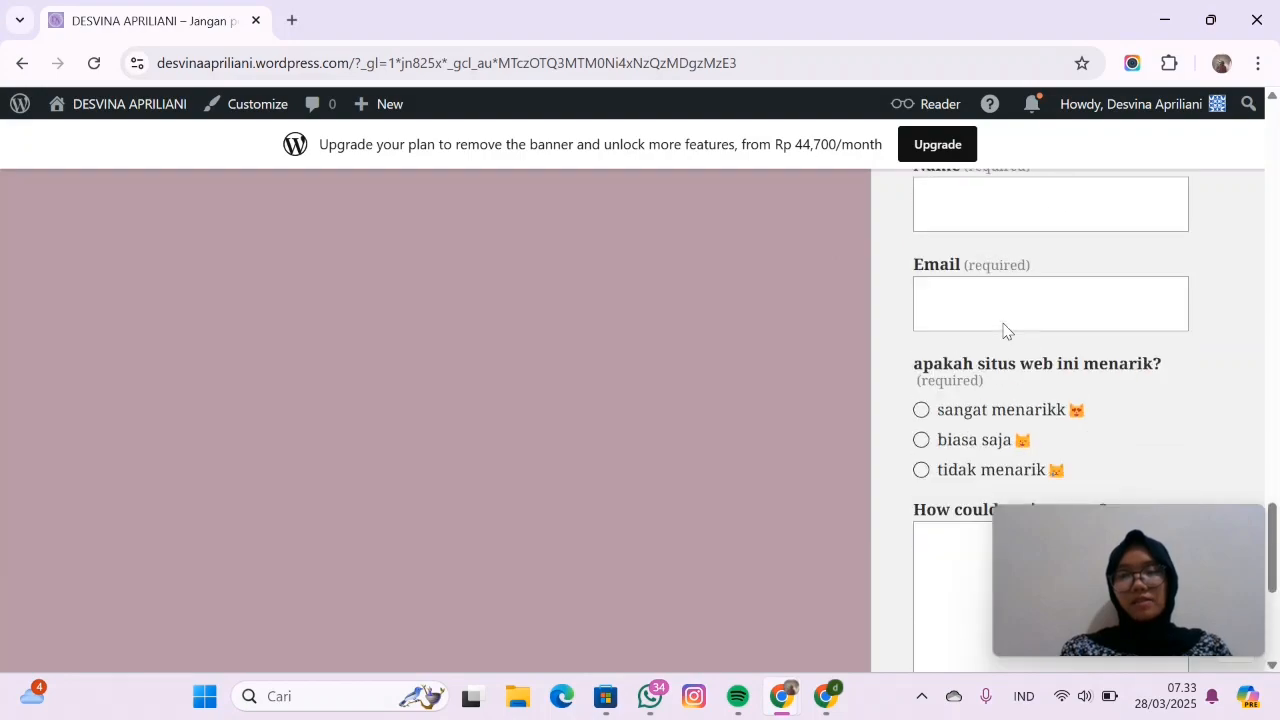
{"action": "scroll", "coordinate": [415, 488], "scroll_direction": "down", "scroll_amount": 1}
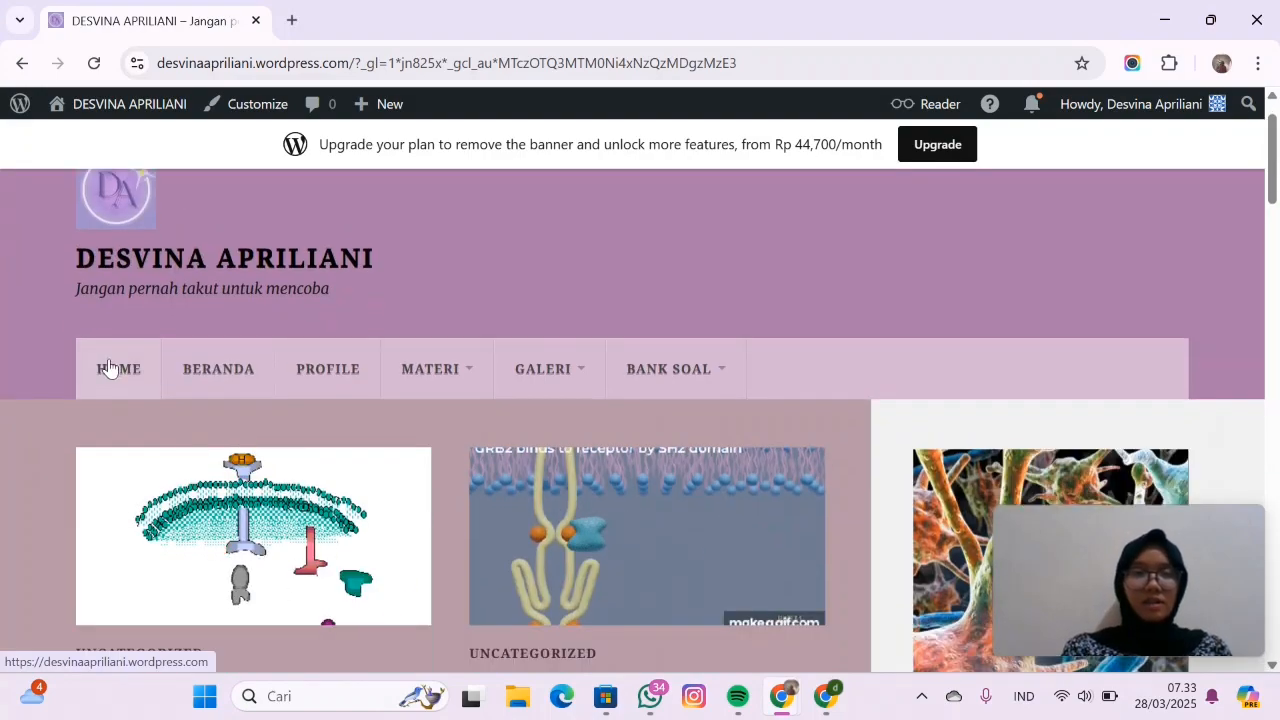
Step: Open the Home page from the site menu and look over its grid of cell communication posts
{"action": "left_click", "coordinate": [110, 369]}
{"action": "scroll", "coordinate": [343, 515], "scroll_direction": "down", "scroll_amount": 5}
{"action": "scroll", "coordinate": [343, 514], "scroll_direction": "up", "scroll_amount": 2}
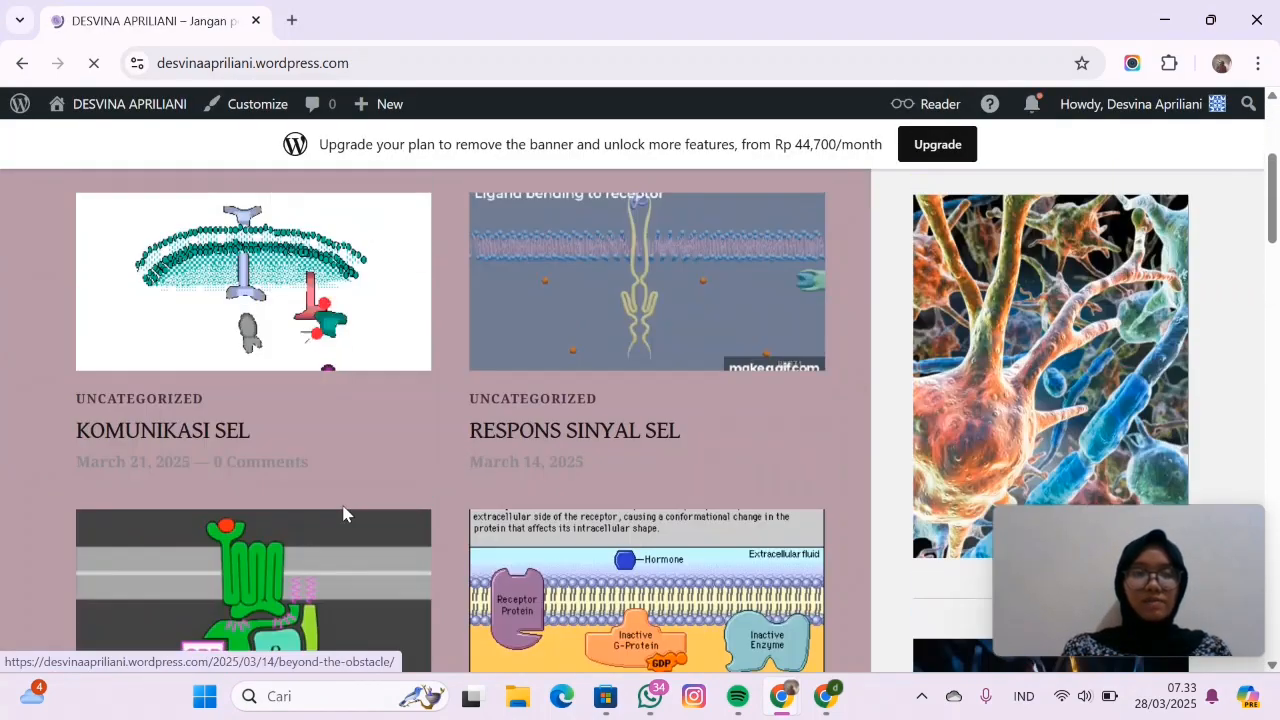
{"action": "scroll", "coordinate": [343, 515], "scroll_direction": "down", "scroll_amount": 2}
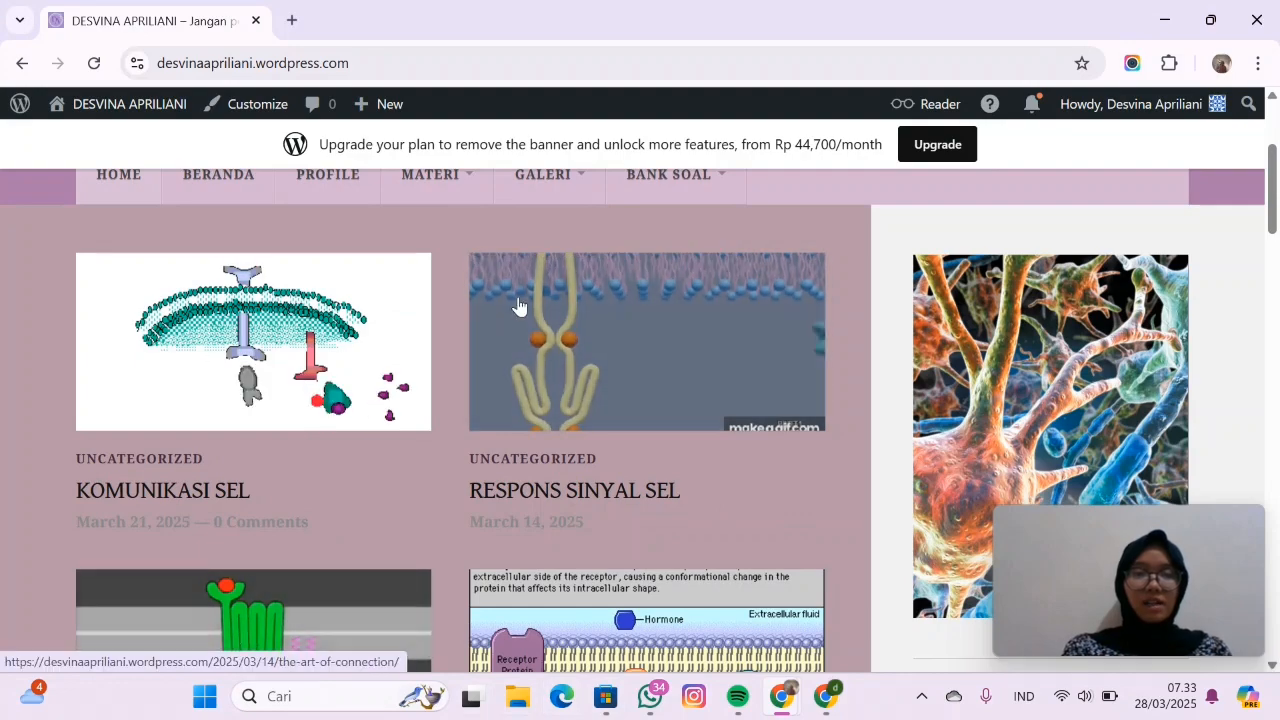
{"action": "scroll", "coordinate": [518, 305], "scroll_direction": "down", "scroll_amount": 4}
{"action": "scroll", "coordinate": [453, 400], "scroll_direction": "up", "scroll_amount": 4}
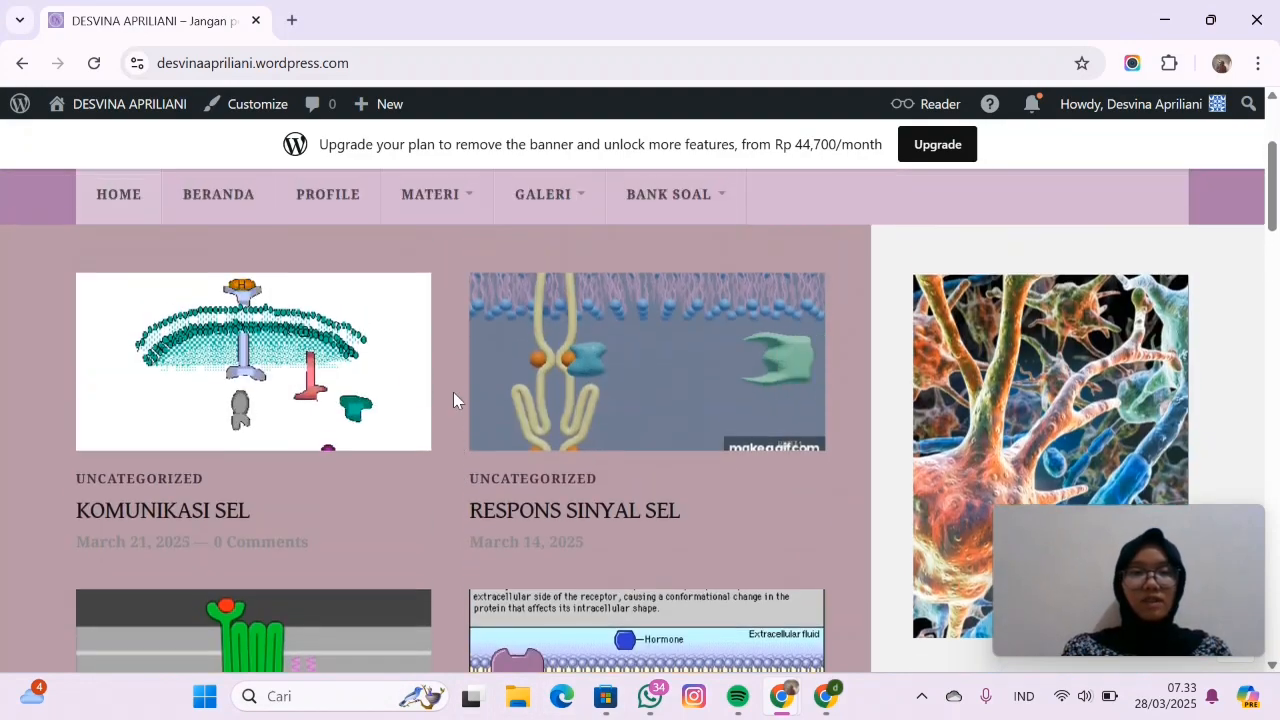
{"action": "scroll", "coordinate": [453, 400], "scroll_direction": "up", "scroll_amount": 2}
Step: Open the Beranda page and examine its KOMUNIKASI SEL banner, Posts section, related links, contact column and social icons
{"action": "left_click", "coordinate": [267, 428]}
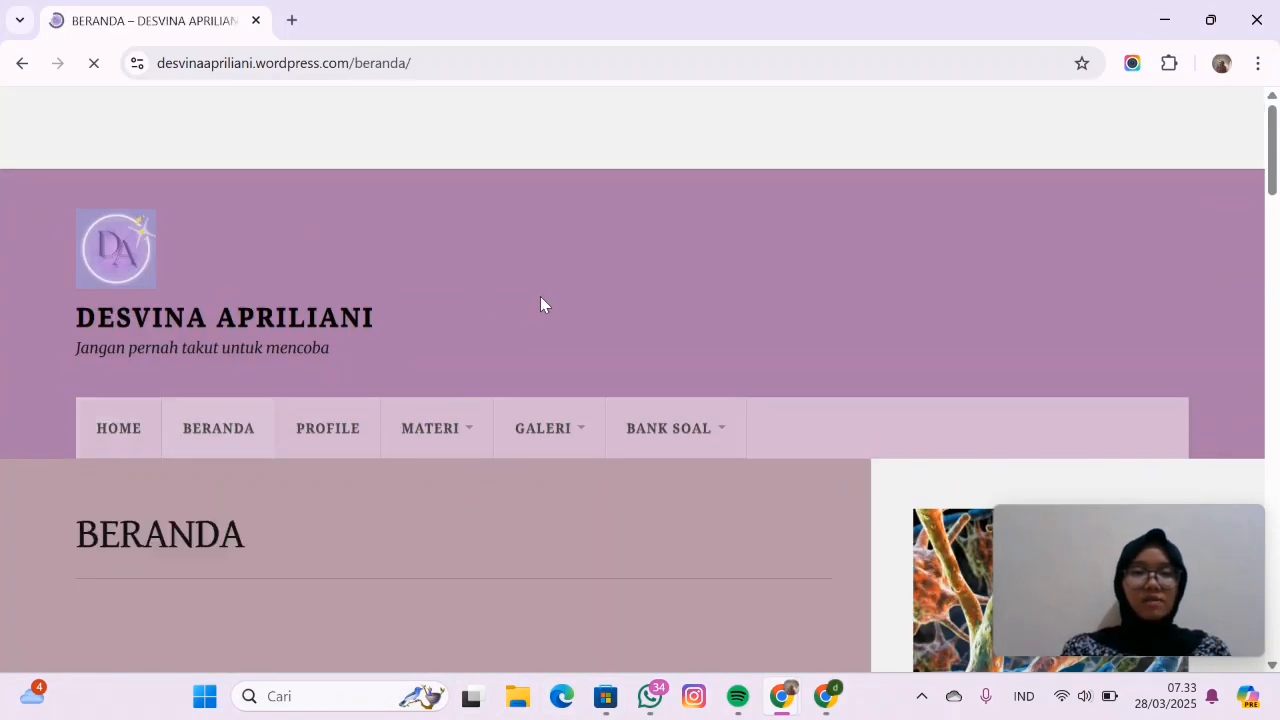
{"action": "scroll", "coordinate": [537, 320], "scroll_direction": "down", "scroll_amount": 2}
{"action": "scroll", "coordinate": [835, 458], "scroll_direction": "down", "scroll_amount": 5}
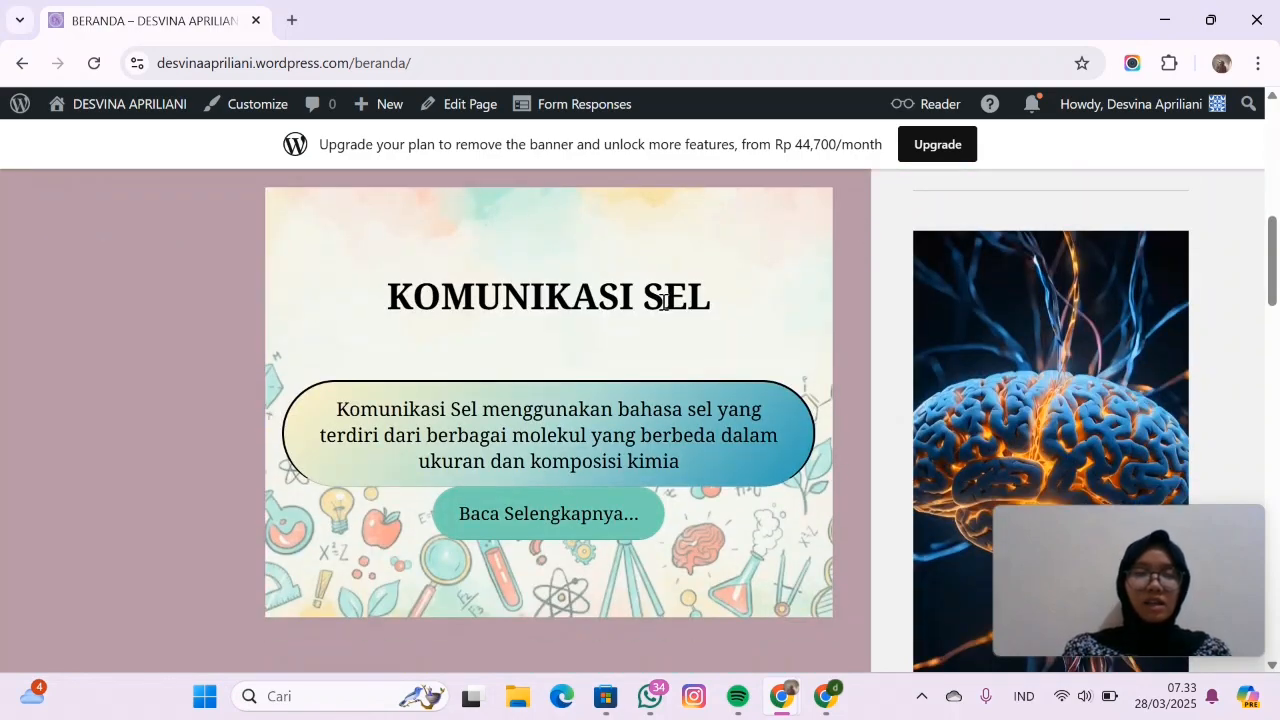
{"action": "scroll", "coordinate": [625, 368], "scroll_direction": "down", "scroll_amount": 10}
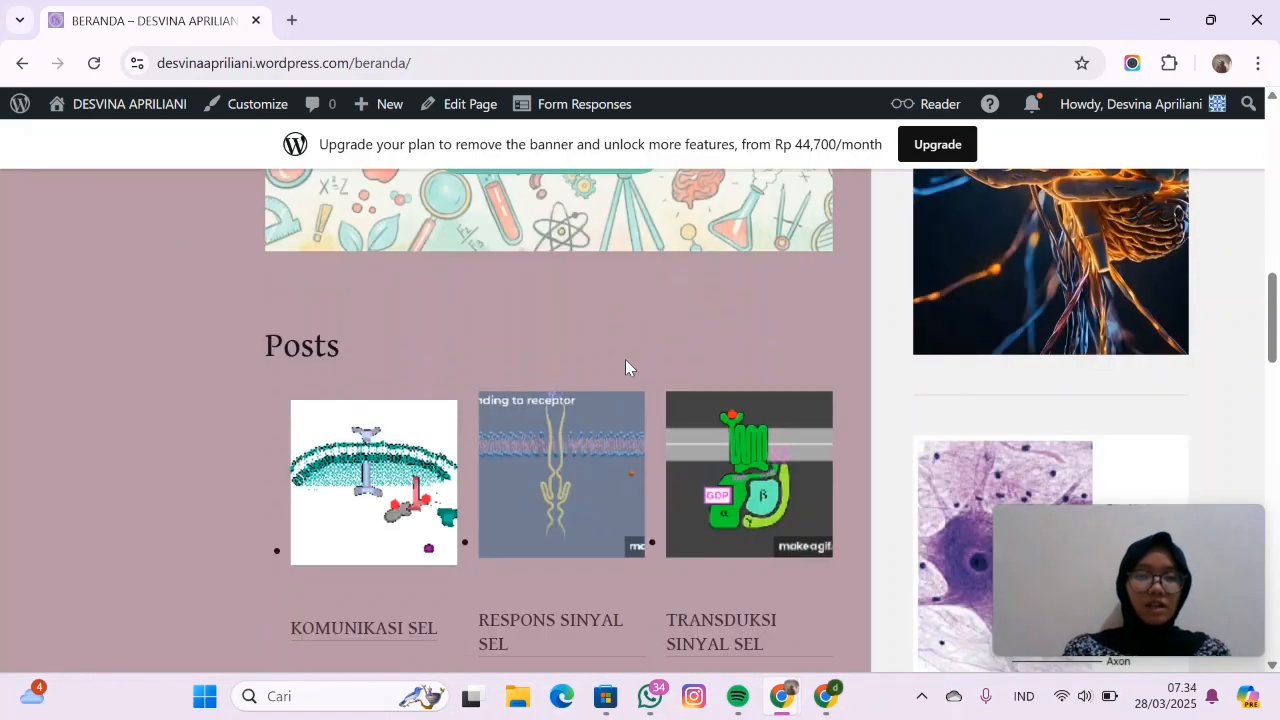
{"action": "scroll", "coordinate": [625, 368], "scroll_direction": "up", "scroll_amount": 1}
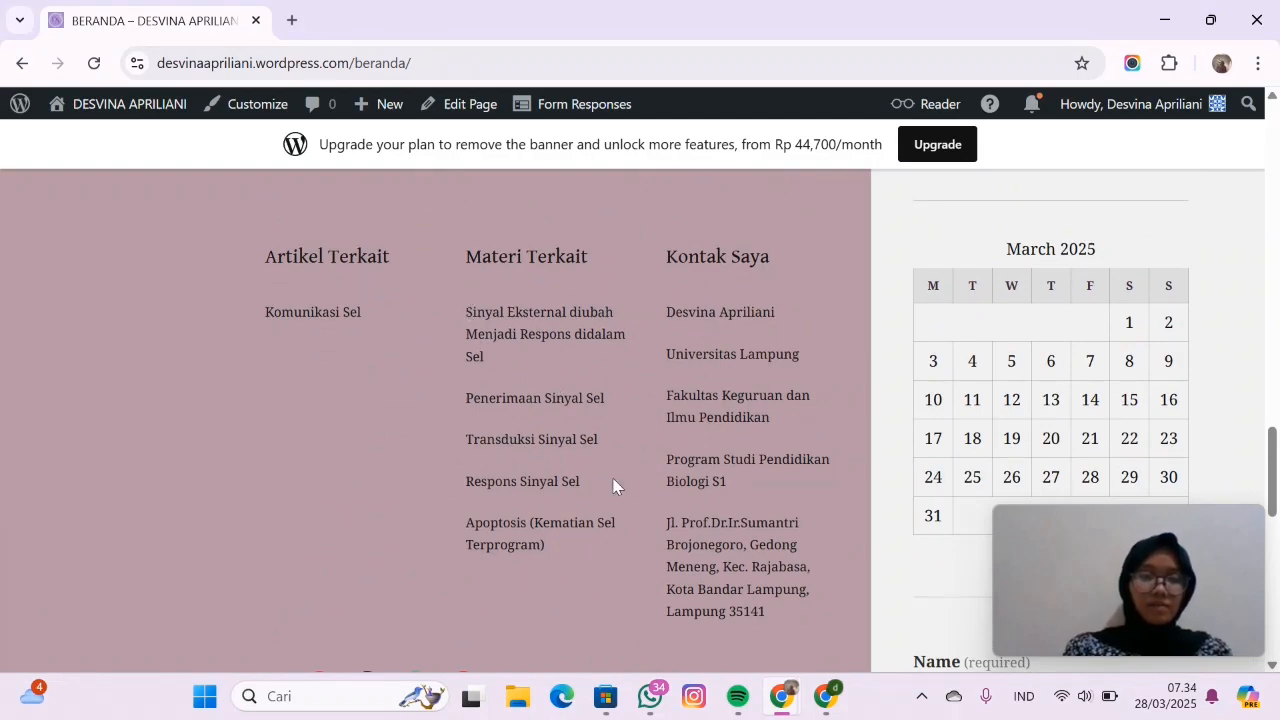
{"action": "scroll", "coordinate": [613, 486], "scroll_direction": "down", "scroll_amount": 2}
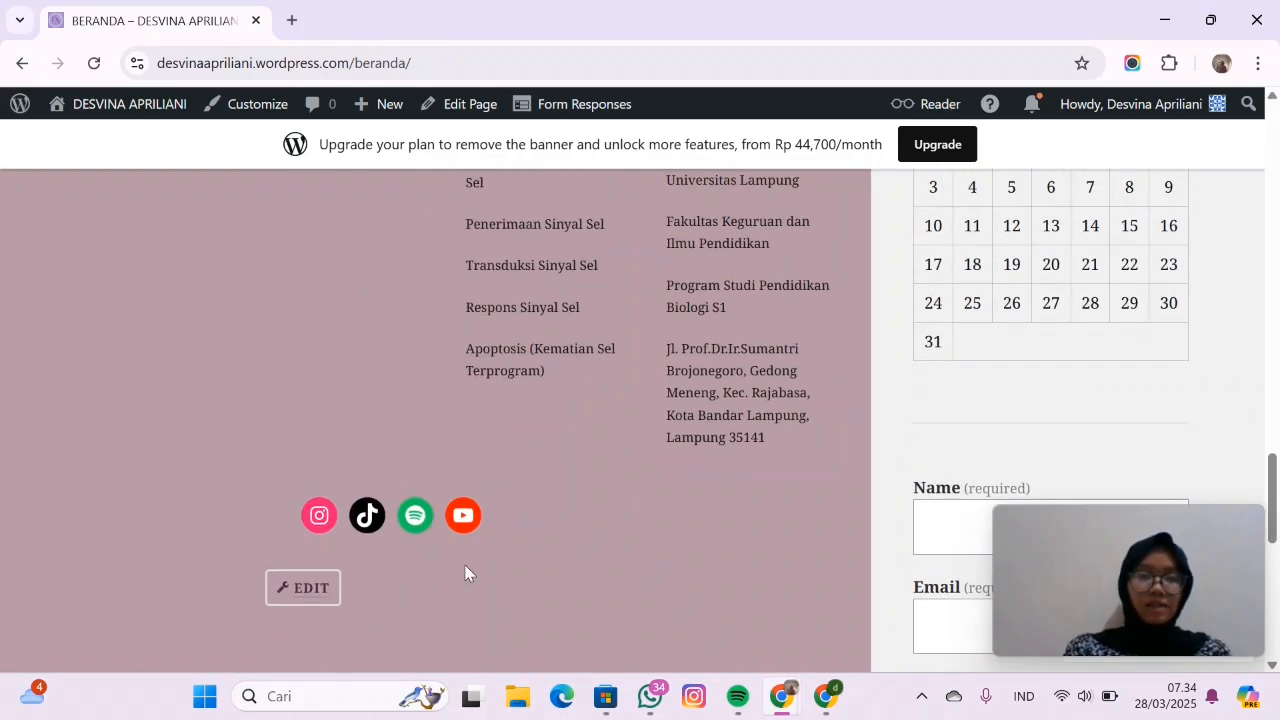
{"action": "scroll", "coordinate": [465, 572], "scroll_direction": "up", "scroll_amount": 15}
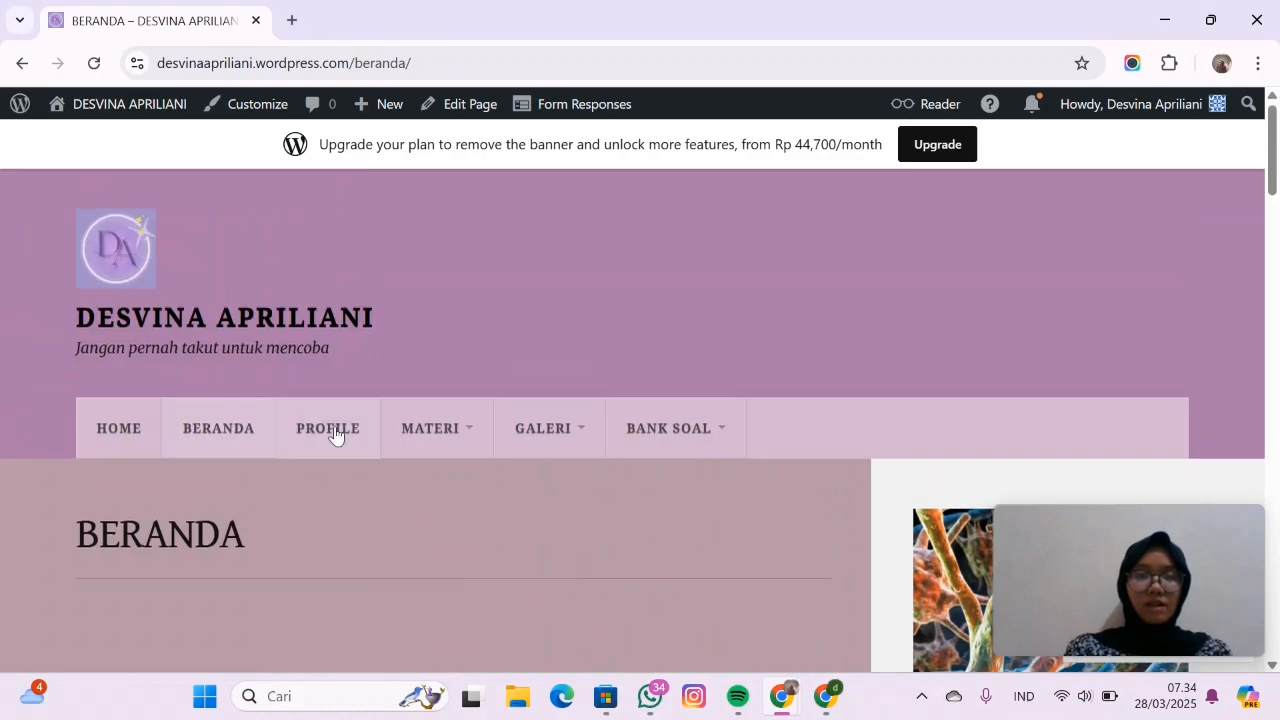
Step: Open the Profile page, read its opening quote, and briefly play and pause the embedded introduction video
{"action": "scroll", "coordinate": [430, 450], "scroll_direction": "down", "scroll_amount": 2}
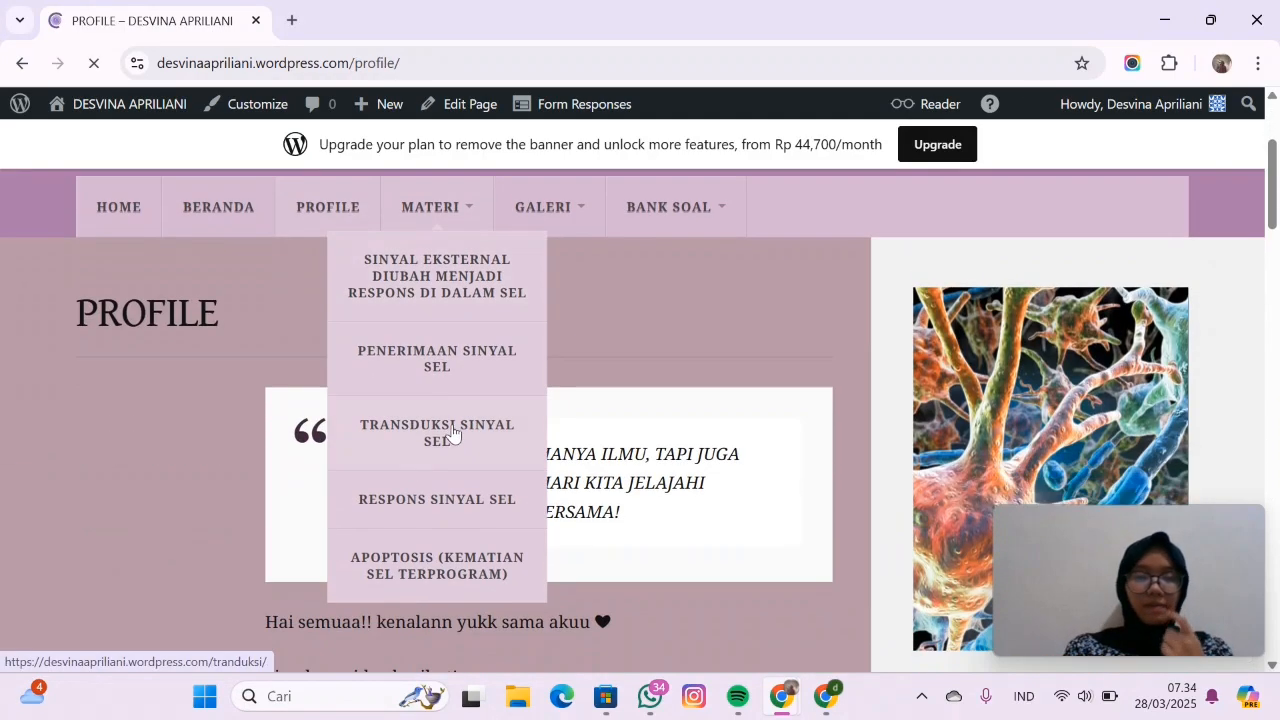
{"action": "scroll", "coordinate": [677, 338], "scroll_direction": "down", "scroll_amount": 1}
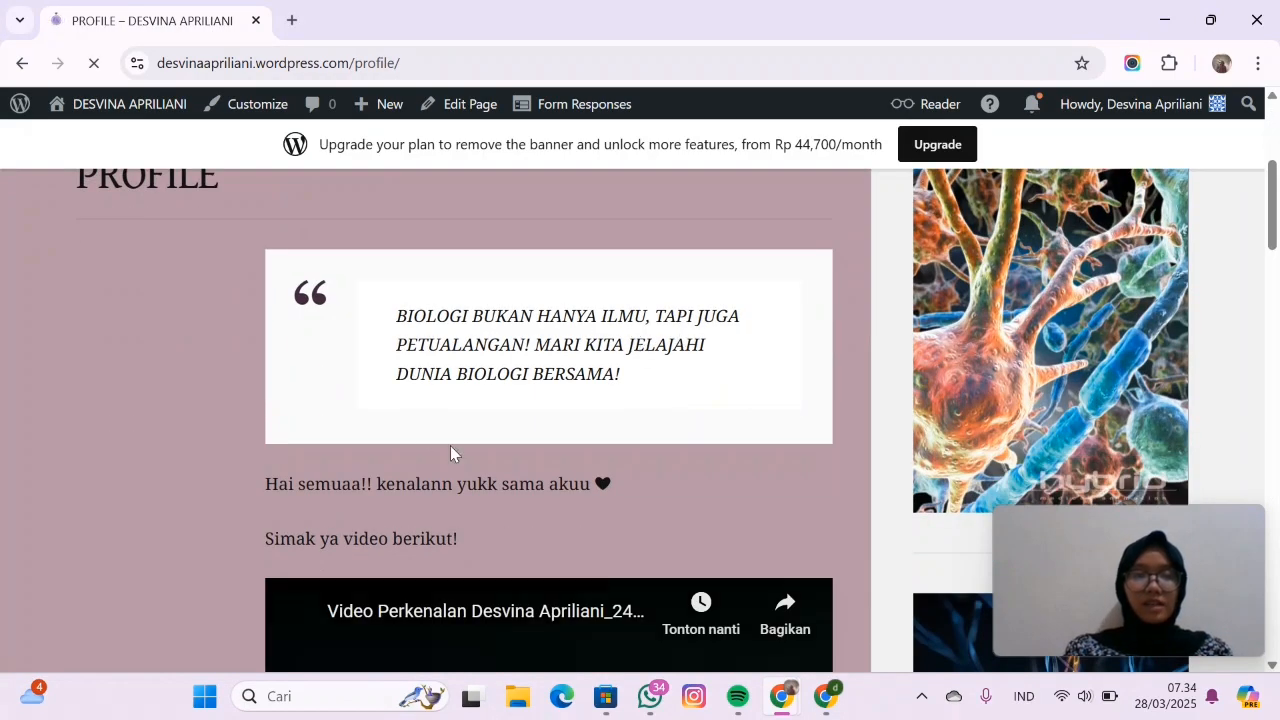
{"action": "scroll", "coordinate": [678, 309], "scroll_direction": "down", "scroll_amount": 3}
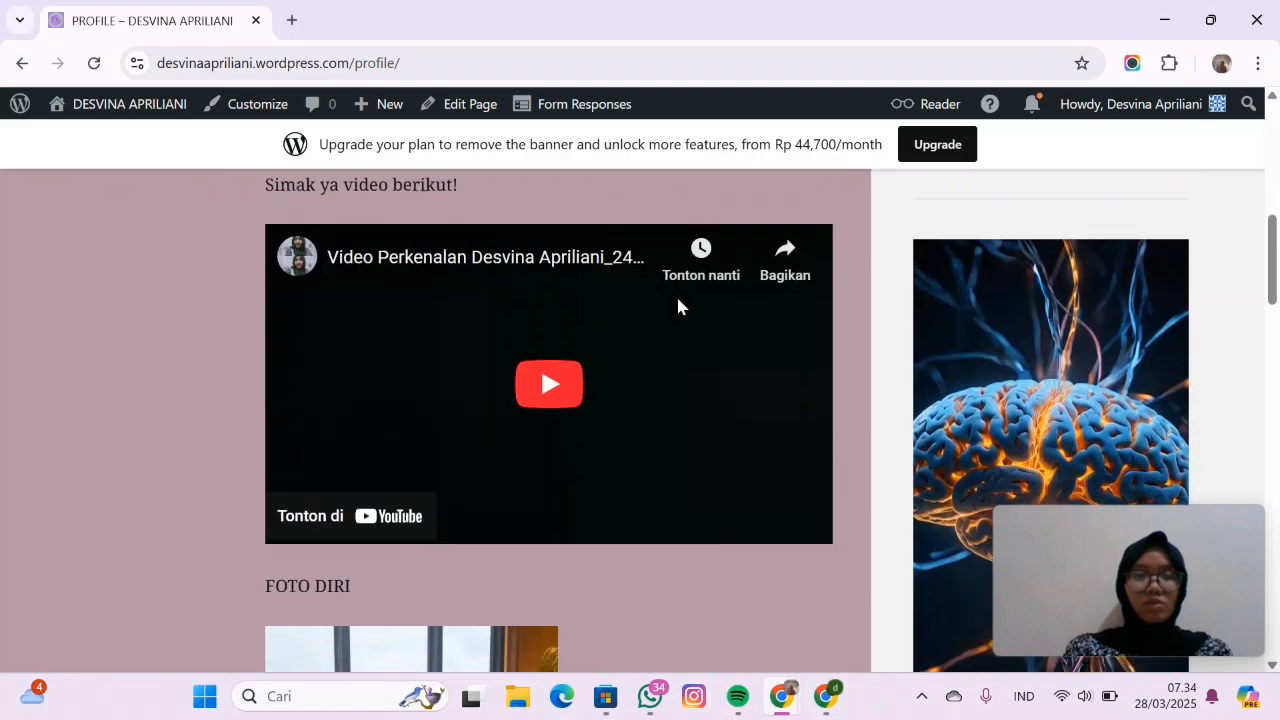
{"action": "left_click", "coordinate": [560, 393]}
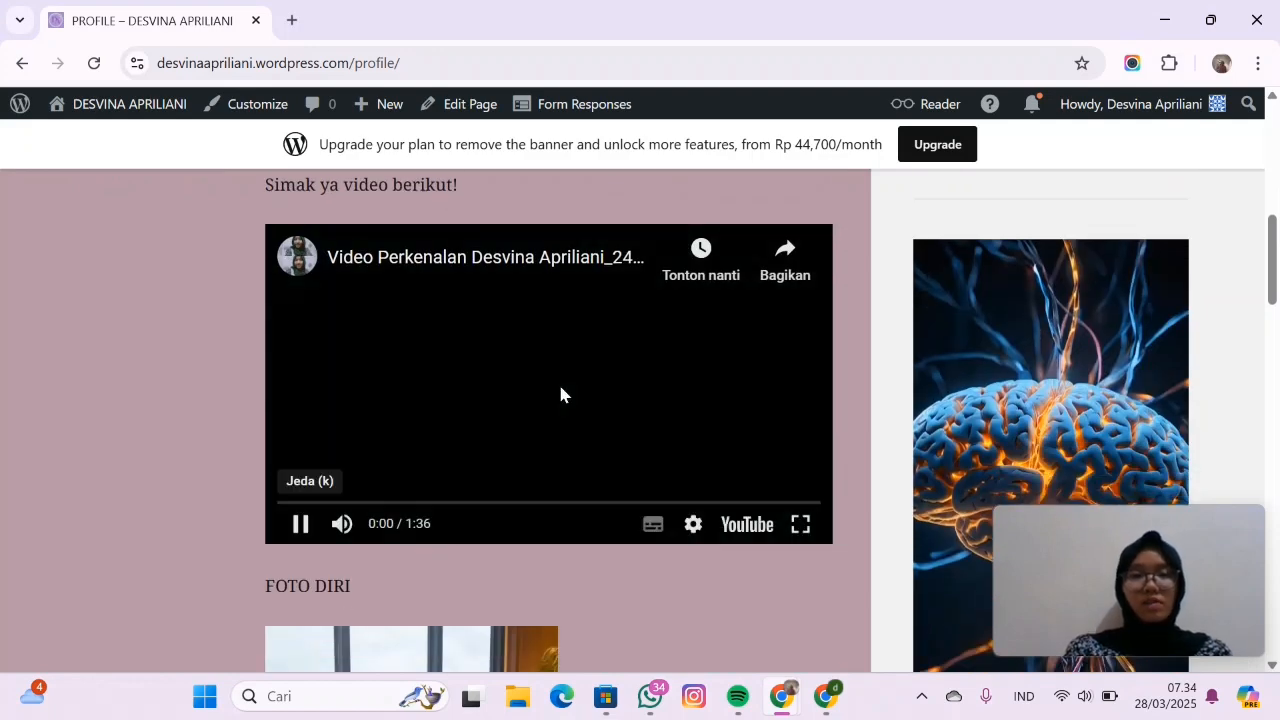
{"action": "left_click", "coordinate": [299, 526]}
{"action": "left_click", "coordinate": [788, 360]}
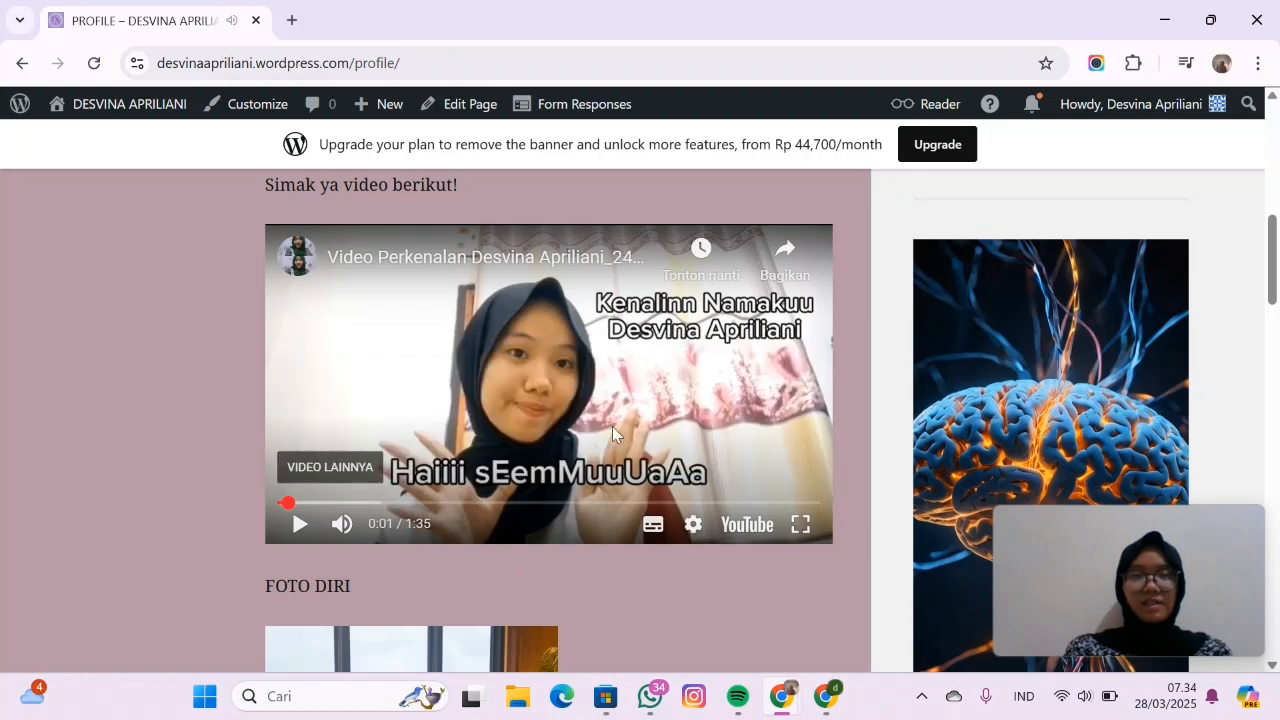
Step: Examine the Profile page's photo, self-description, closing quote and social icons below the video
{"action": "scroll", "coordinate": [612, 426], "scroll_direction": "down", "scroll_amount": 7}
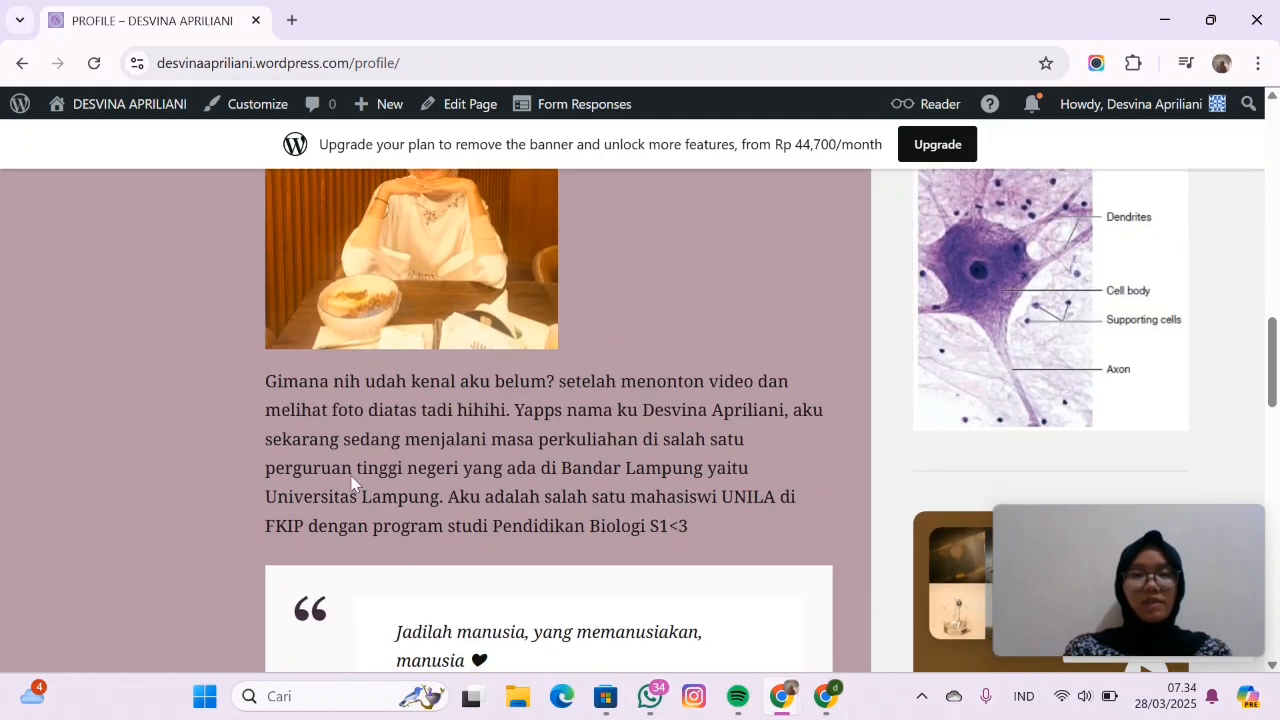
{"action": "scroll", "coordinate": [606, 457], "scroll_direction": "down", "scroll_amount": 3}
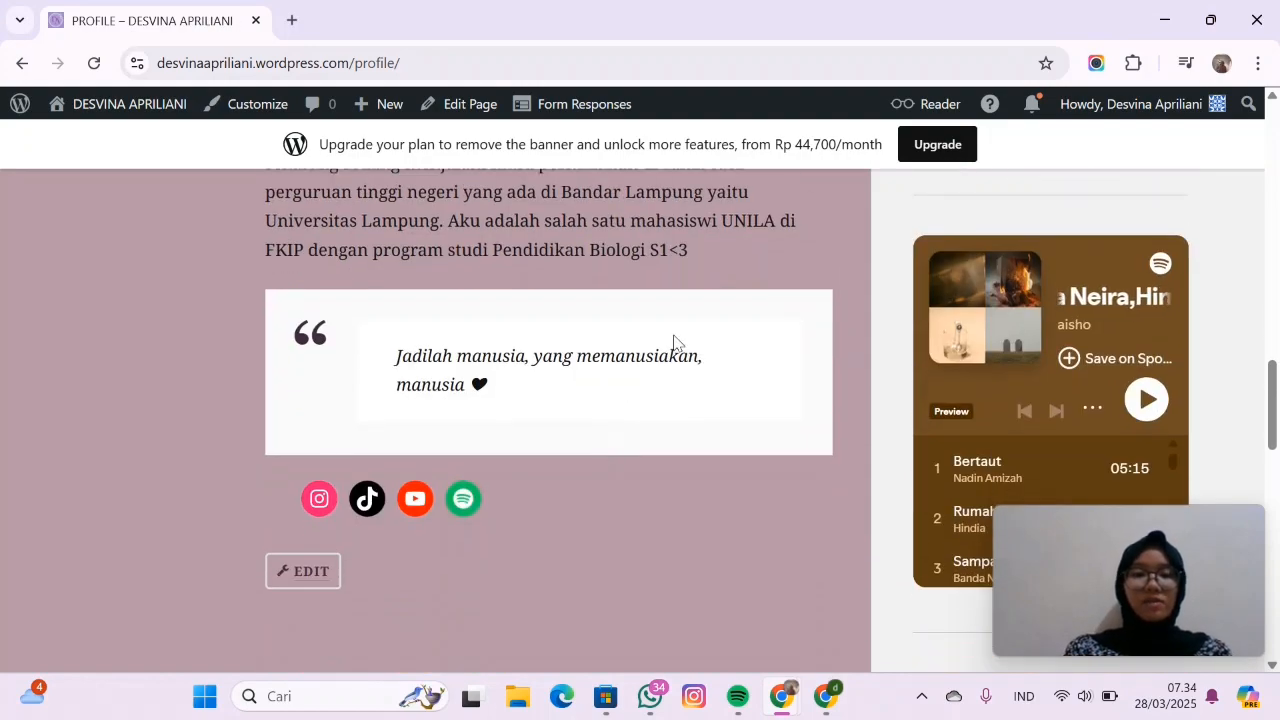
{"action": "scroll", "coordinate": [673, 340], "scroll_direction": "up", "scroll_amount": 10}
Step: Open the Sinyal Eksternal diubah Menjadi Respons di Dalam Sel page, examine its content, and play Bertaut from the sidebar playlist
{"action": "mouse_move", "coordinate": [465, 408]}
{"action": "scroll", "coordinate": [461, 408], "scroll_direction": "down", "scroll_amount": 1}
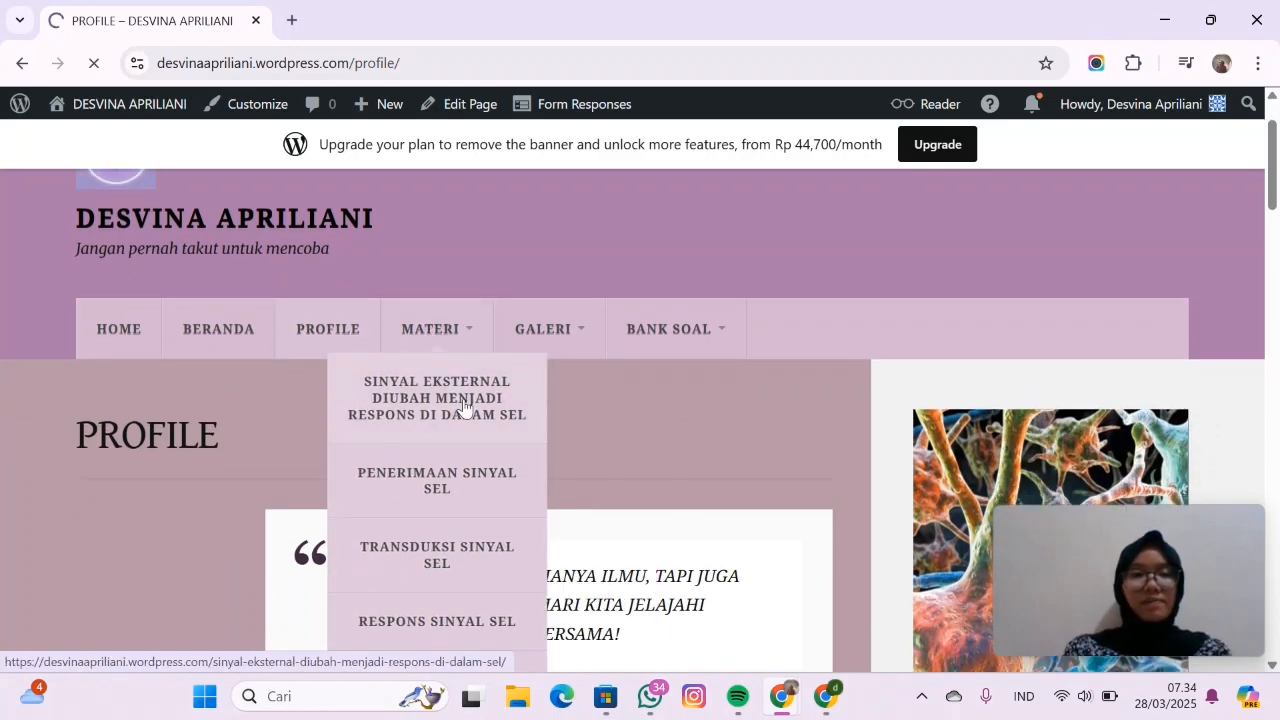
{"action": "scroll", "coordinate": [683, 517], "scroll_direction": "down", "scroll_amount": 2}
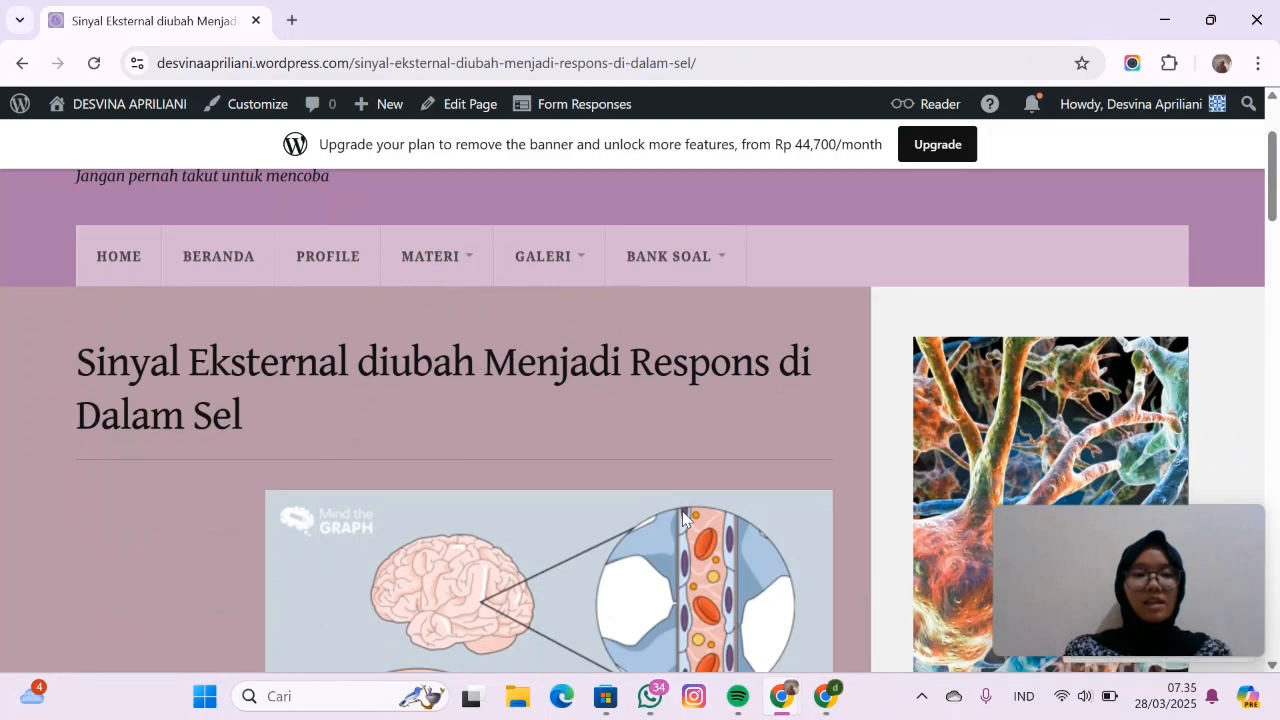
{"action": "scroll", "coordinate": [683, 517], "scroll_direction": "down", "scroll_amount": 10}
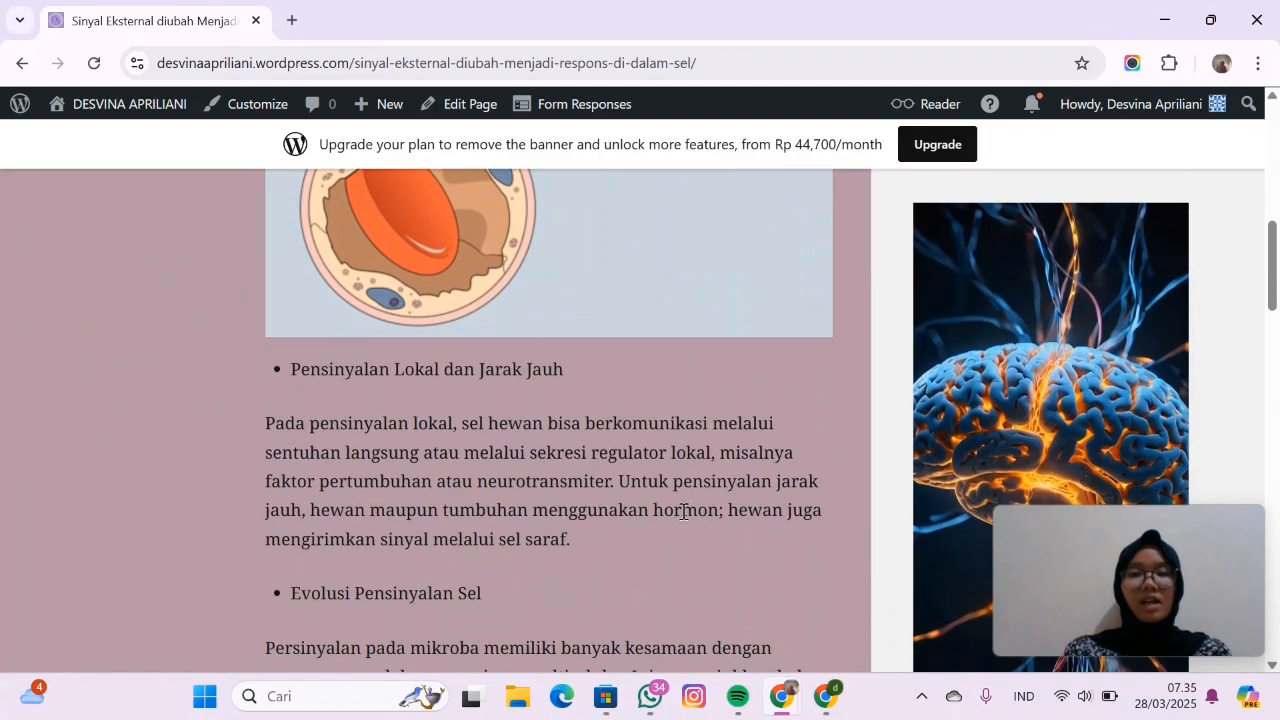
{"action": "scroll", "coordinate": [682, 518], "scroll_direction": "down", "scroll_amount": 8}
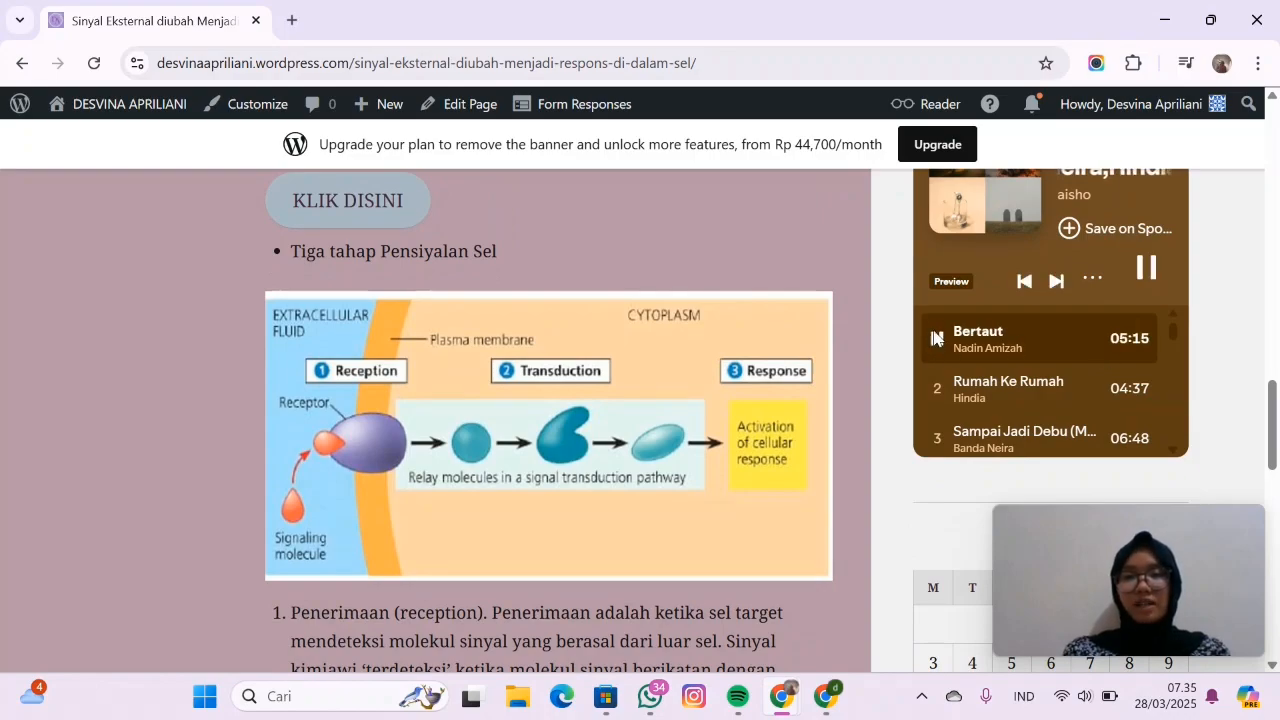
{"action": "scroll", "coordinate": [738, 275], "scroll_direction": "up", "scroll_amount": 18}
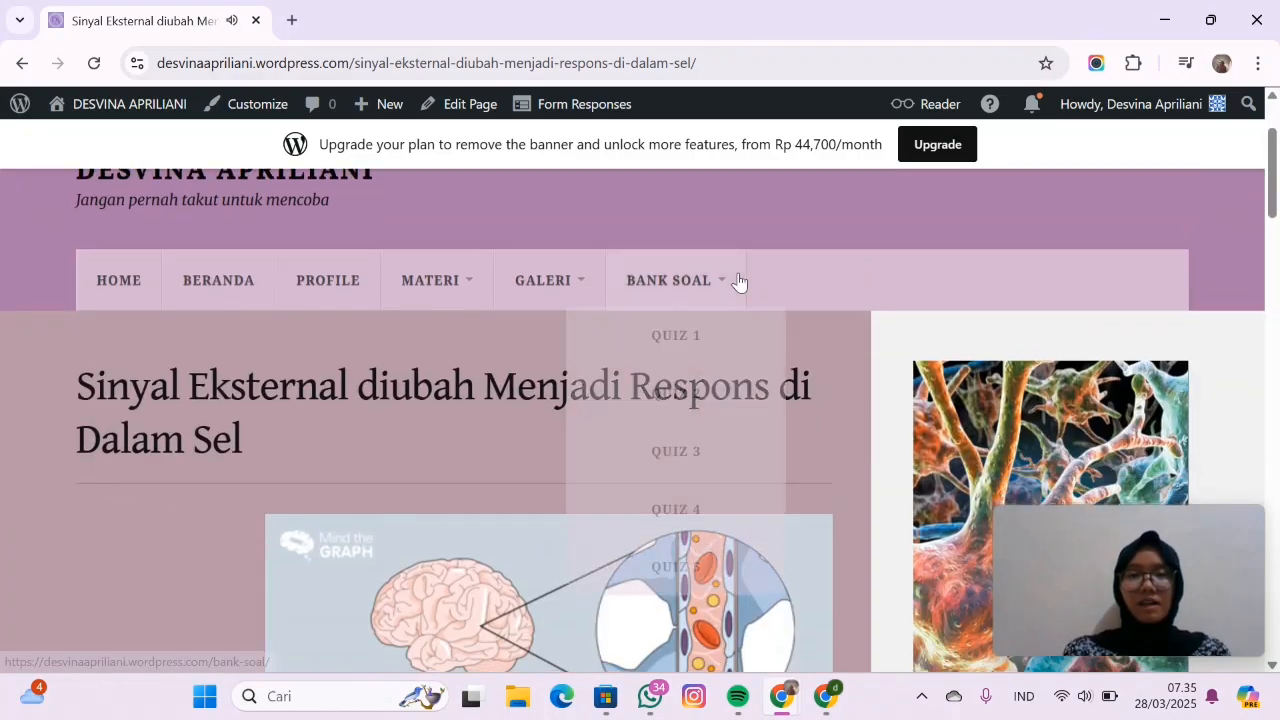
{"action": "scroll", "coordinate": [760, 337], "scroll_direction": "down", "scroll_amount": 2}
{"action": "scroll", "coordinate": [803, 240], "scroll_direction": "down", "scroll_amount": 15}
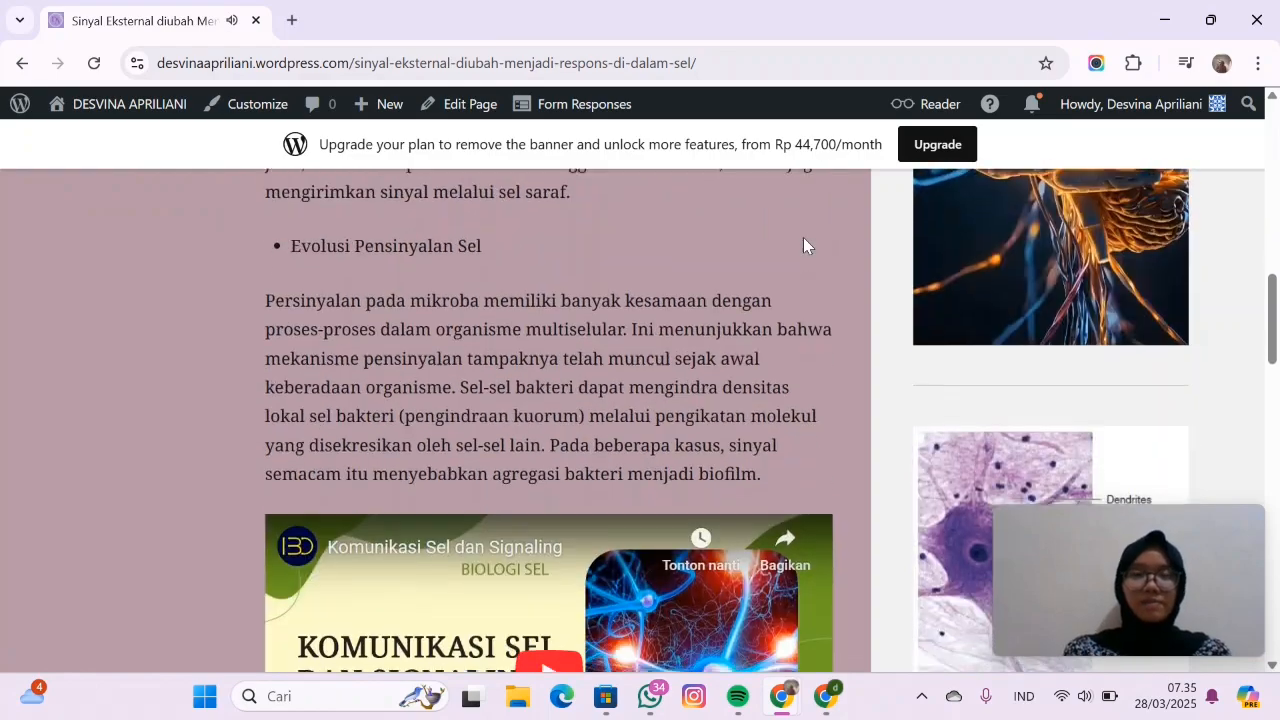
{"action": "scroll", "coordinate": [803, 247], "scroll_direction": "up", "scroll_amount": 15}
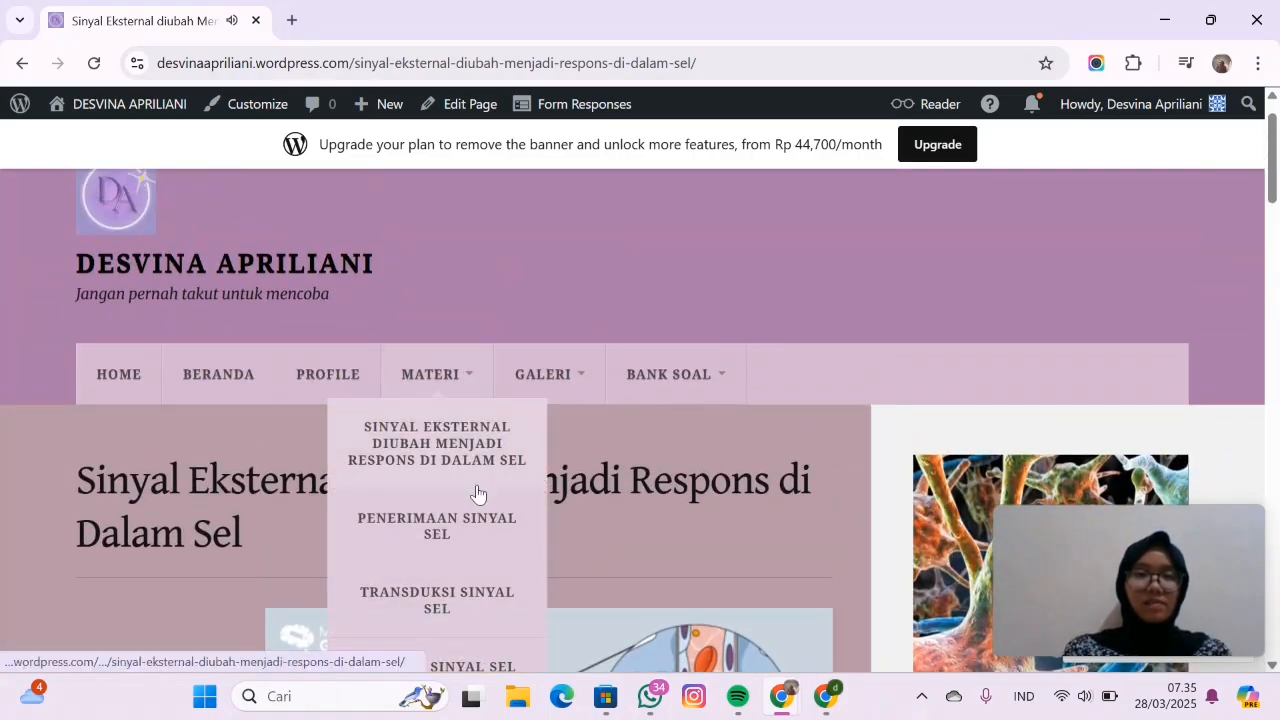
Step: Look over the Penerimaan Sinyal Sel page under Materi, and open the Galeri page to read its introduction
{"action": "scroll", "coordinate": [601, 467], "scroll_direction": "down", "scroll_amount": 10}
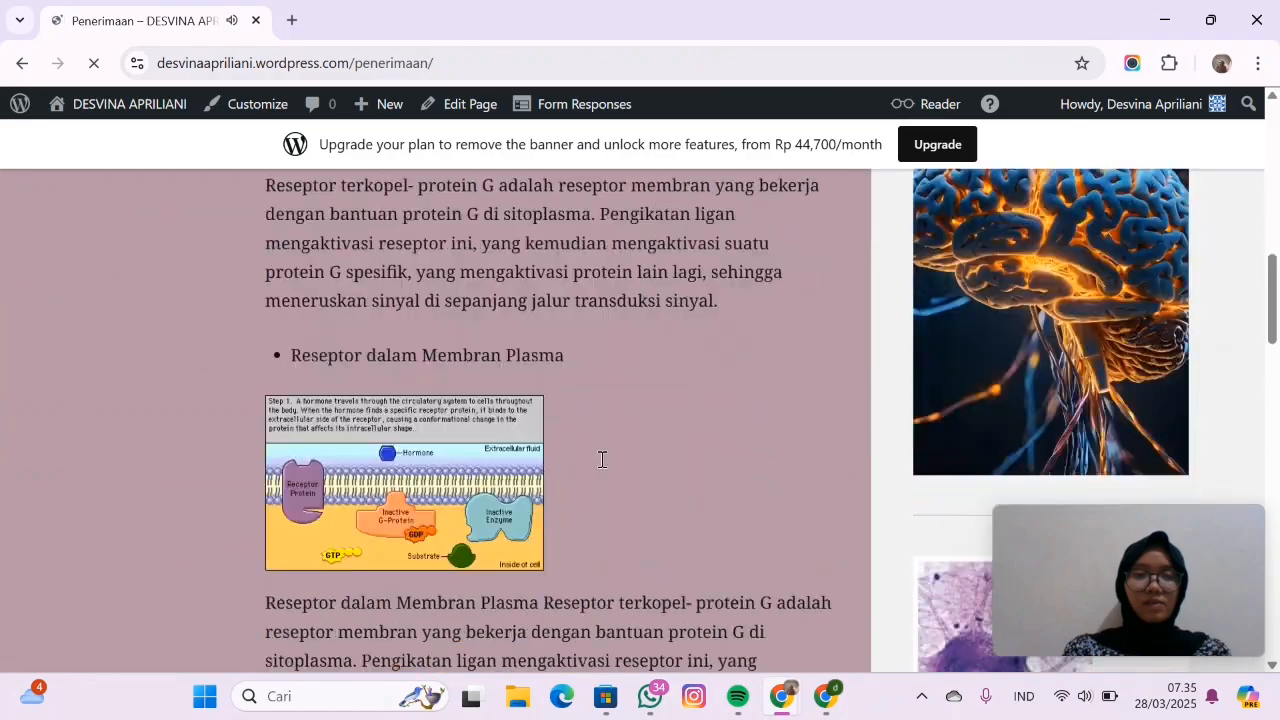
{"action": "scroll", "coordinate": [601, 467], "scroll_direction": "up", "scroll_amount": 10}
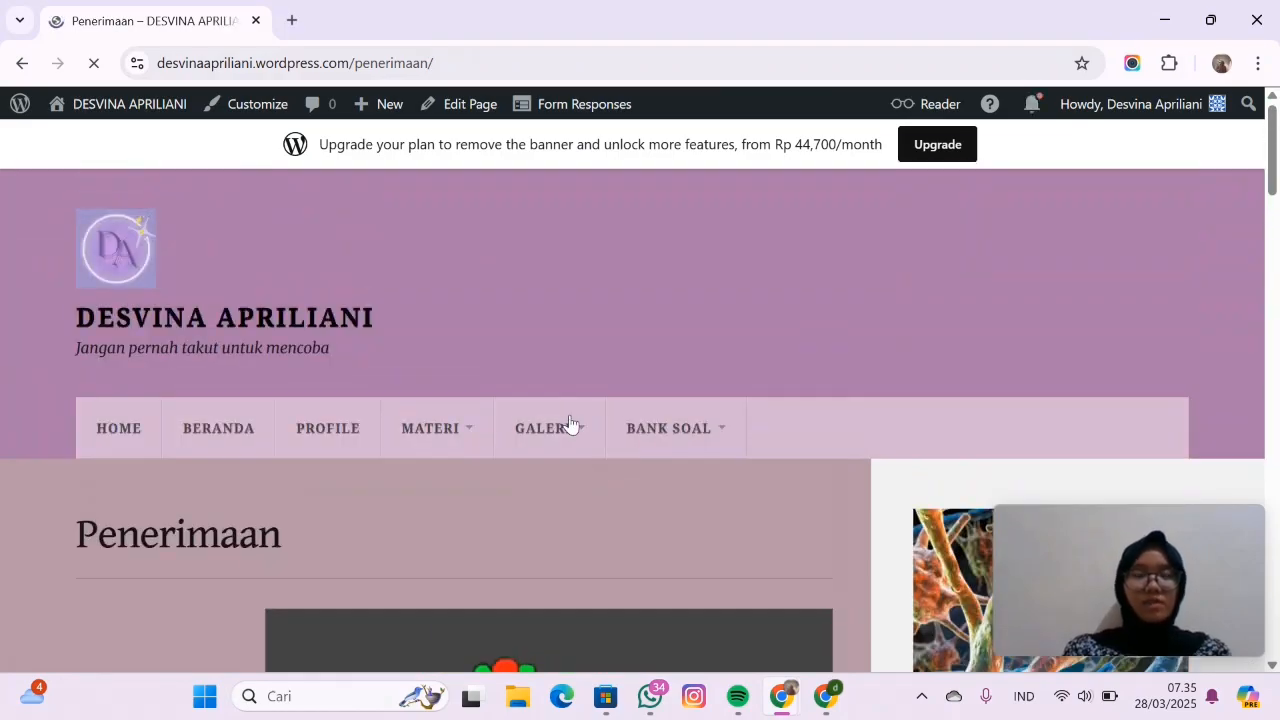
{"action": "mouse_move", "coordinate": [566, 423]}
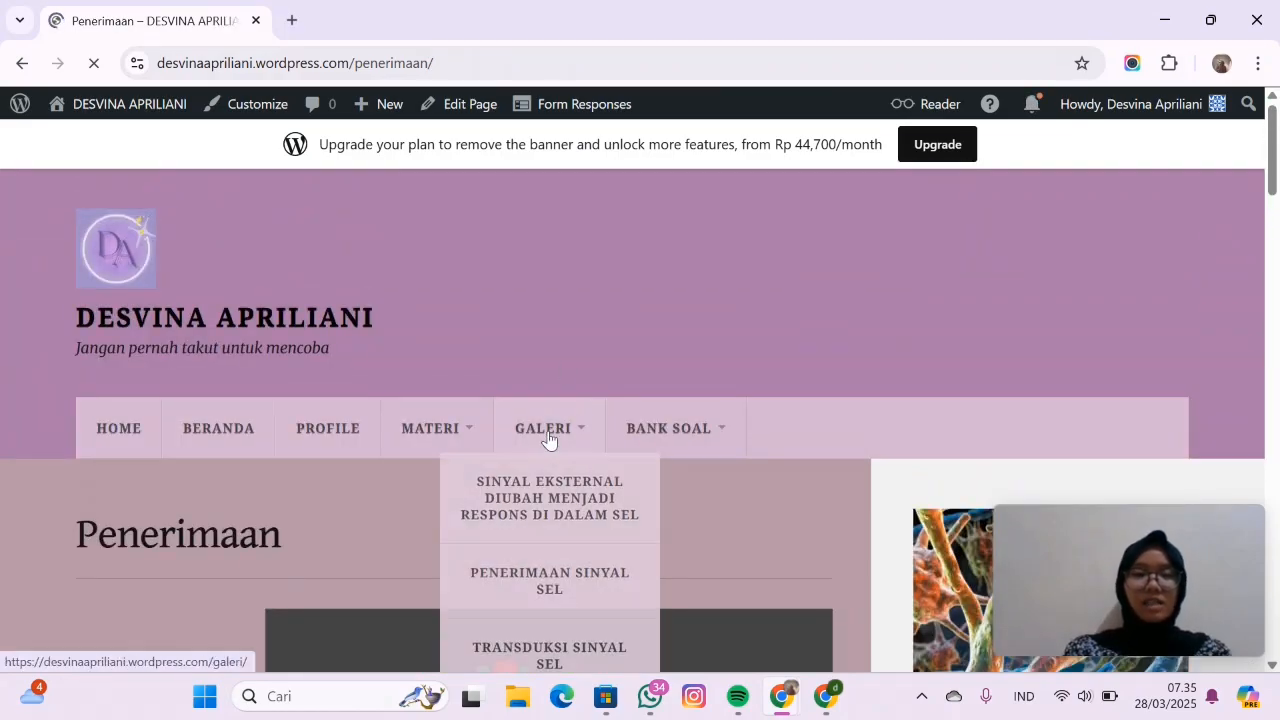
{"action": "left_click", "coordinate": [549, 440]}
{"action": "scroll", "coordinate": [719, 470], "scroll_direction": "down", "scroll_amount": 1}
{"action": "scroll", "coordinate": [720, 466], "scroll_direction": "down", "scroll_amount": 1}
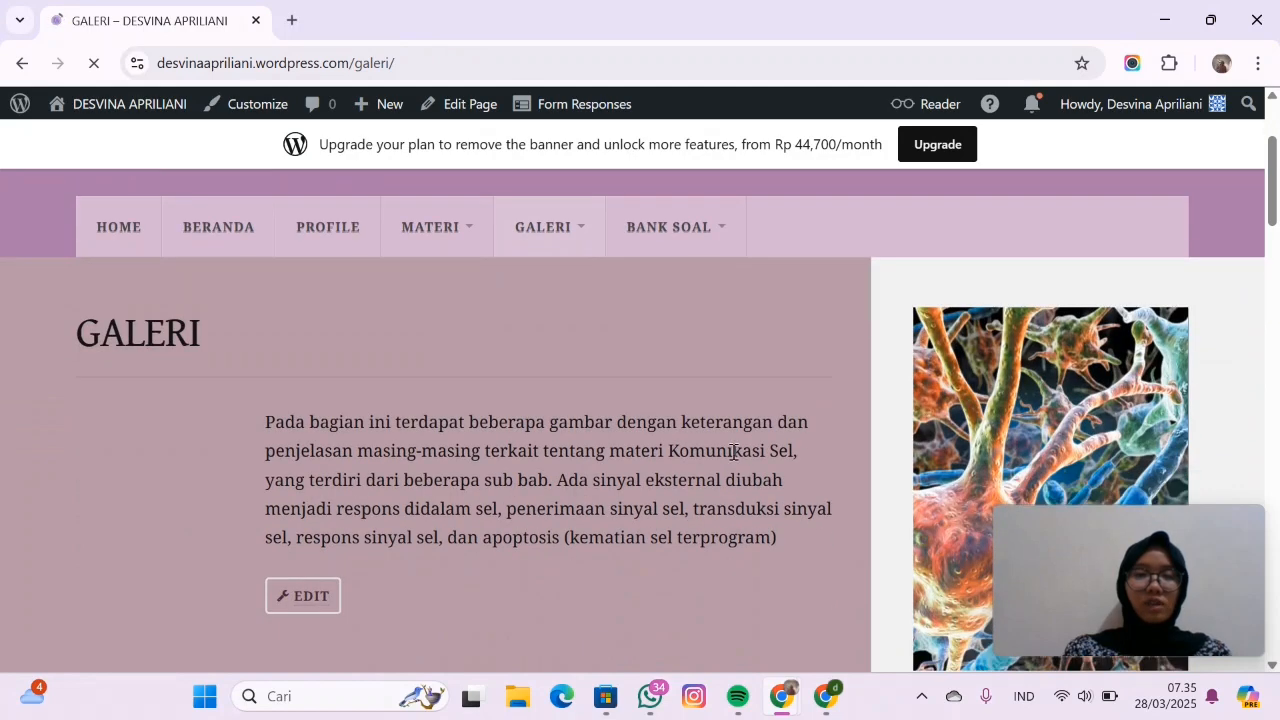
Step: Open the Sinyal Eksternal diubah Menjadi Respons di Dalam Sel page under Galeri and look over its images
{"action": "mouse_move", "coordinate": [543, 238]}
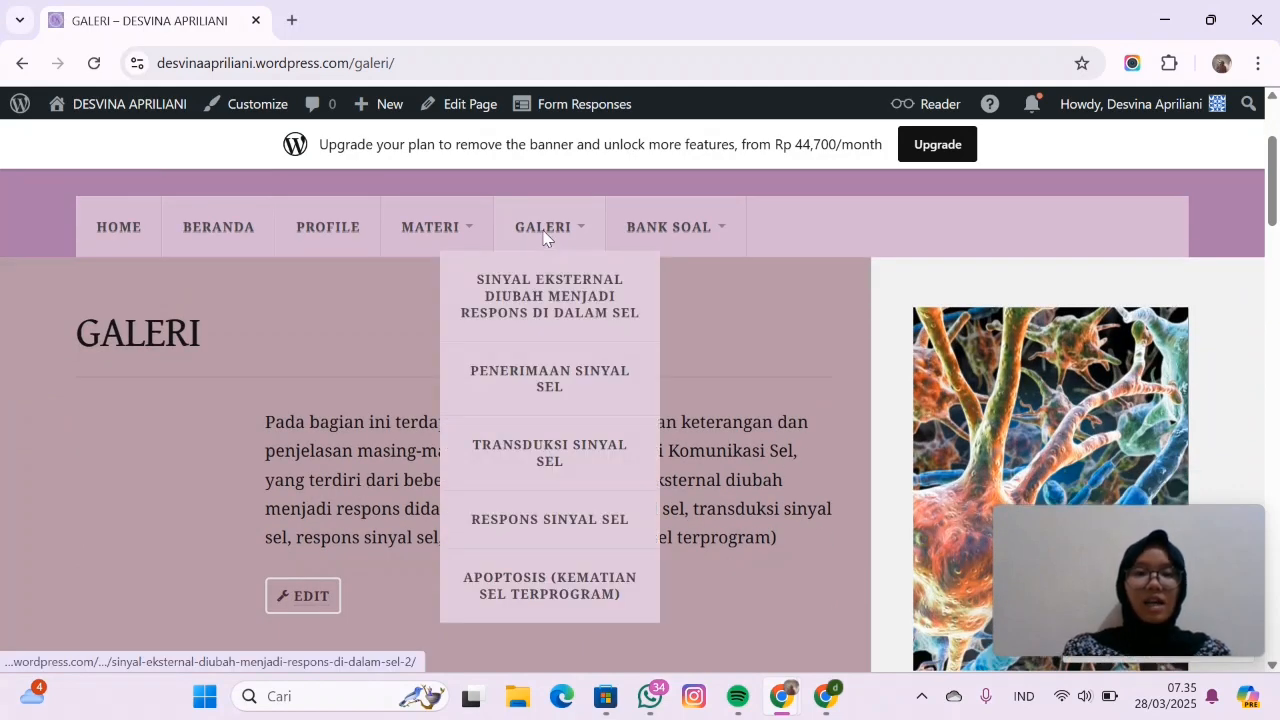
{"action": "left_click", "coordinate": [538, 313]}
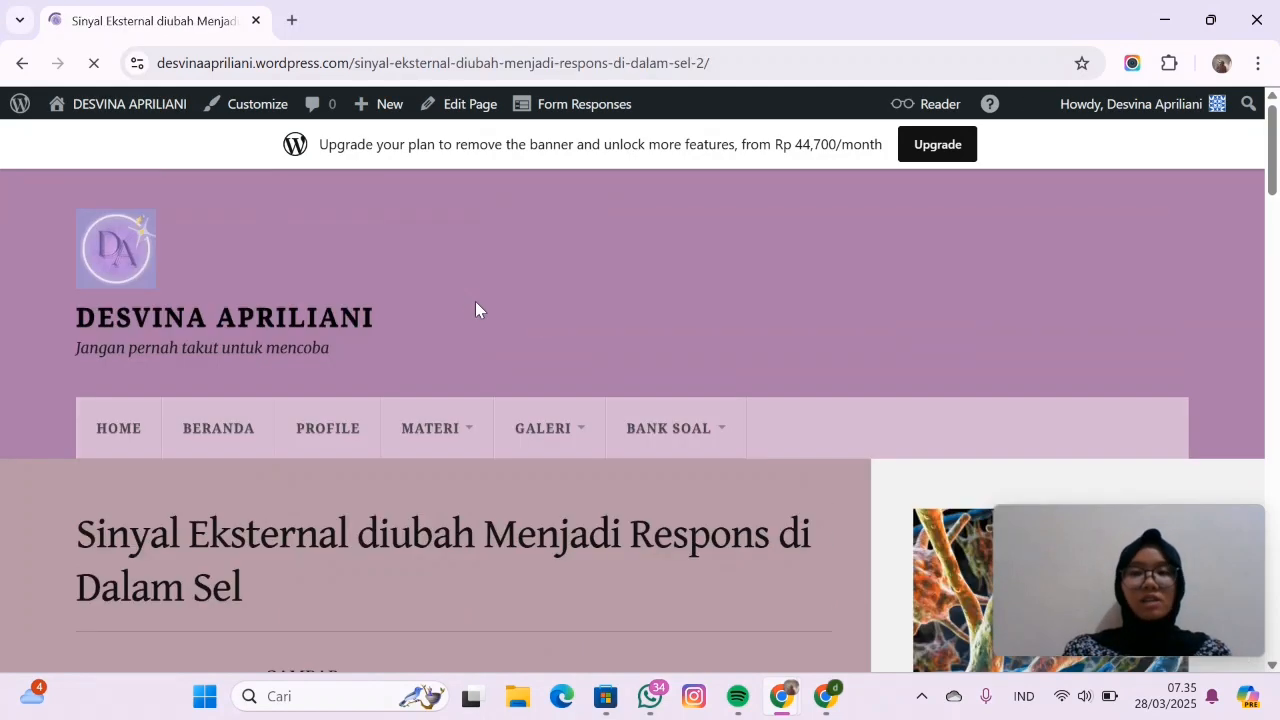
{"action": "scroll", "coordinate": [534, 378], "scroll_direction": "down", "scroll_amount": 1}
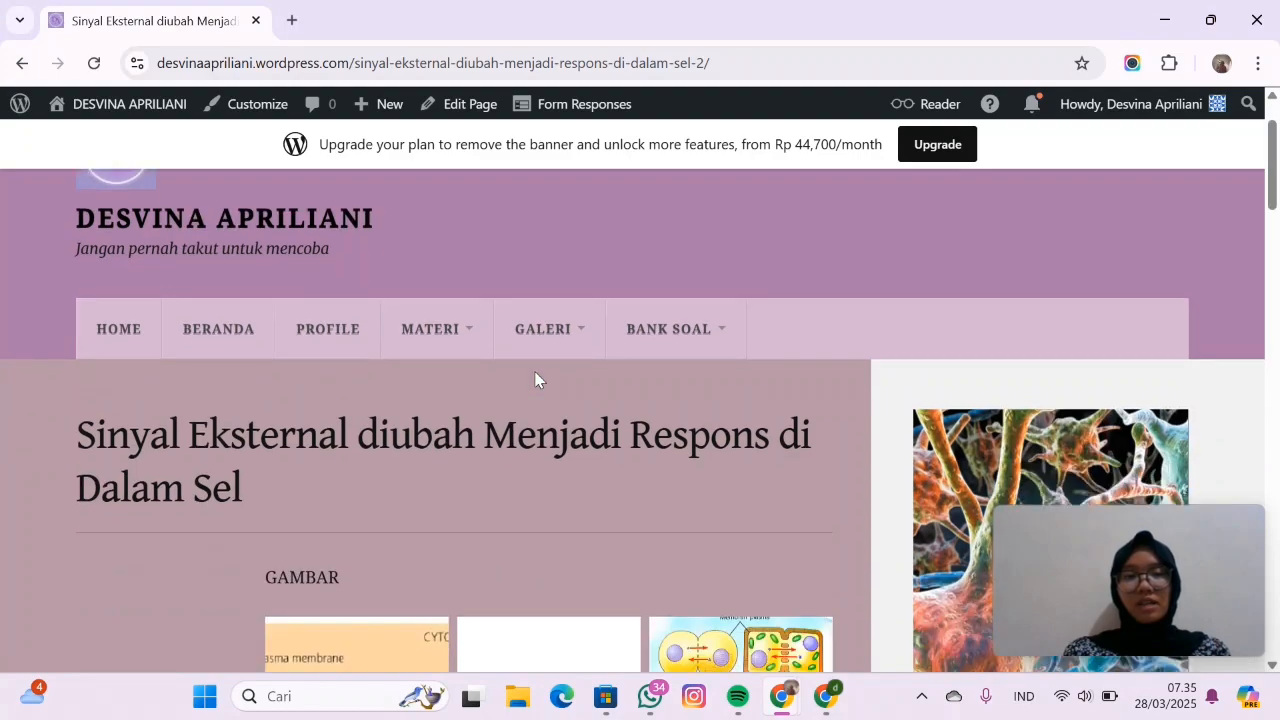
{"action": "scroll", "coordinate": [418, 399], "scroll_direction": "down", "scroll_amount": 8}
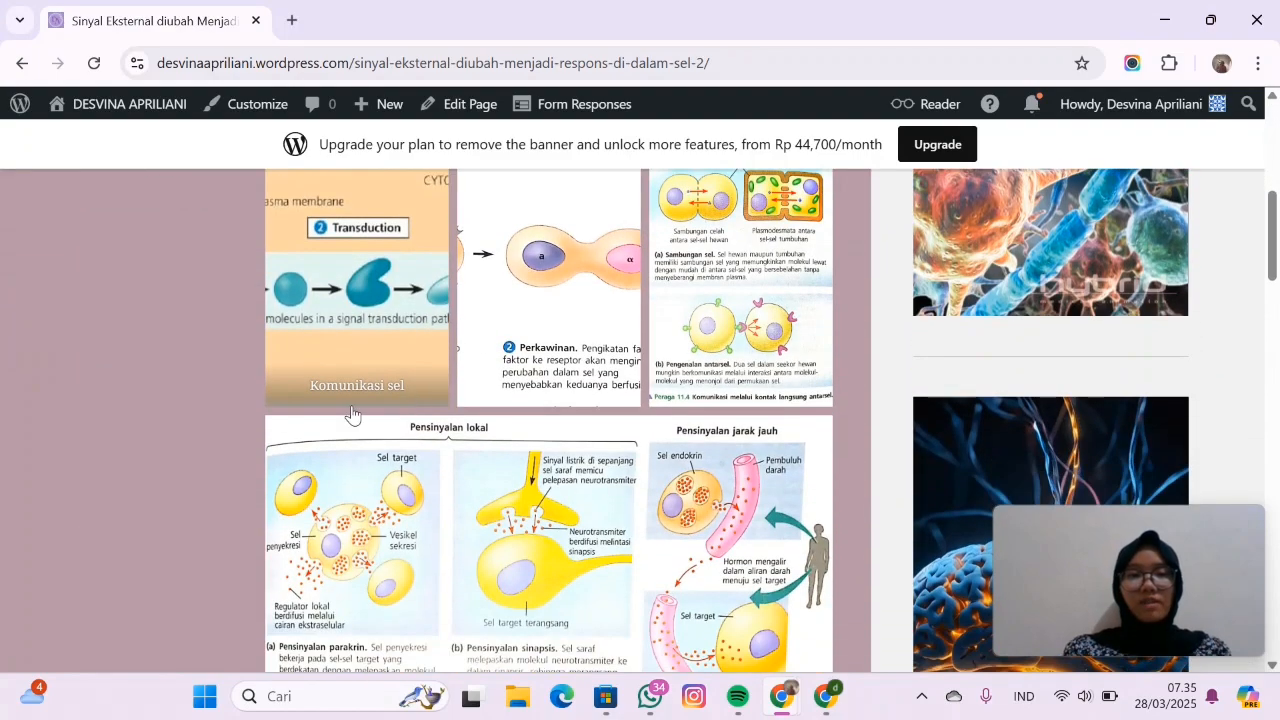
{"action": "scroll", "coordinate": [351, 413], "scroll_direction": "down", "scroll_amount": 1}
{"action": "scroll", "coordinate": [316, 405], "scroll_direction": "up", "scroll_amount": 10}
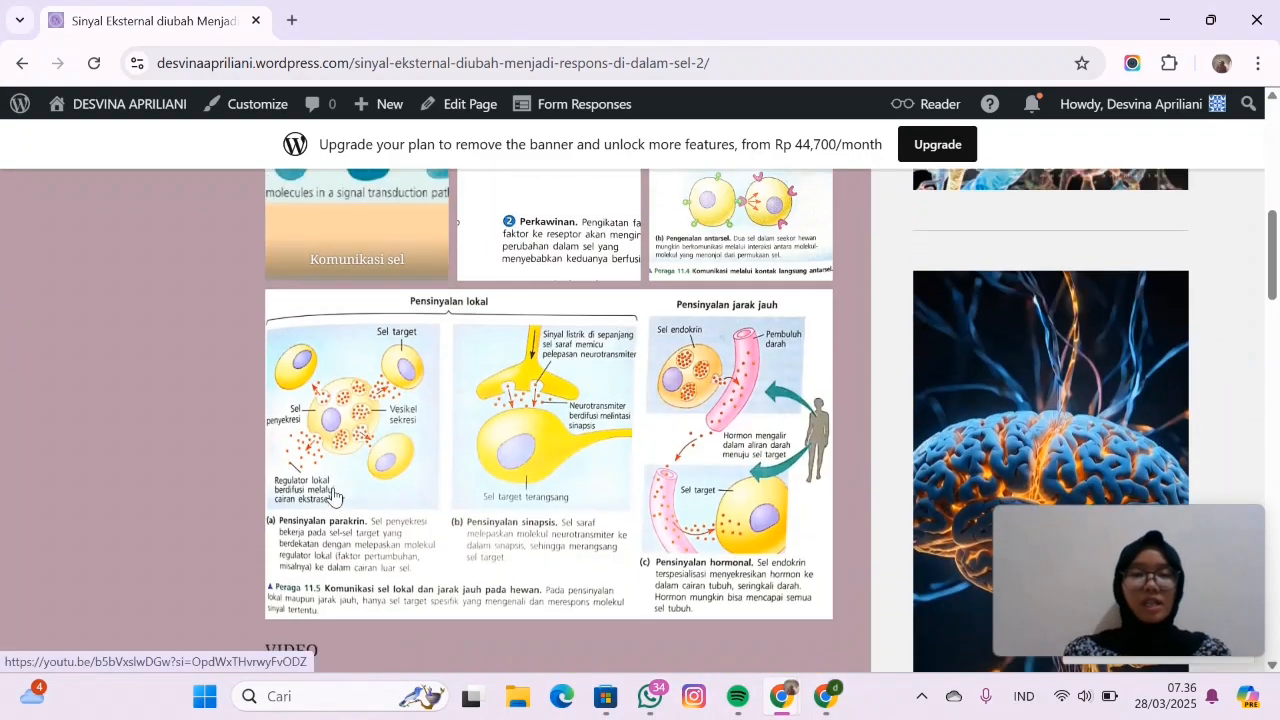
{"action": "mouse_move", "coordinate": [500, 423]}
{"action": "scroll", "coordinate": [590, 392], "scroll_direction": "down", "scroll_amount": 1}
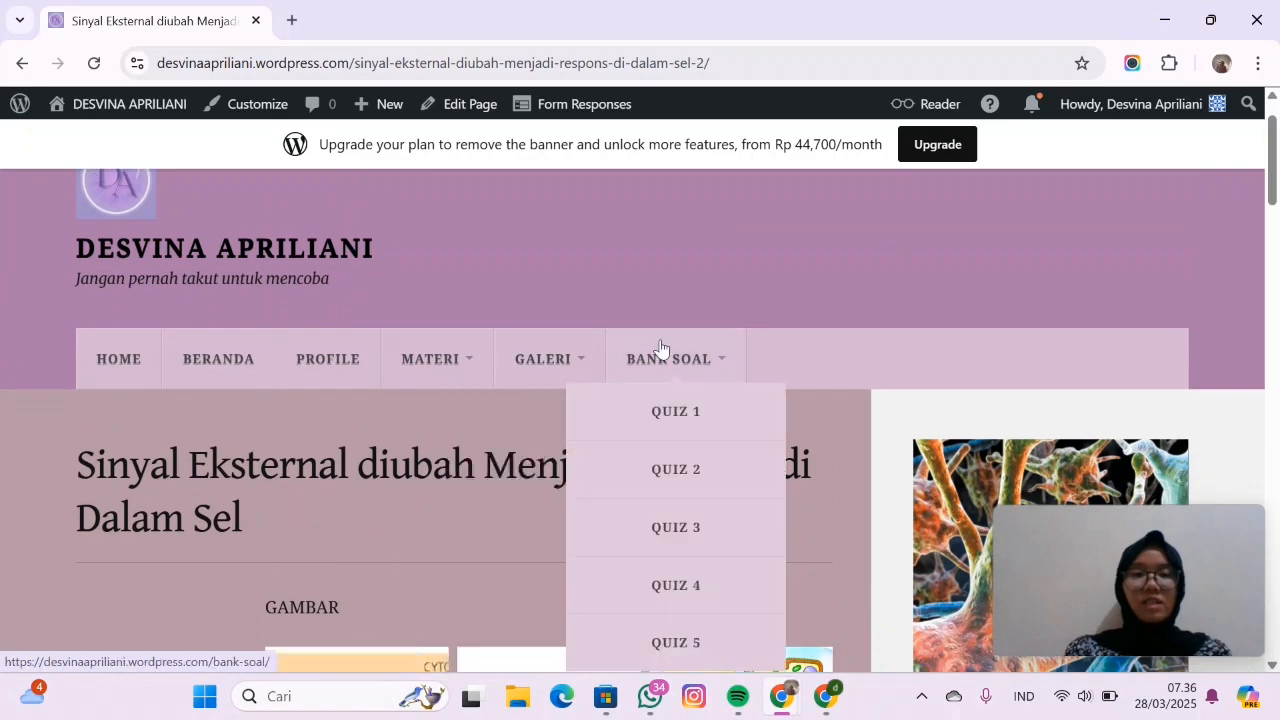
Step: Open the Bank Soal page and read its introduction
{"action": "left_click", "coordinate": [660, 348]}
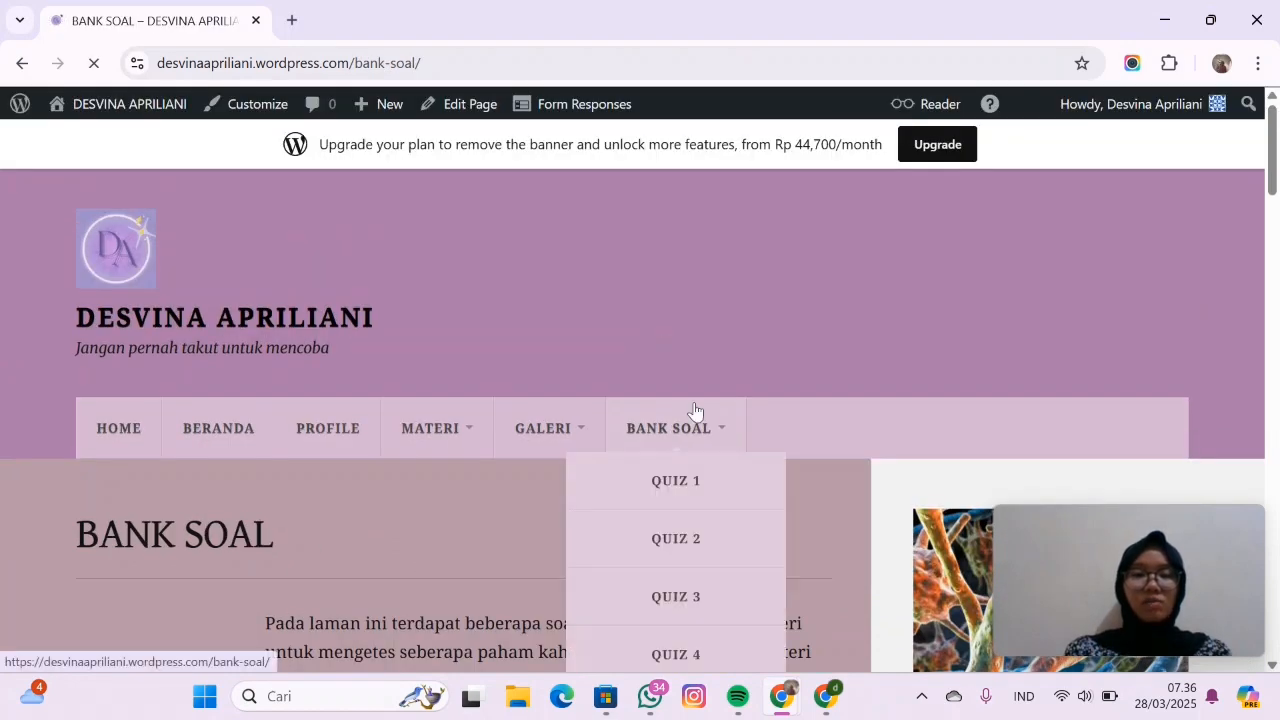
{"action": "scroll", "coordinate": [760, 390], "scroll_direction": "down", "scroll_amount": 3}
{"action": "scroll", "coordinate": [430, 484], "scroll_direction": "down", "scroll_amount": 1}
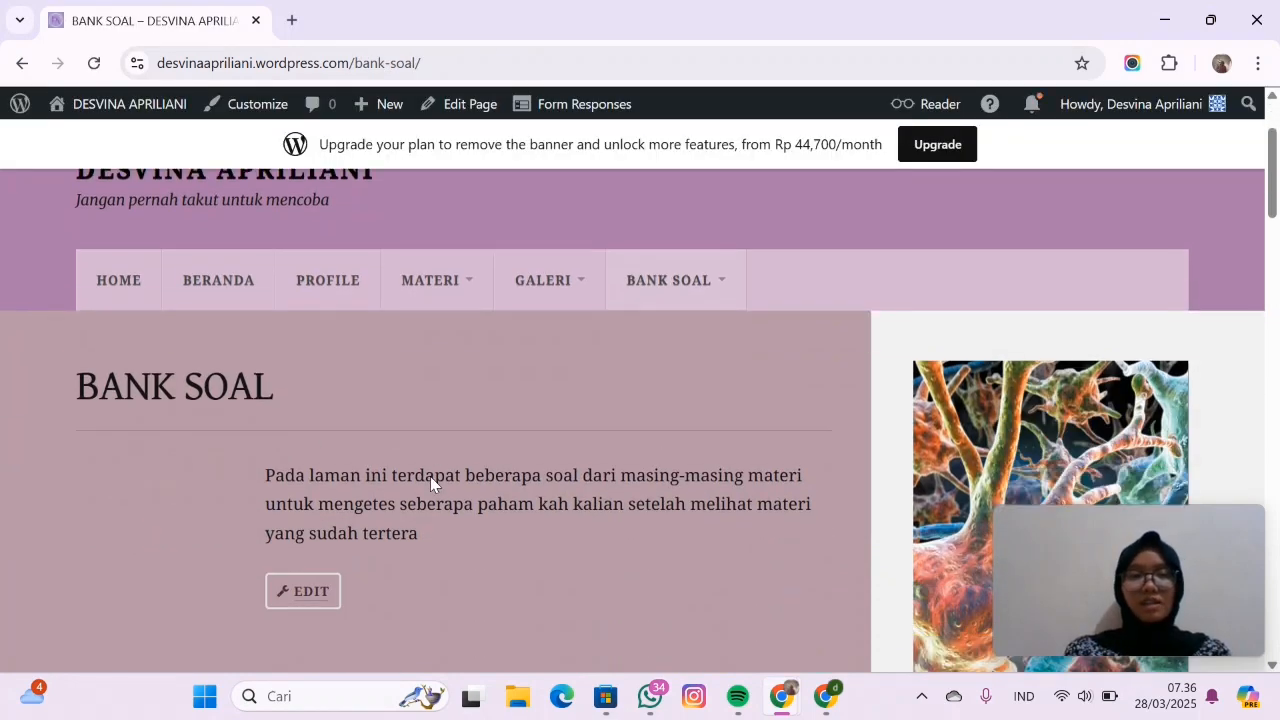
{"action": "scroll", "coordinate": [698, 293], "scroll_direction": "up", "scroll_amount": 1}
Step: Open Quiz 1 under Bank Soal and look over its name and email form
{"action": "mouse_move", "coordinate": [698, 293]}
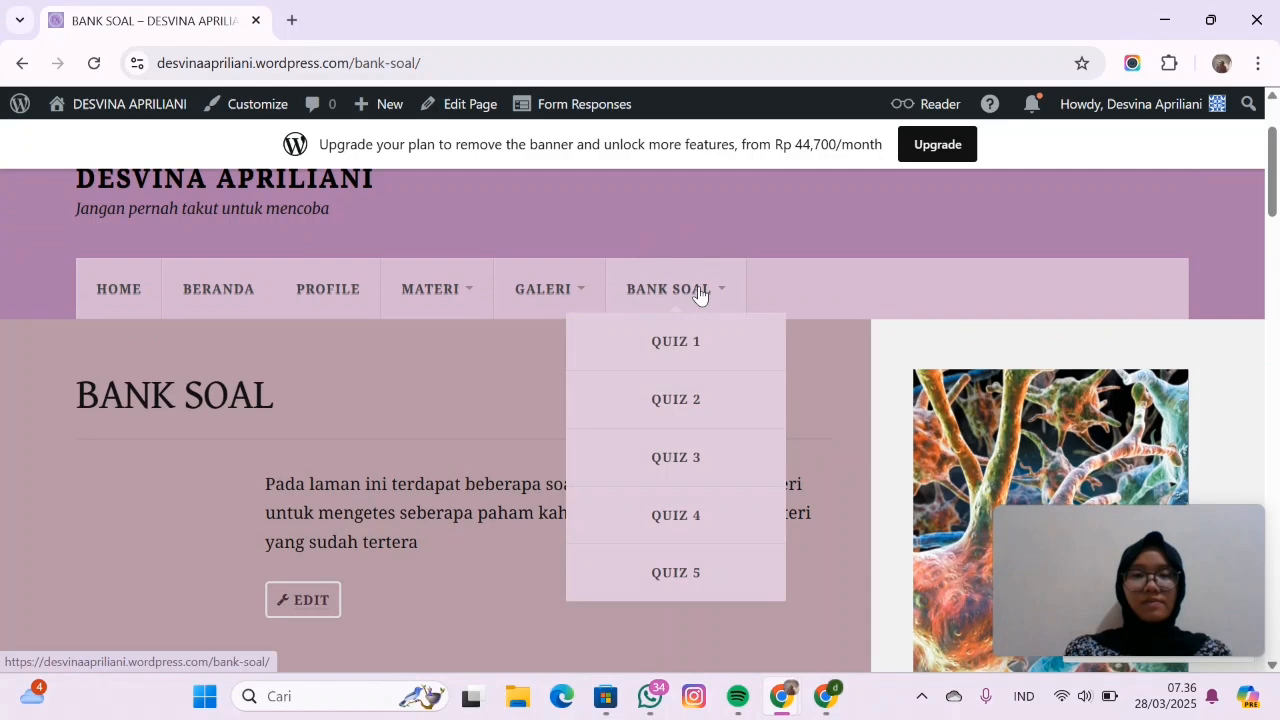
{"action": "left_click", "coordinate": [688, 343]}
{"action": "scroll", "coordinate": [545, 440], "scroll_direction": "down", "scroll_amount": 2}
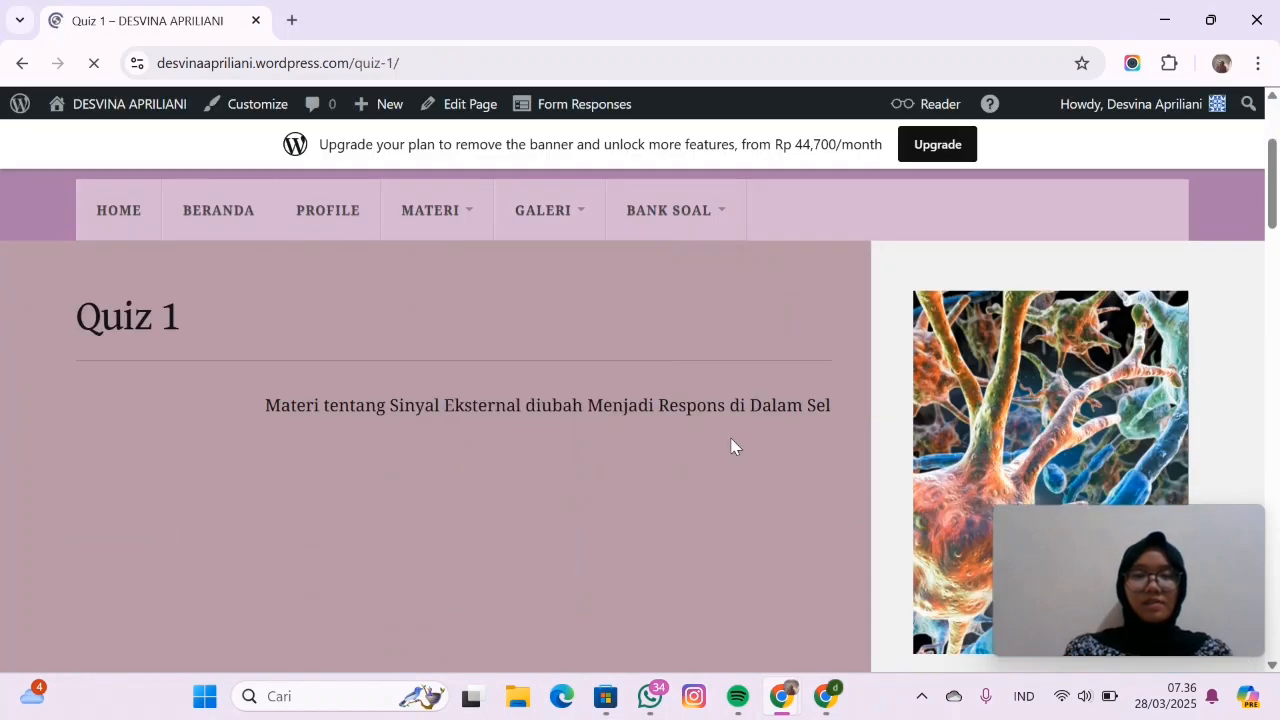
{"action": "scroll", "coordinate": [731, 446], "scroll_direction": "down", "scroll_amount": 3}
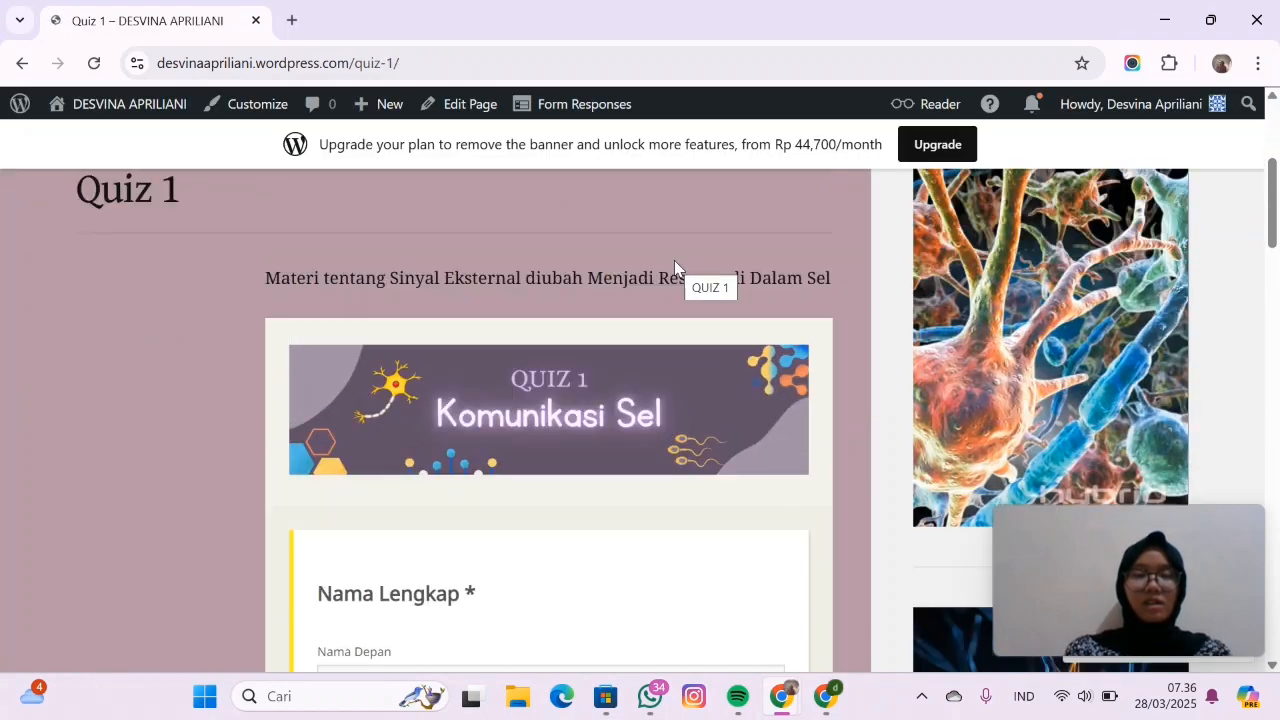
{"action": "scroll", "coordinate": [623, 372], "scroll_direction": "down", "scroll_amount": 9}
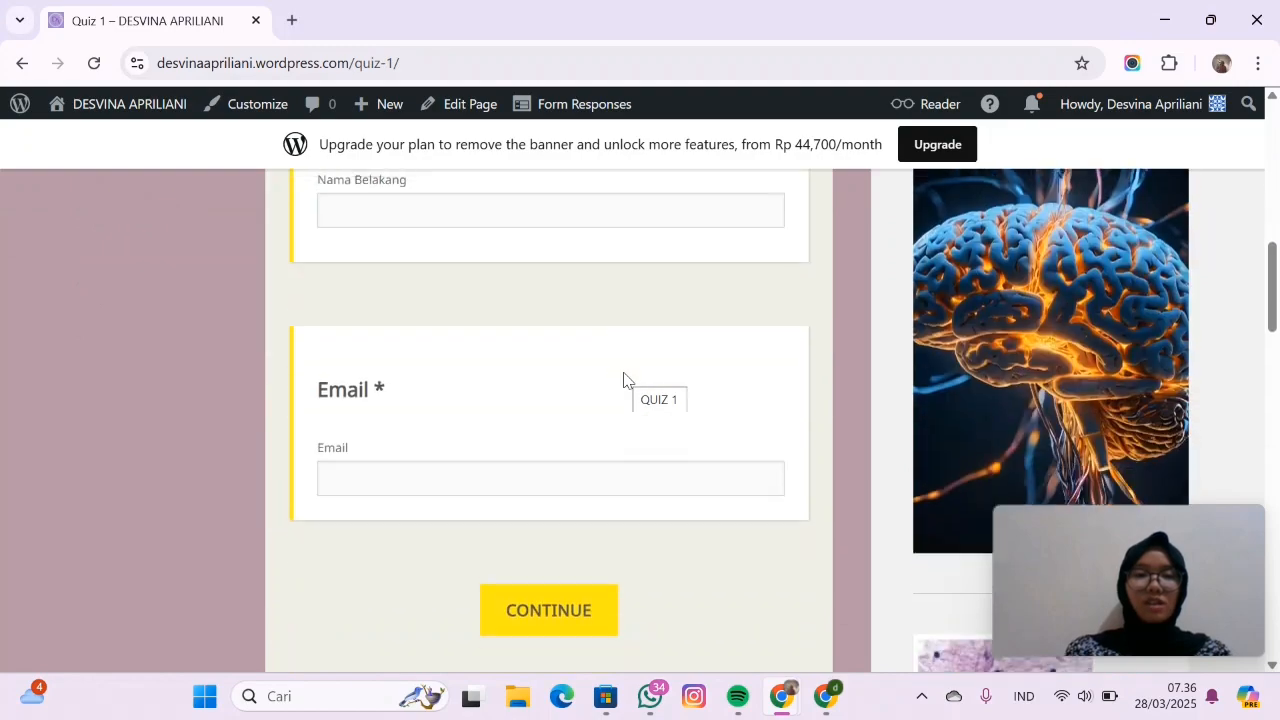
Step: Fill in Quiz 1's first name, last name and email fields, and continue to the questions
{"action": "scroll", "coordinate": [623, 372], "scroll_direction": "up", "scroll_amount": 5}
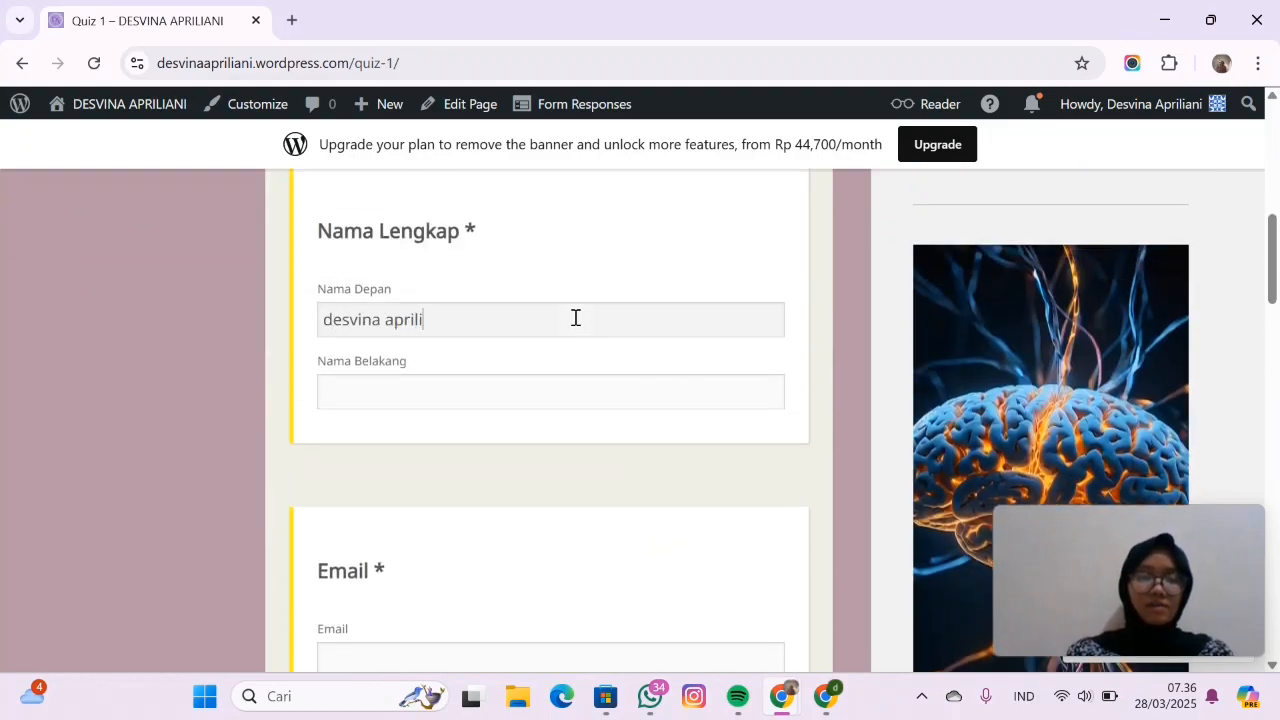
{"action": "scroll", "coordinate": [575, 317], "scroll_direction": "down", "scroll_amount": 3}
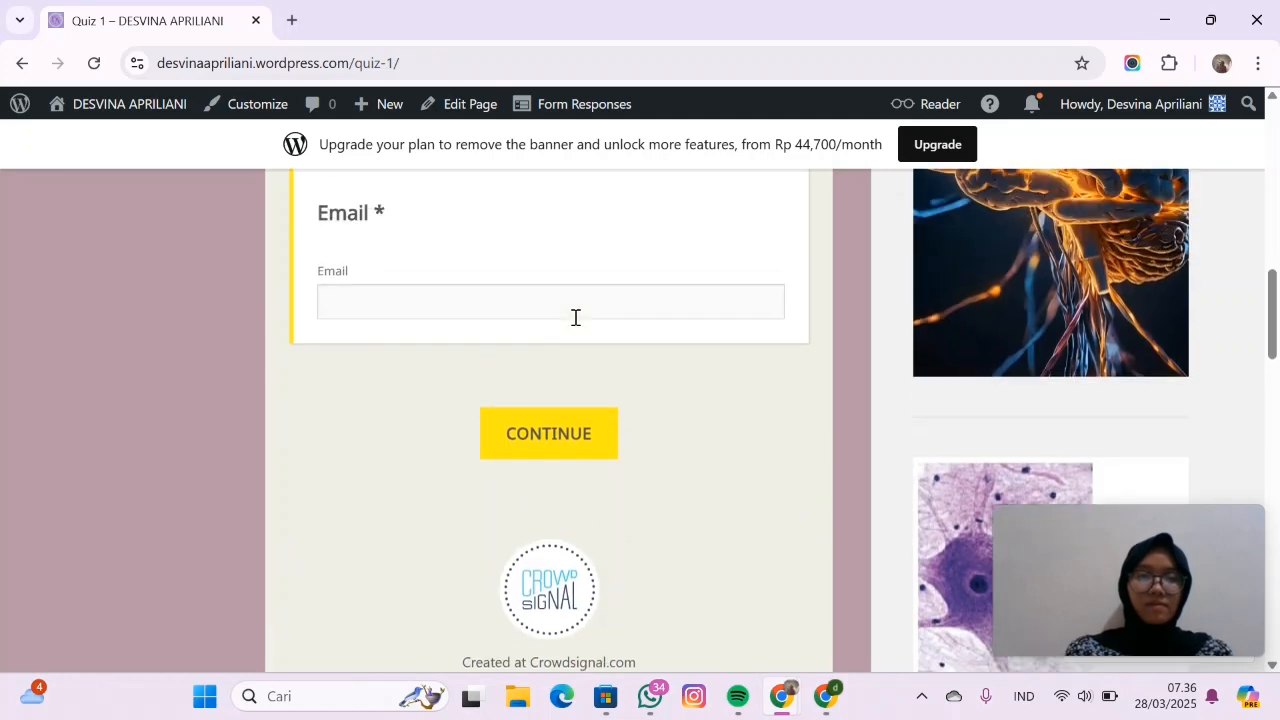
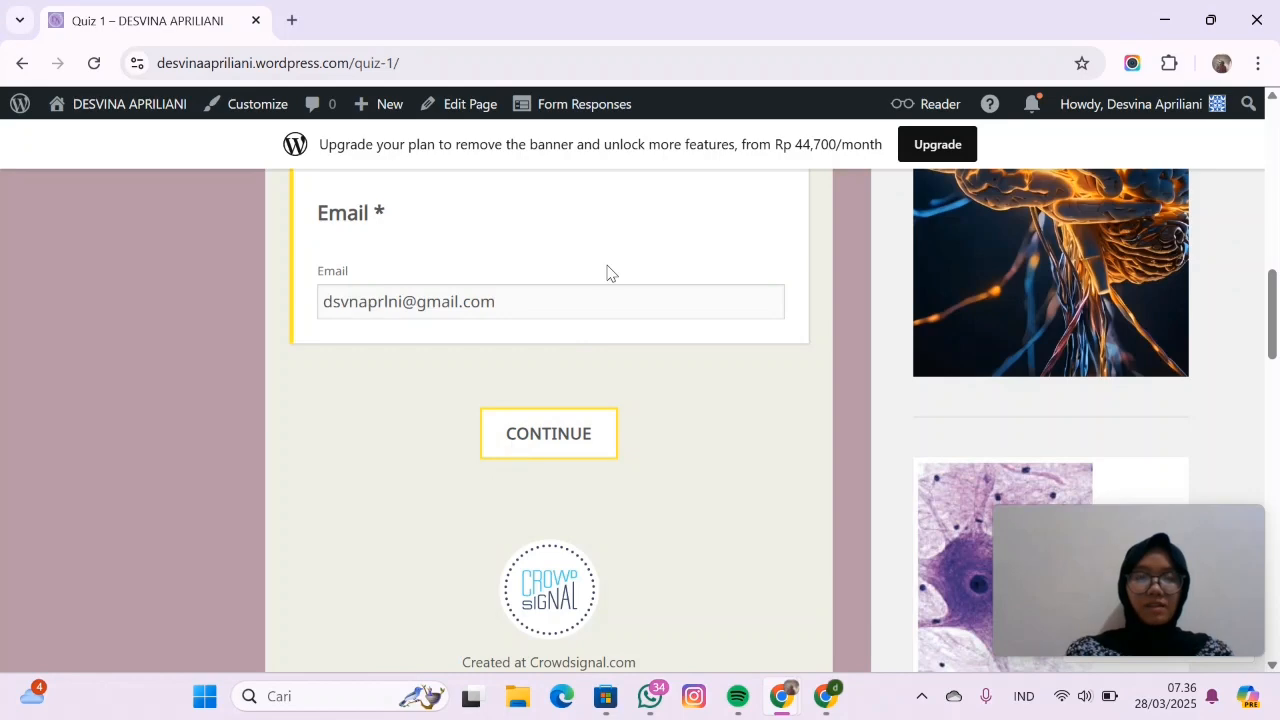
{"action": "scroll", "coordinate": [609, 341], "scroll_direction": "down", "scroll_amount": 3}
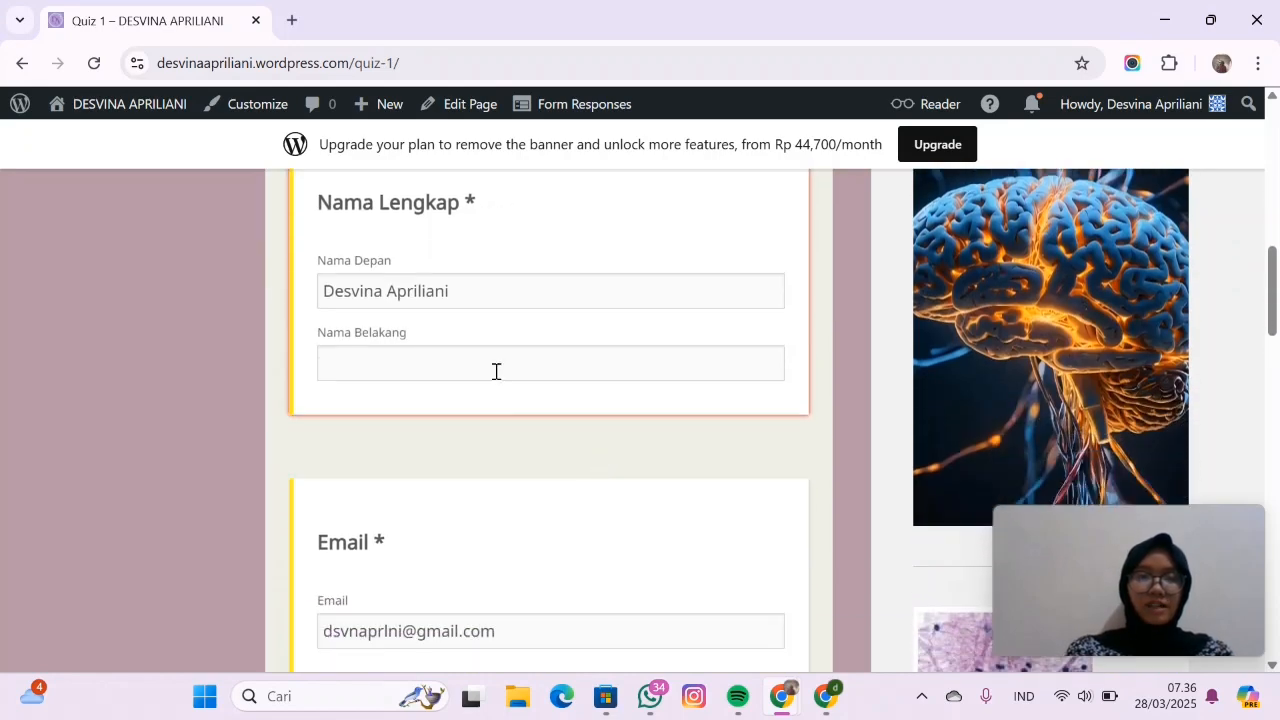
{"action": "left_click", "coordinate": [488, 297]}
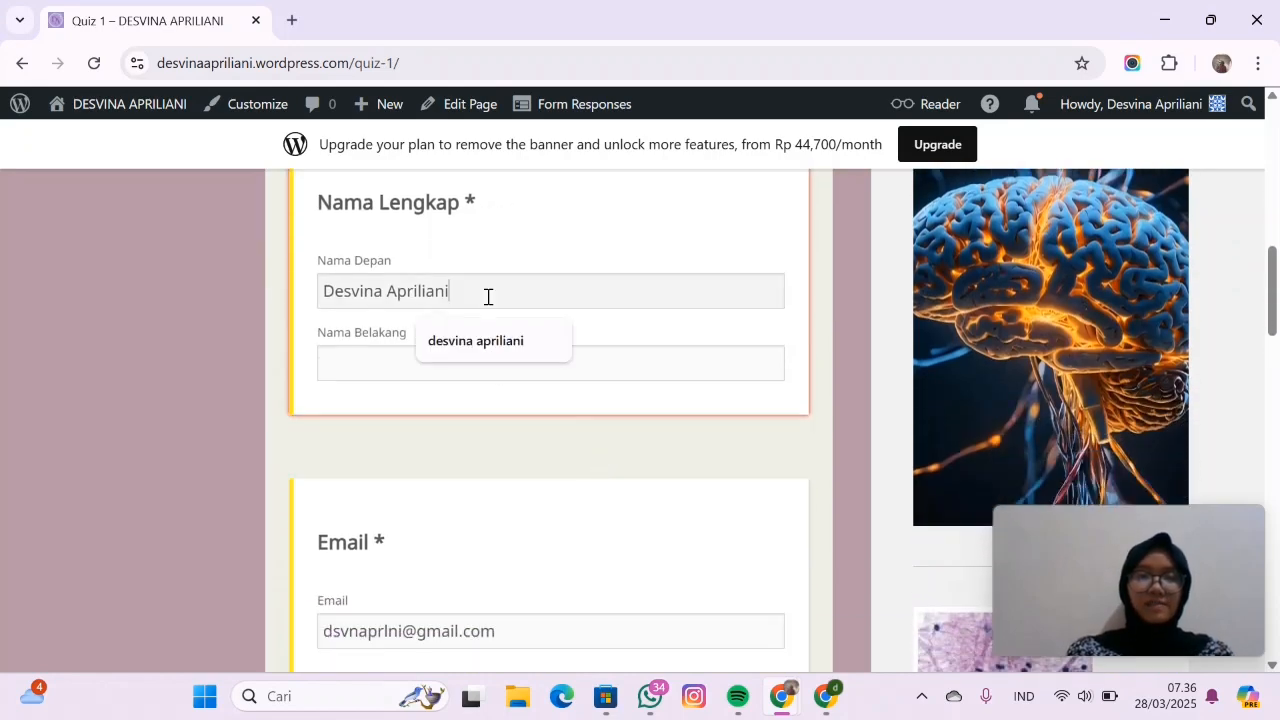
{"action": "left_click", "coordinate": [456, 376]}
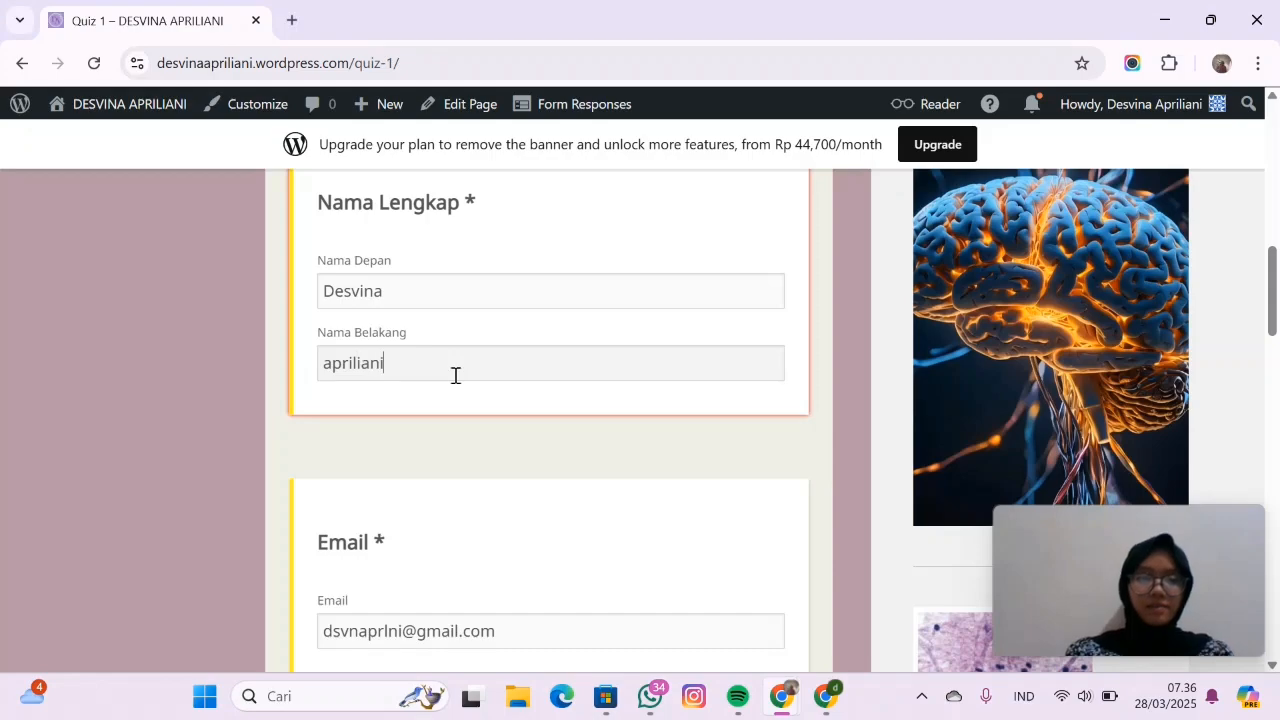
{"action": "scroll", "coordinate": [506, 380], "scroll_direction": "down", "scroll_amount": 6}
{"action": "scroll", "coordinate": [506, 380], "scroll_direction": "up", "scroll_amount": 4}
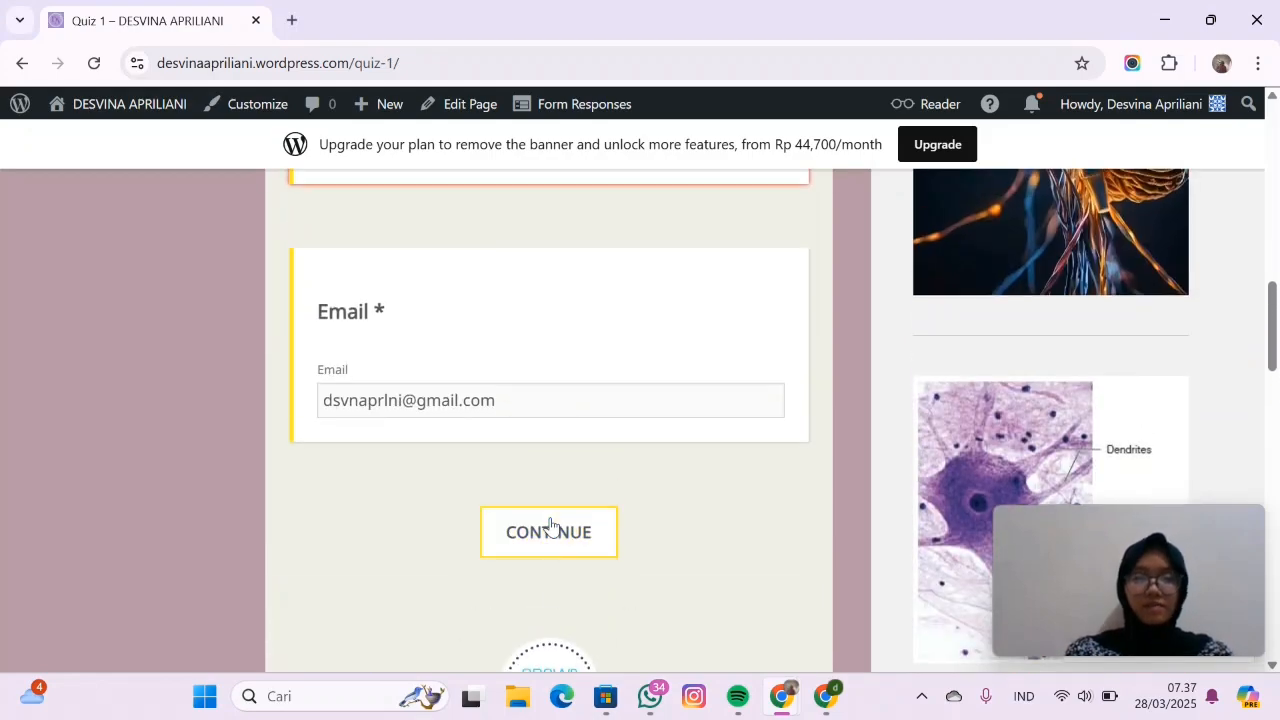
{"action": "left_click", "coordinate": [550, 530]}
Step: Look through the Quiz 1 multiple-choice questions, from the header banner down to the closing banner
{"action": "scroll", "coordinate": [545, 490], "scroll_direction": "up", "scroll_amount": 5}
{"action": "right_click", "coordinate": [537, 449]}
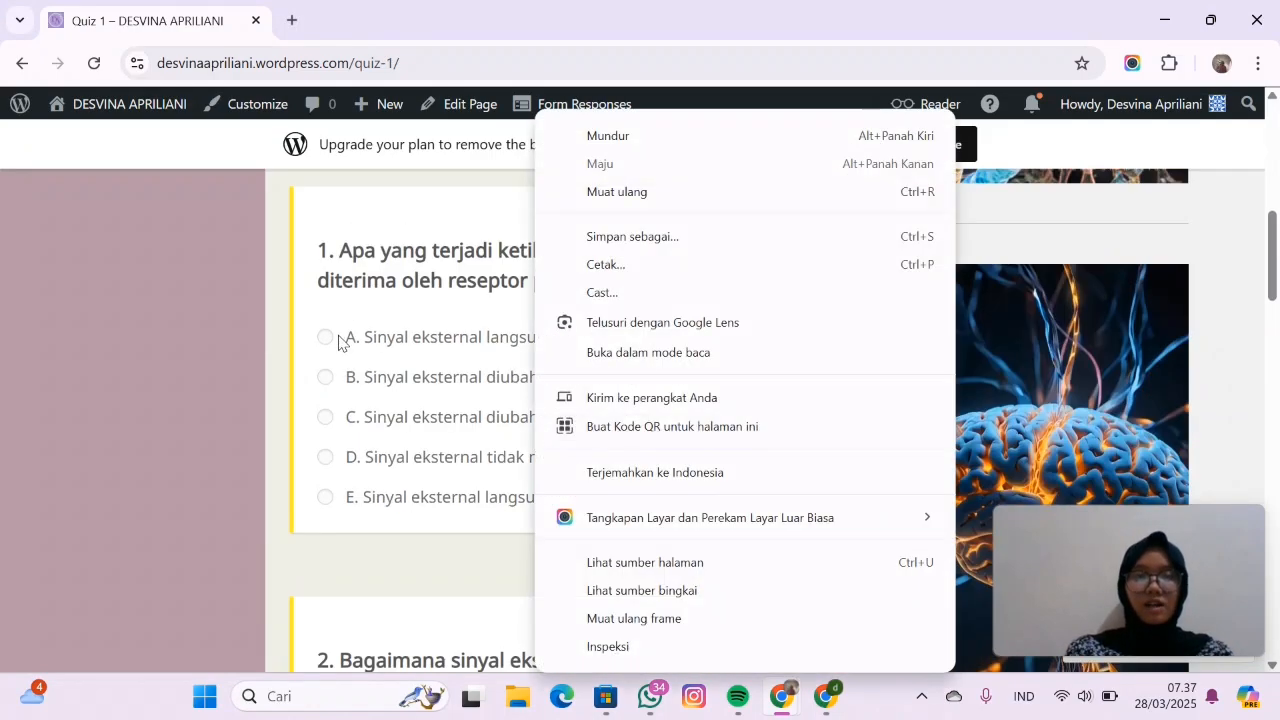
{"action": "scroll", "coordinate": [443, 420], "scroll_direction": "up", "scroll_amount": 2}
{"action": "scroll", "coordinate": [443, 420], "scroll_direction": "down", "scroll_amount": 20}
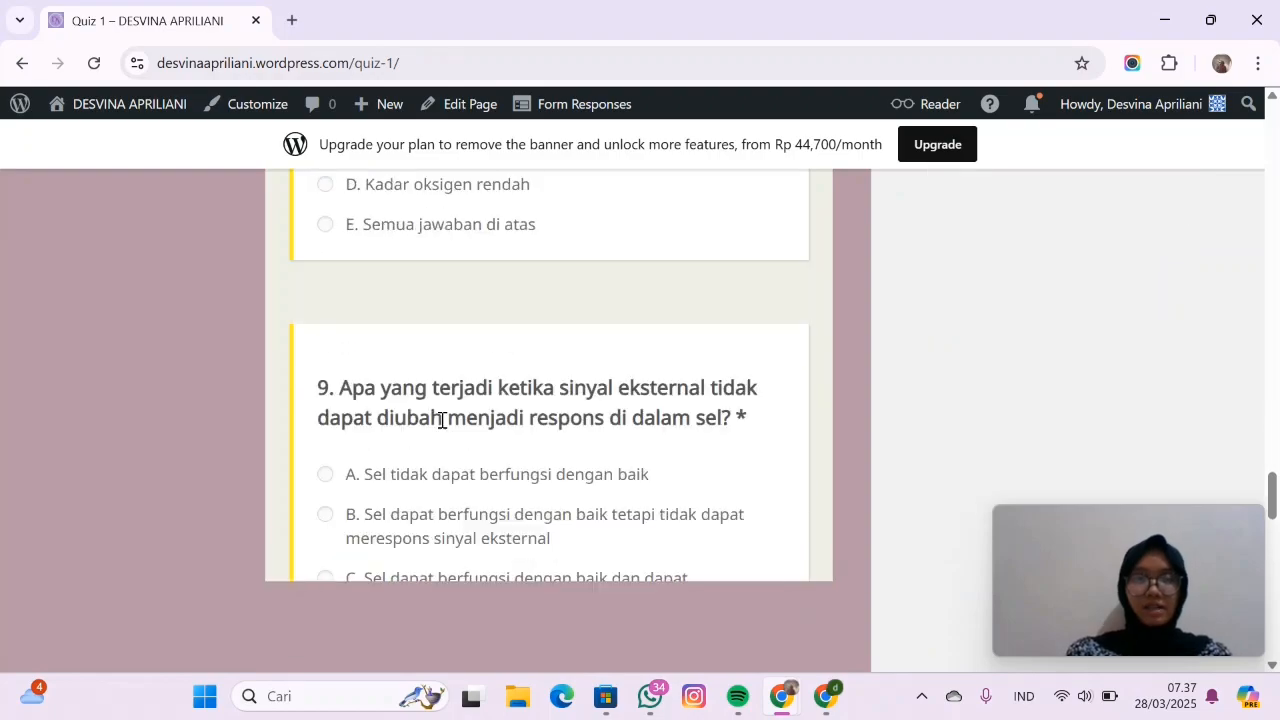
{"action": "scroll", "coordinate": [443, 420], "scroll_direction": "down", "scroll_amount": 15}
{"action": "scroll", "coordinate": [349, 470], "scroll_direction": "up", "scroll_amount": 5}
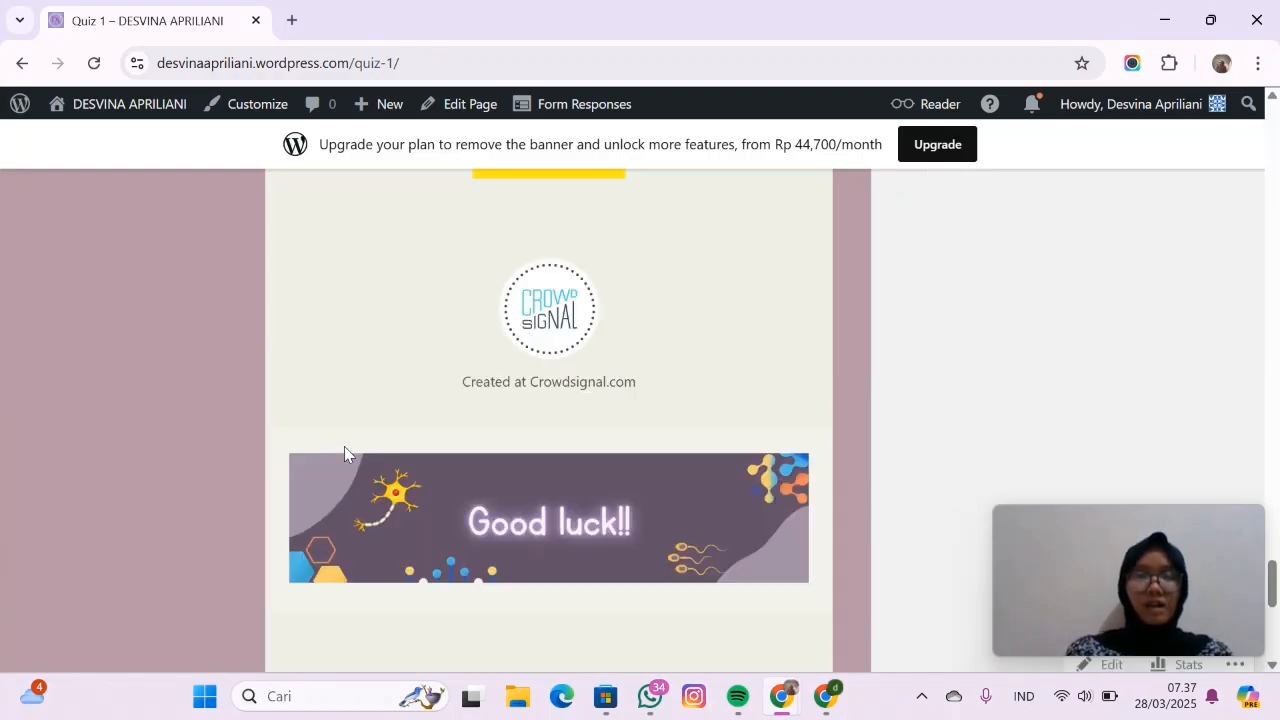
{"action": "scroll", "coordinate": [344, 453], "scroll_direction": "up", "scroll_amount": 20}
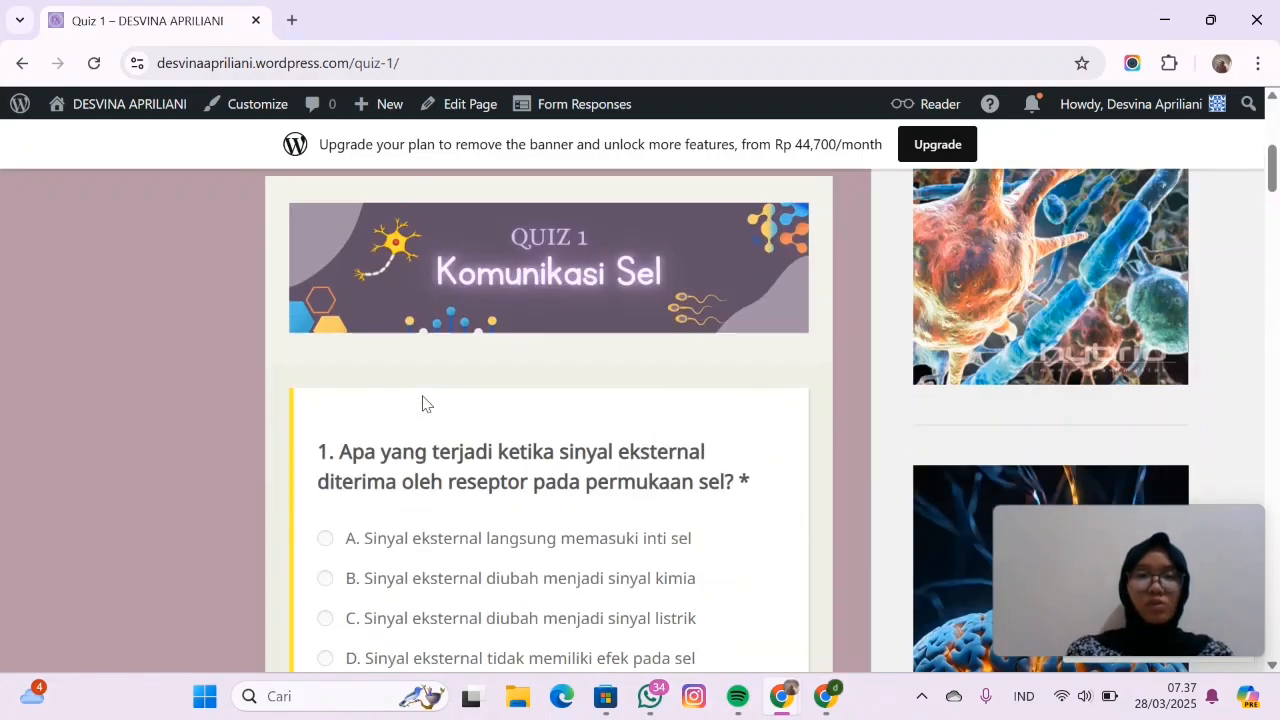
{"action": "scroll", "coordinate": [422, 403], "scroll_direction": "up", "scroll_amount": 3}
{"action": "scroll", "coordinate": [422, 403], "scroll_direction": "down", "scroll_amount": 20}
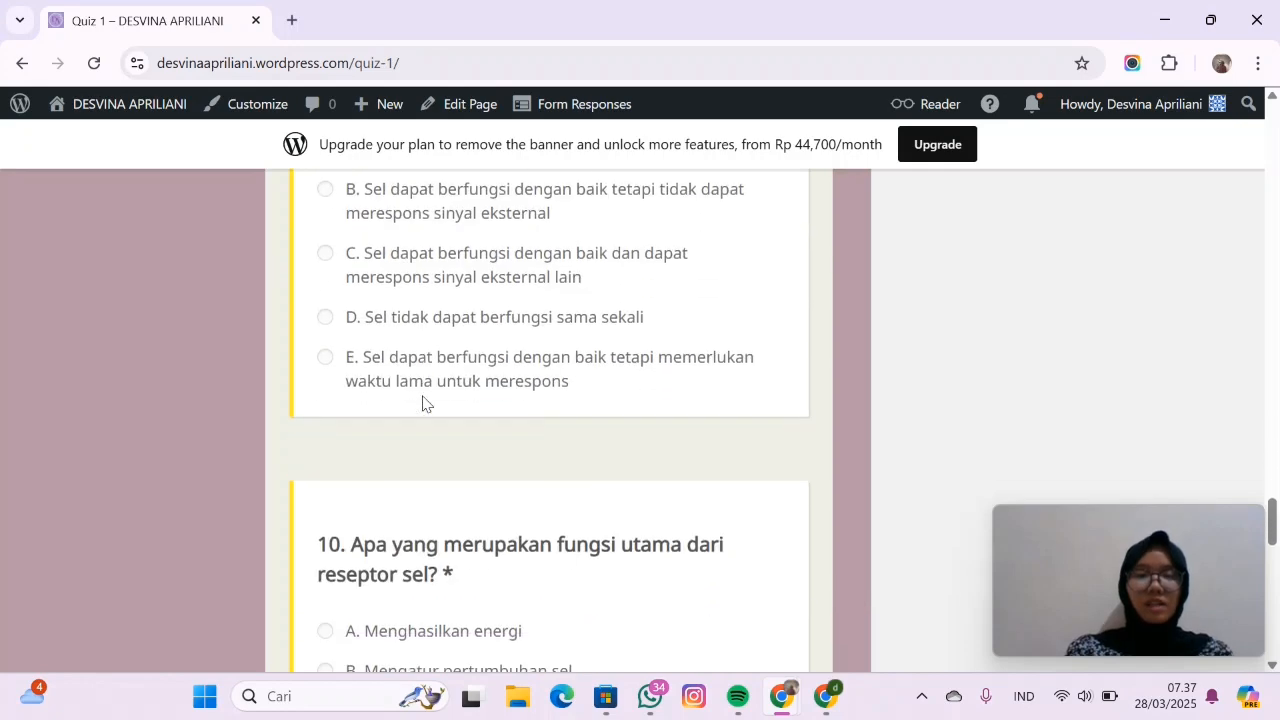
{"action": "scroll", "coordinate": [422, 403], "scroll_direction": "down", "scroll_amount": 1}
Step: Switch to the browser window with the published KOMUNIKASI SEL post, look over its content, and open the post for editing
{"action": "mouse_move", "coordinate": [826, 696]}
{"action": "left_click", "coordinate": [820, 600]}
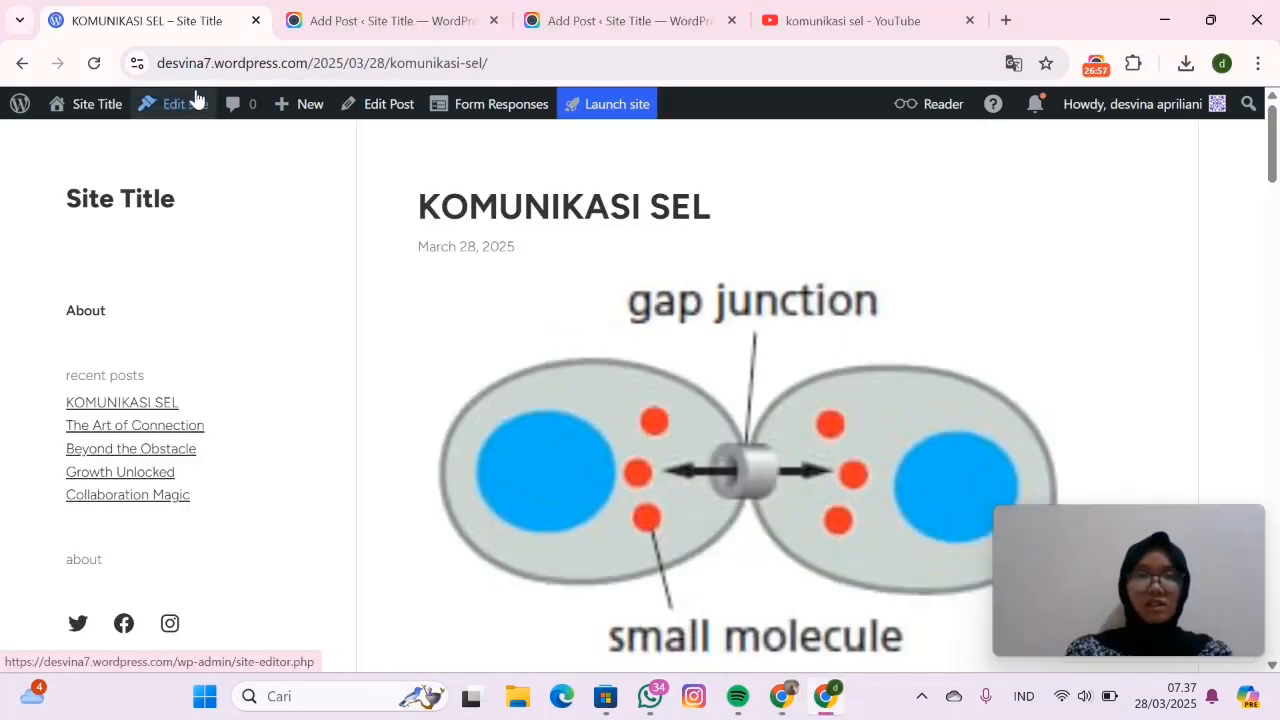
{"action": "scroll", "coordinate": [509, 306], "scroll_direction": "down", "scroll_amount": 20}
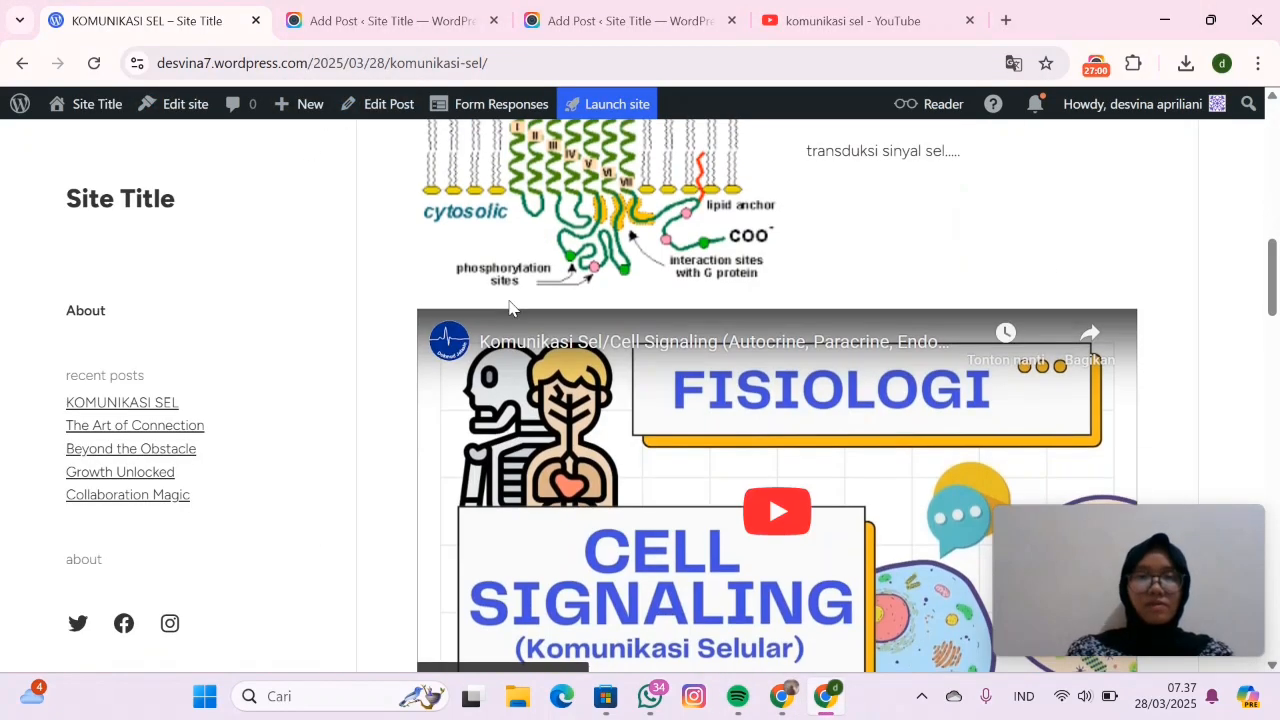
{"action": "scroll", "coordinate": [509, 306], "scroll_direction": "up", "scroll_amount": 7}
{"action": "scroll", "coordinate": [509, 306], "scroll_direction": "down", "scroll_amount": 6}
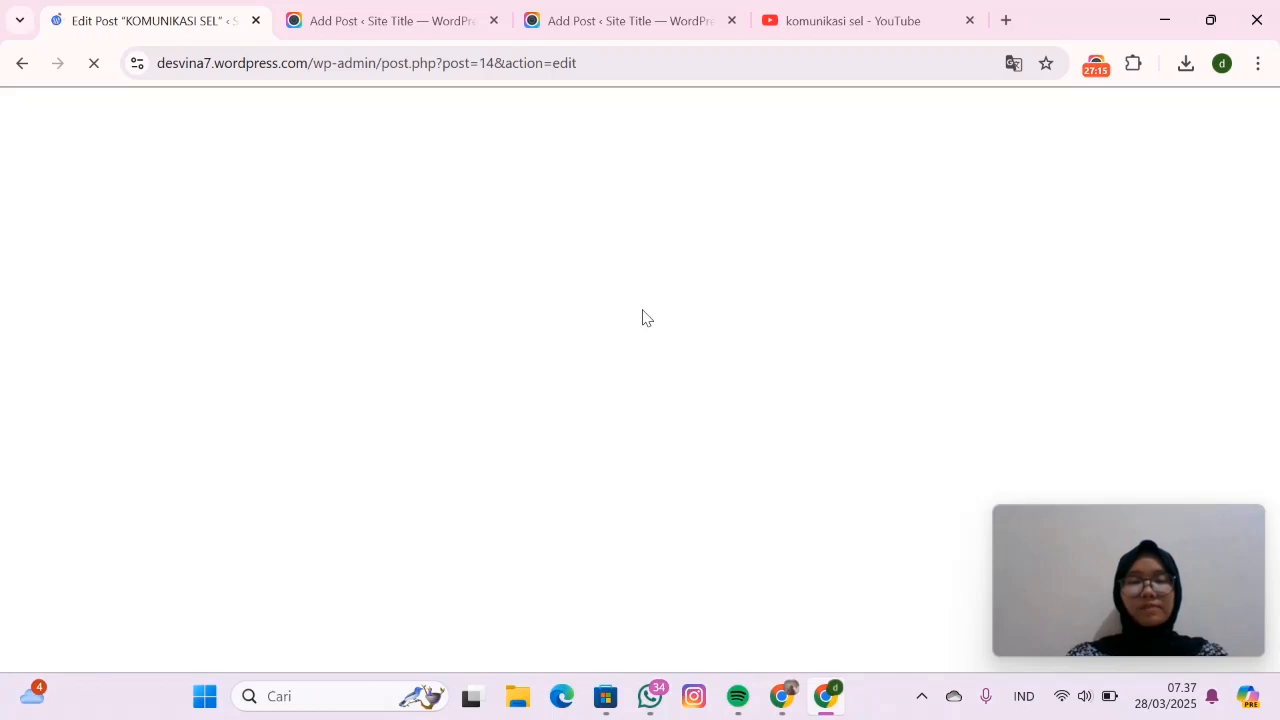
Step: Delete the spacer block below the feedback form at the end of the post
{"action": "scroll", "coordinate": [514, 417], "scroll_direction": "up", "scroll_amount": 3}
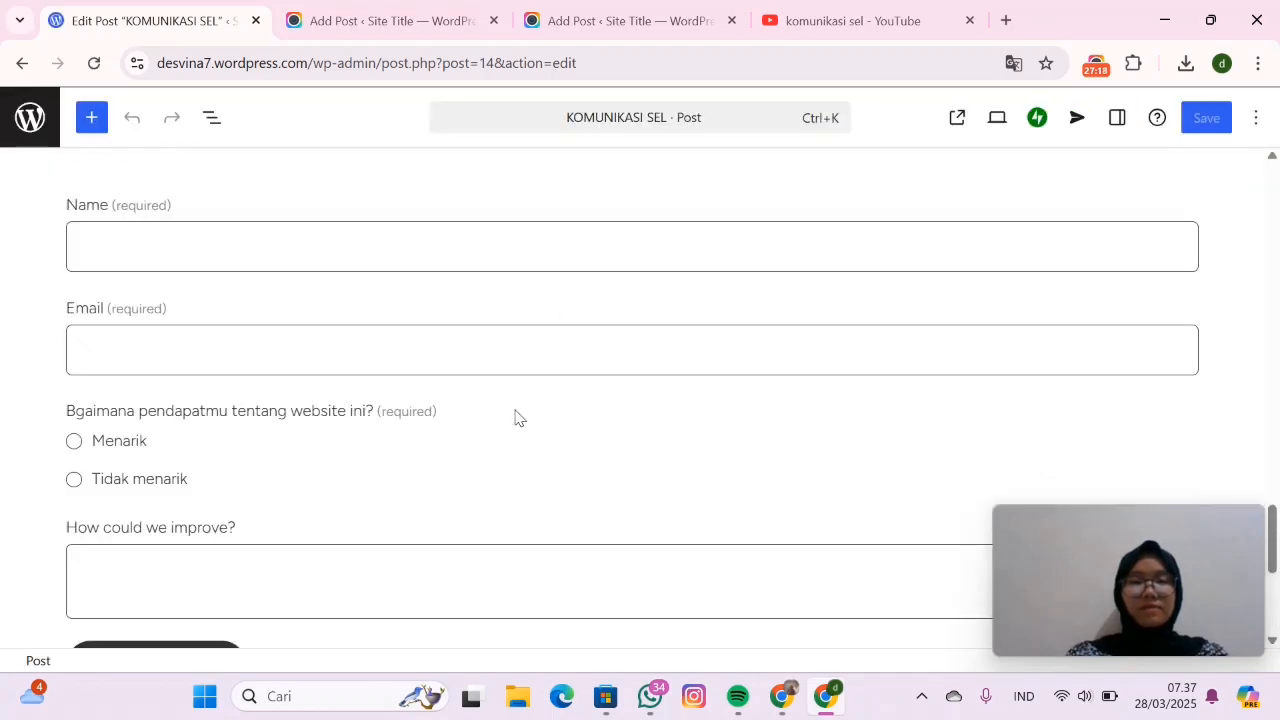
{"action": "scroll", "coordinate": [457, 375], "scroll_direction": "down", "scroll_amount": 3}
{"action": "left_click", "coordinate": [435, 358]}
{"action": "left_click", "coordinate": [527, 428]}
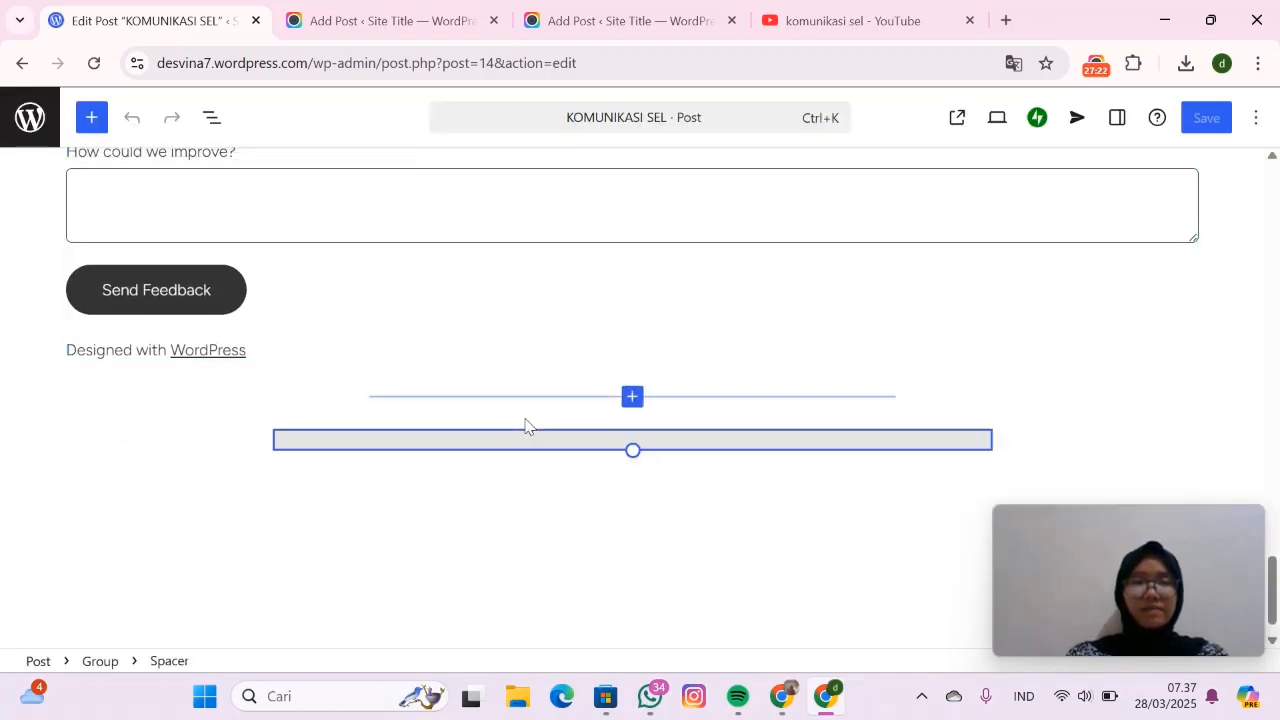
{"action": "key", "text": "Delete"}
{"action": "scroll", "coordinate": [616, 447], "scroll_direction": "down", "scroll_amount": 3}
{"action": "left_click", "coordinate": [617, 446]}
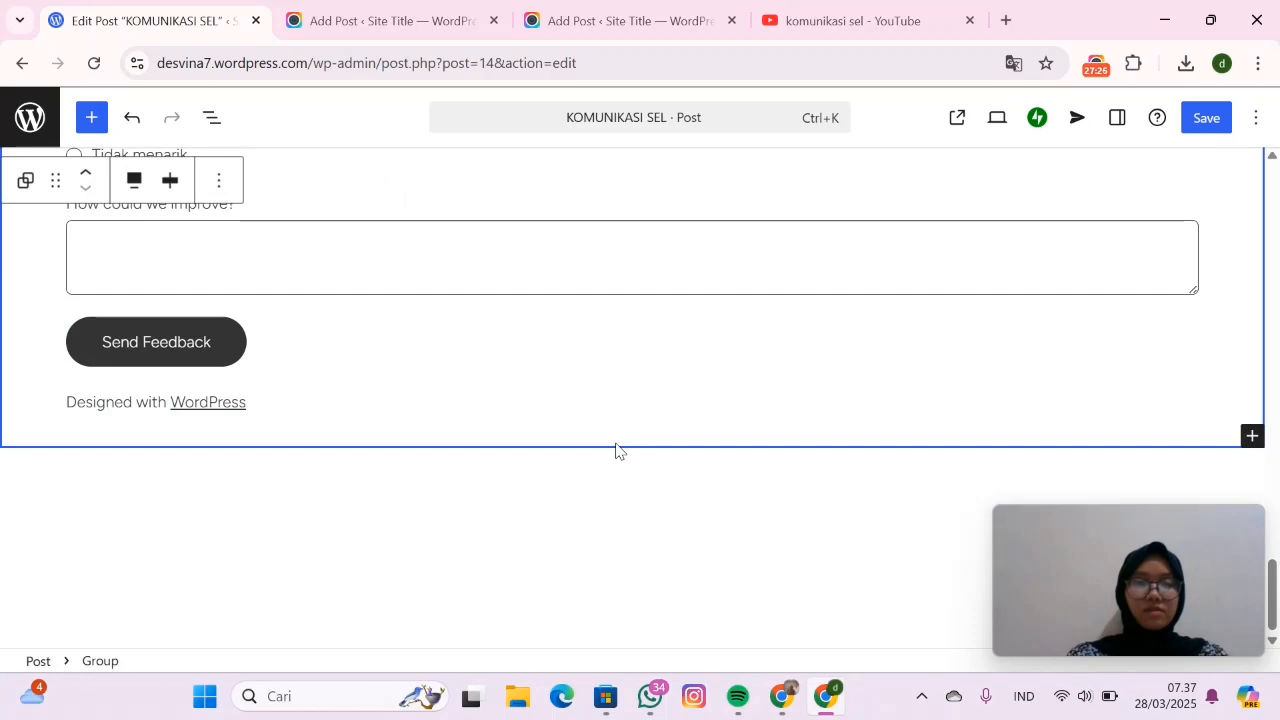
Step: Search the block library for "quiz" and insert a Quiz block below the feedback form's "Designed with WordPress" line
{"action": "left_click", "coordinate": [616, 480]}
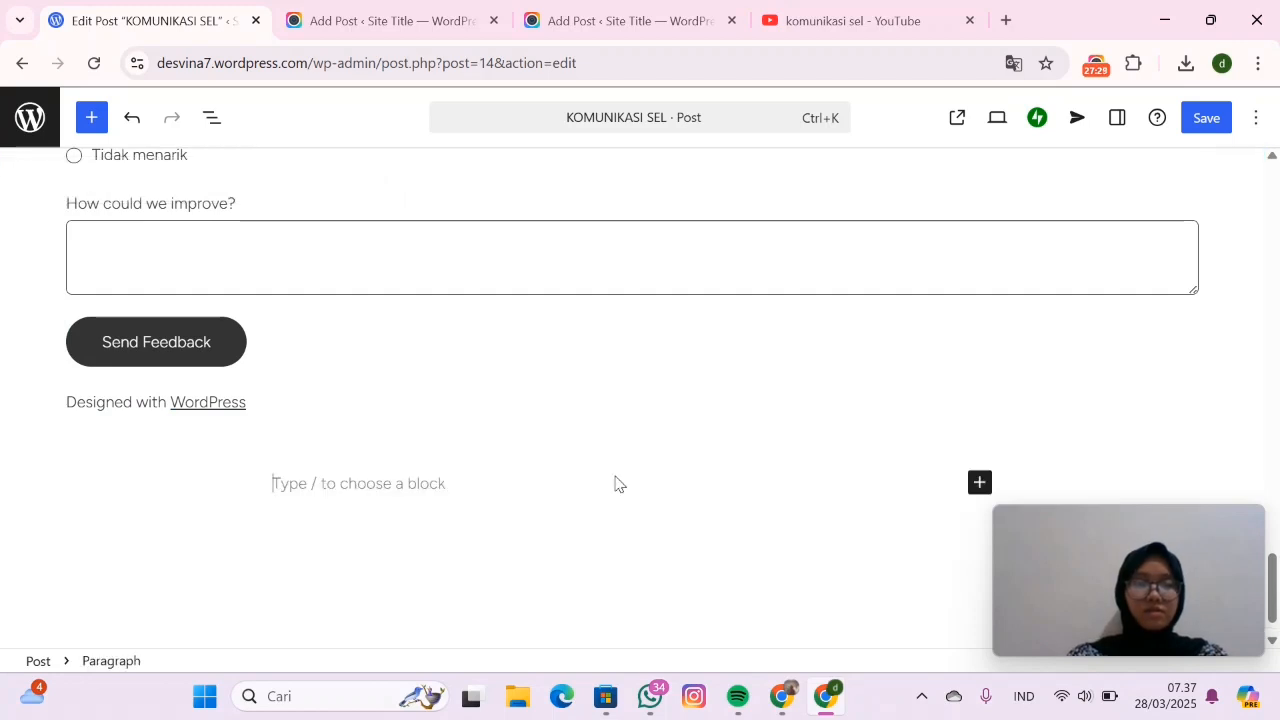
{"action": "left_click", "coordinate": [91, 117]}
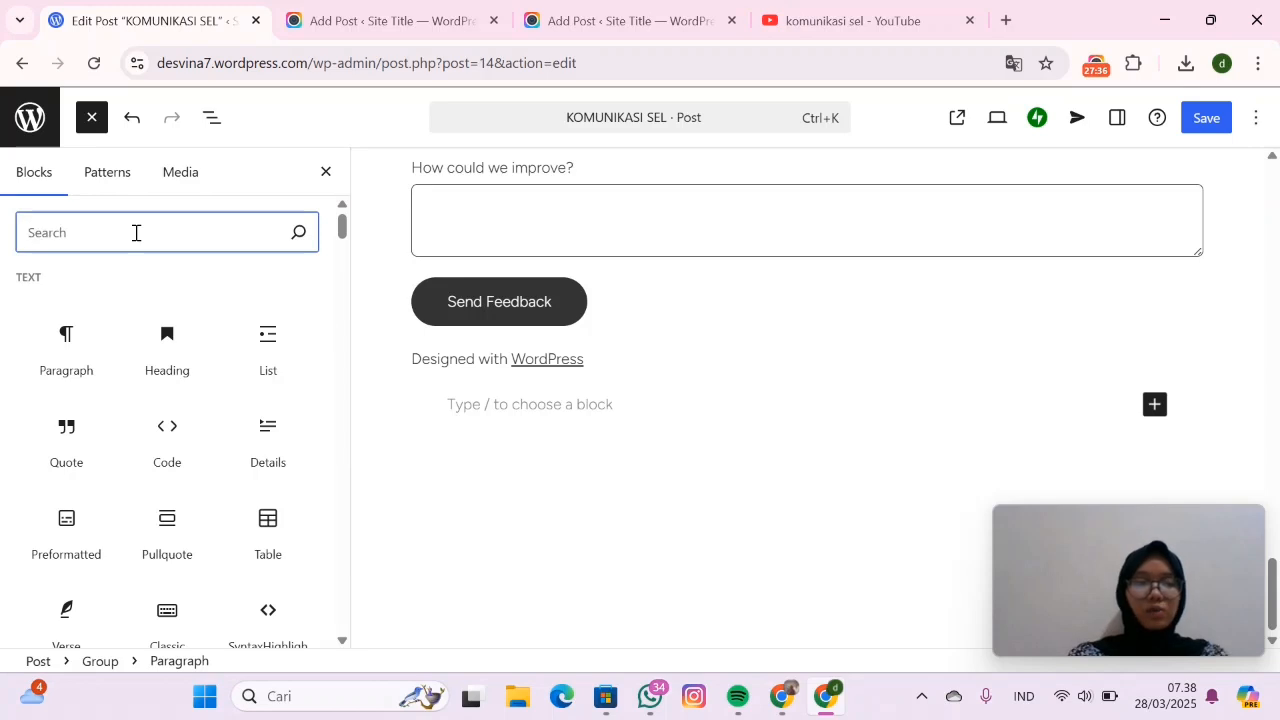
{"action": "type", "text": "quiz"}
{"action": "left_click", "coordinate": [67, 325]}
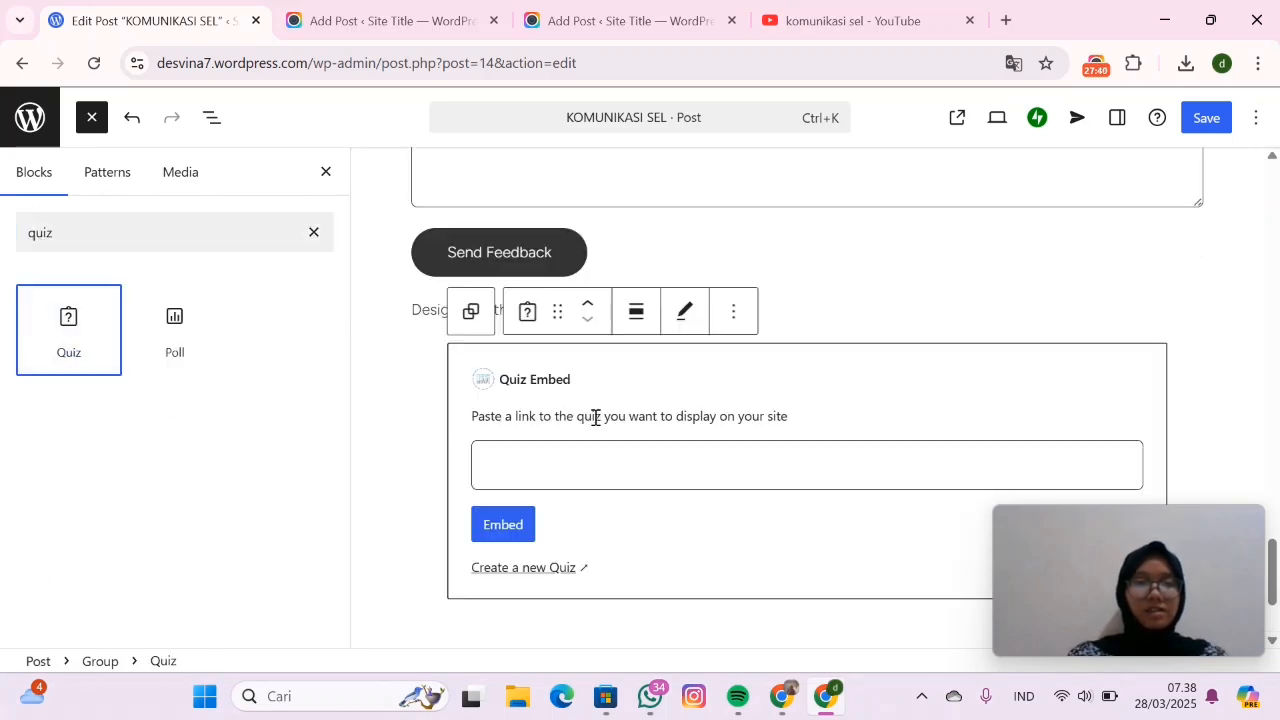
{"action": "left_click", "coordinate": [326, 168]}
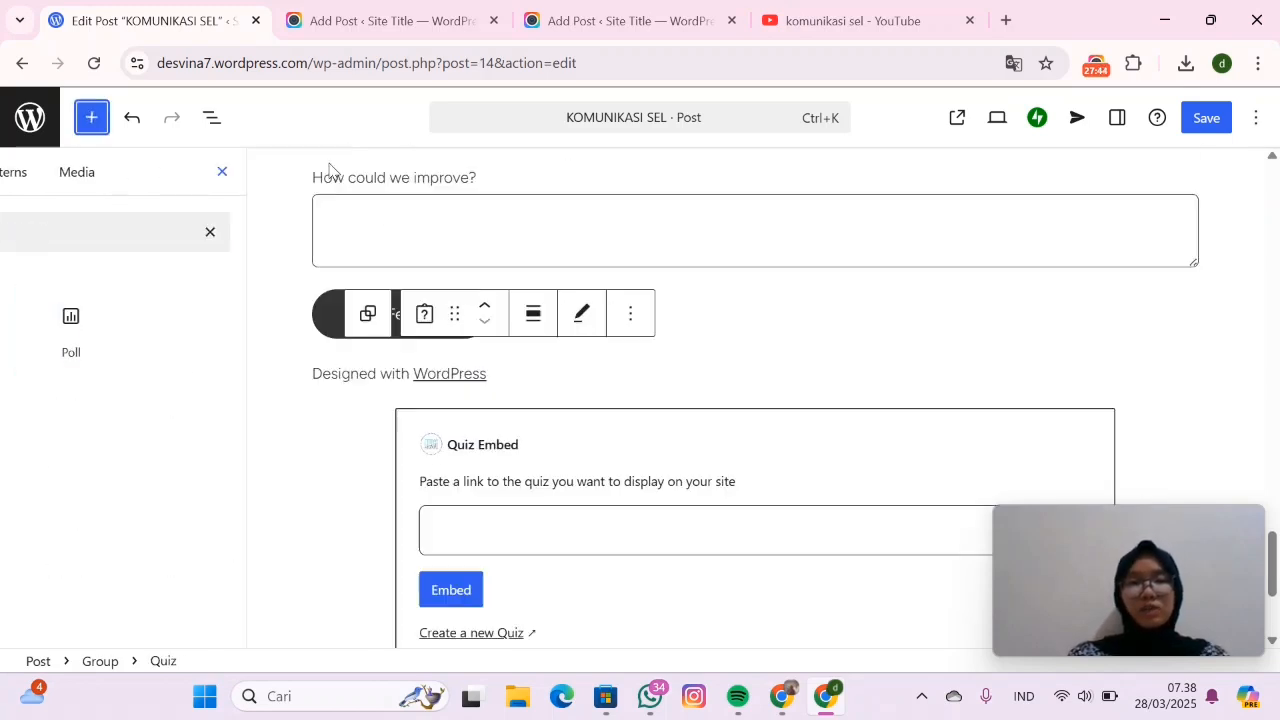
{"action": "scroll", "coordinate": [713, 418], "scroll_direction": "down", "scroll_amount": 3}
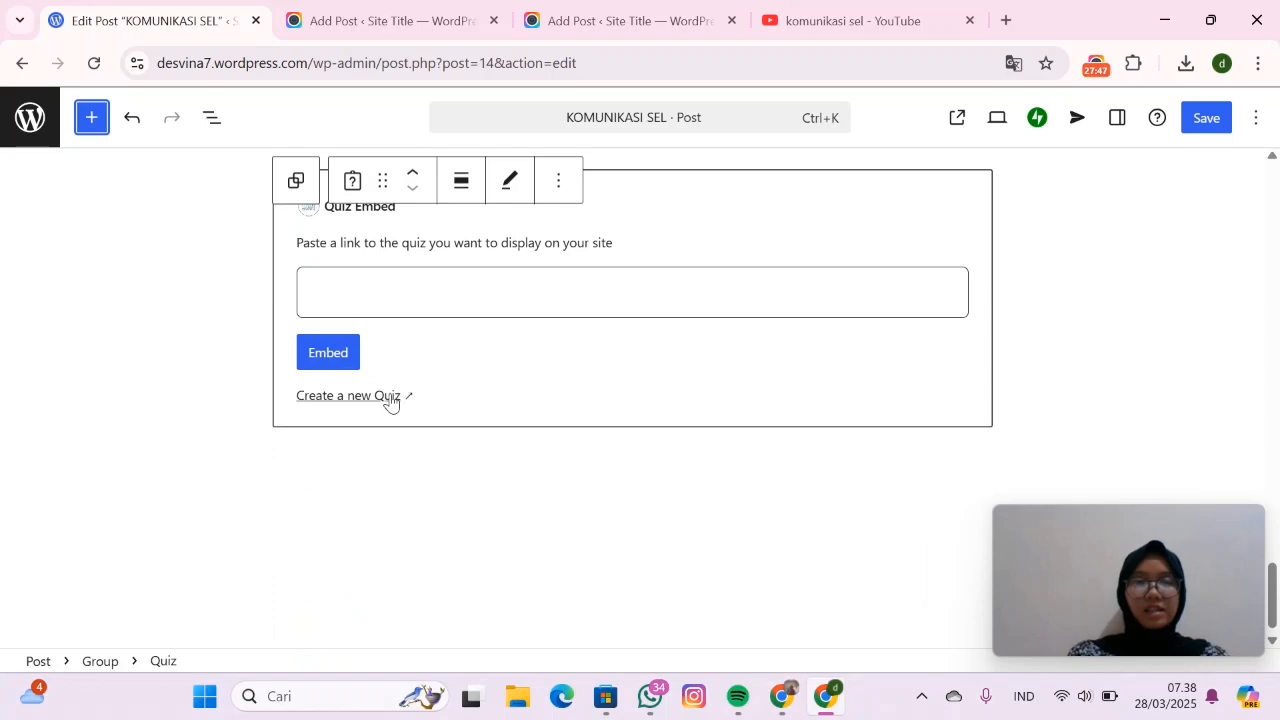
Step: Open the new-quiz creation page from the Quiz Embed block and translate it into Indonesian
{"action": "left_click", "coordinate": [390, 399]}
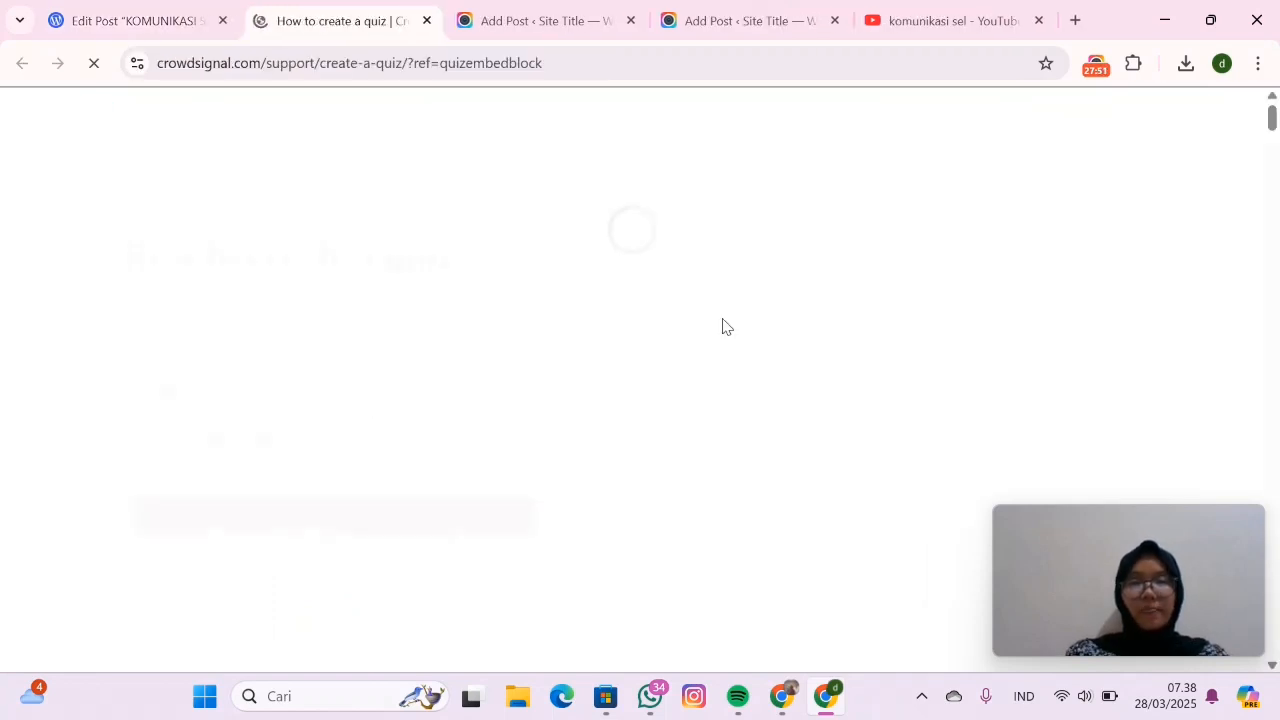
{"action": "scroll", "coordinate": [701, 276], "scroll_direction": "down", "scroll_amount": 1}
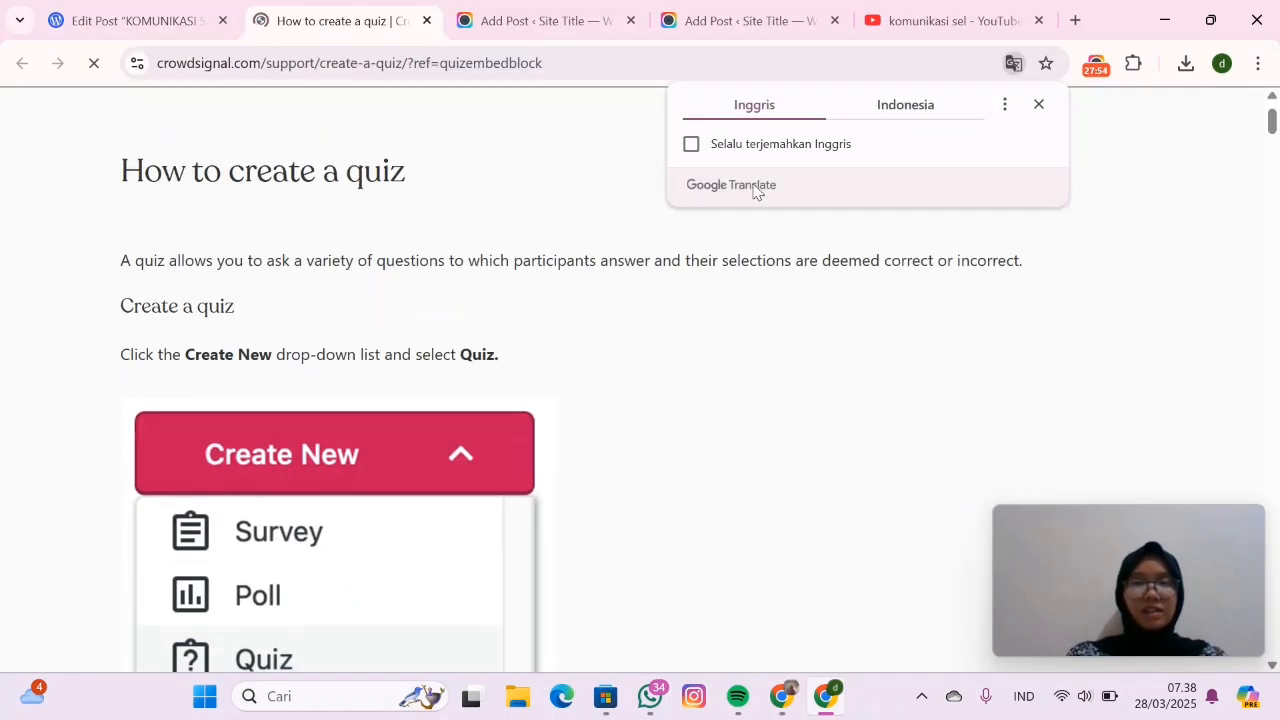
{"action": "left_click", "coordinate": [924, 107]}
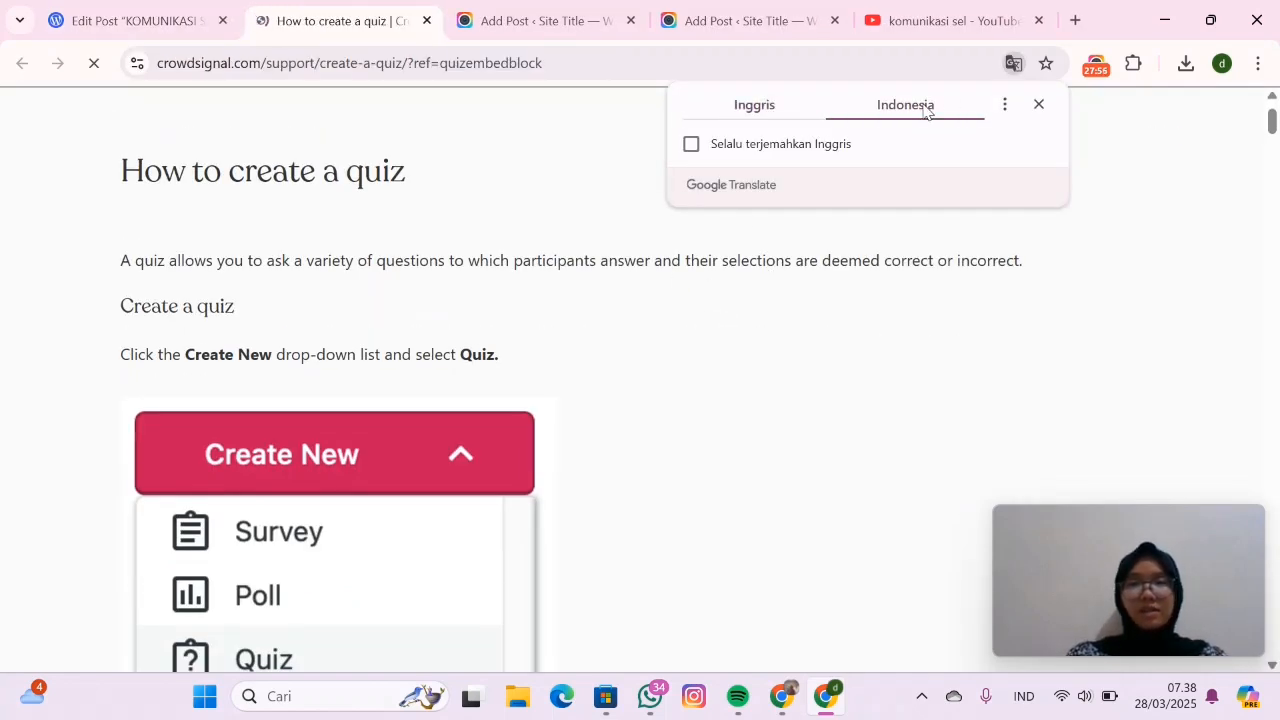
{"action": "left_click", "coordinate": [1039, 105]}
Step: Authorize signing in to Crowdsignal with the WordPress.com account and start a new survey project
{"action": "scroll", "coordinate": [1047, 133], "scroll_direction": "up", "scroll_amount": 1}
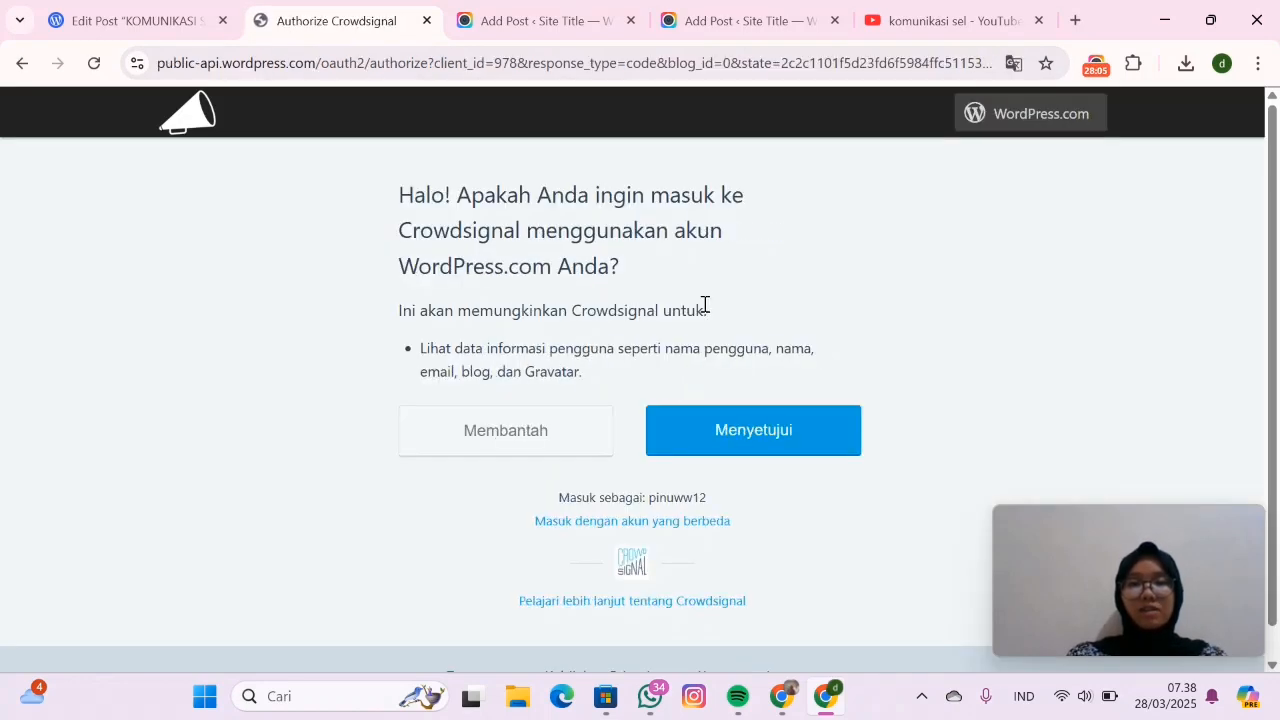
{"action": "left_click", "coordinate": [709, 423]}
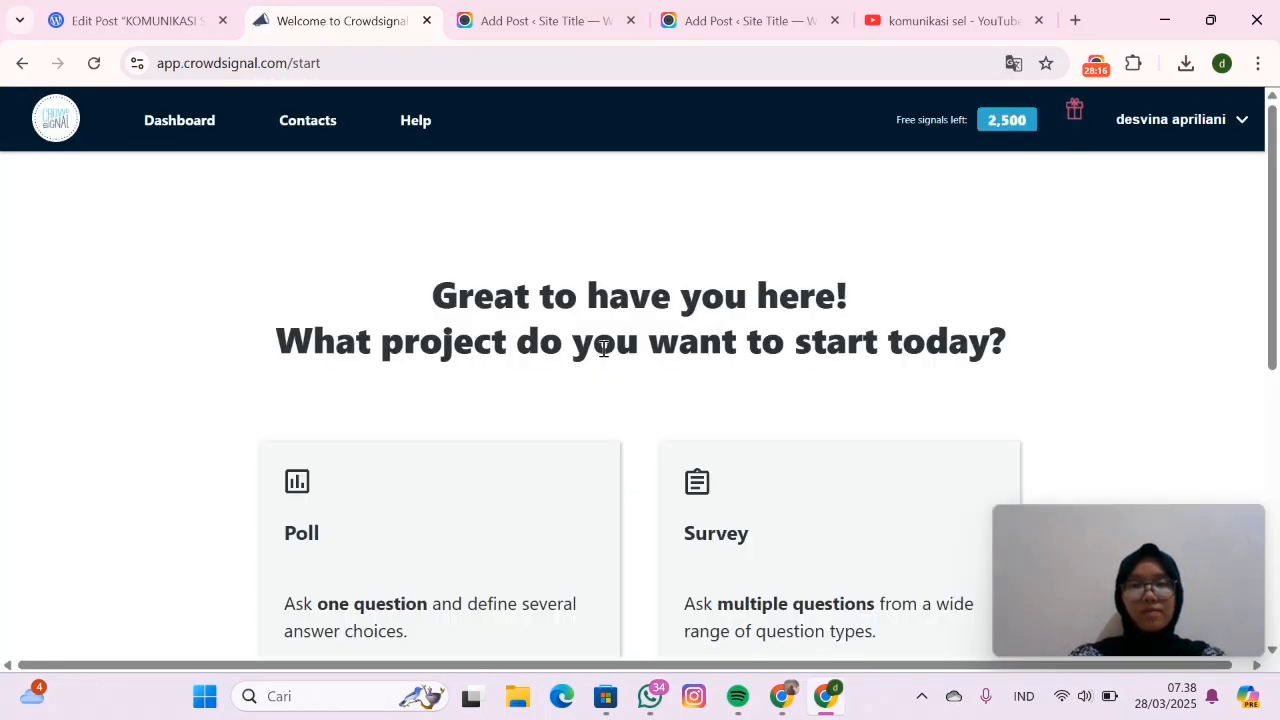
{"action": "scroll", "coordinate": [726, 297], "scroll_direction": "down", "scroll_amount": 4}
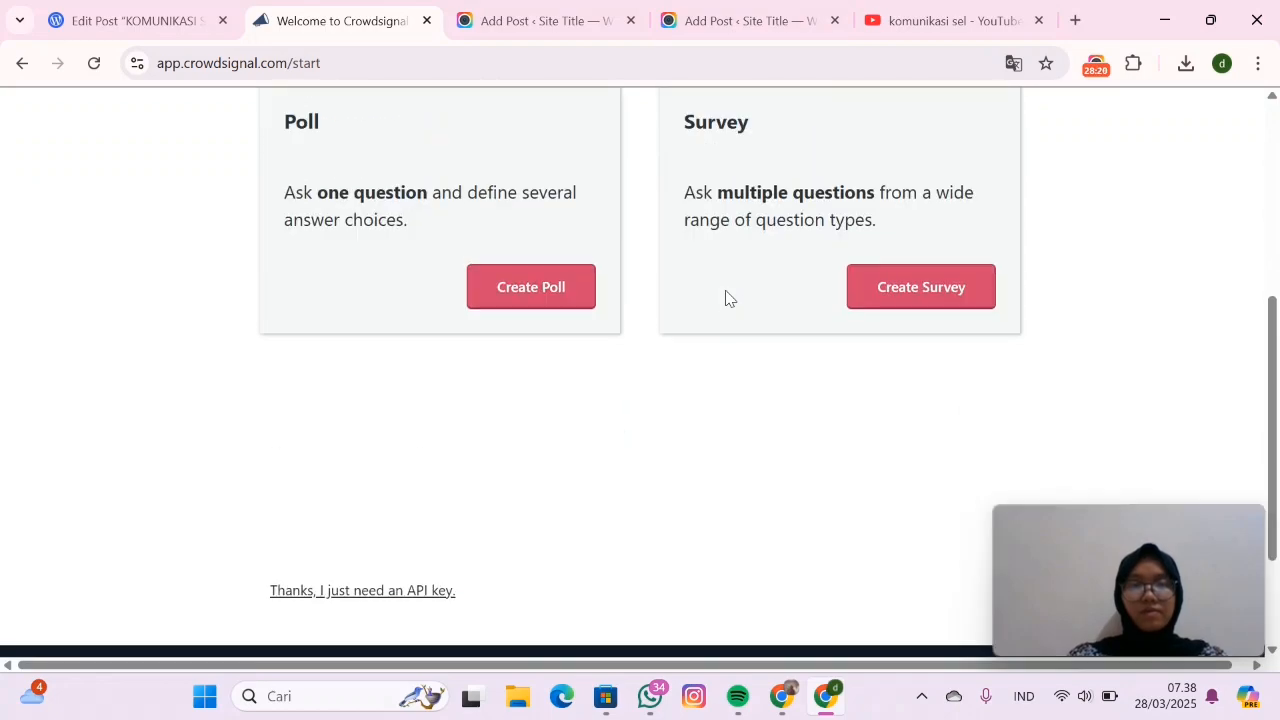
{"action": "scroll", "coordinate": [726, 297], "scroll_direction": "up", "scroll_amount": 4}
{"action": "scroll", "coordinate": [727, 292], "scroll_direction": "down", "scroll_amount": 1}
{"action": "scroll", "coordinate": [720, 280], "scroll_direction": "up", "scroll_amount": 1}
{"action": "scroll", "coordinate": [717, 275], "scroll_direction": "down", "scroll_amount": 2}
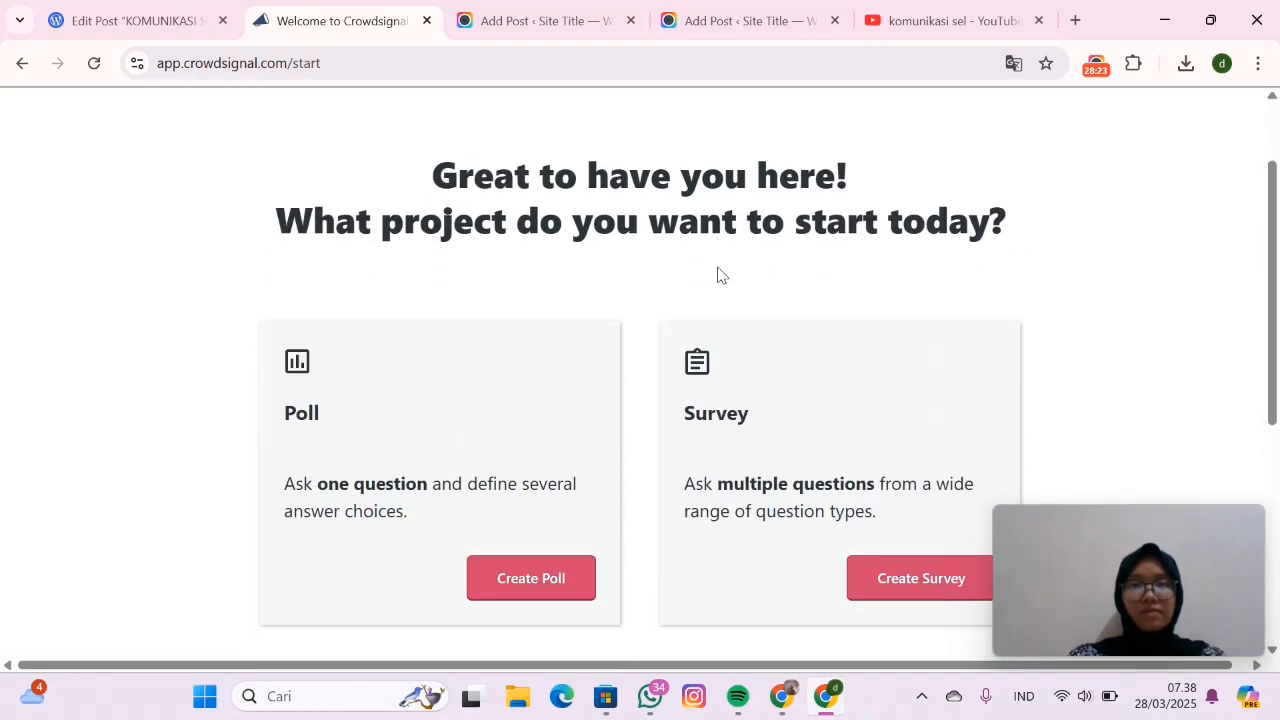
{"action": "scroll", "coordinate": [743, 539], "scroll_direction": "up", "scroll_amount": 2}
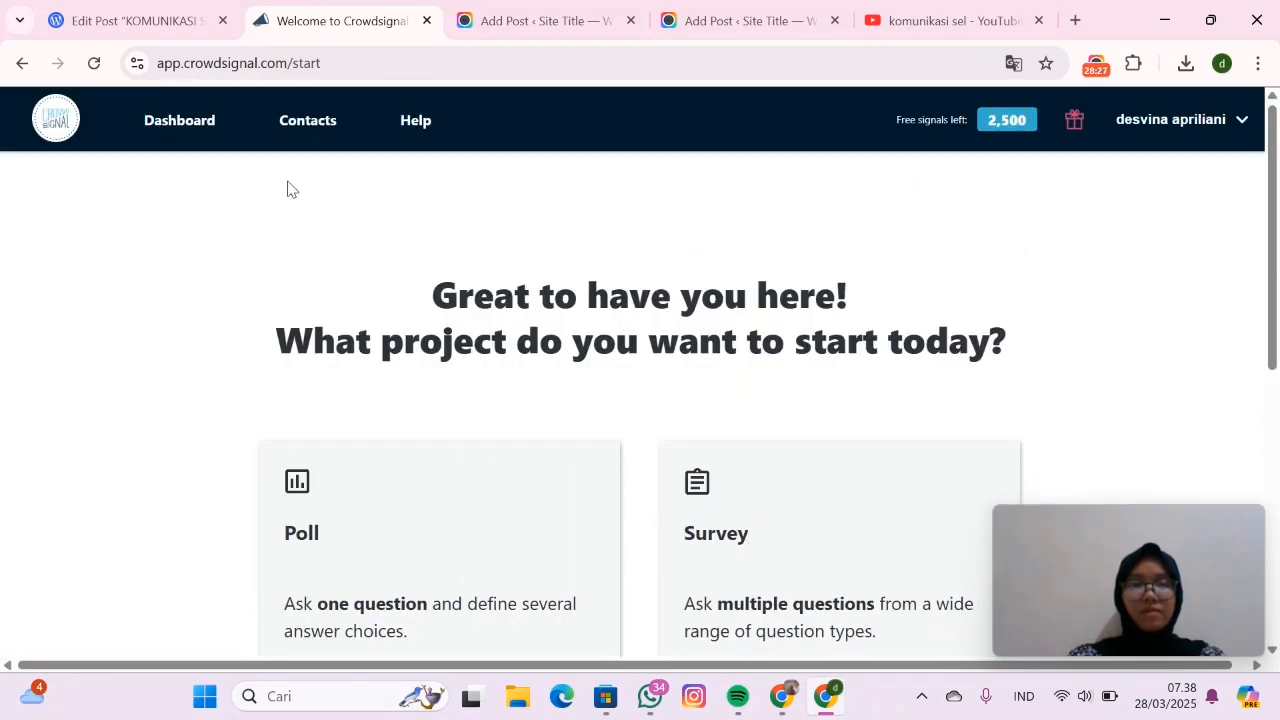
{"action": "scroll", "coordinate": [434, 291], "scroll_direction": "down", "scroll_amount": 2}
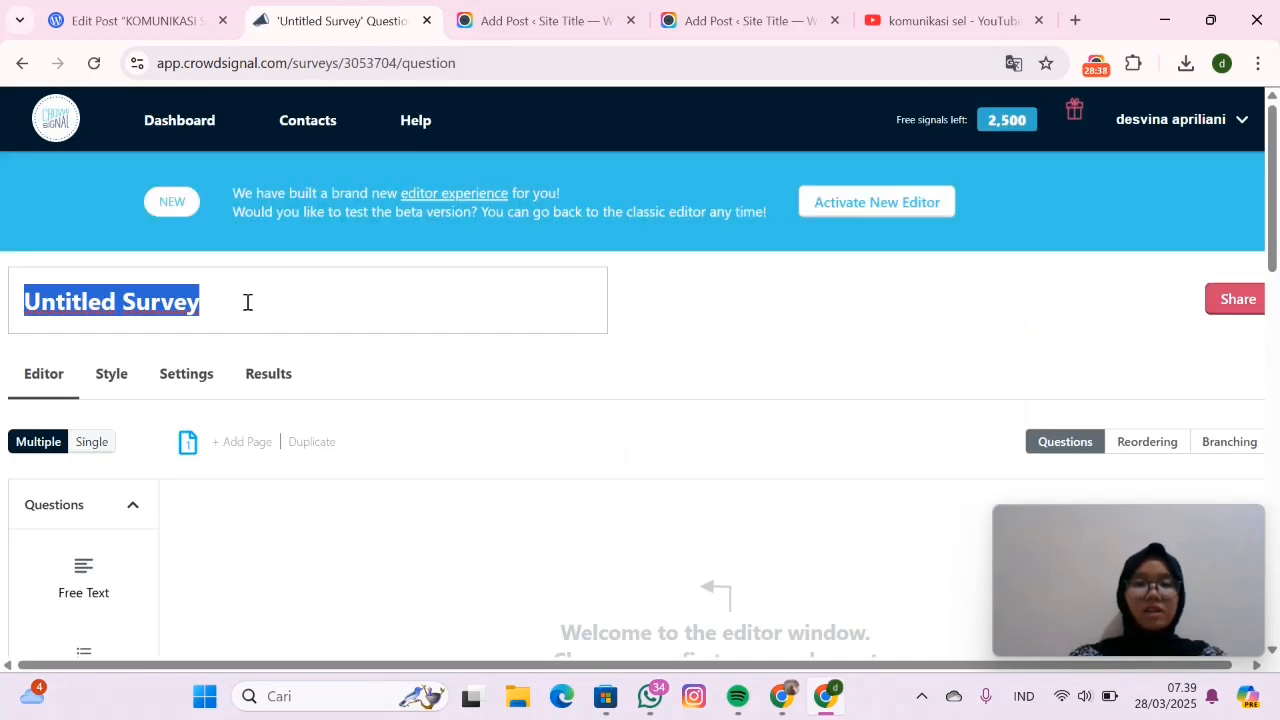
Step: Name the survey "Quiz 1" and add a second page to it
{"action": "key", "text": "BackSpace"}
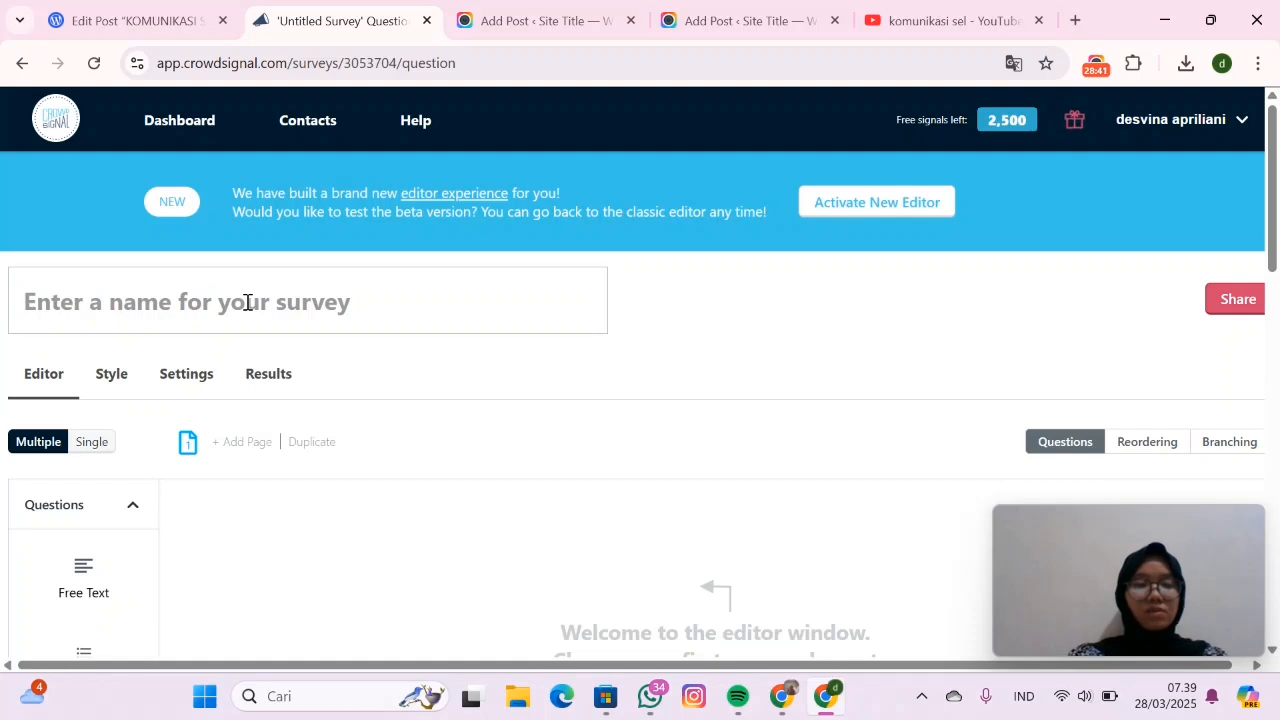
{"action": "type", "text": "Quiz 1"}
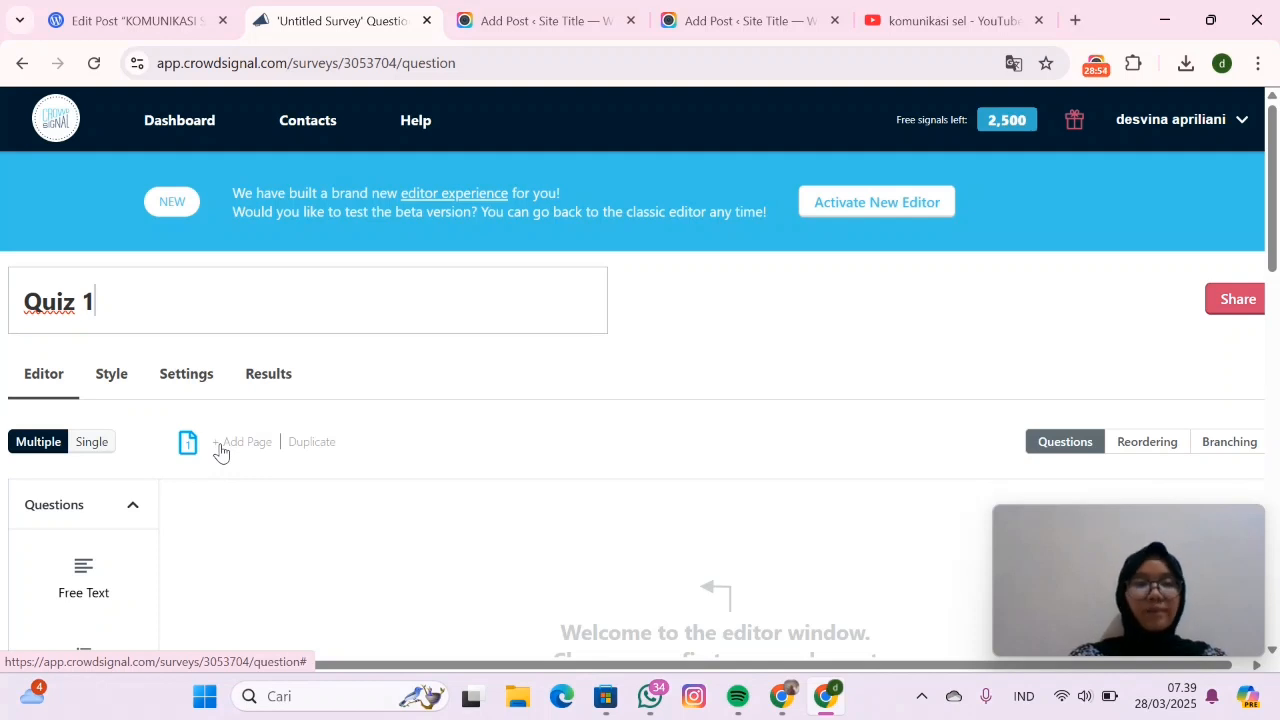
{"action": "left_click", "coordinate": [221, 448]}
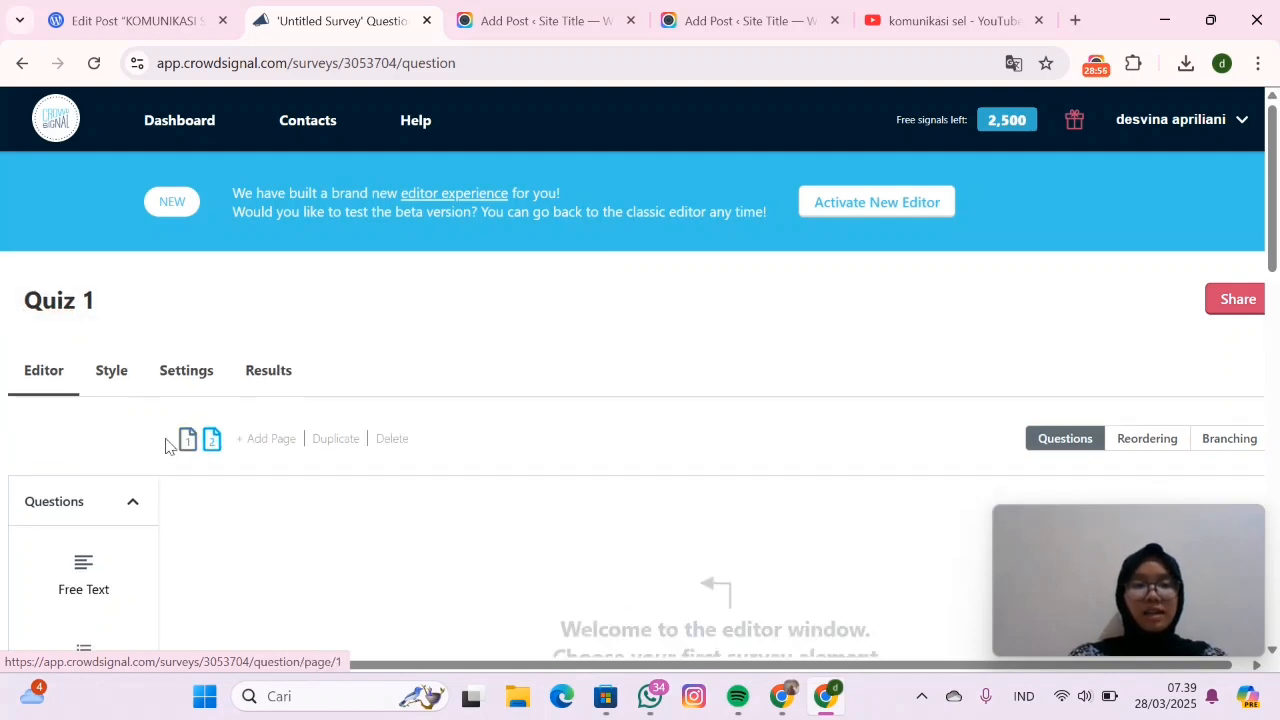
Step: Add a Name form field to page 1 of the survey with the question text "Nama Lengkap"
{"action": "scroll", "coordinate": [240, 500], "scroll_direction": "down", "scroll_amount": 2}
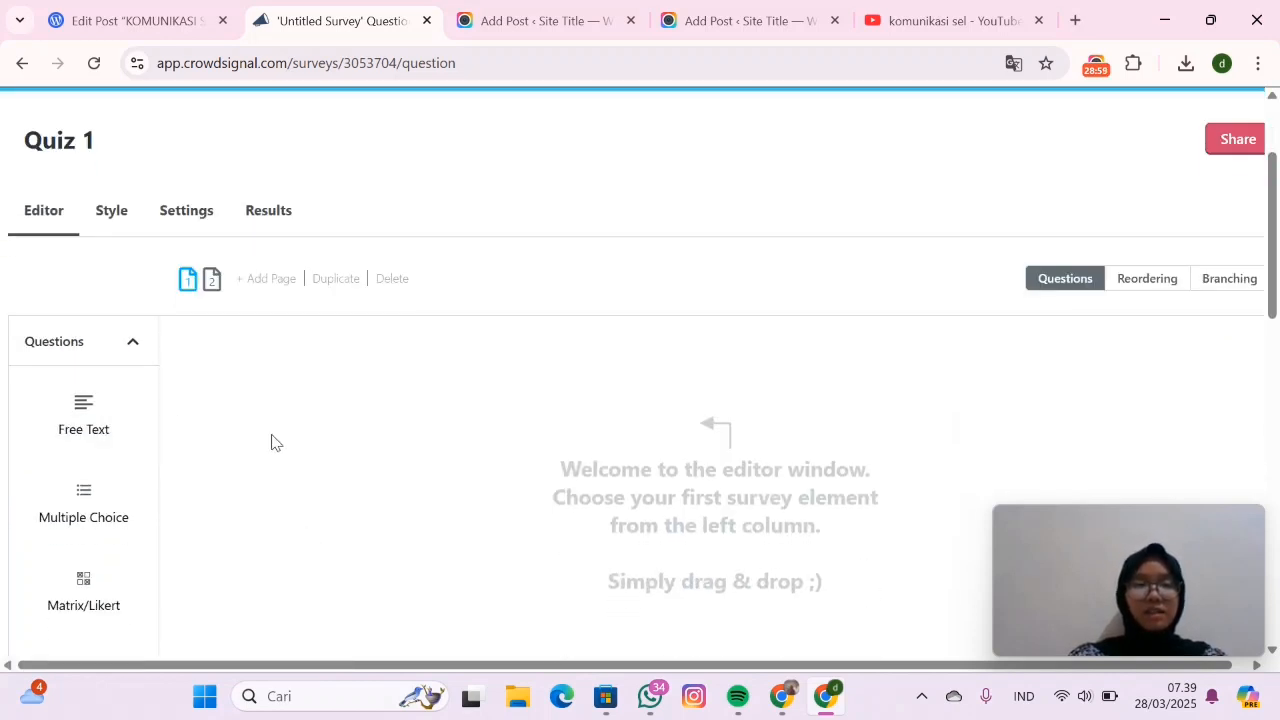
{"action": "scroll", "coordinate": [271, 440], "scroll_direction": "down", "scroll_amount": 1}
{"action": "scroll", "coordinate": [109, 409], "scroll_direction": "down", "scroll_amount": 1}
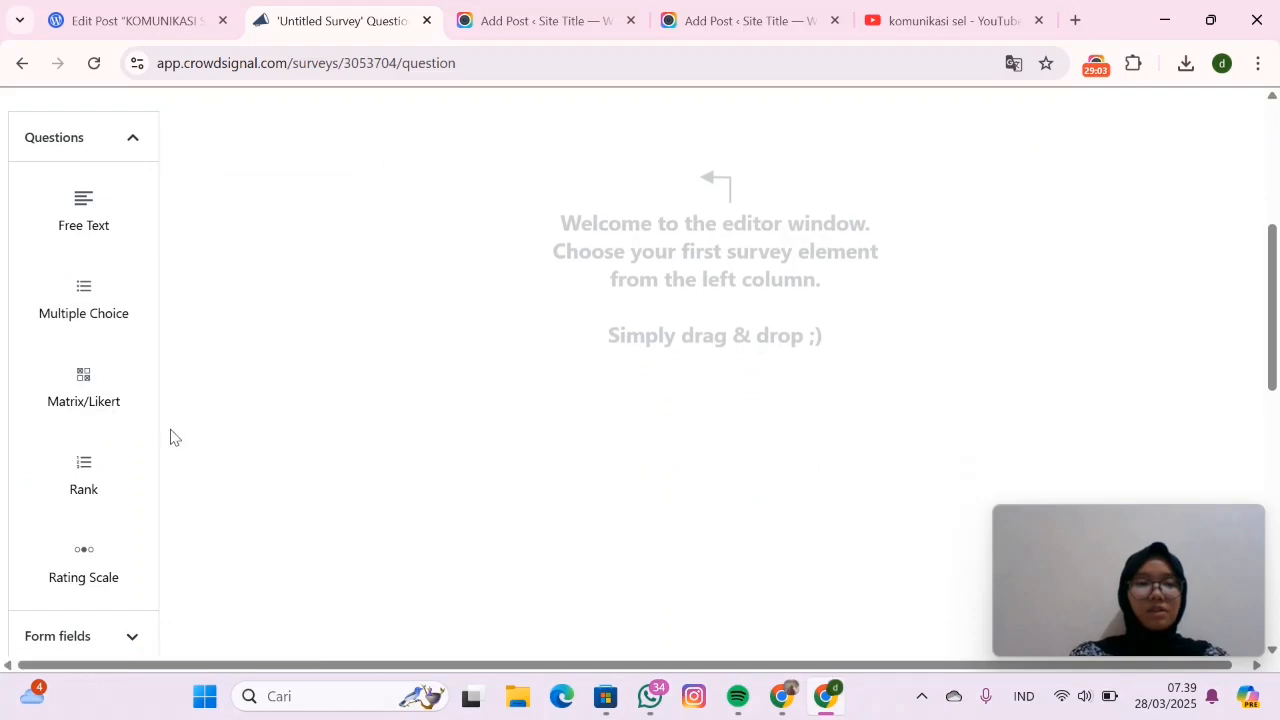
{"action": "scroll", "coordinate": [114, 420], "scroll_direction": "down", "scroll_amount": 2}
{"action": "left_click", "coordinate": [74, 638]}
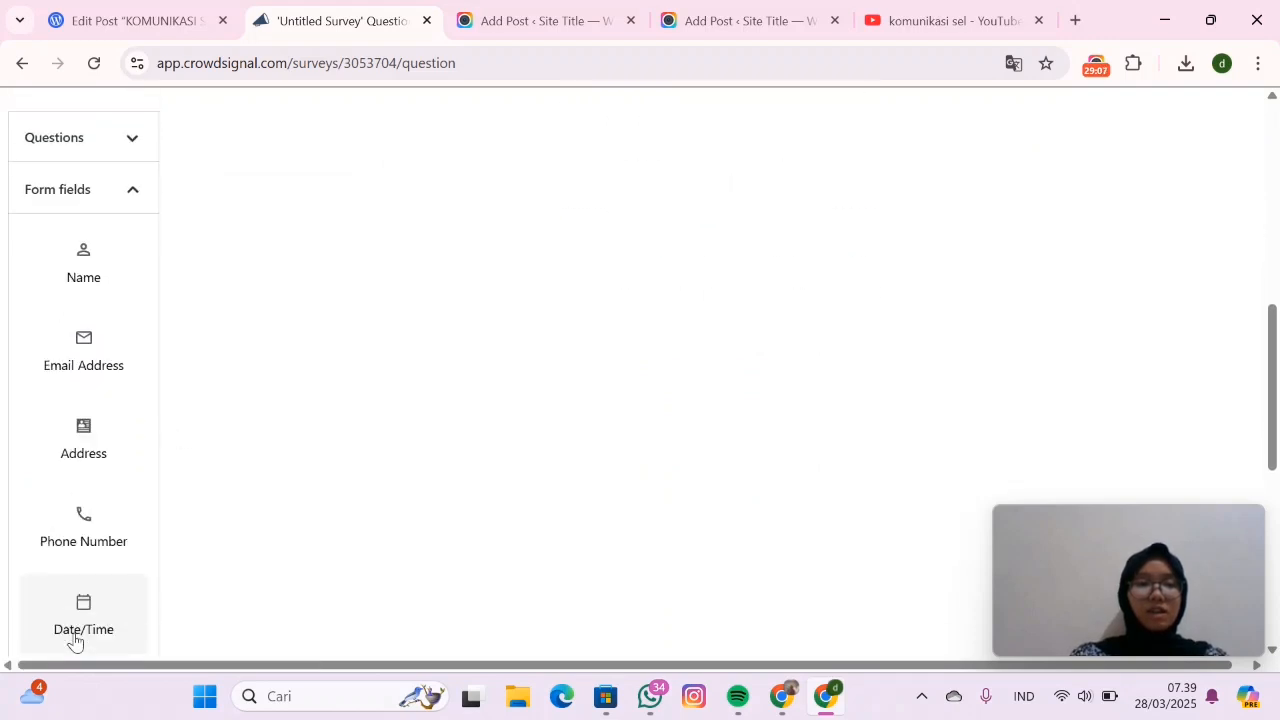
{"action": "scroll", "coordinate": [363, 233], "scroll_direction": "up", "scroll_amount": 4}
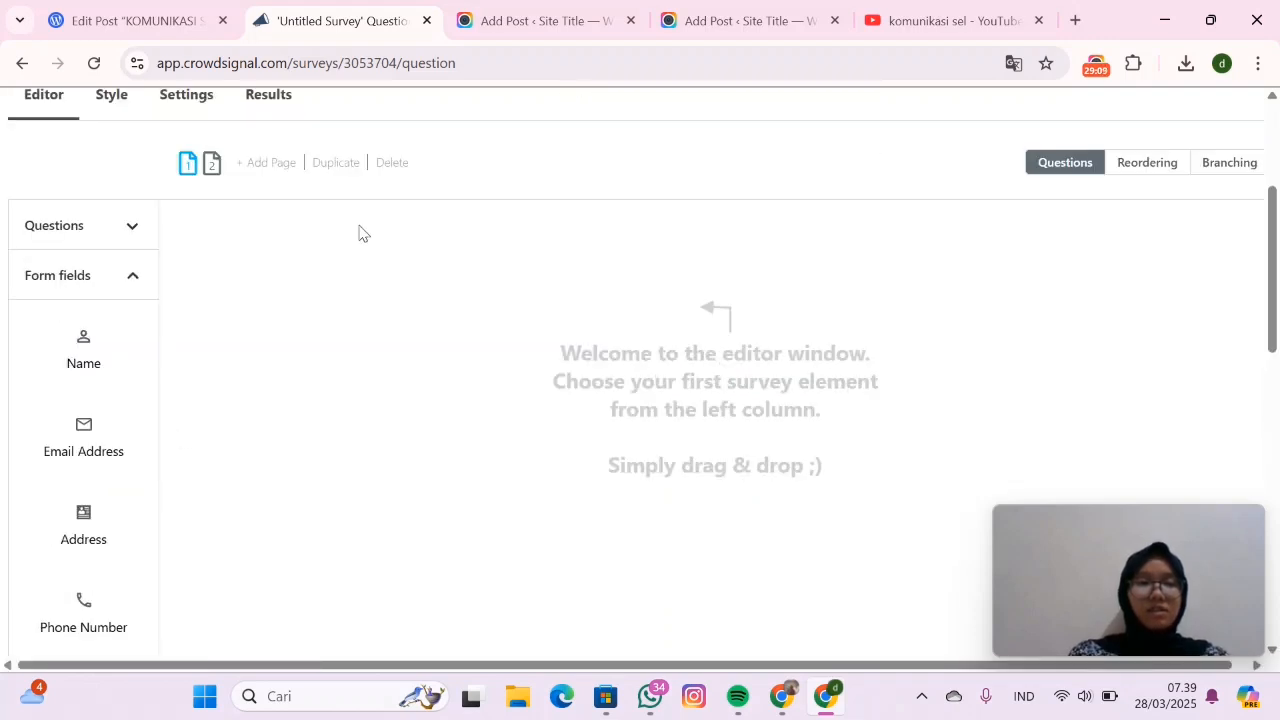
{"action": "left_click", "coordinate": [94, 341]}
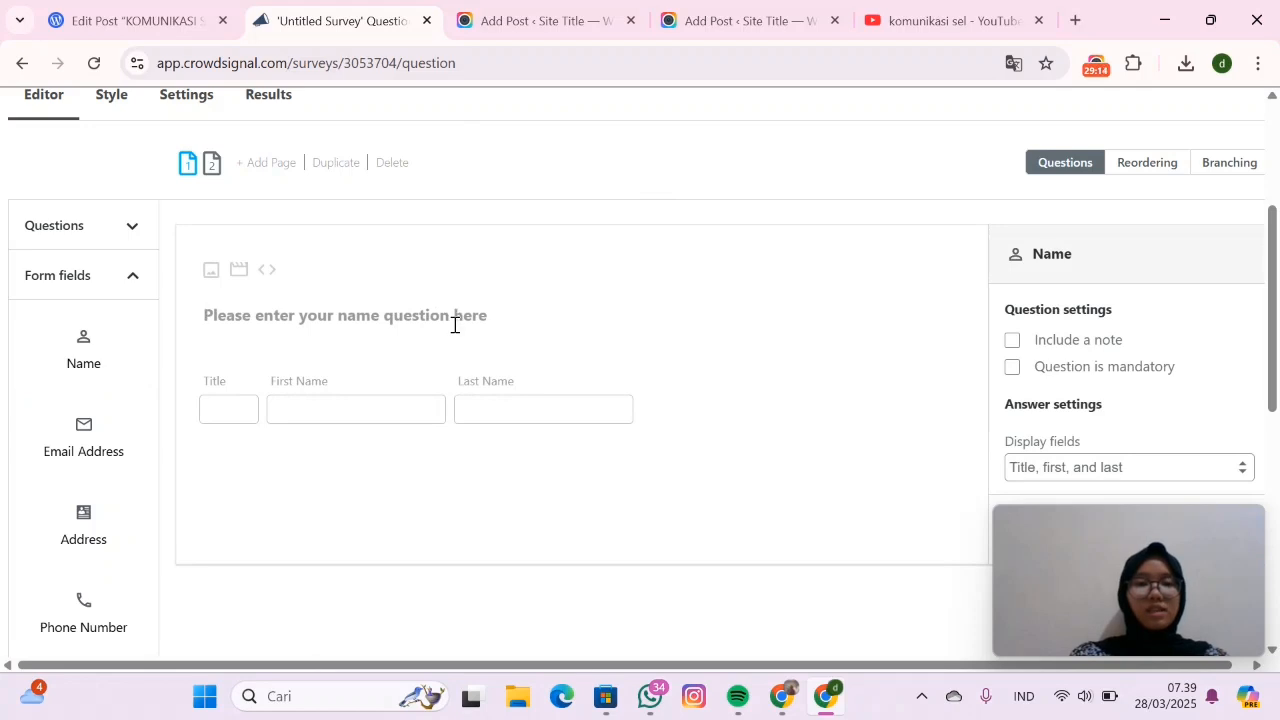
{"action": "type", "text": "Bi"}
{"action": "key", "text": "BackSpace"}
{"action": "key", "text": "BackSpace"}
{"action": "type", "text": "Nama Lengkap"}
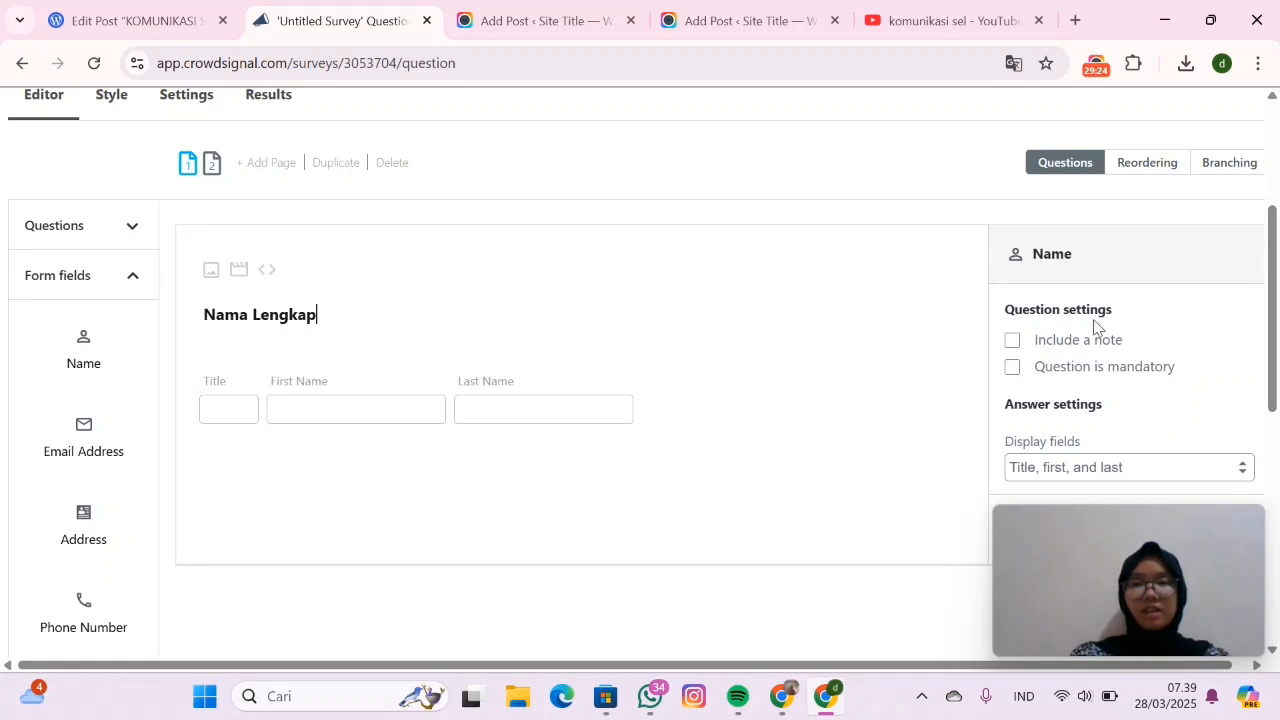
Step: Make the Nama Lengkap question mandatory, display only the first and last name fields, and save it
{"action": "left_click", "coordinate": [1015, 369]}
{"action": "scroll", "coordinate": [1149, 377], "scroll_direction": "down", "scroll_amount": 1}
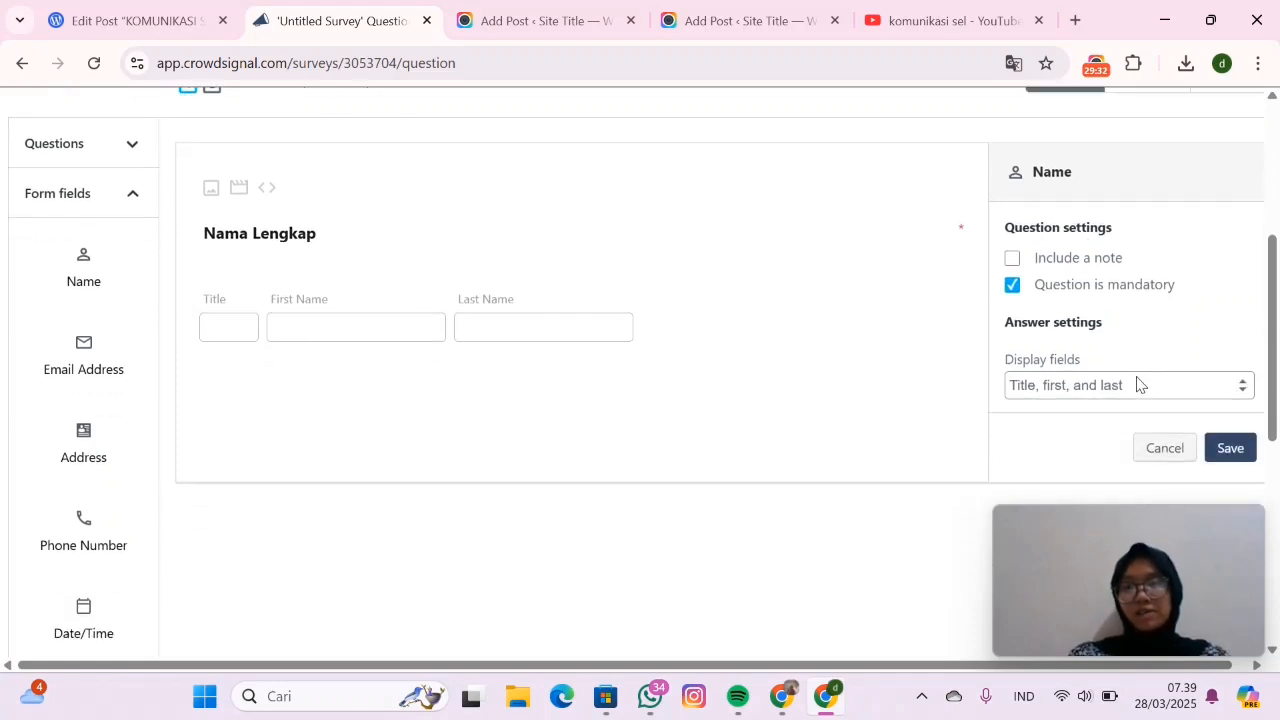
{"action": "left_click", "coordinate": [1137, 384]}
{"action": "left_click", "coordinate": [1080, 462]}
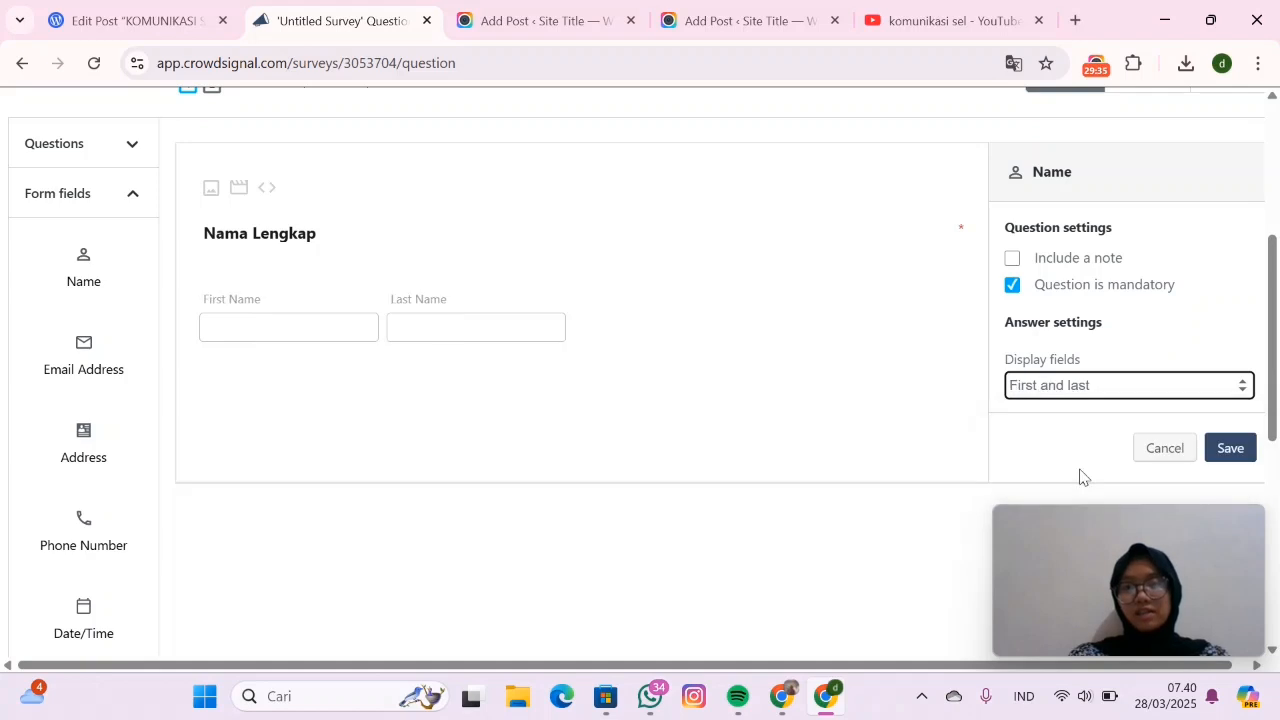
{"action": "left_click", "coordinate": [1232, 447]}
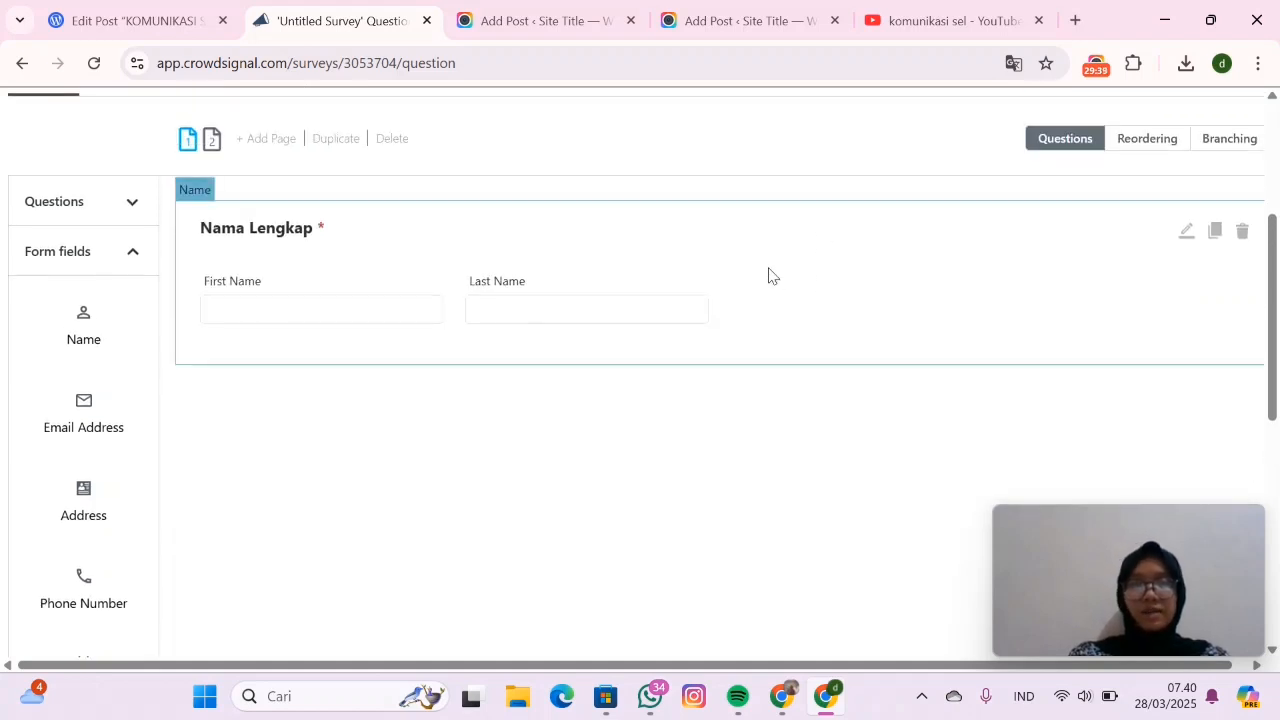
Step: Add a multiple choice question to page 2 with the text "Komunikasi sel adalah....,"
{"action": "scroll", "coordinate": [516, 333], "scroll_direction": "up", "scroll_amount": 2}
{"action": "left_click", "coordinate": [211, 254]}
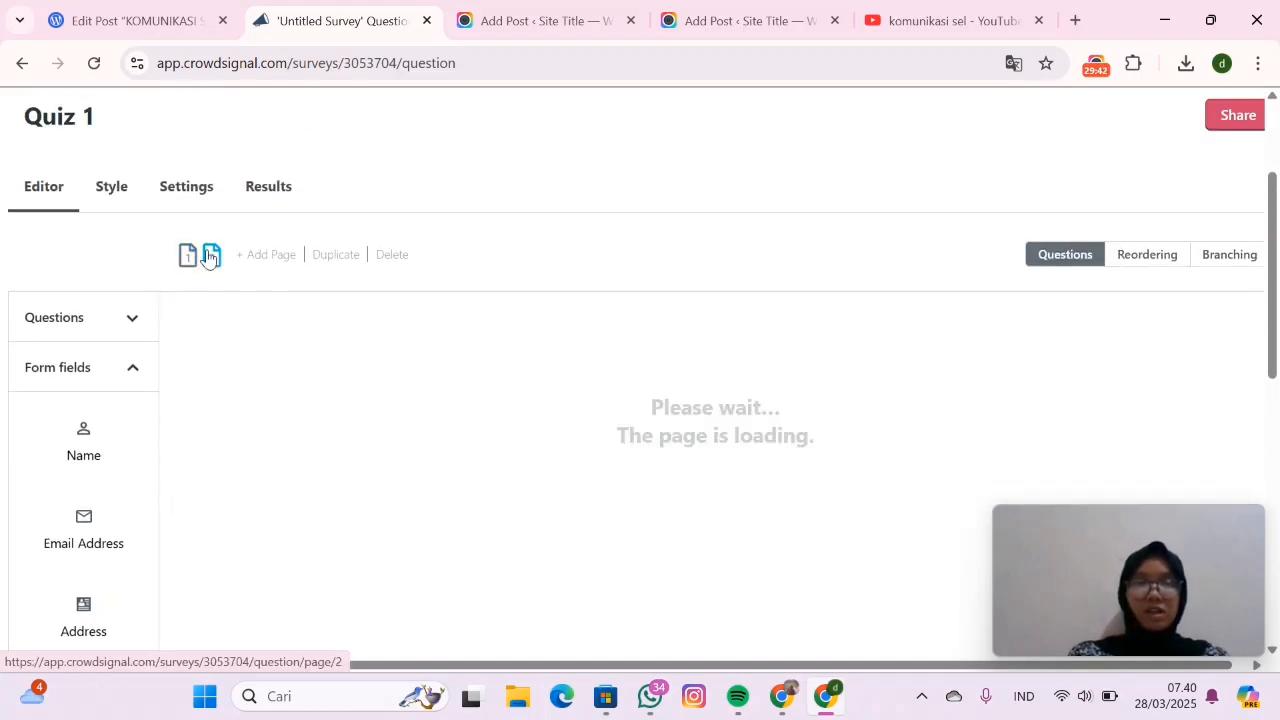
{"action": "left_click", "coordinate": [87, 320]}
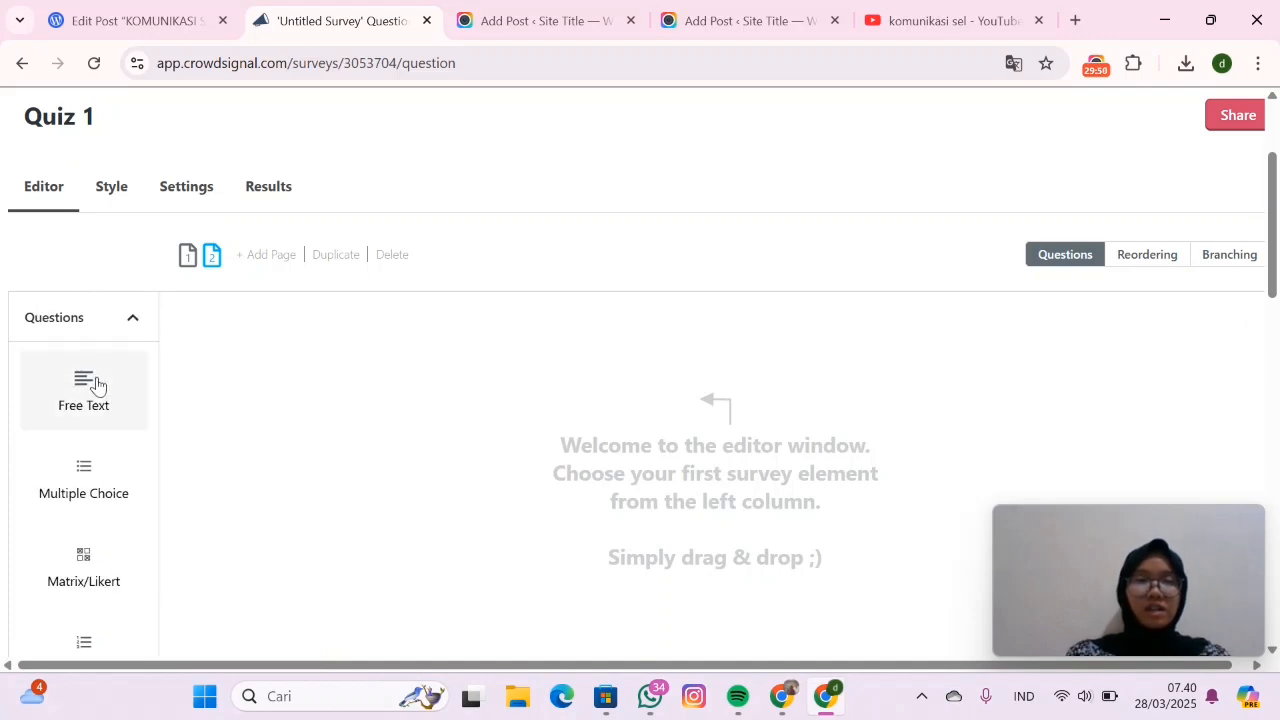
{"action": "left_click", "coordinate": [84, 482]}
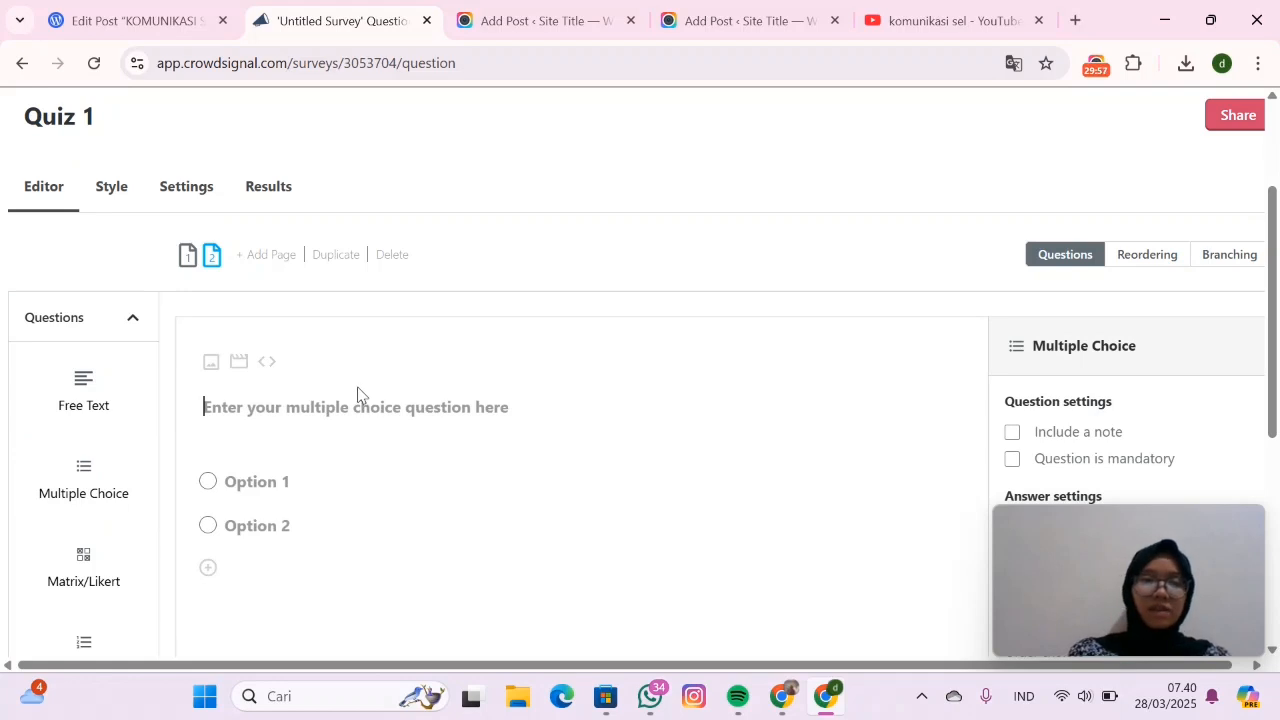
{"action": "left_click", "coordinate": [359, 399]}
{"action": "type", "text": "Komunikasi sel adalah....,"}
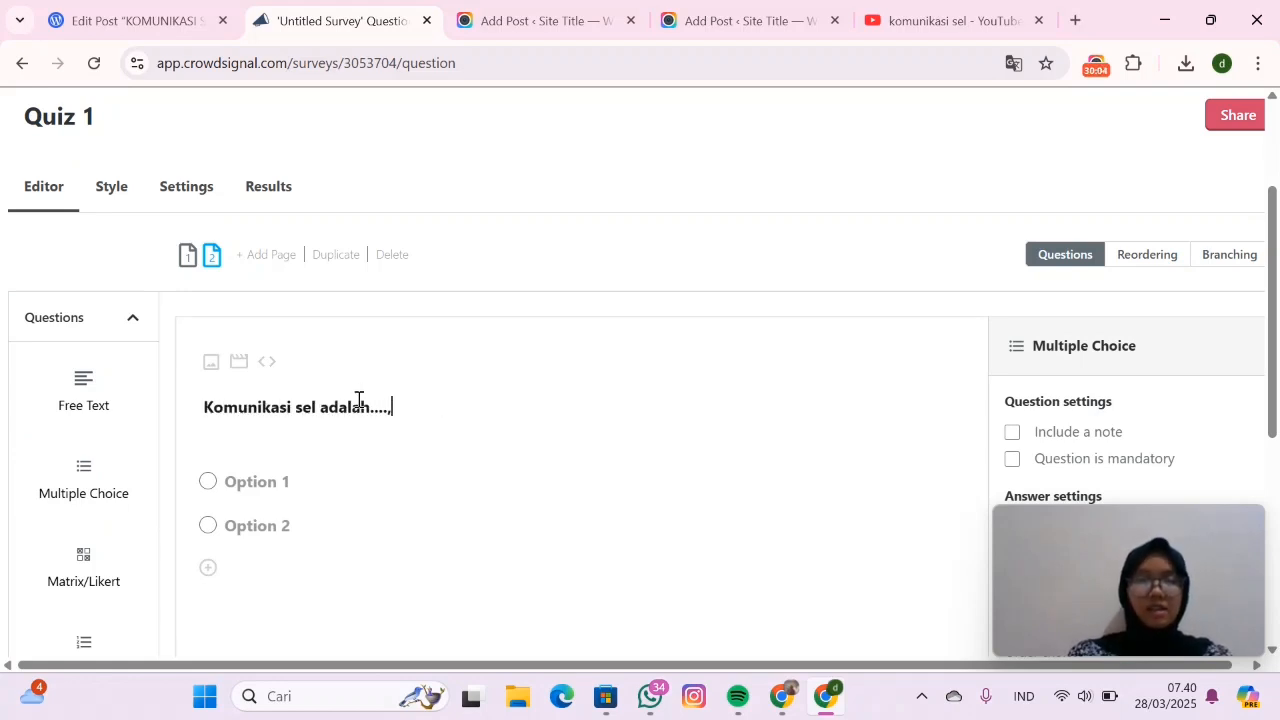
Step: Fill in the two answer options as "A. .." and "B. ..."
{"action": "type", "text": "A. .."}
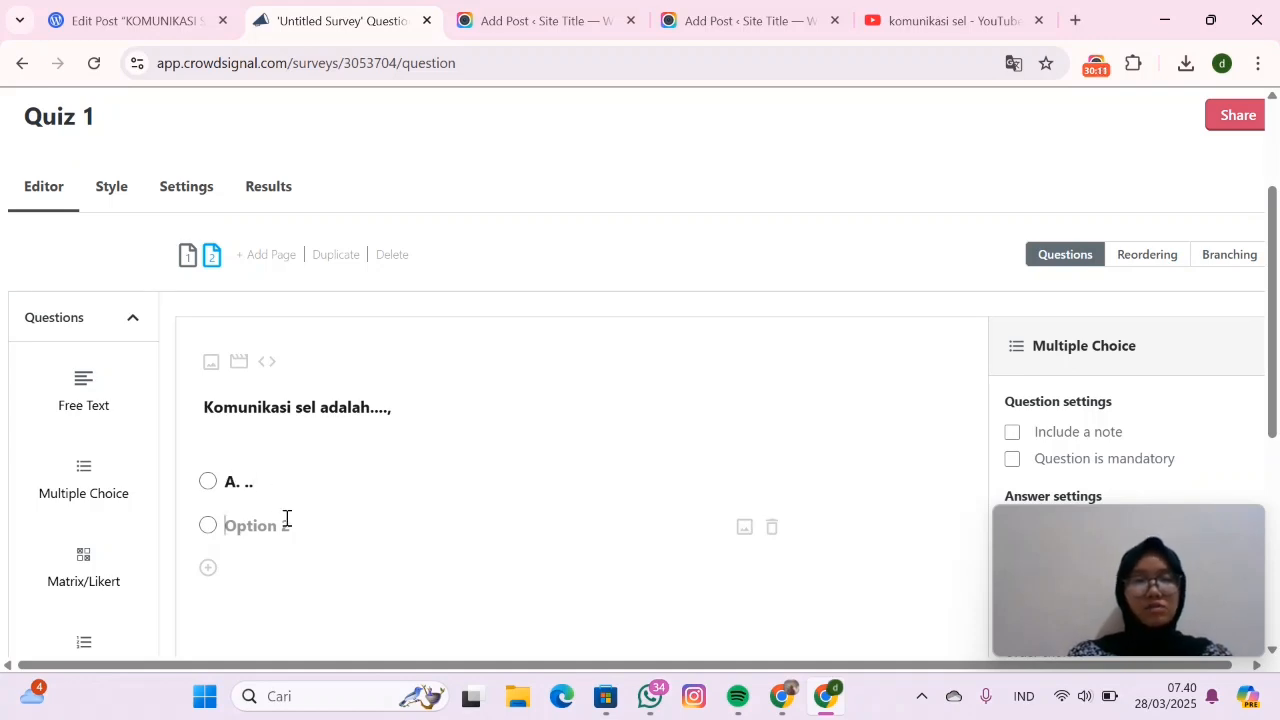
{"action": "left_click", "coordinate": [286, 520]}
{"action": "type", "text": "B. .."}
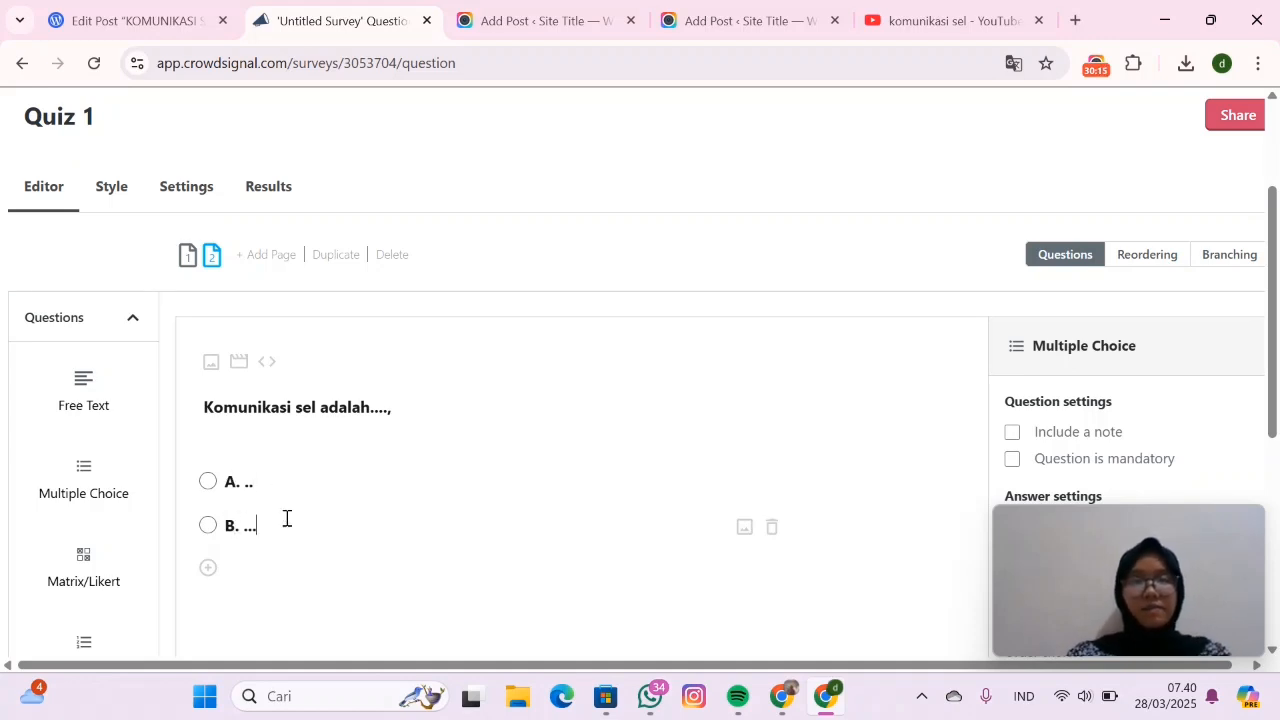
{"action": "type", "text": "."}
Step: Make the multiple choice question mandatory, order its choices A-Z, and save it
{"action": "scroll", "coordinate": [489, 380], "scroll_direction": "down", "scroll_amount": 2}
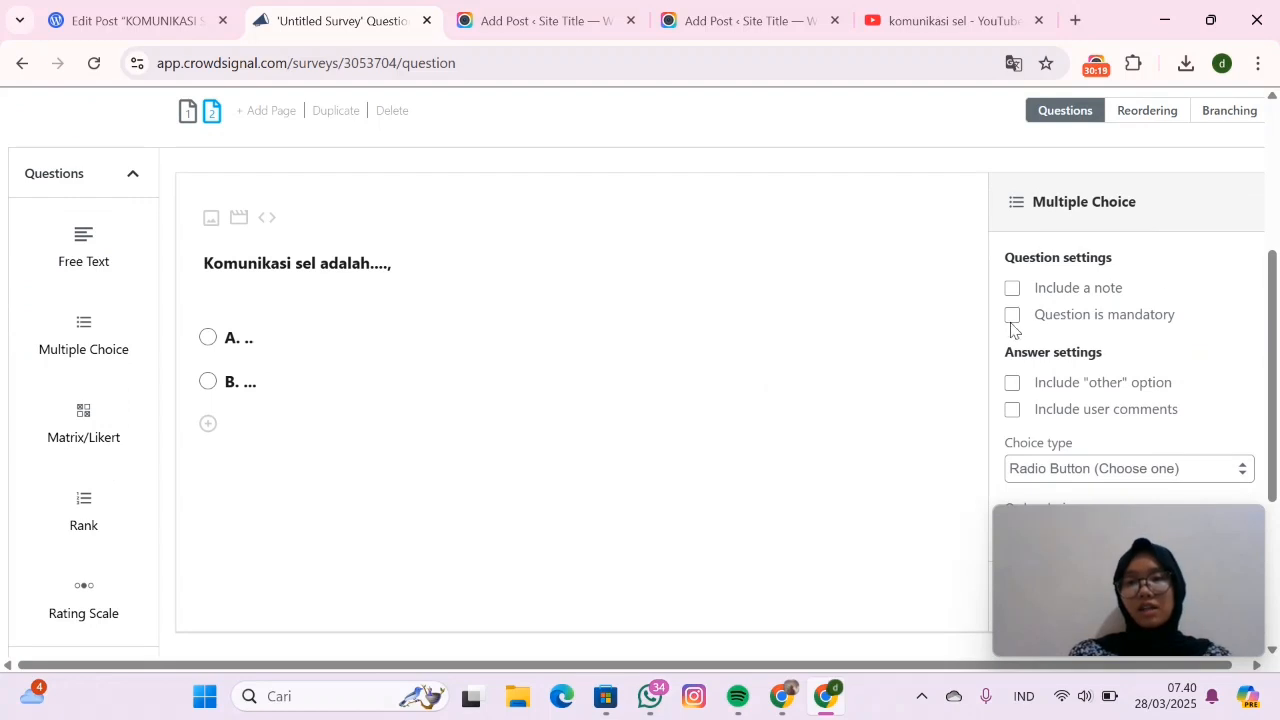
{"action": "scroll", "coordinate": [1157, 342], "scroll_direction": "down", "scroll_amount": 2}
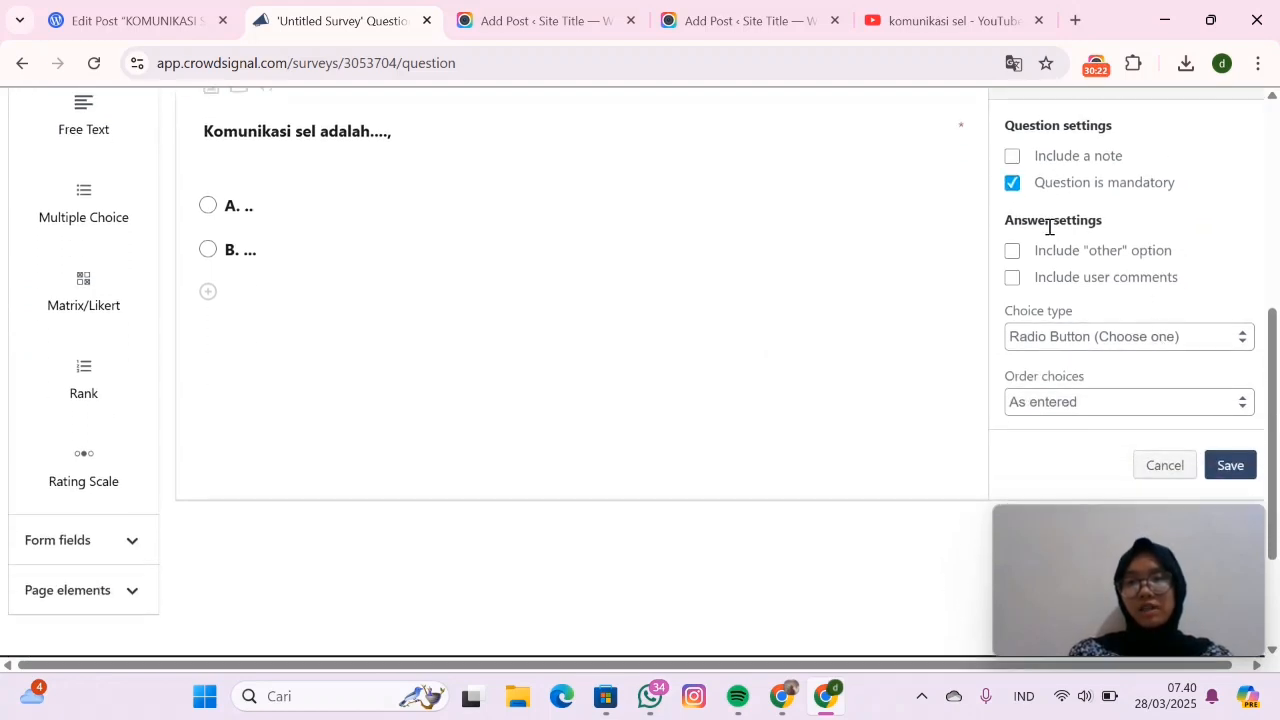
{"action": "left_click", "coordinate": [1148, 404]}
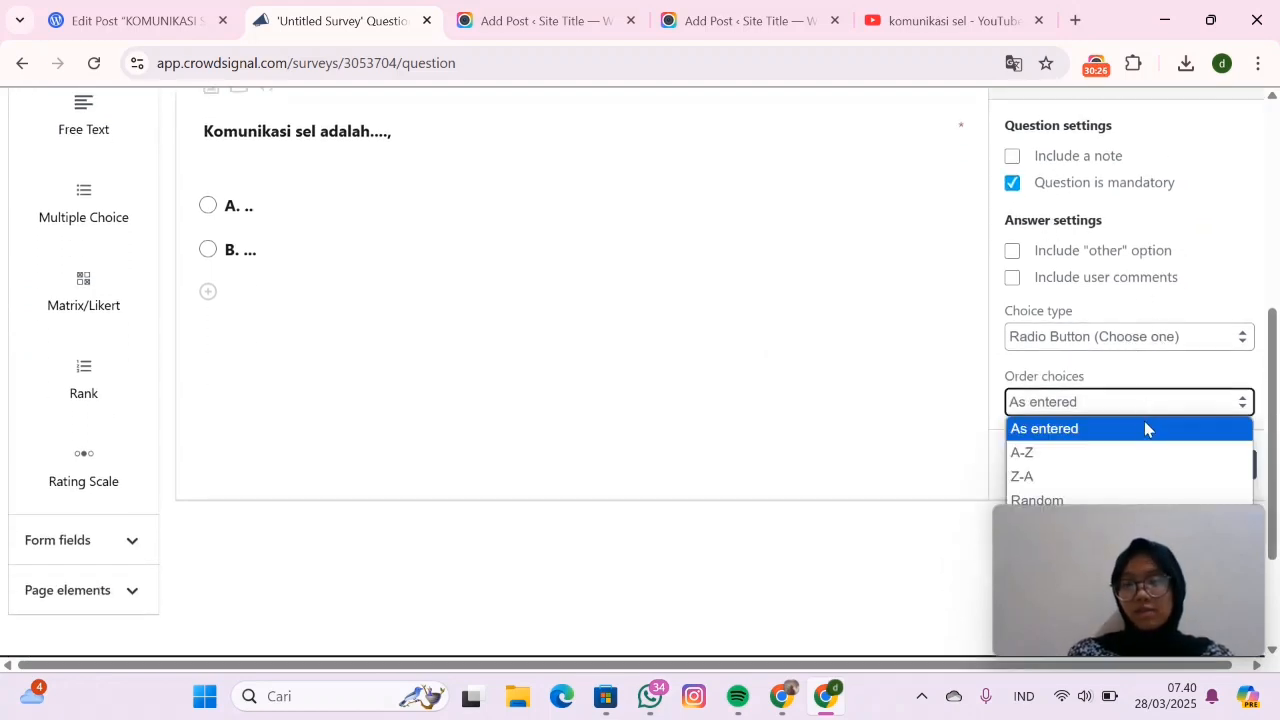
{"action": "left_click", "coordinate": [1140, 452]}
{"action": "scroll", "coordinate": [1140, 455], "scroll_direction": "down", "scroll_amount": 1}
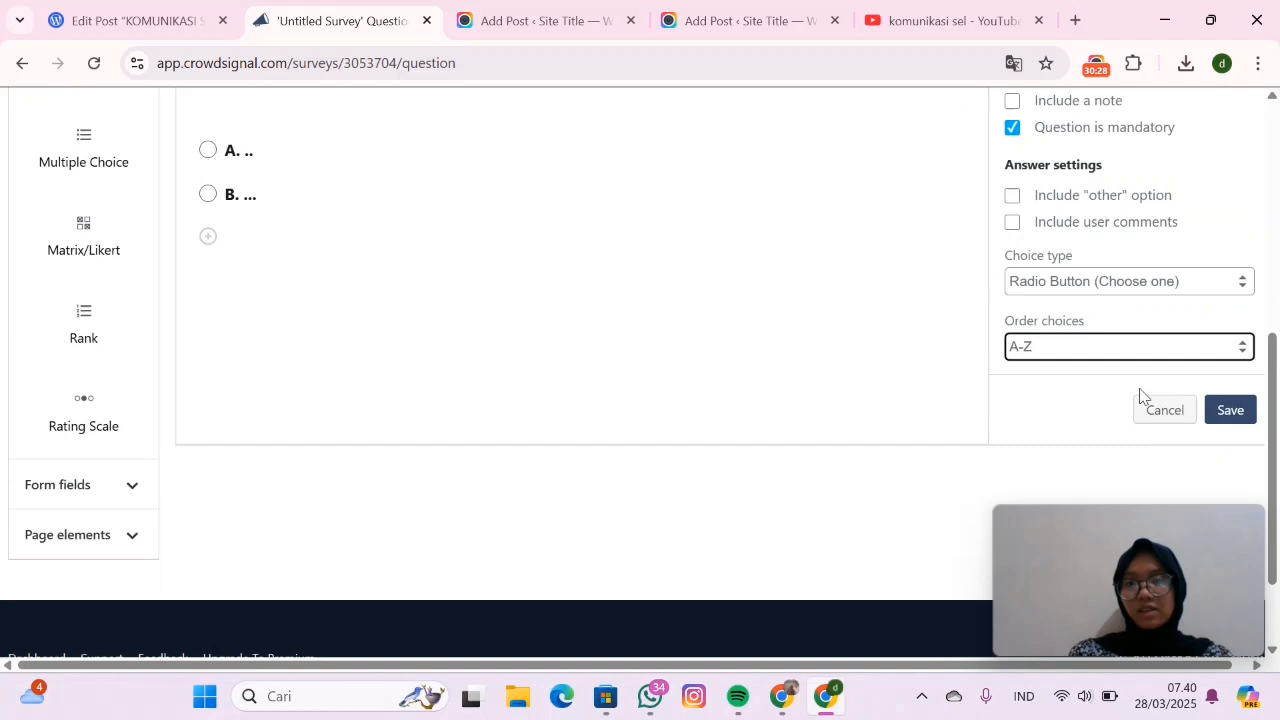
{"action": "left_click", "coordinate": [1230, 407]}
{"action": "scroll", "coordinate": [1074, 229], "scroll_direction": "up", "scroll_amount": 1}
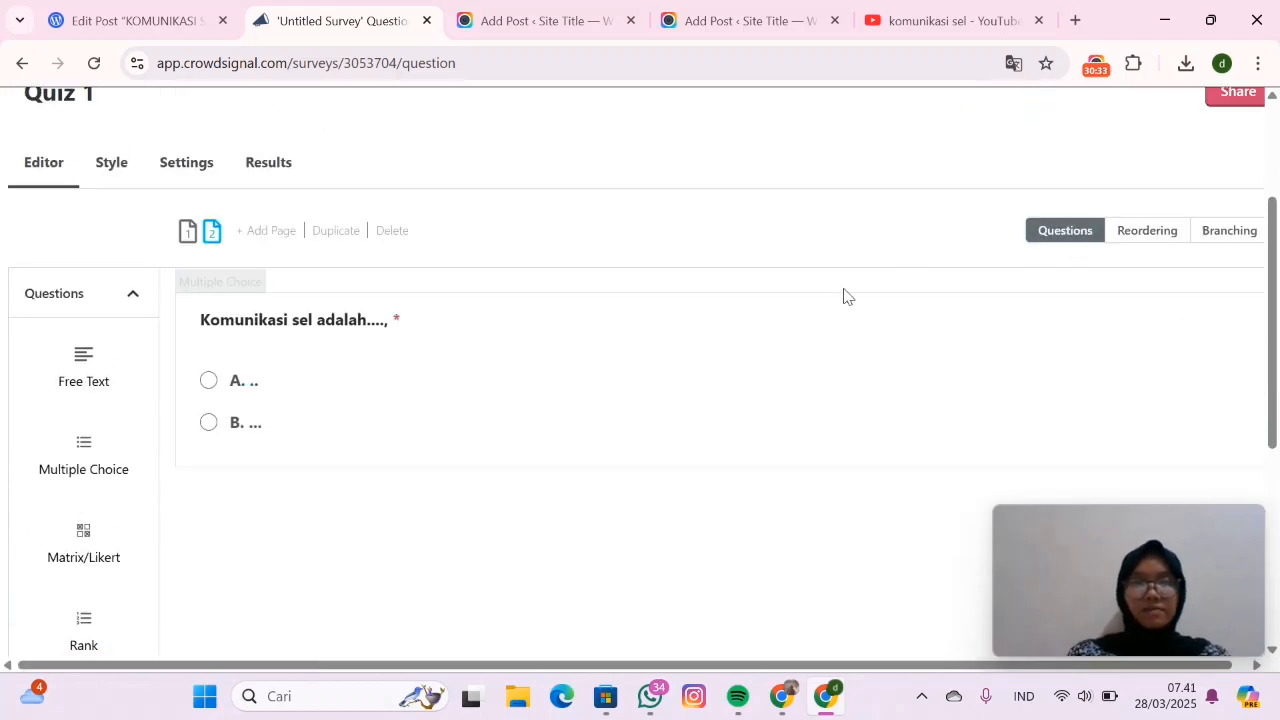
Step: Open the Header/Footer section of the Quiz 1 survey's settings
{"action": "scroll", "coordinate": [843, 295], "scroll_direction": "down", "scroll_amount": 1}
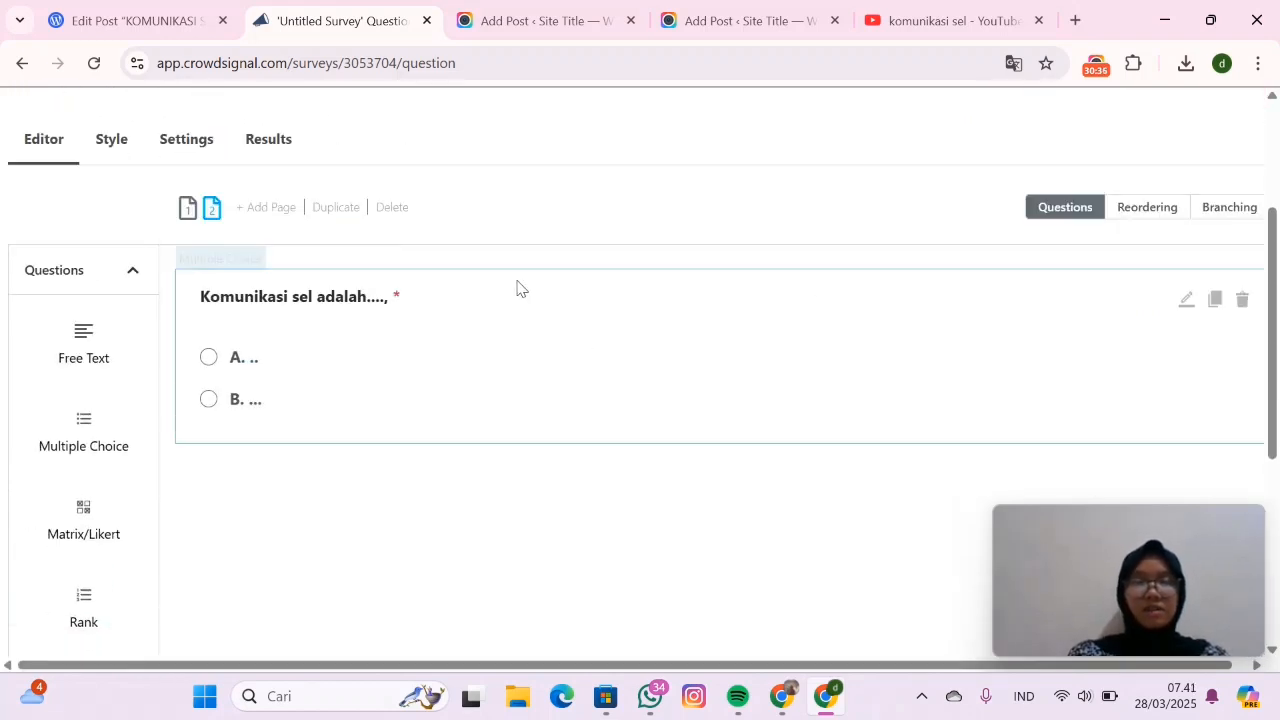
{"action": "scroll", "coordinate": [517, 286], "scroll_direction": "up", "scroll_amount": 1}
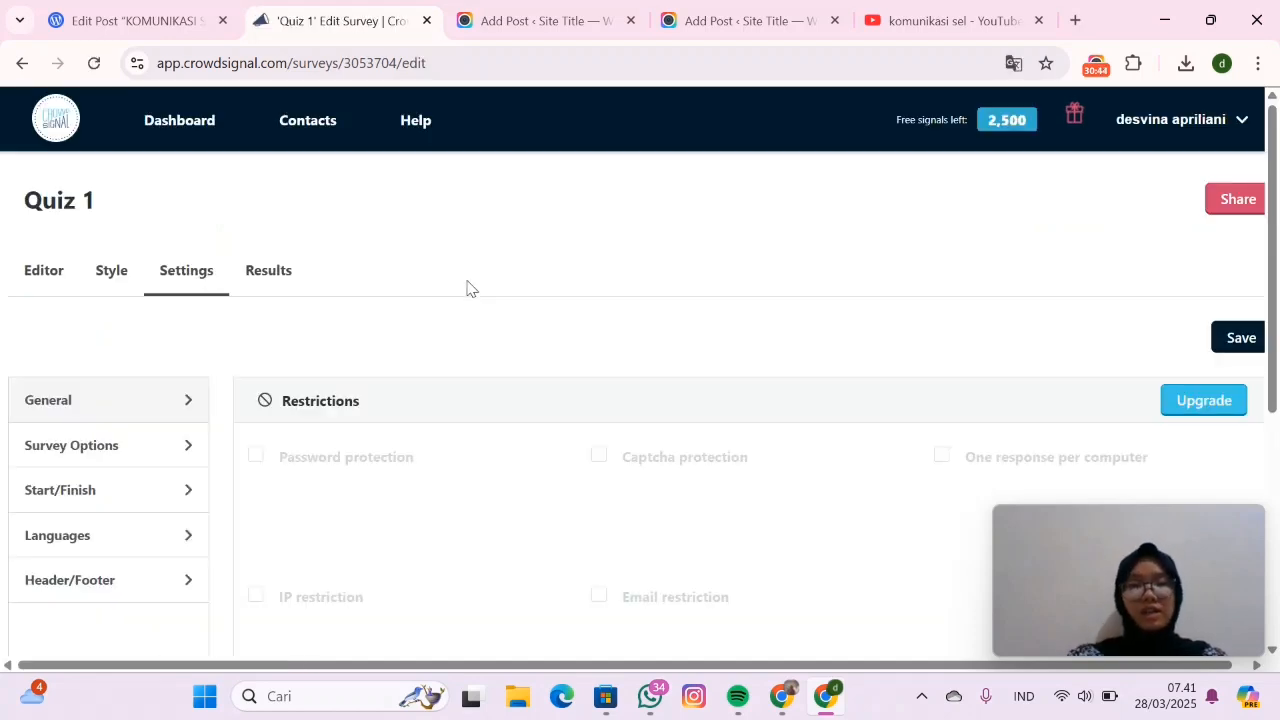
{"action": "scroll", "coordinate": [403, 371], "scroll_direction": "down", "scroll_amount": 2}
{"action": "left_click", "coordinate": [149, 432]}
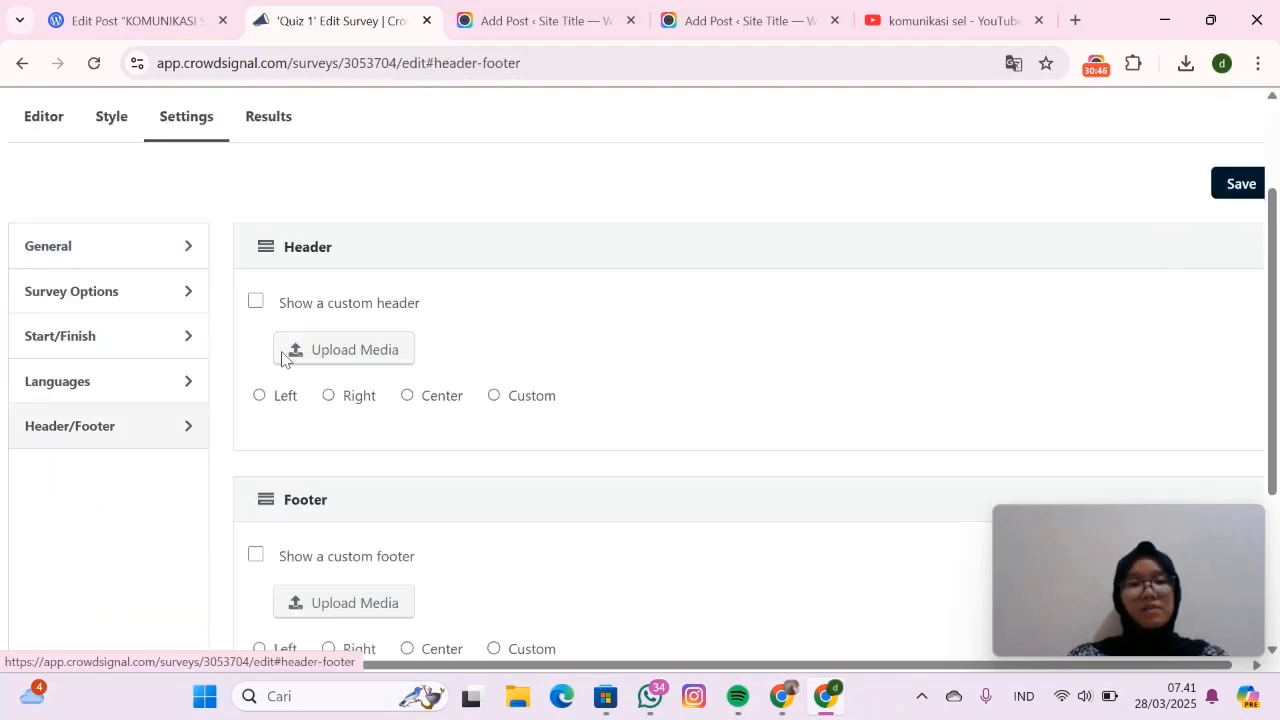
Step: Upload QUIZ 1.jpg from the Unduhan folder as the Quiz 1 survey's custom header image
{"action": "left_click", "coordinate": [395, 350]}
{"action": "left_click", "coordinate": [554, 433]}
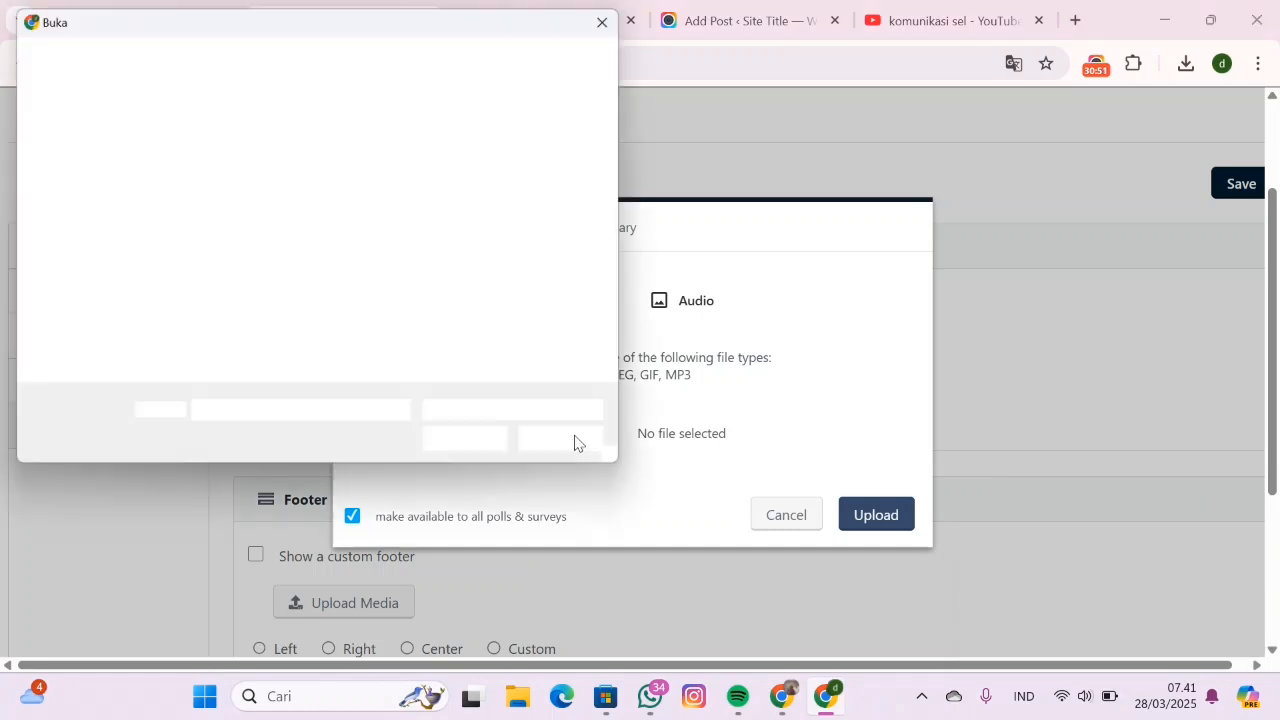
{"action": "scroll", "coordinate": [390, 310], "scroll_direction": "down", "scroll_amount": 3}
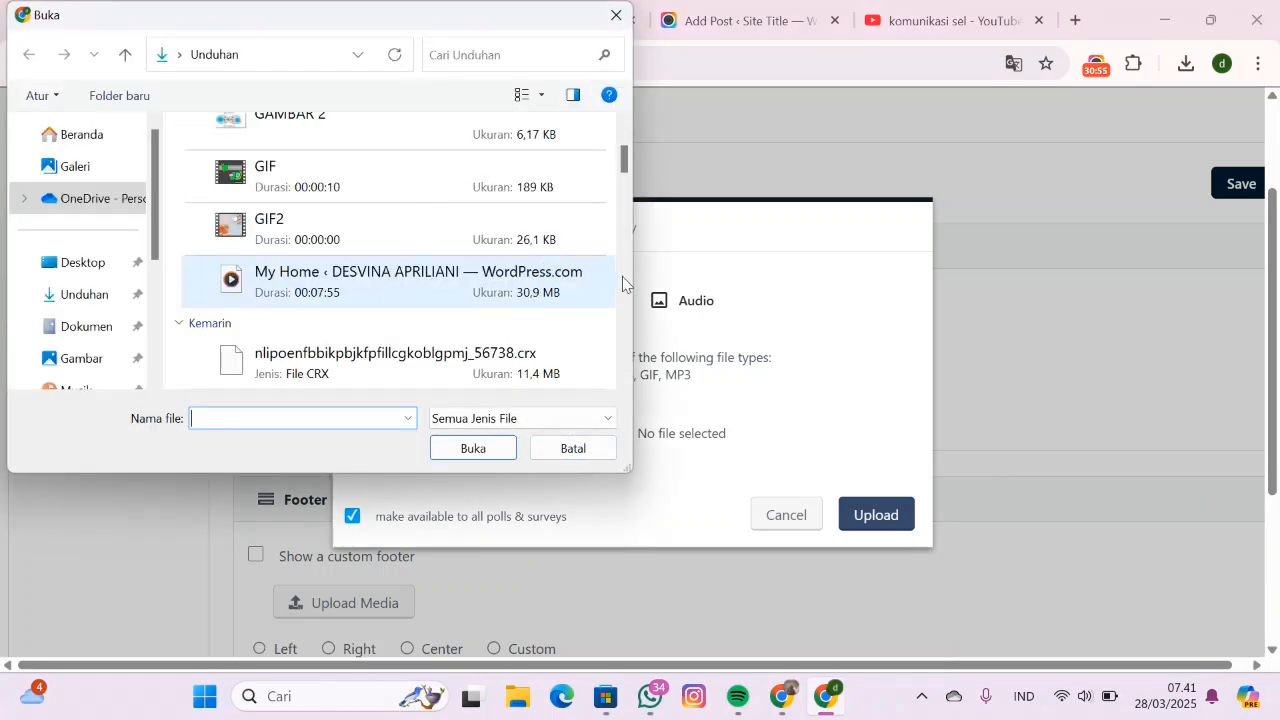
{"action": "scroll", "coordinate": [586, 257], "scroll_direction": "down", "scroll_amount": 10}
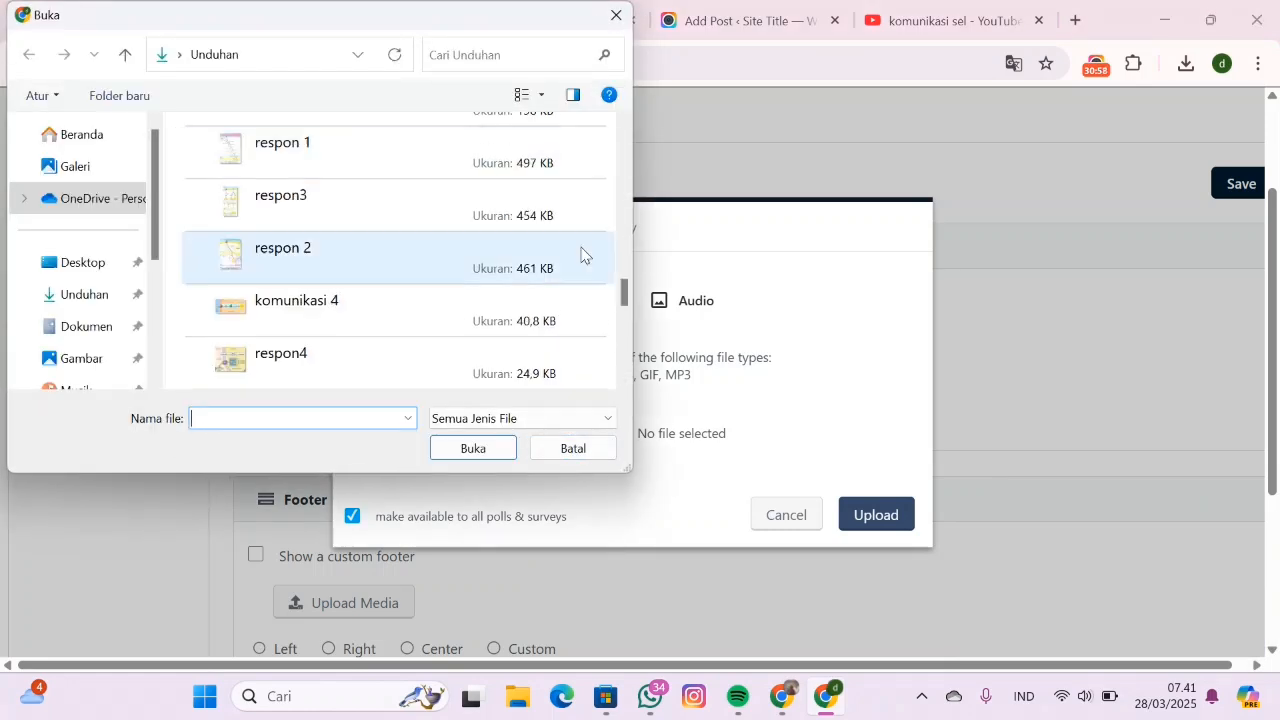
{"action": "scroll", "coordinate": [493, 243], "scroll_direction": "up", "scroll_amount": 6}
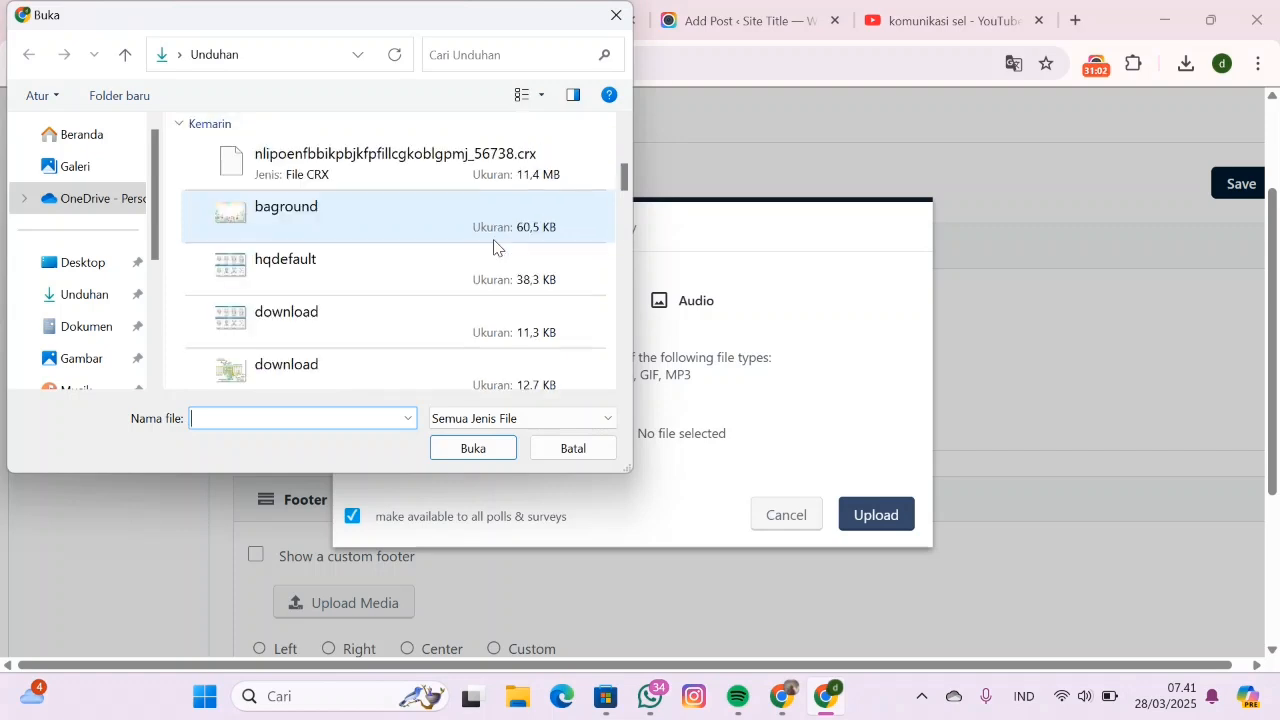
{"action": "scroll", "coordinate": [493, 243], "scroll_direction": "down", "scroll_amount": 4}
{"action": "left_click", "coordinate": [479, 279]}
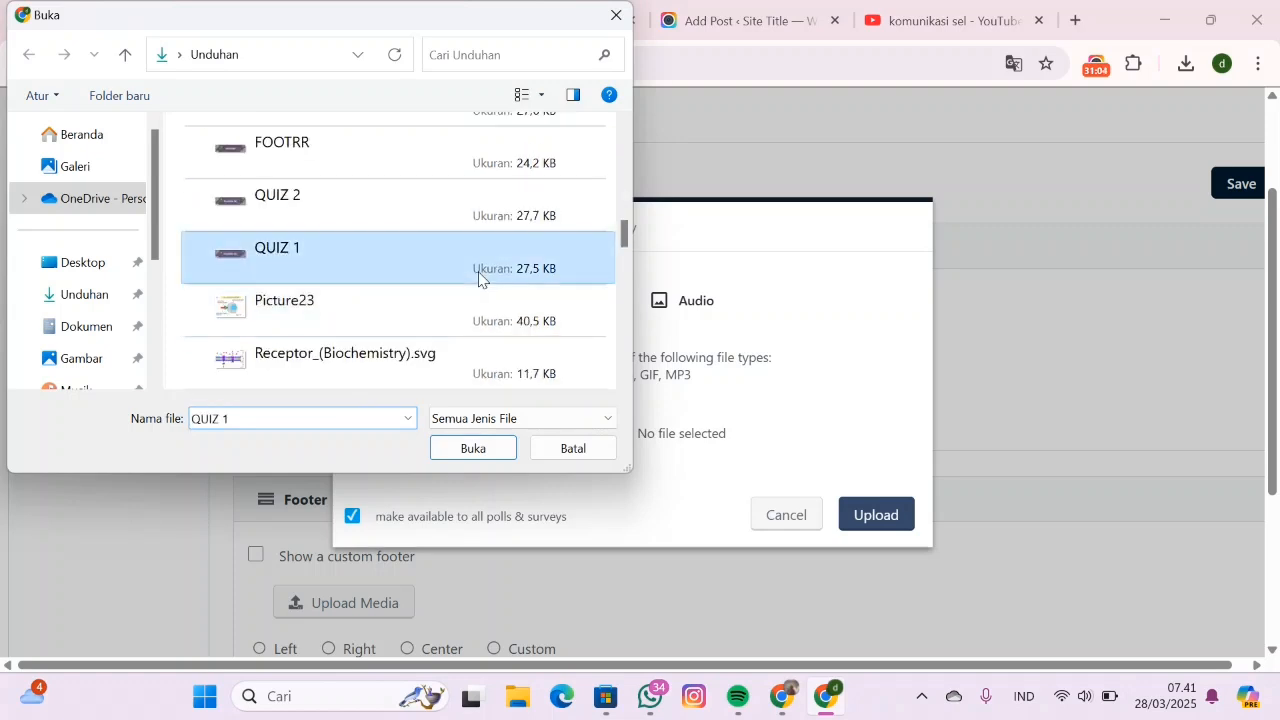
{"action": "left_click", "coordinate": [473, 449]}
{"action": "left_click", "coordinate": [871, 516]}
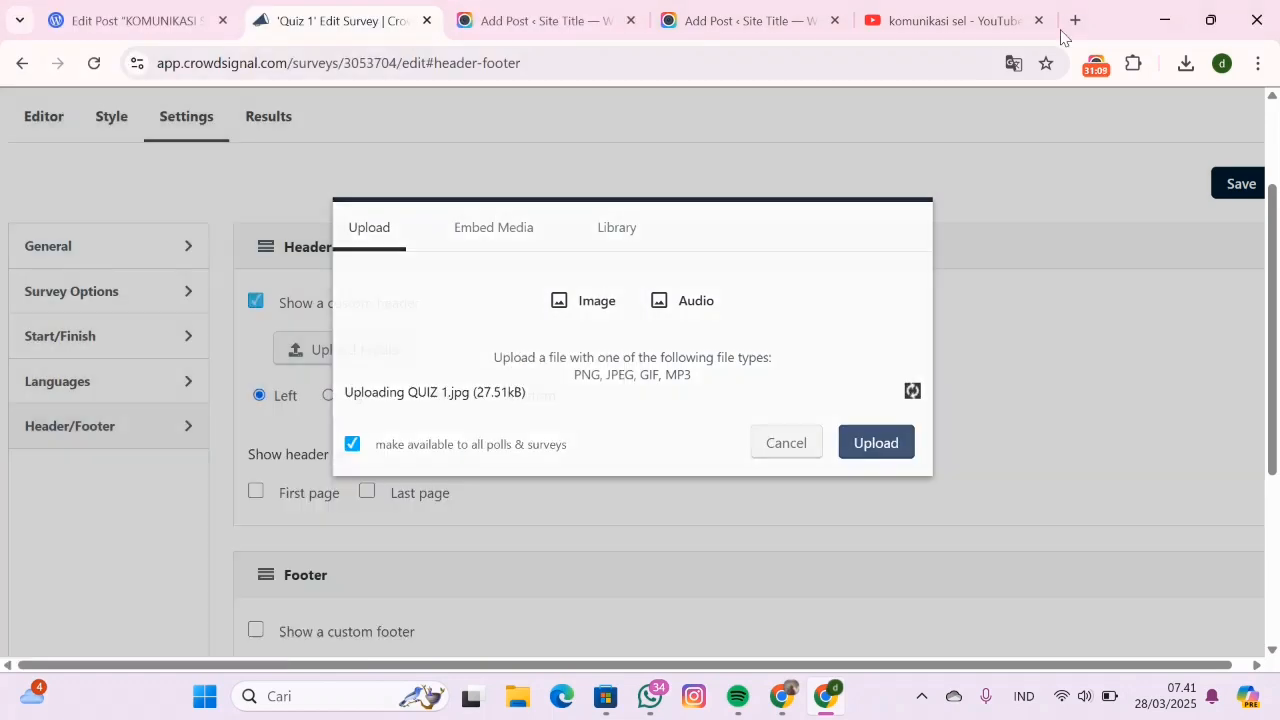
{"action": "left_click", "coordinate": [1096, 63]}
{"action": "left_click", "coordinate": [975, 108]}
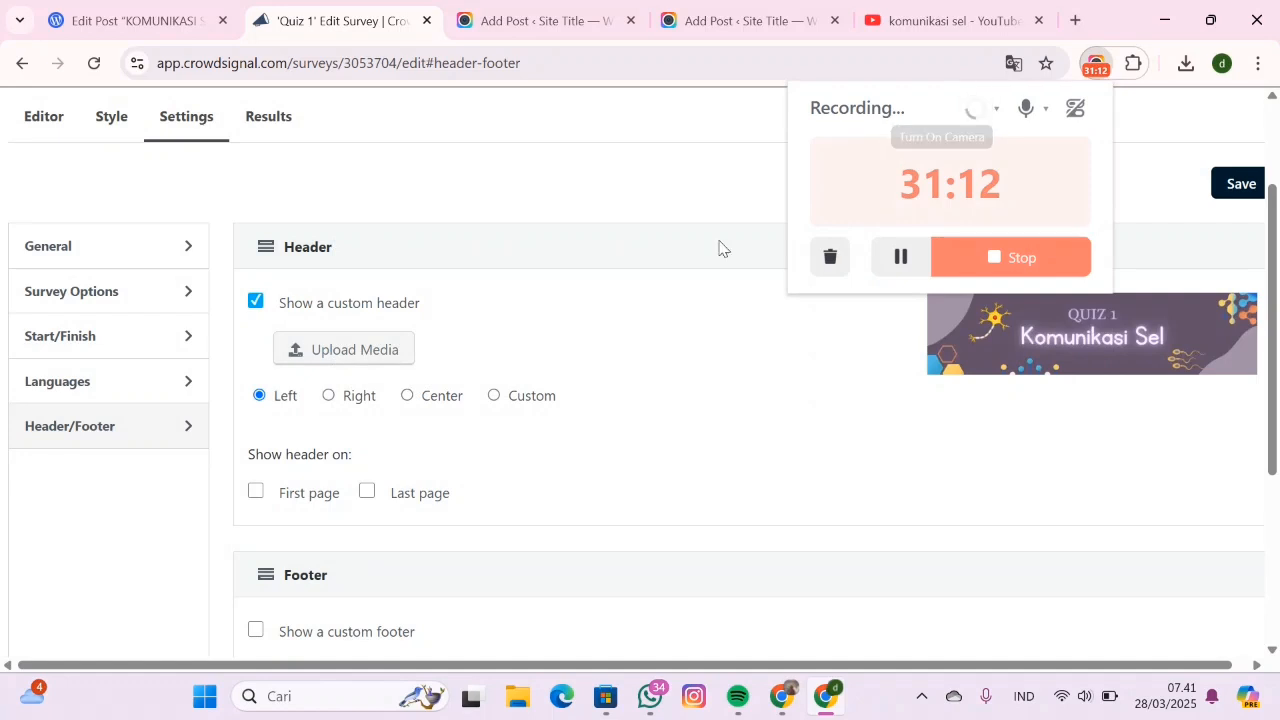
Step: Show the custom header on both the first page and the last page of the survey
{"action": "scroll", "coordinate": [590, 352], "scroll_direction": "down", "scroll_amount": 1}
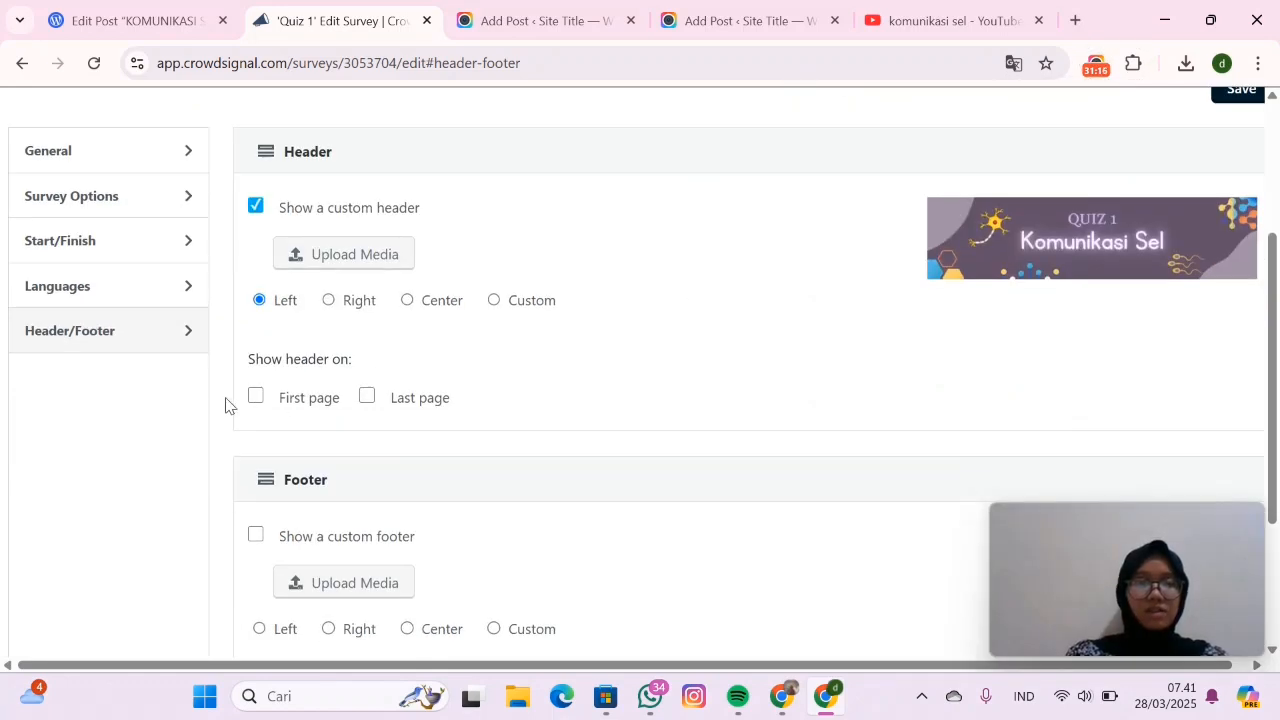
{"action": "scroll", "coordinate": [456, 440], "scroll_direction": "down", "scroll_amount": 1}
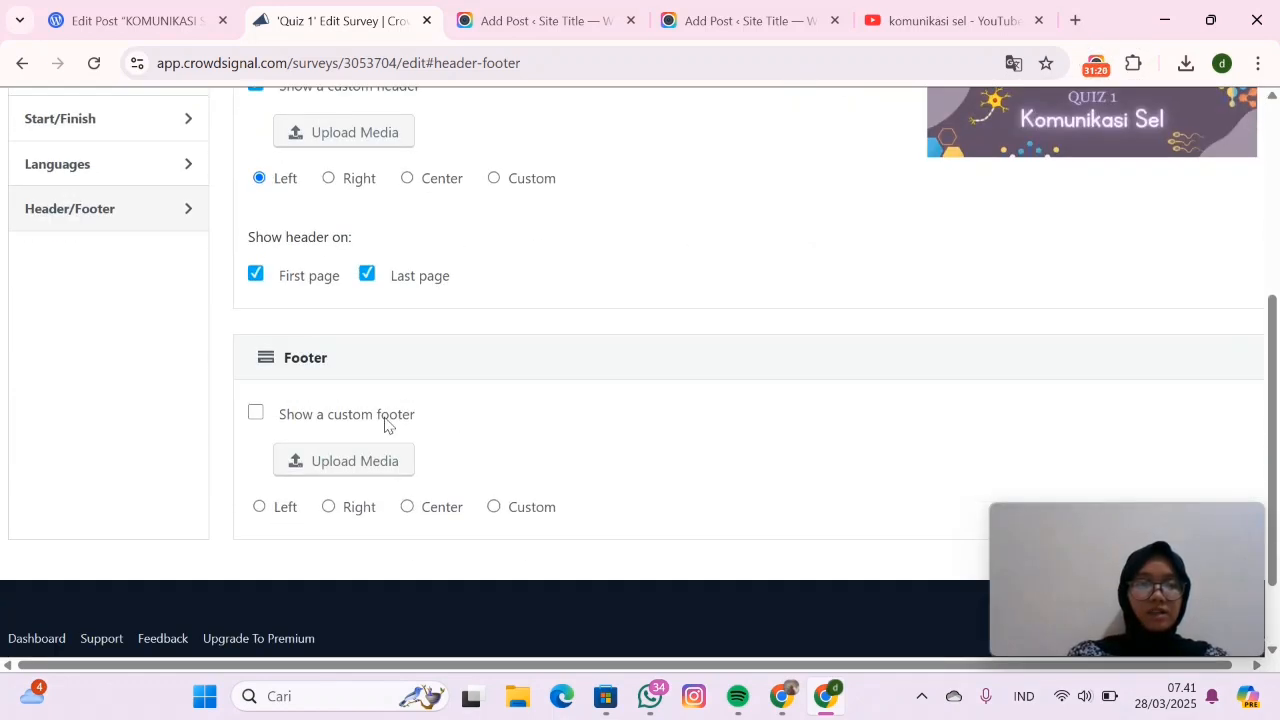
Step: Upload FOOTRR.jpg from the Unduhan folder as the survey's custom footer image
{"action": "left_click", "coordinate": [349, 458]}
{"action": "left_click", "coordinate": [556, 434]}
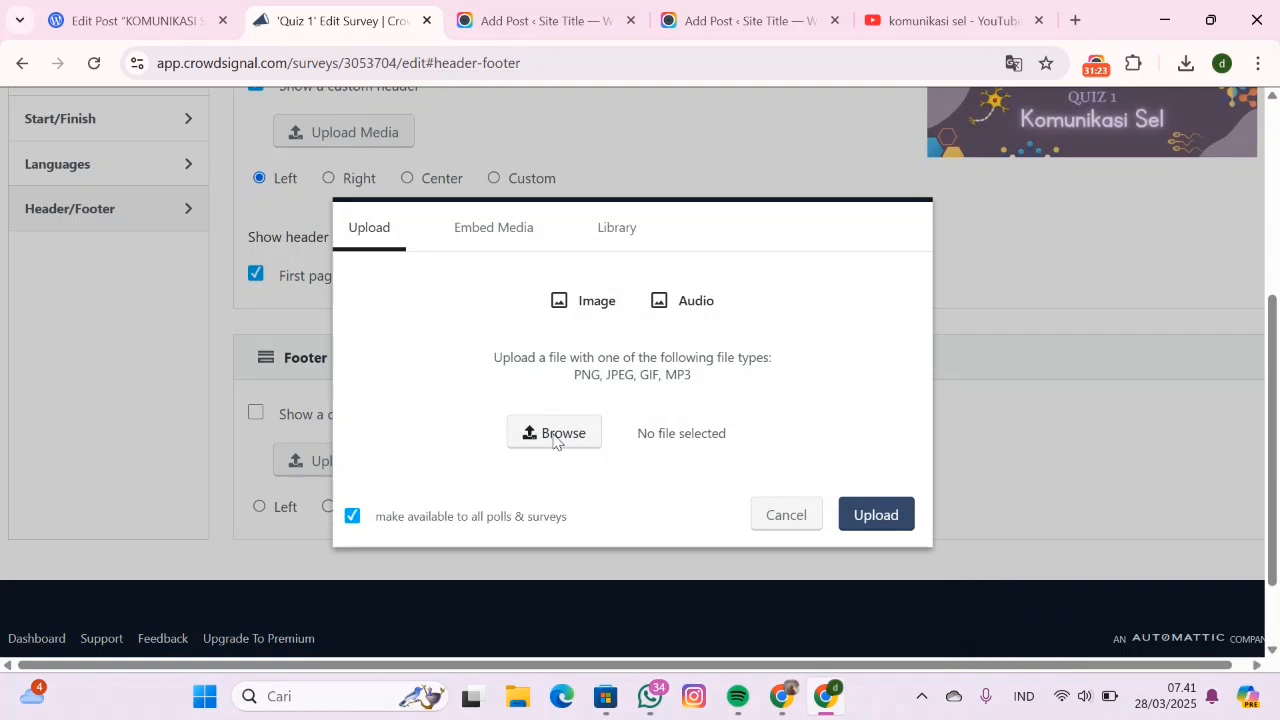
{"action": "scroll", "coordinate": [349, 300], "scroll_direction": "down", "scroll_amount": 5}
{"action": "scroll", "coordinate": [349, 300], "scroll_direction": "down", "scroll_amount": 4}
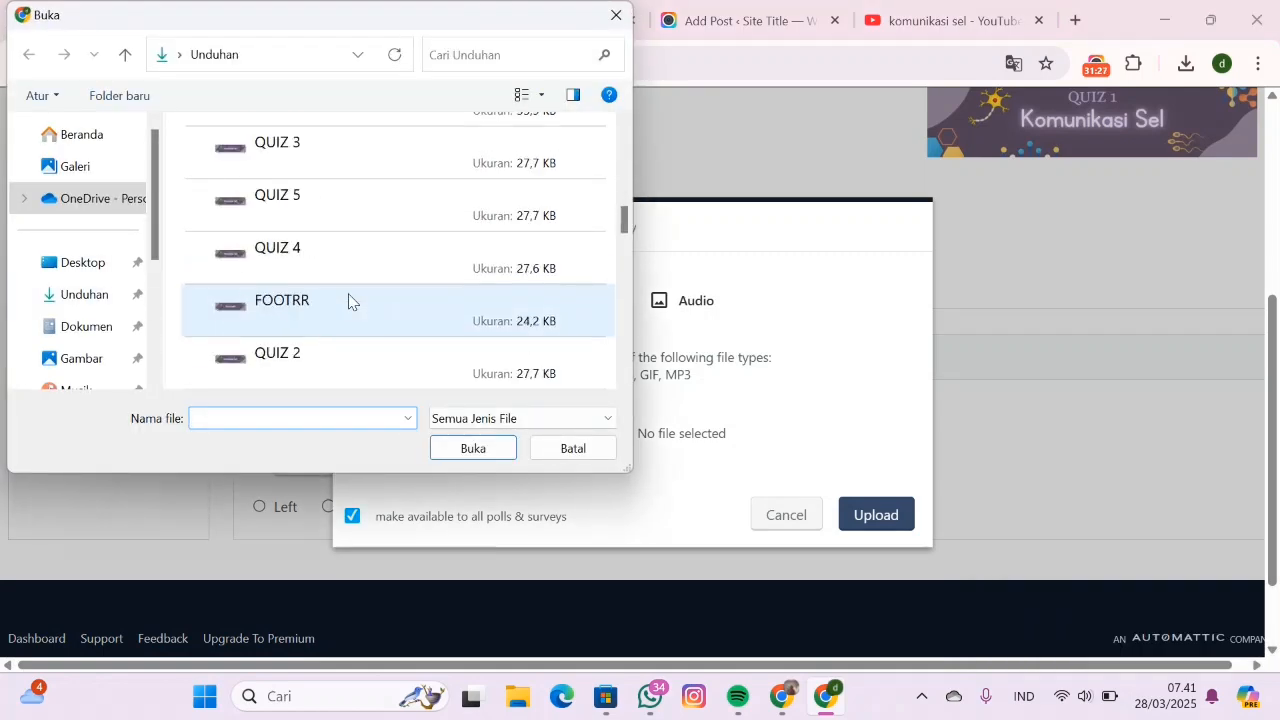
{"action": "left_click", "coordinate": [349, 300]}
{"action": "left_click", "coordinate": [355, 168]}
{"action": "left_click", "coordinate": [499, 449]}
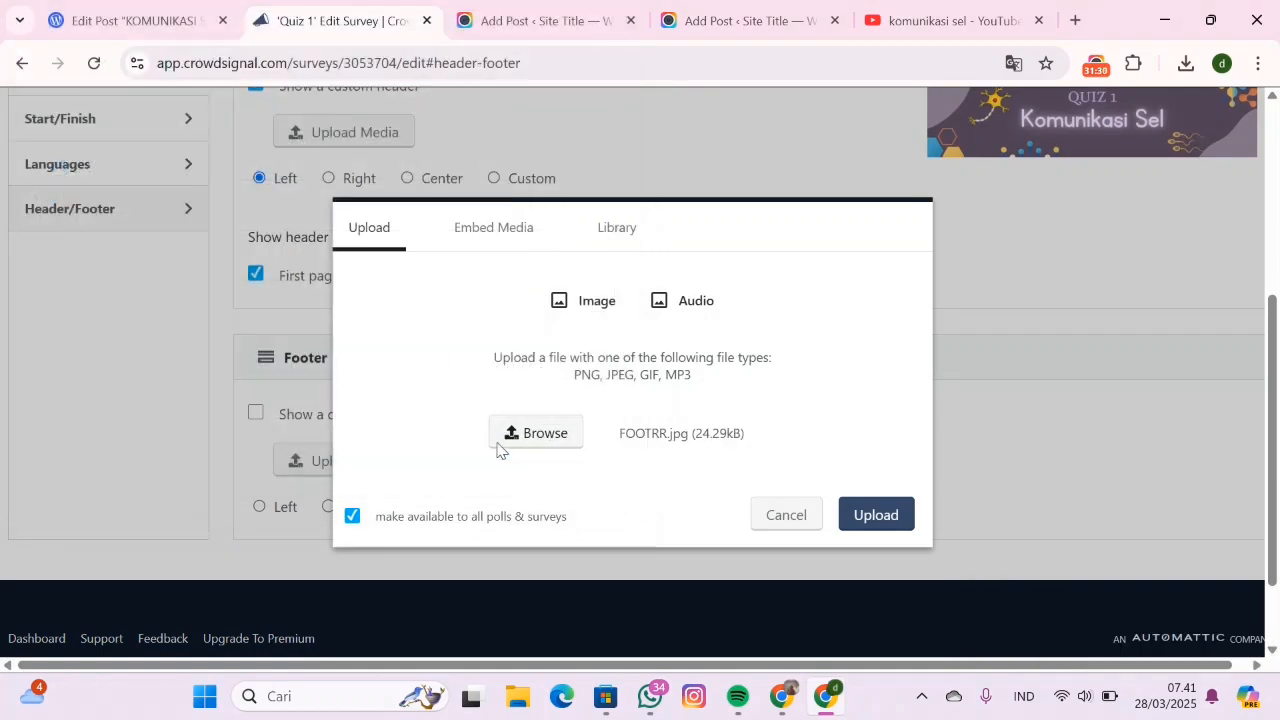
{"action": "left_click", "coordinate": [864, 514]}
{"action": "left_click", "coordinate": [1100, 70]}
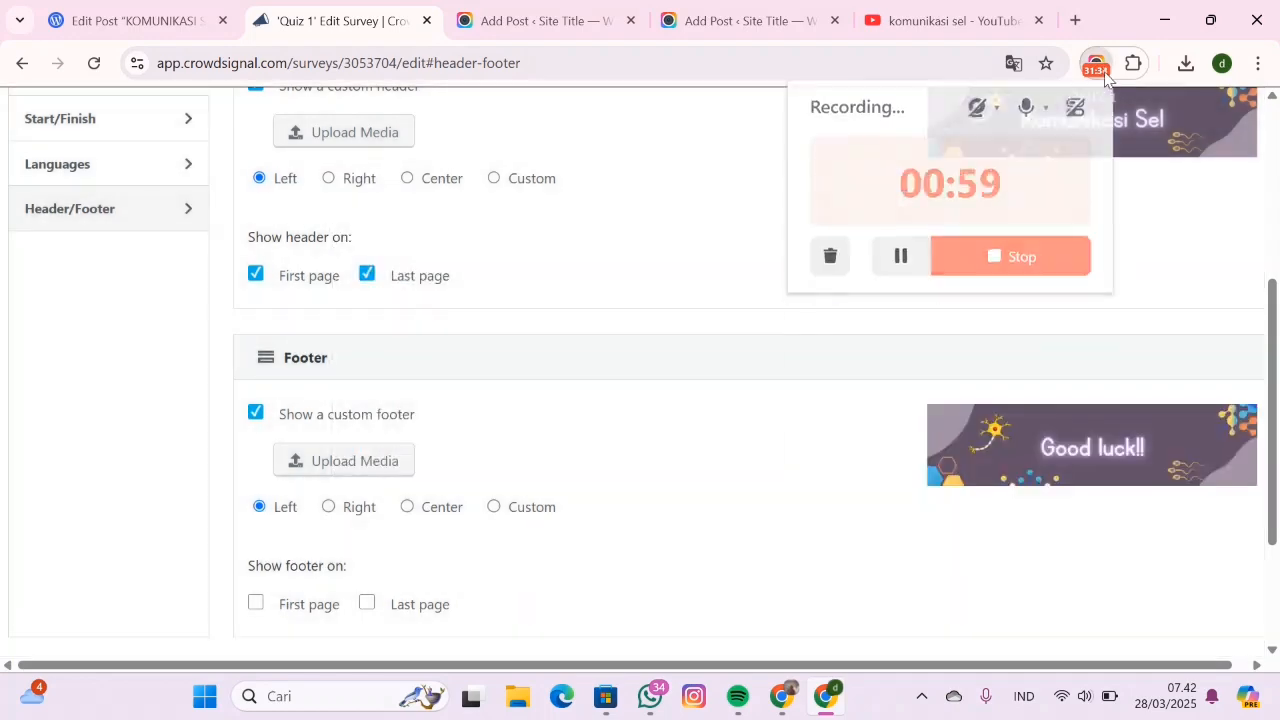
{"action": "left_click", "coordinate": [686, 269]}
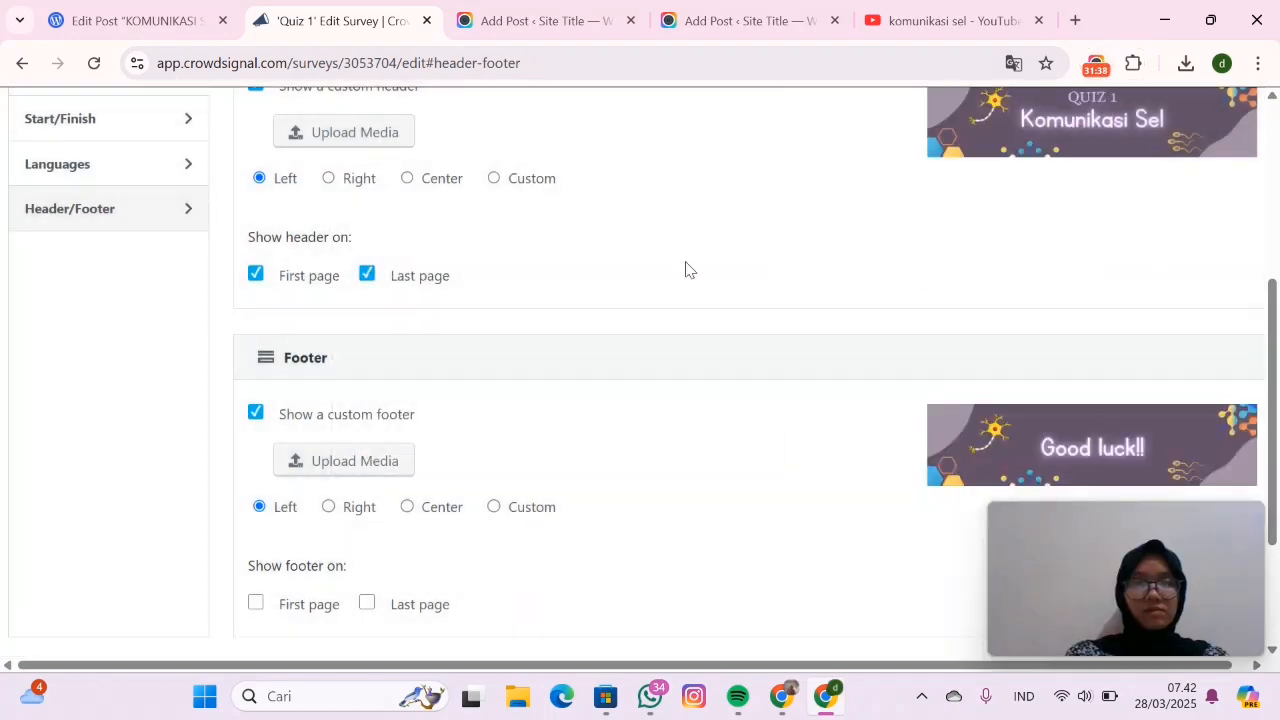
Step: Save the header and footer settings and get the Quiz 1 survey's direct link from its sharing options
{"action": "scroll", "coordinate": [686, 269], "scroll_direction": "up", "scroll_amount": 3}
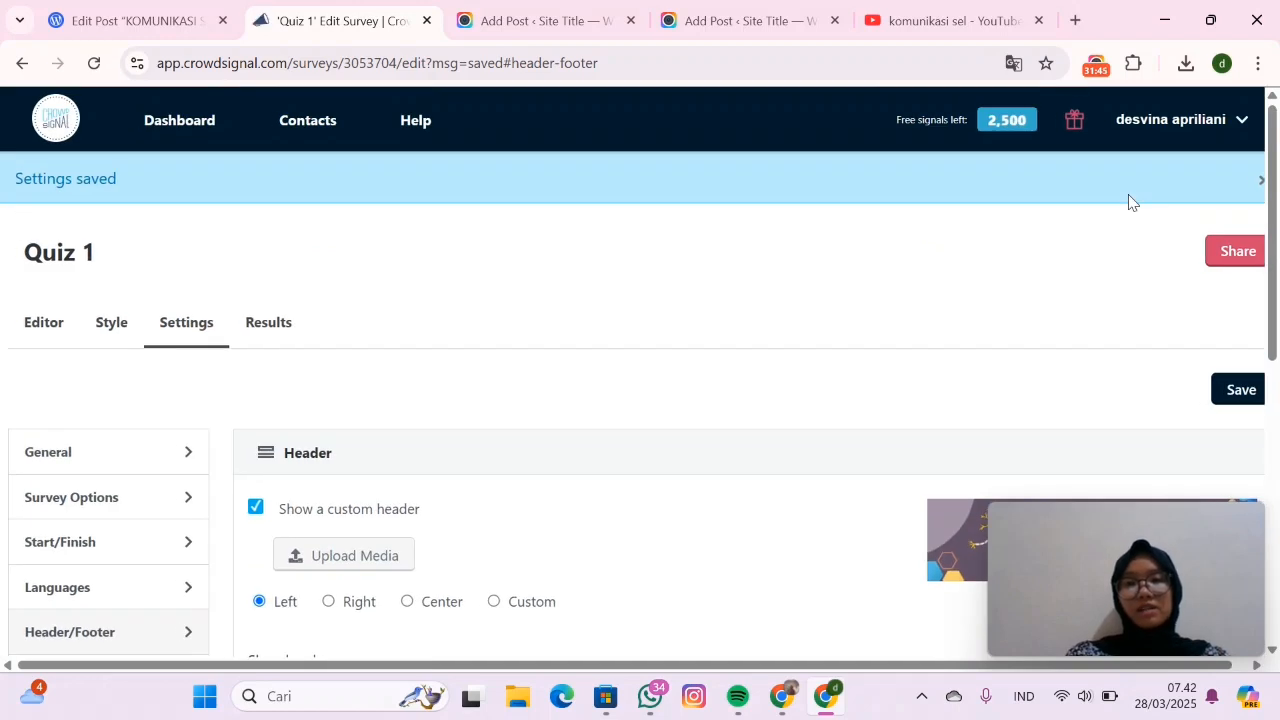
{"action": "left_click", "coordinate": [1223, 255]}
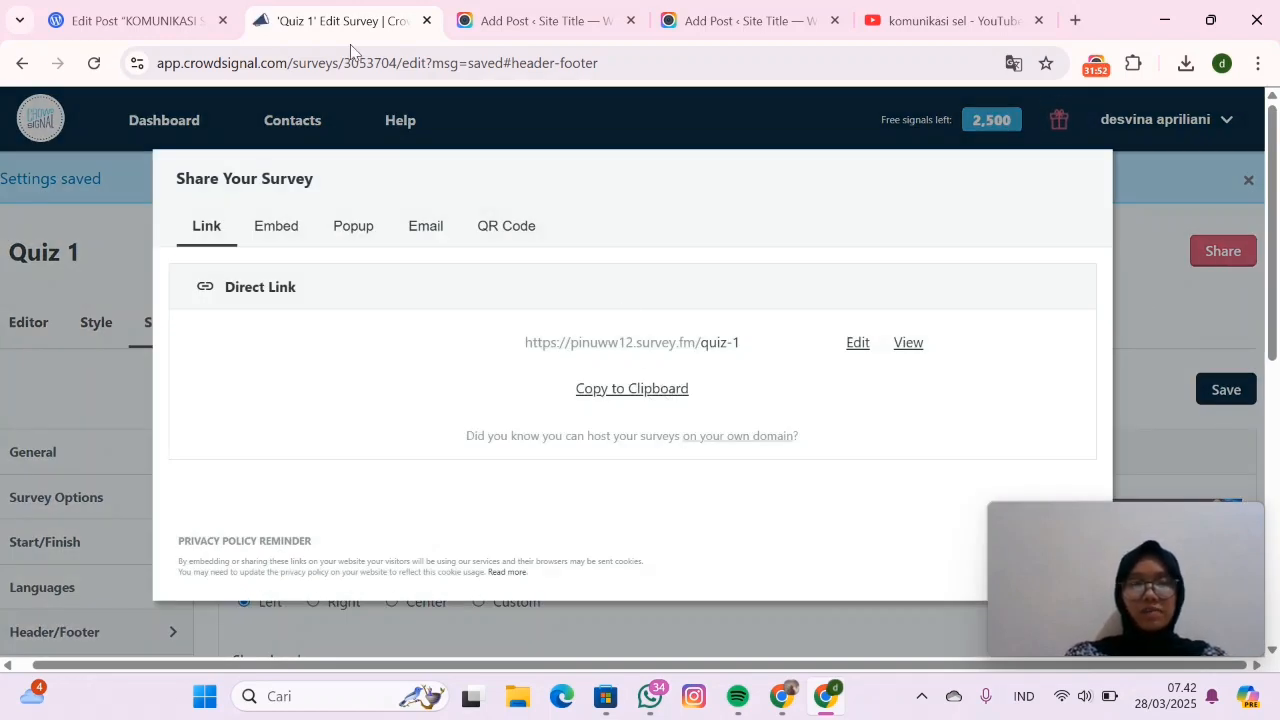
Step: Embed the Quiz 1 survey in the Quiz block of the KOMUNIKASI SEL post using its direct link
{"action": "left_click", "coordinate": [96, 25]}
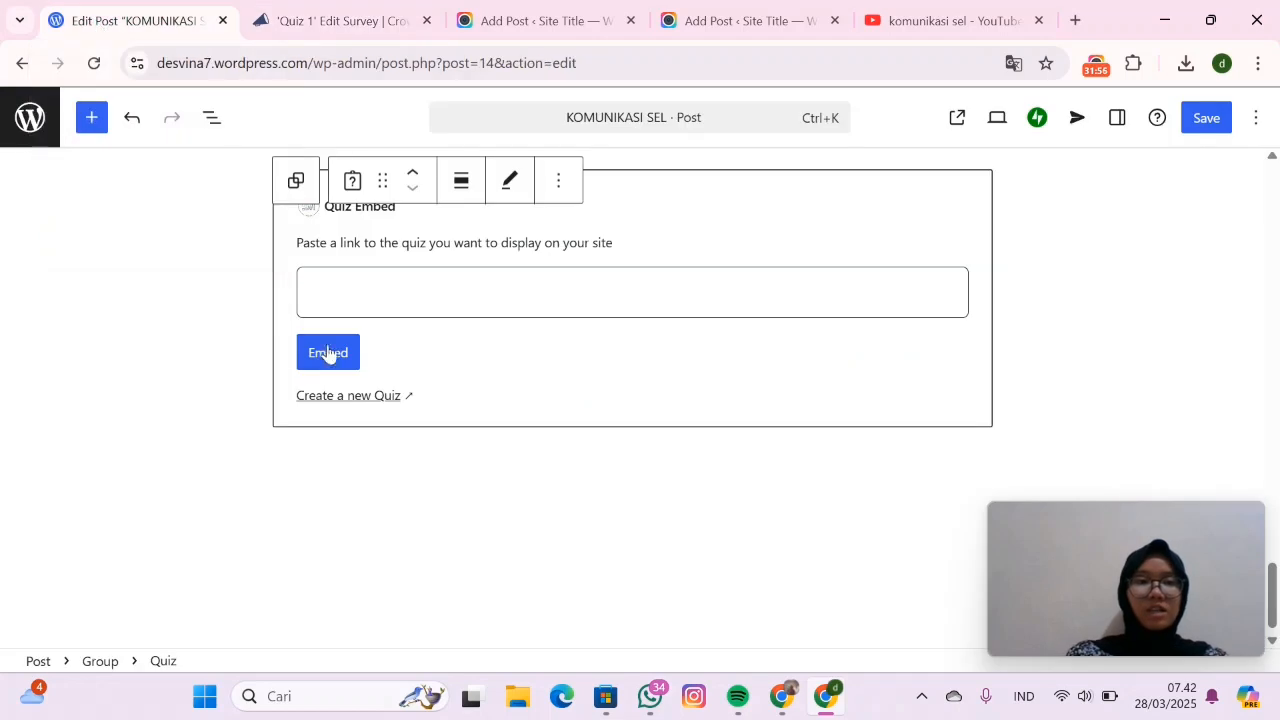
{"action": "left_click", "coordinate": [382, 309]}
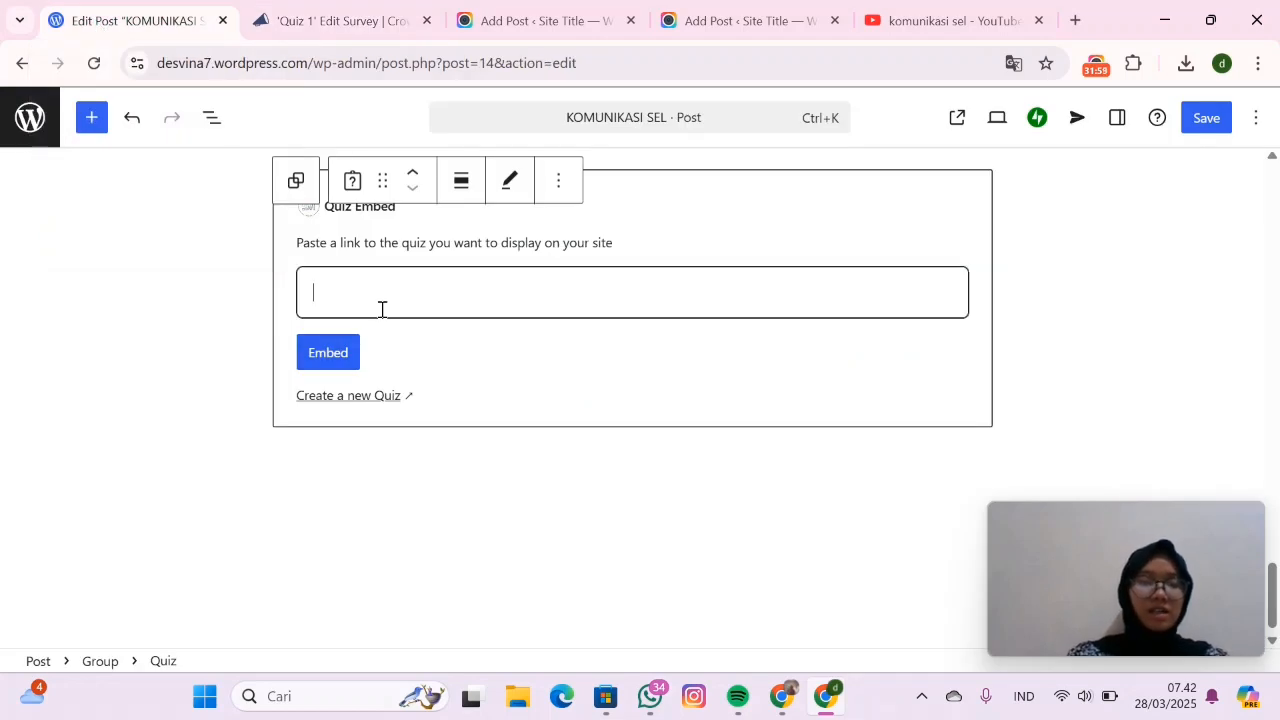
{"action": "left_click", "coordinate": [343, 360]}
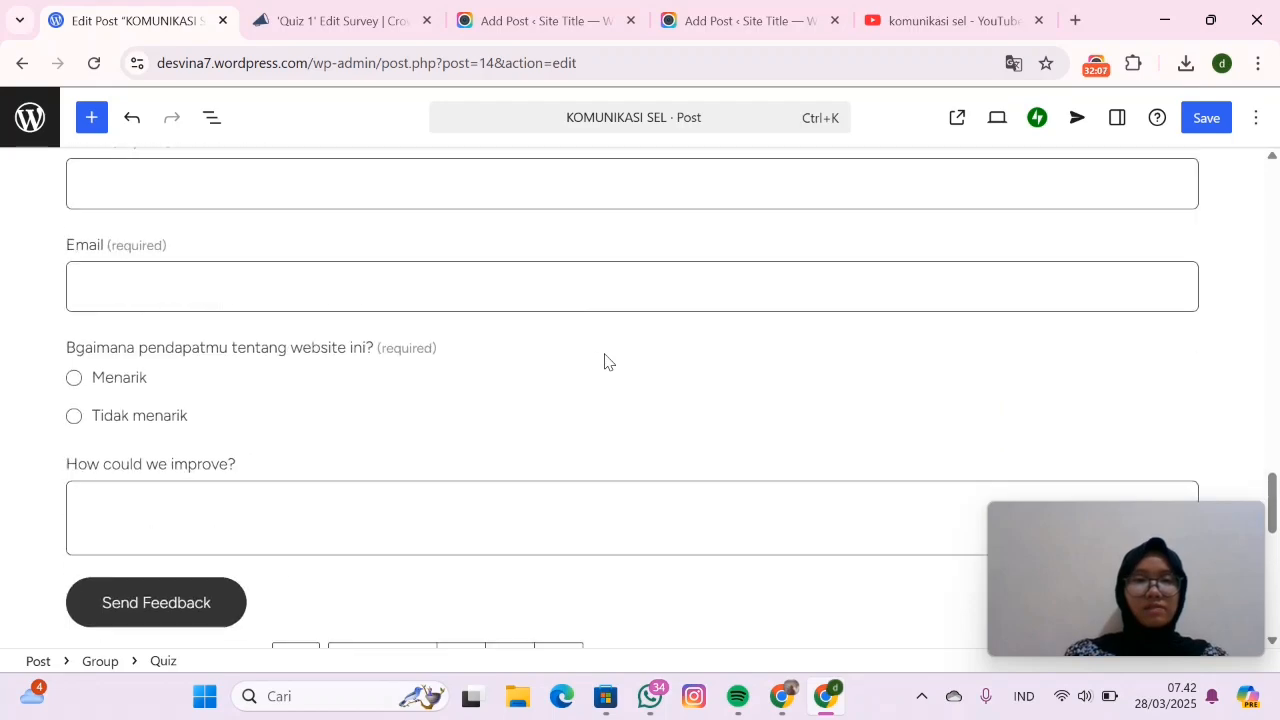
Step: Check the embedded Quiz 1 survey in the post and save the updated post
{"action": "scroll", "coordinate": [668, 392], "scroll_direction": "down", "scroll_amount": 3}
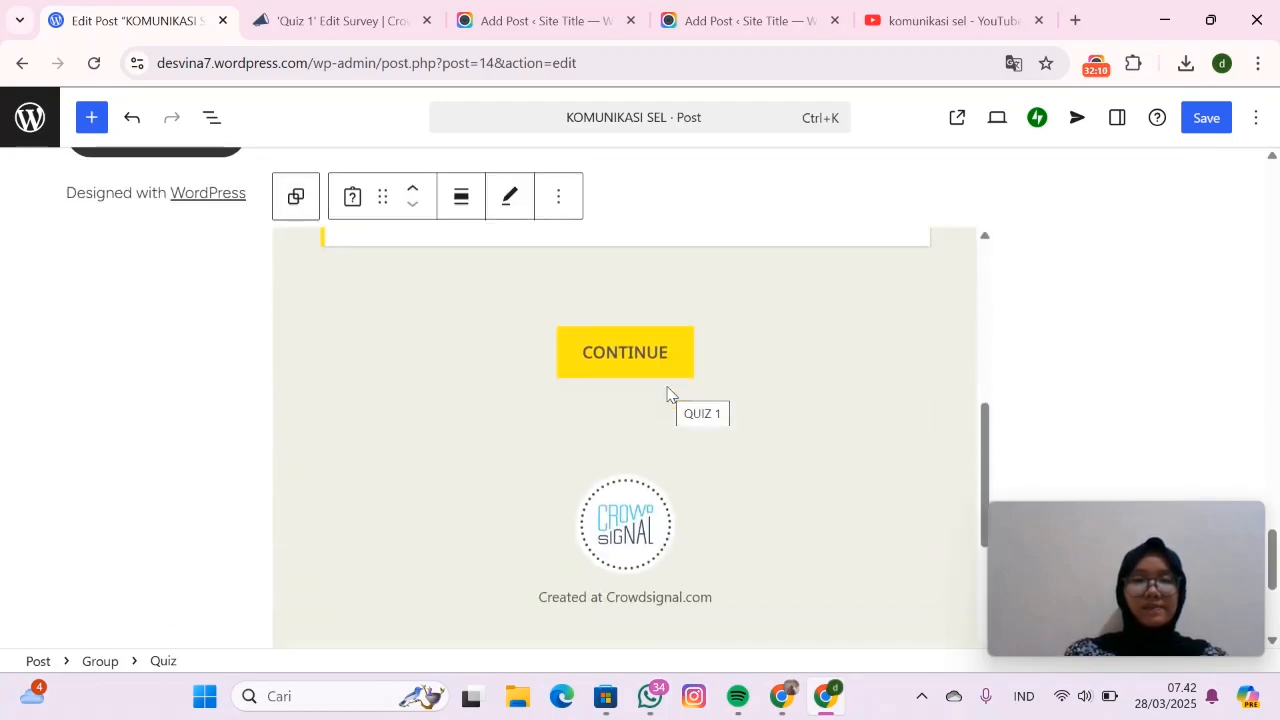
{"action": "scroll", "coordinate": [668, 392], "scroll_direction": "up", "scroll_amount": 10}
{"action": "scroll", "coordinate": [668, 392], "scroll_direction": "up", "scroll_amount": 2}
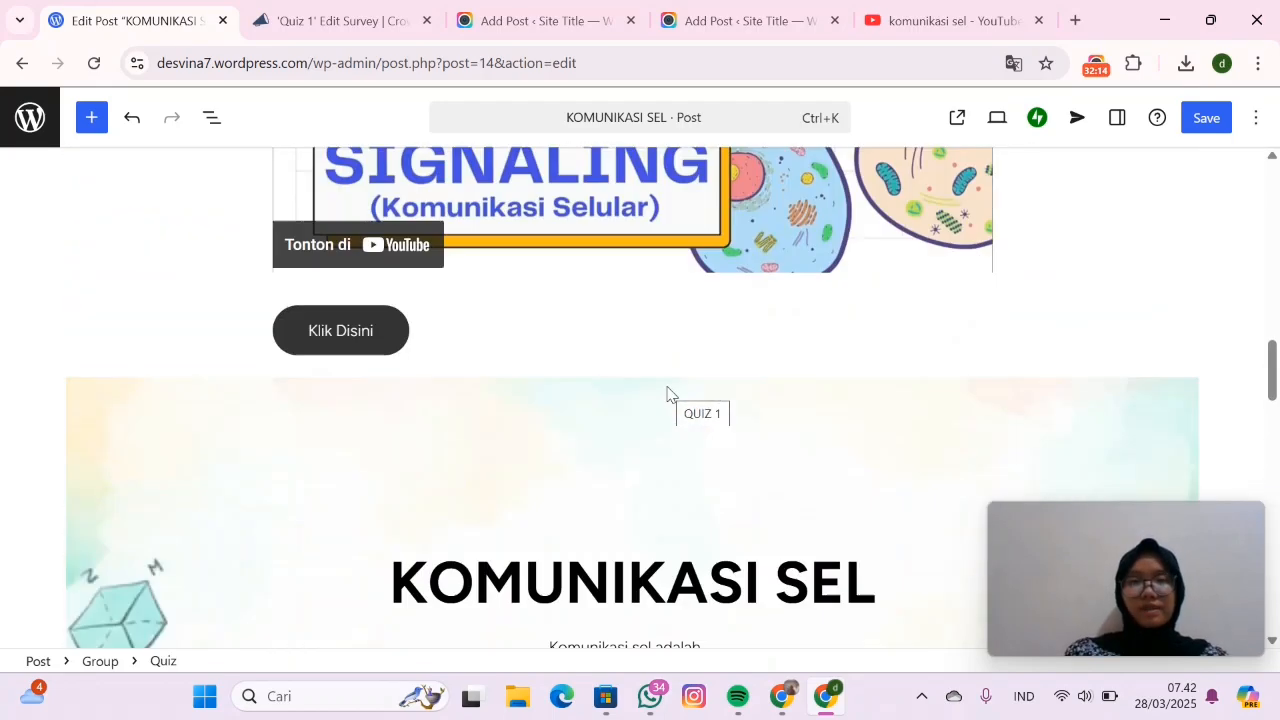
{"action": "scroll", "coordinate": [668, 392], "scroll_direction": "down", "scroll_amount": 10}
{"action": "left_click", "coordinate": [1207, 120]}
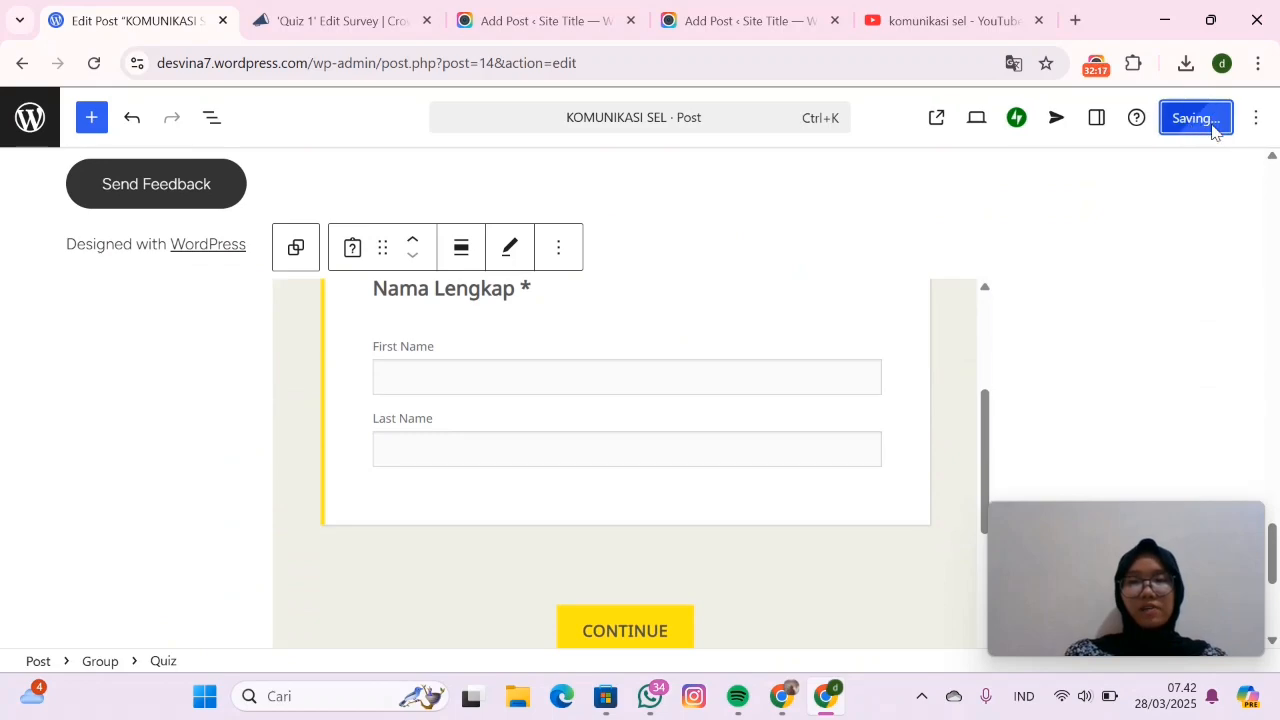
Step: Switch to the other browser window and look over the published website's Quiz 1 and Profile pages
{"action": "mouse_move", "coordinate": [826, 696]}
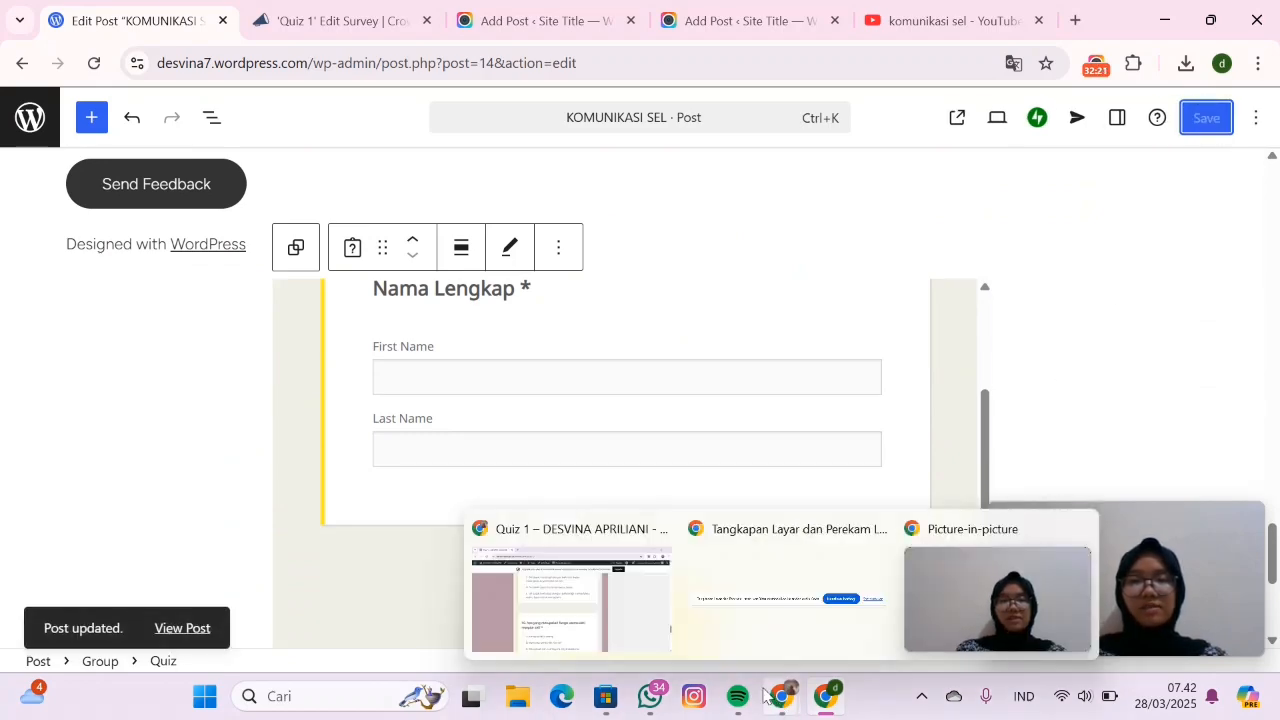
{"action": "left_click", "coordinate": [646, 628]}
{"action": "scroll", "coordinate": [649, 432], "scroll_direction": "up", "scroll_amount": 20}
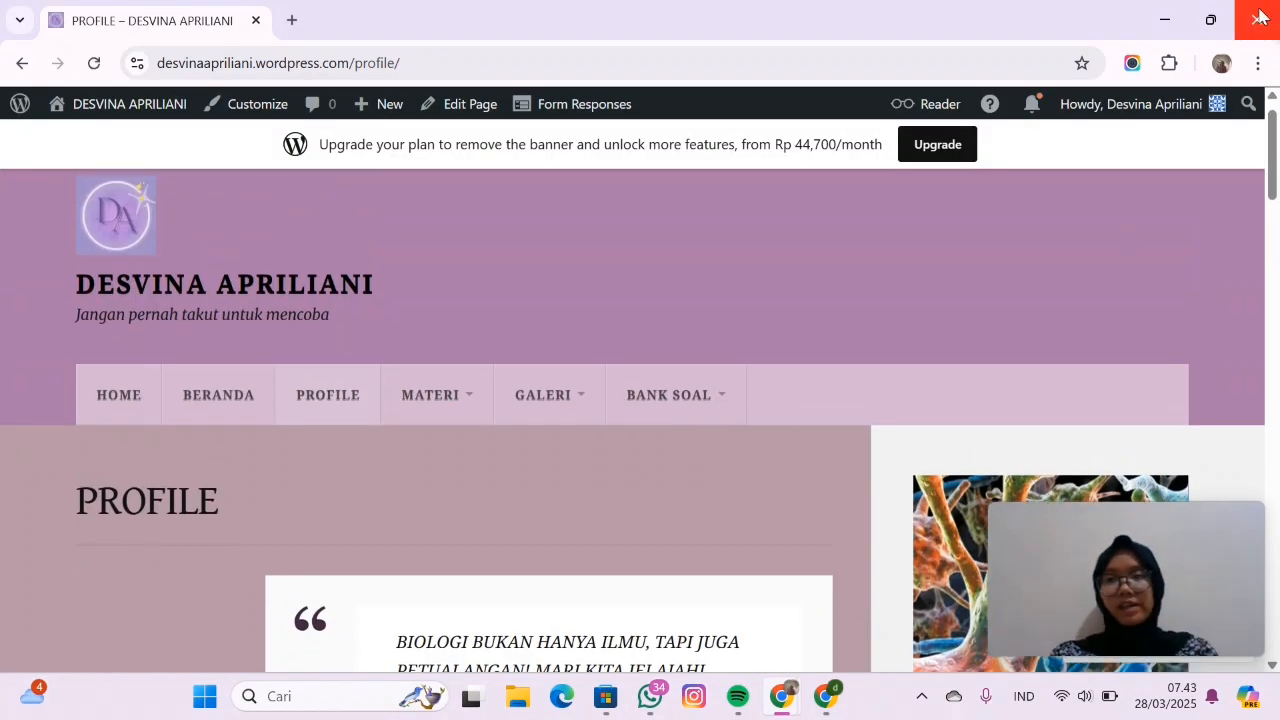
Step: Minimize the published website and WhatsApp image windows and return to the KOMUNIKASI SEL post editor
{"action": "left_click", "coordinate": [1165, 18]}
{"action": "left_click", "coordinate": [1165, 18]}
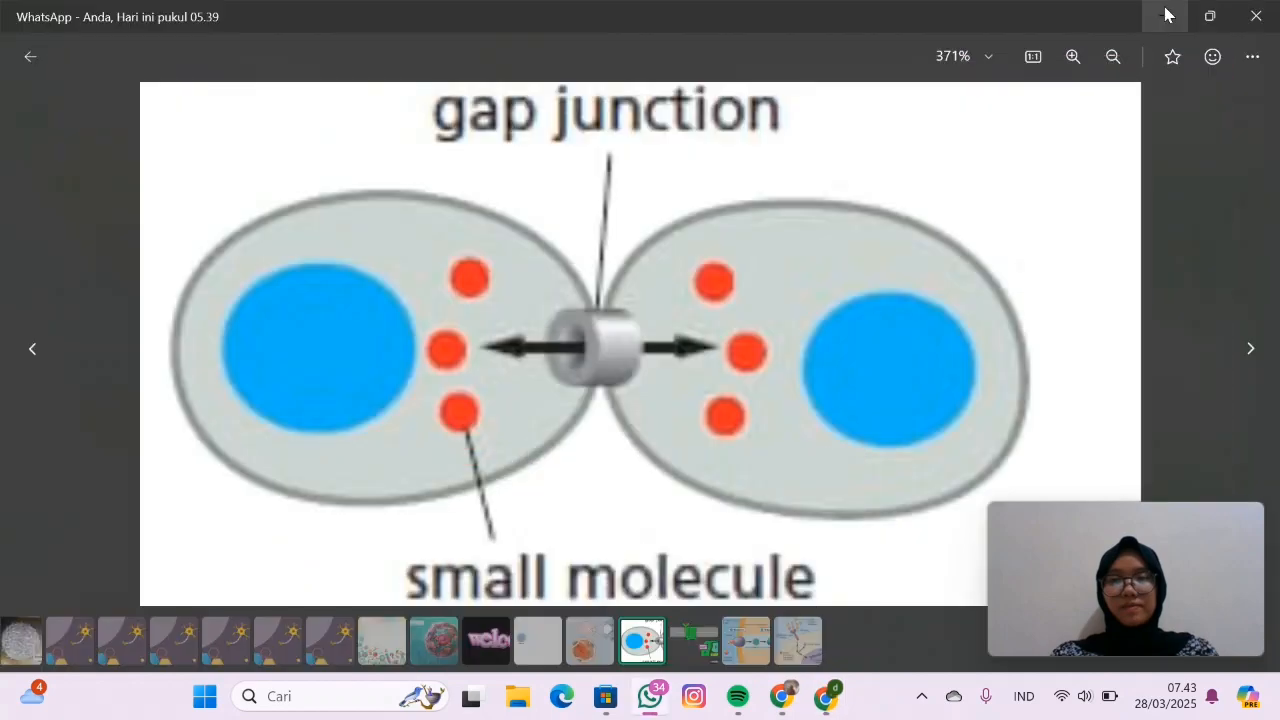
{"action": "left_click", "coordinate": [1165, 18]}
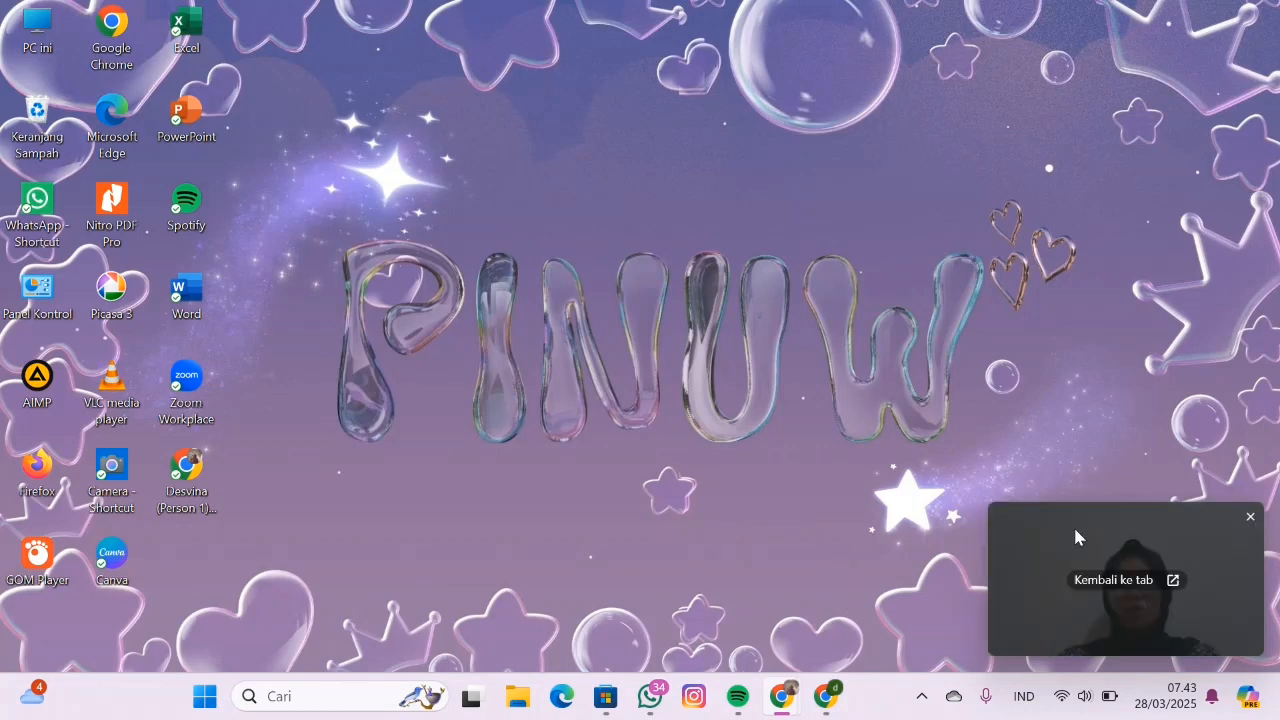
{"action": "mouse_move", "coordinate": [1106, 589]}
{"action": "left_click", "coordinate": [823, 705]}
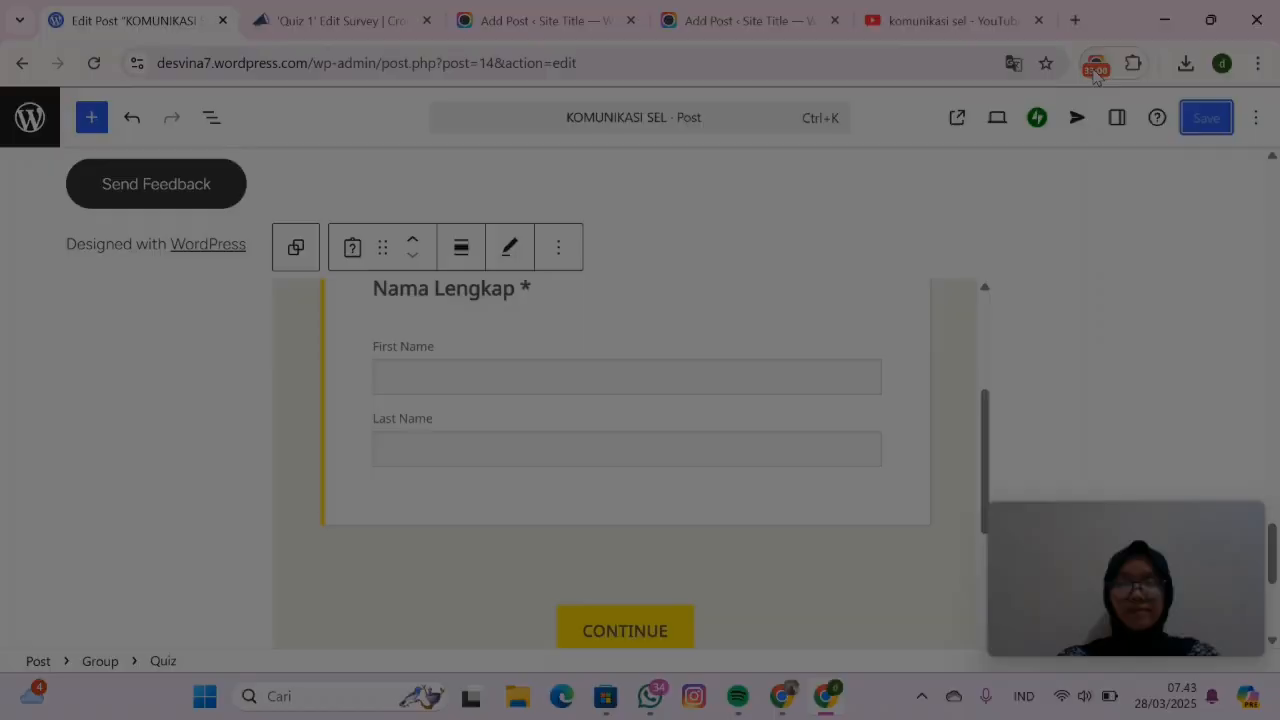